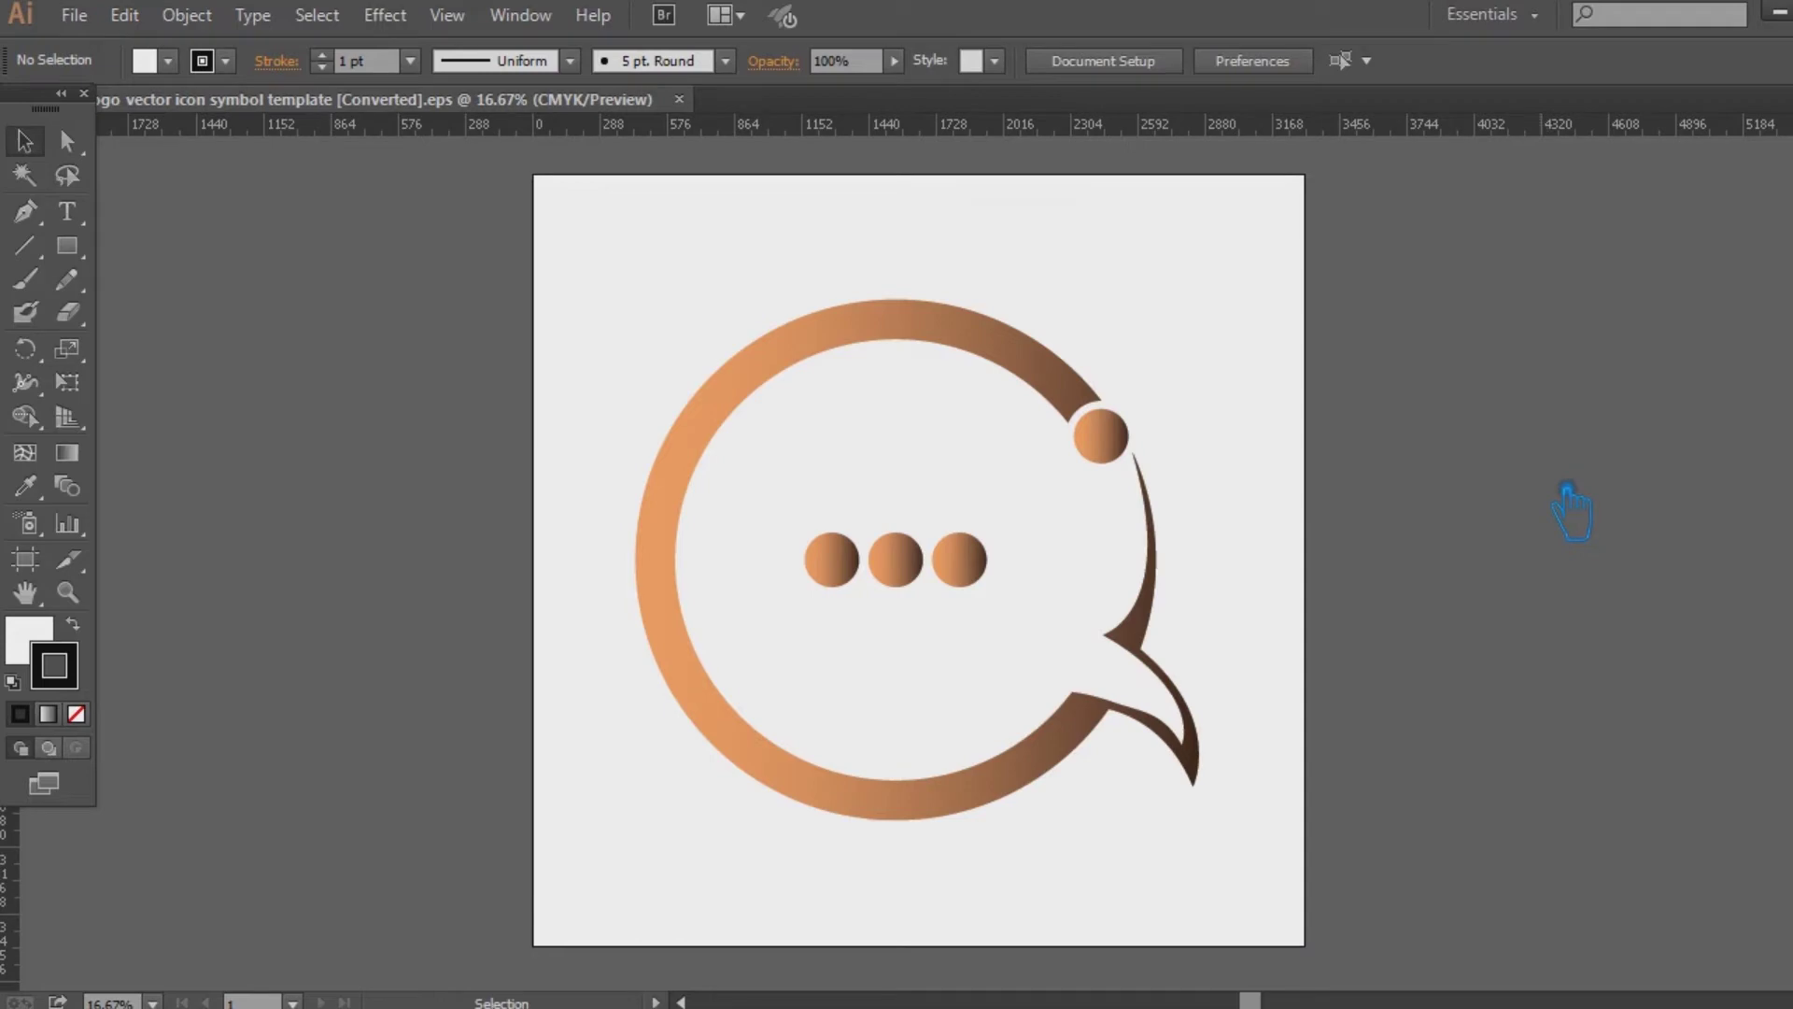
Start saving the logo document under a new name, removing "[Converted]" and "coment" from the file name.
key(ctrl+shift+s)
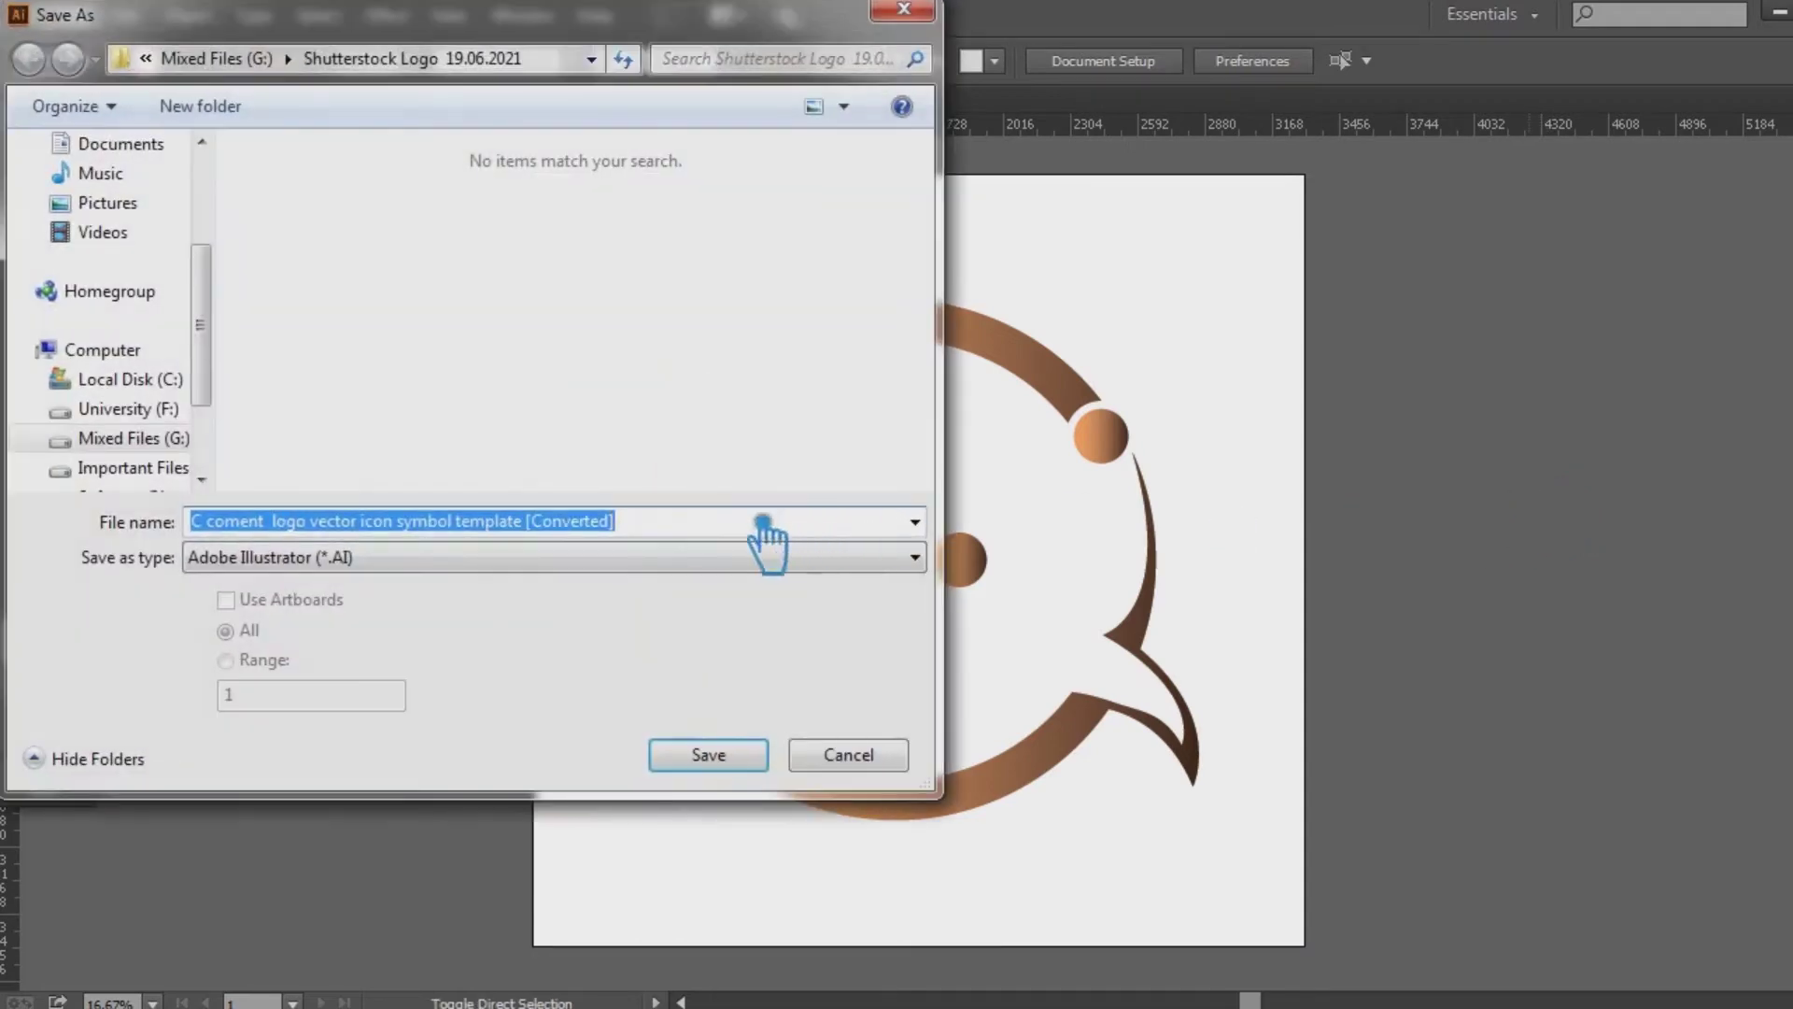
click(658, 521)
drag(659, 521, 542, 521)
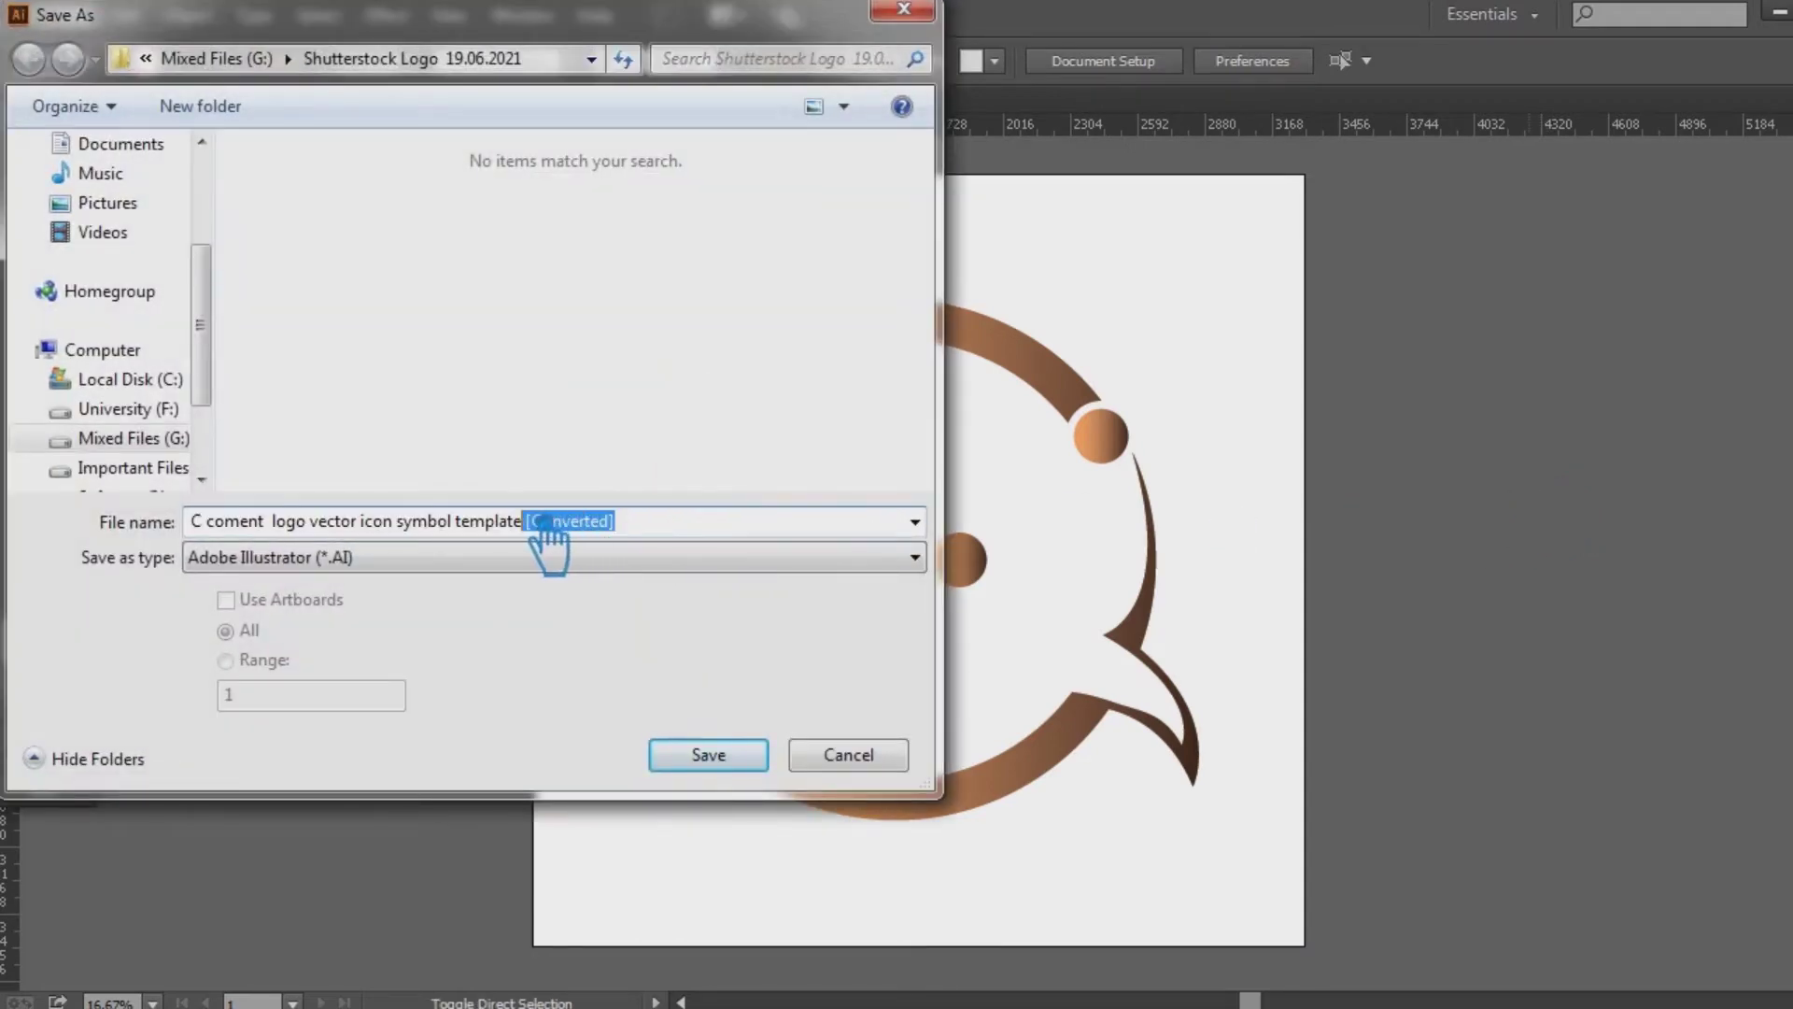
key(BackSpace)
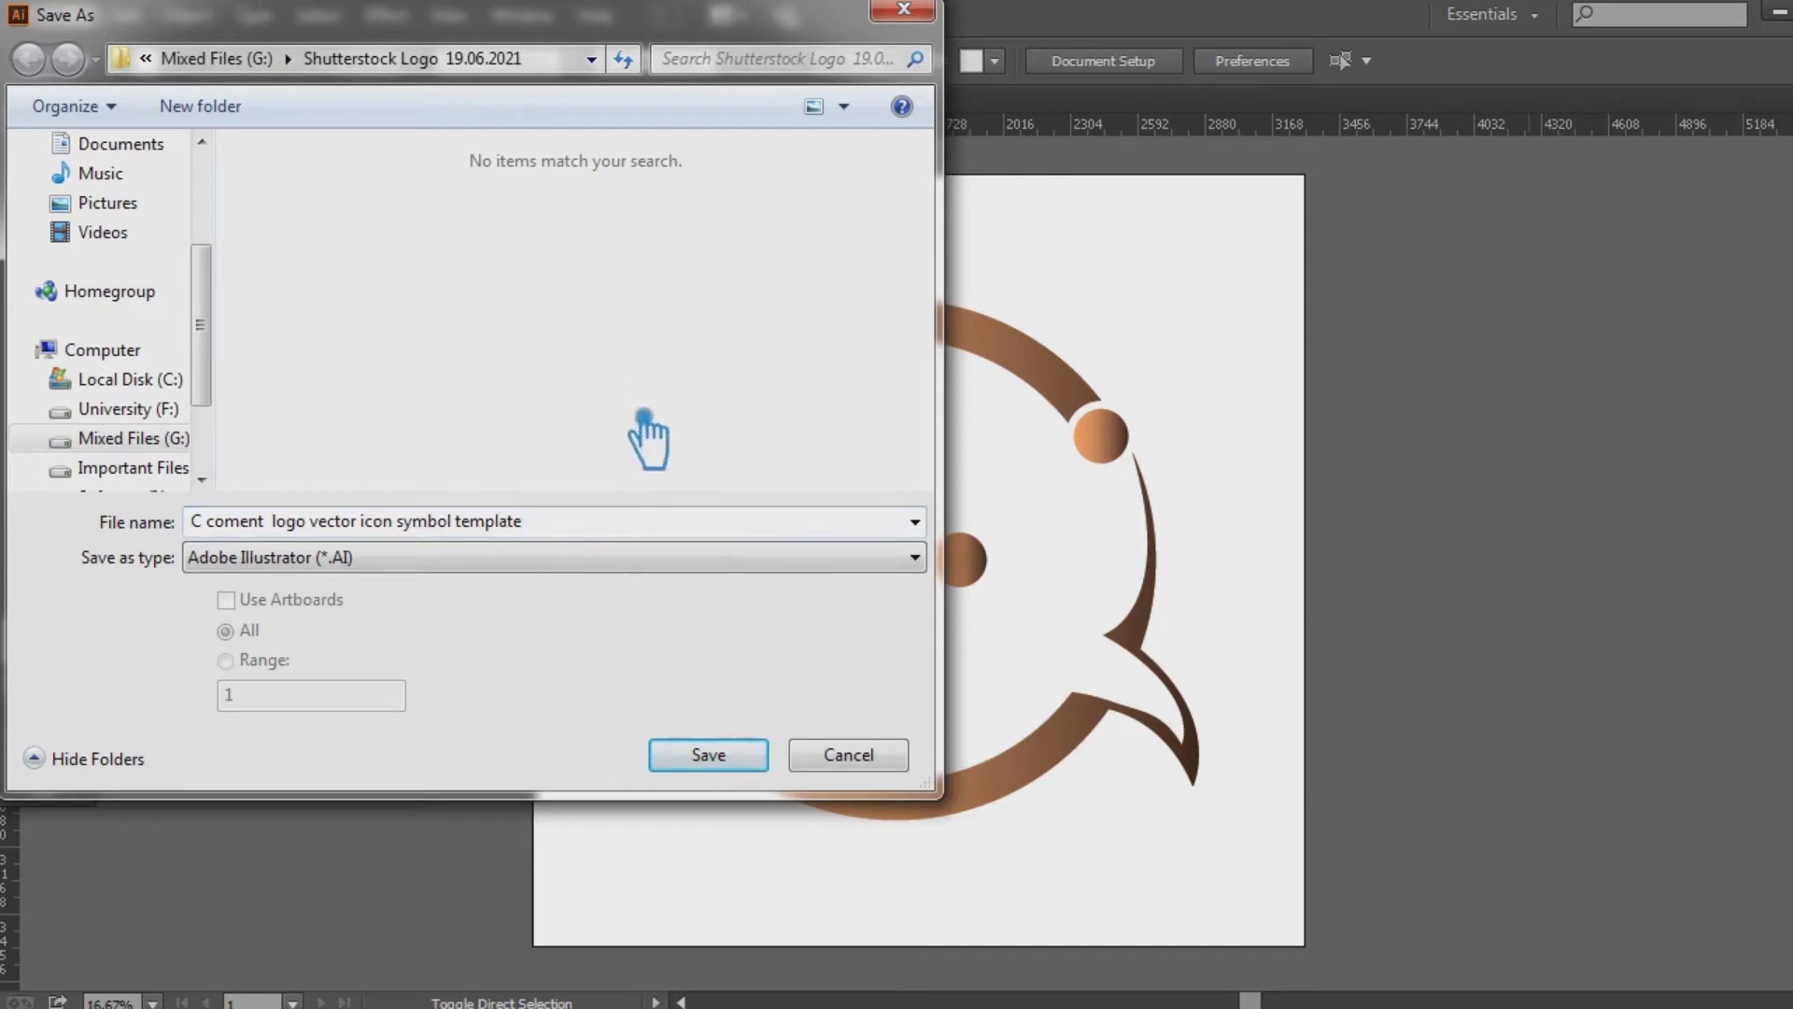
triple_click(600, 519)
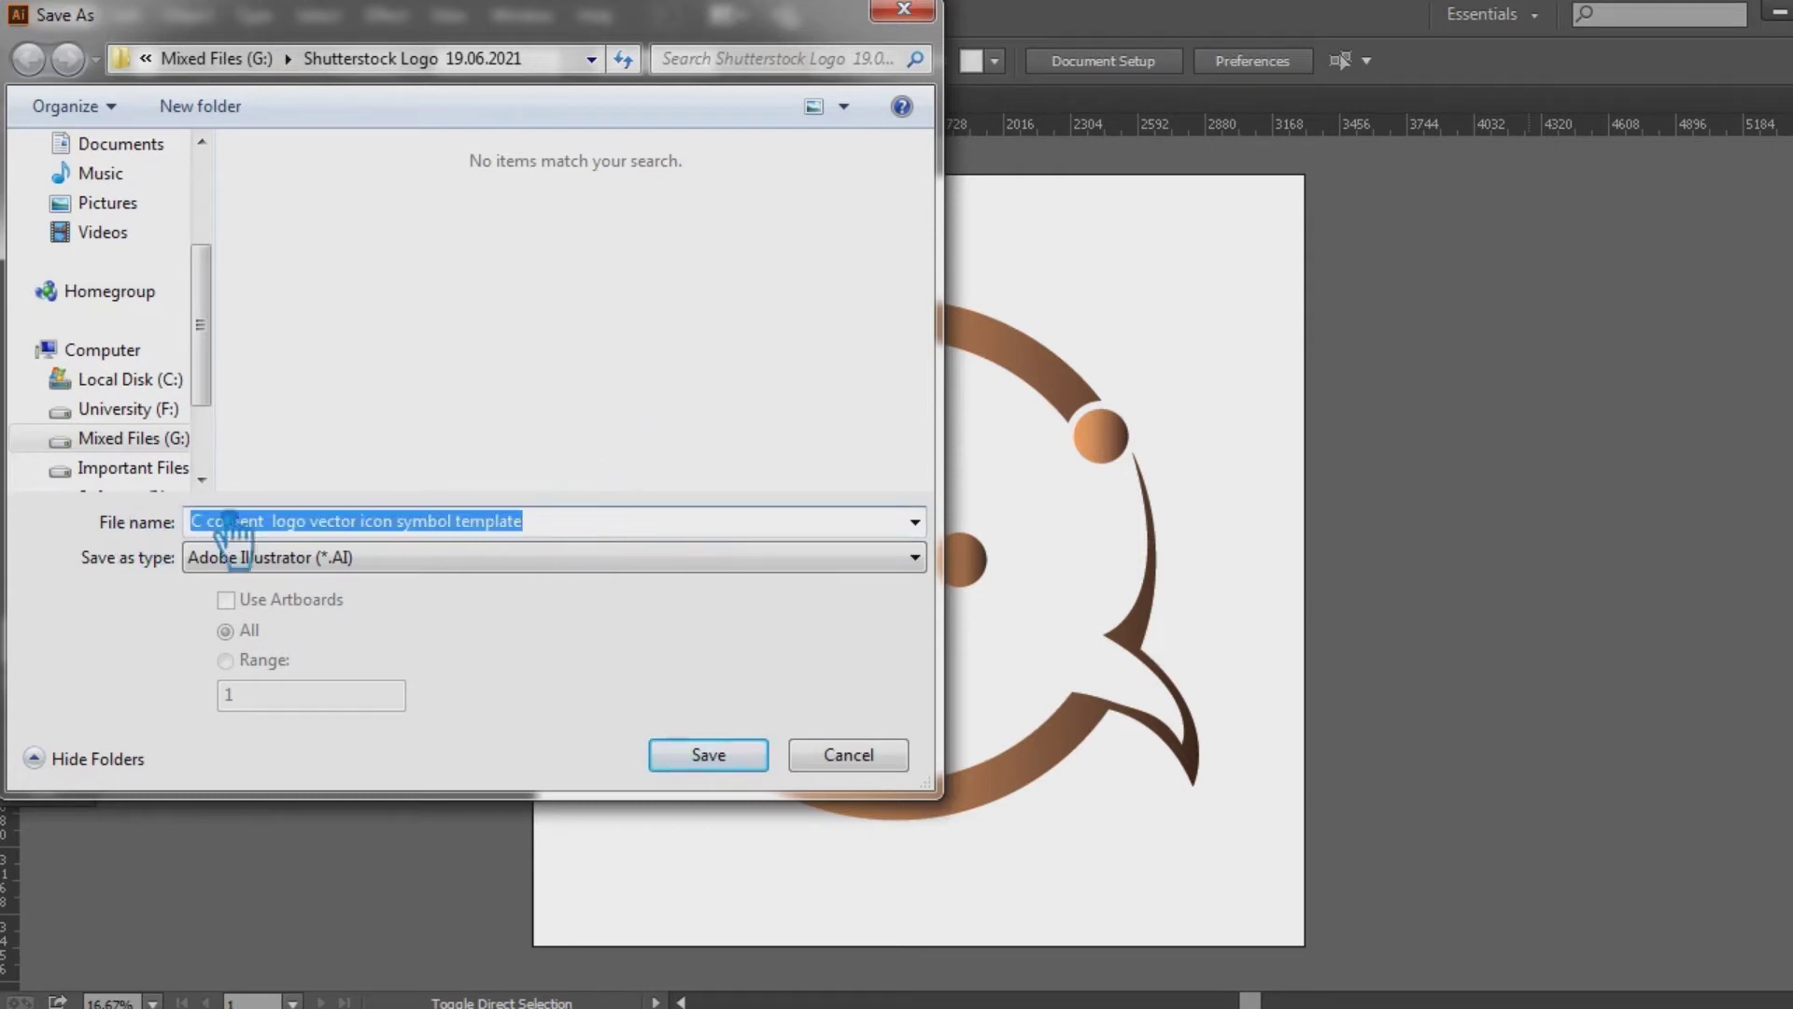
click(281, 523)
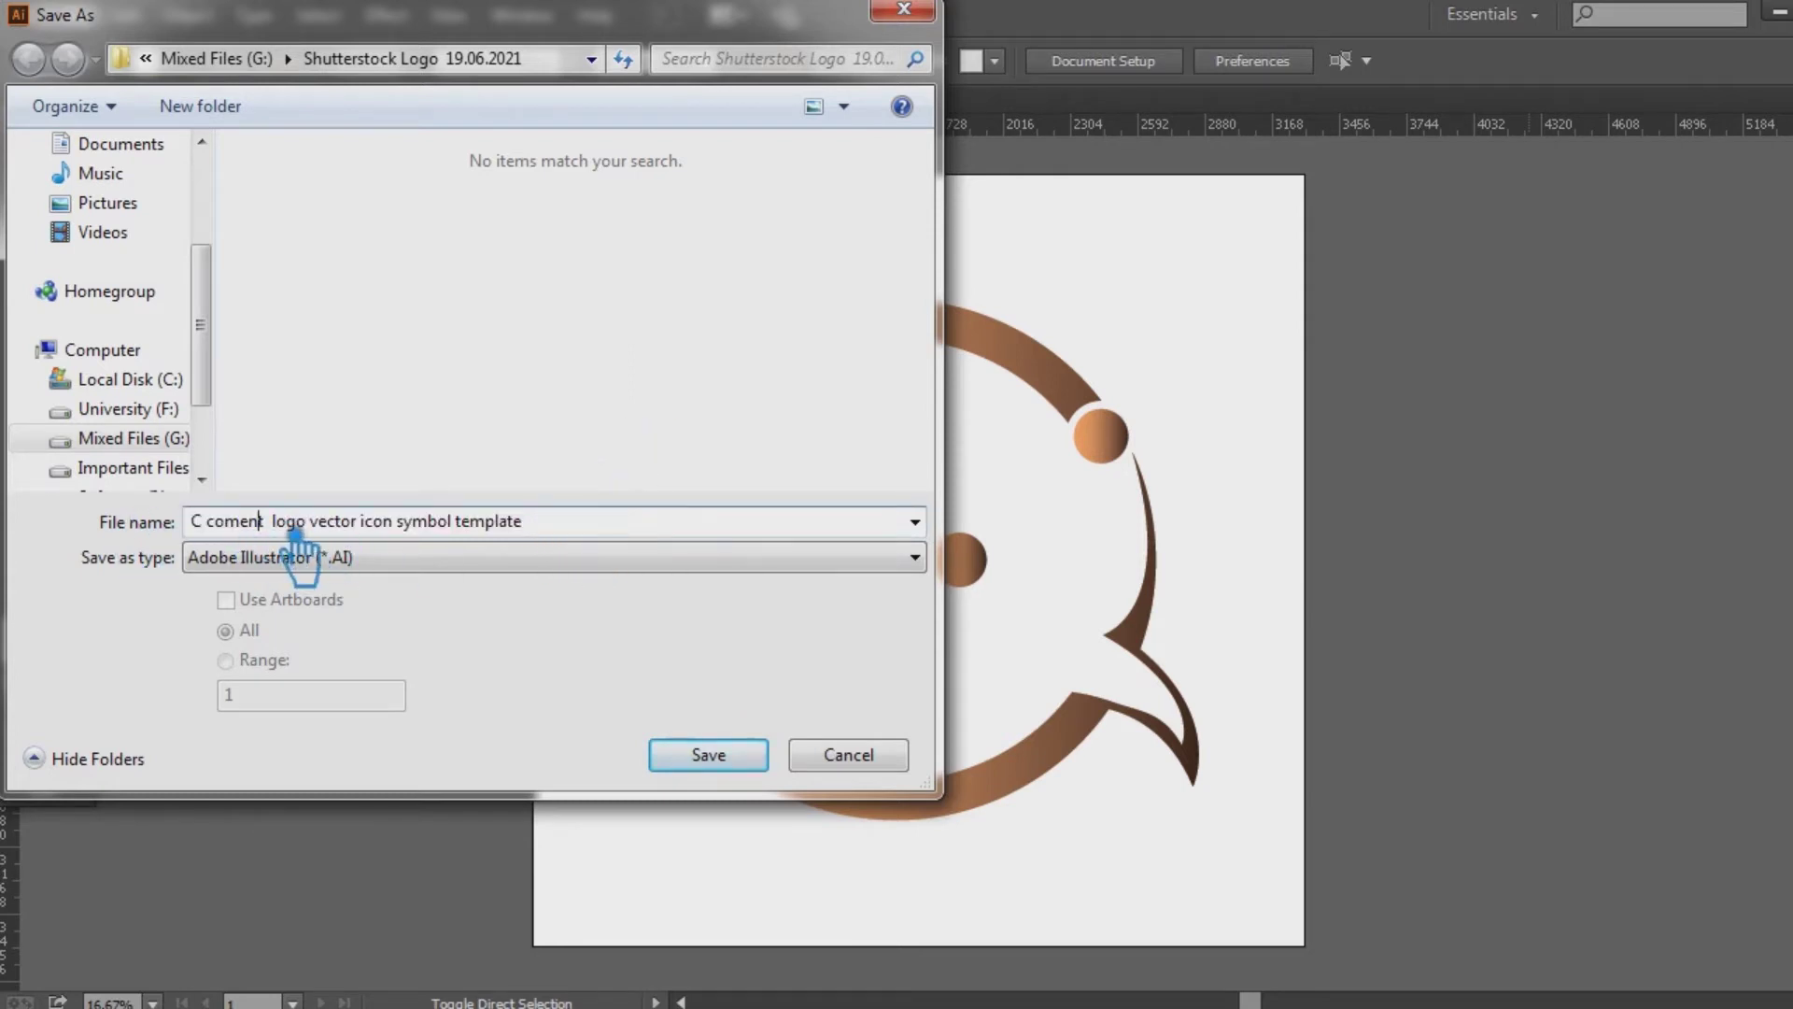
double_click(237, 525)
key(BackSpace)
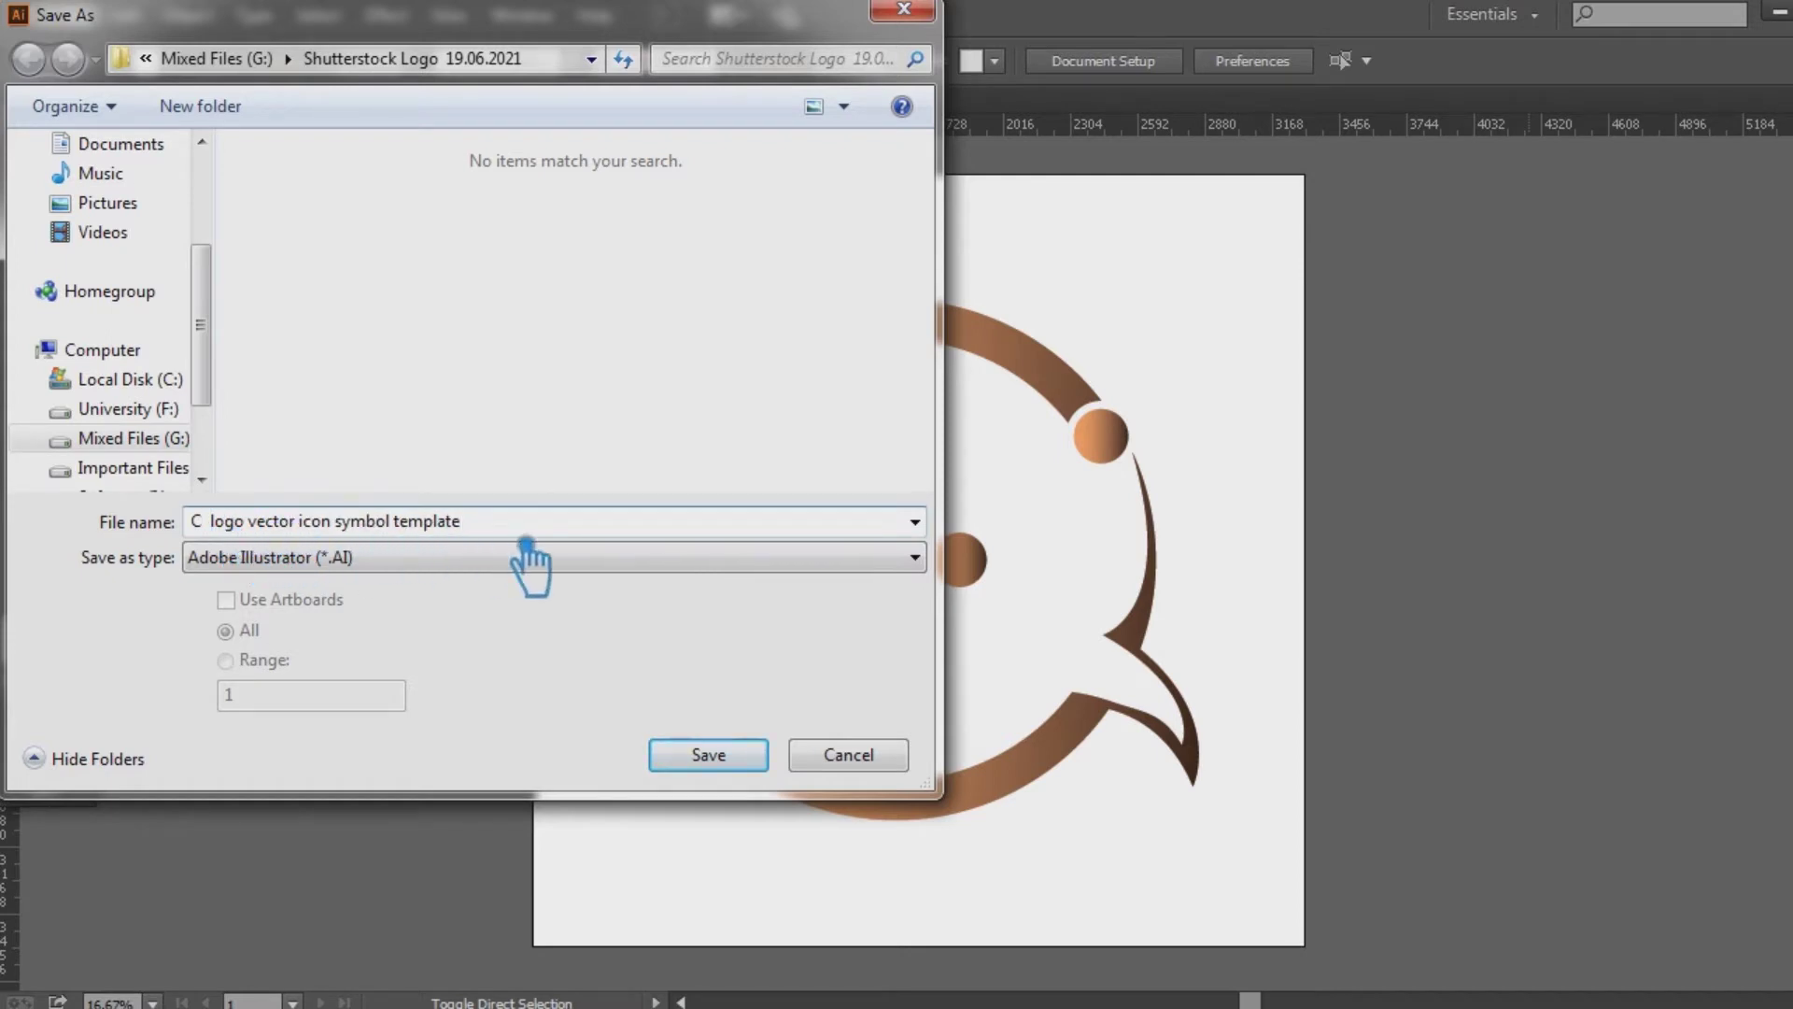
click(198, 522)
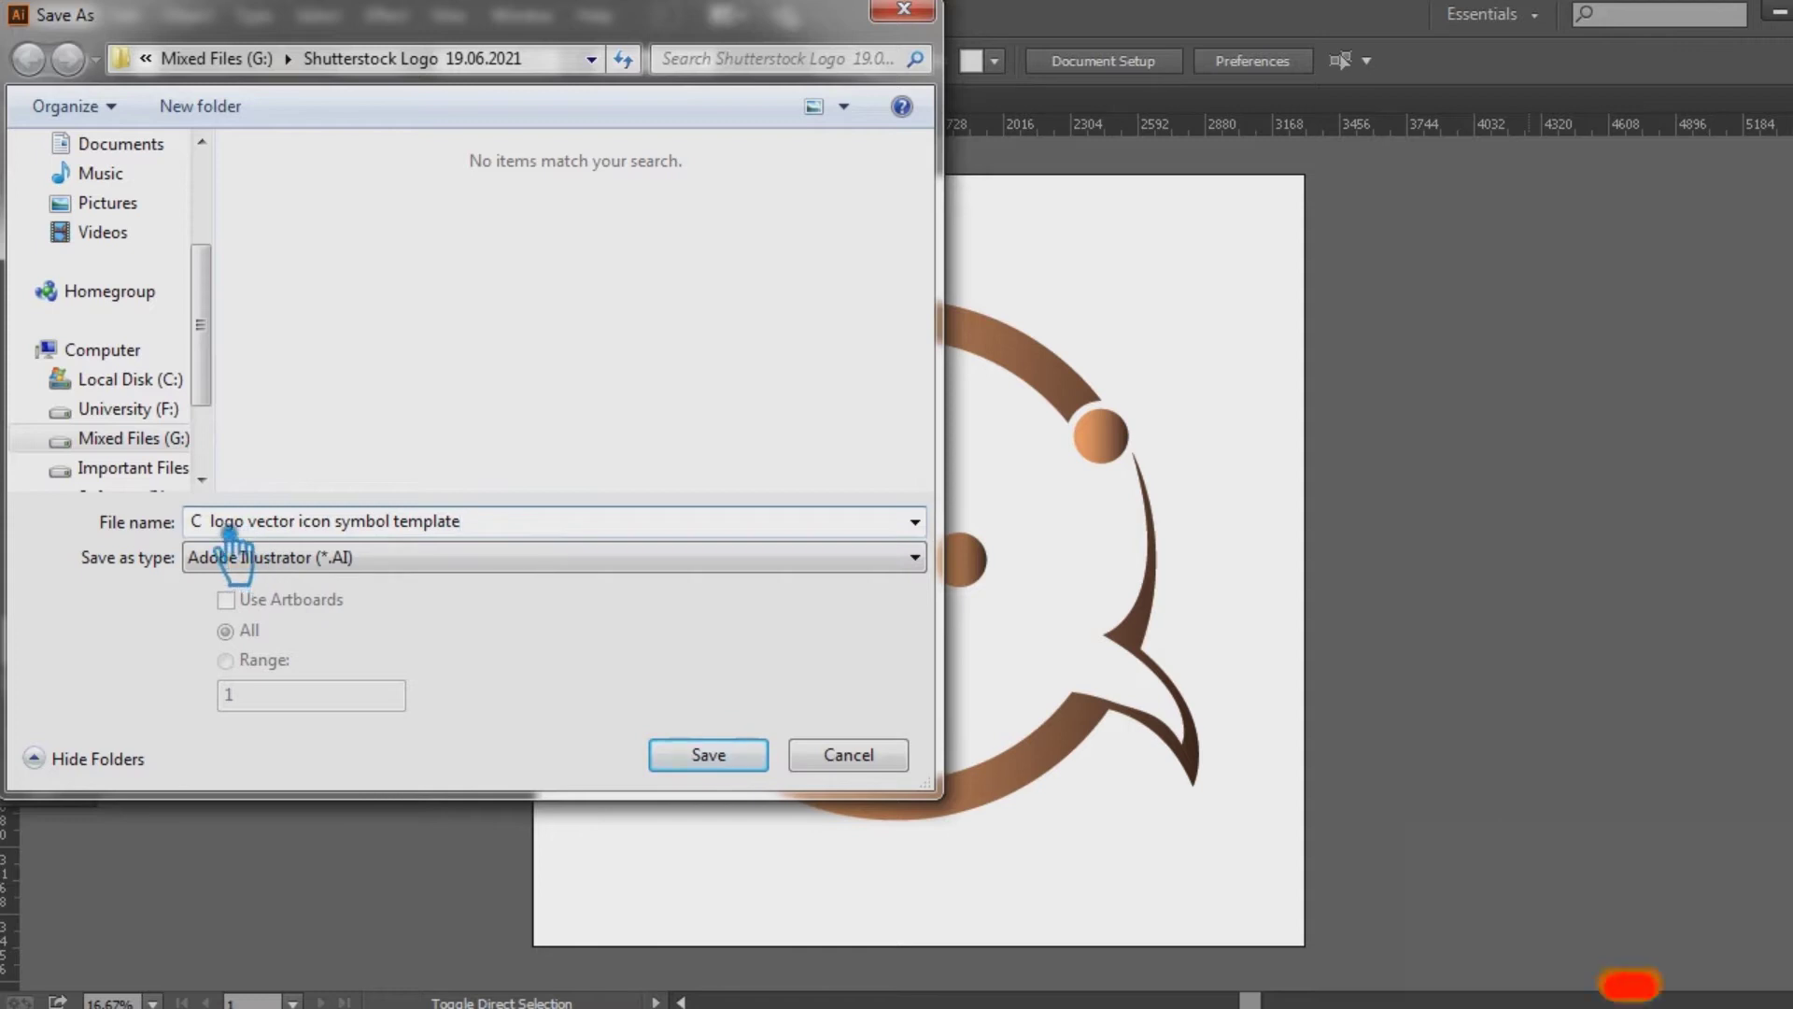
Set the file type to Illustrator EPS and insert "desig" after "logo" in the file name.
click(378, 559)
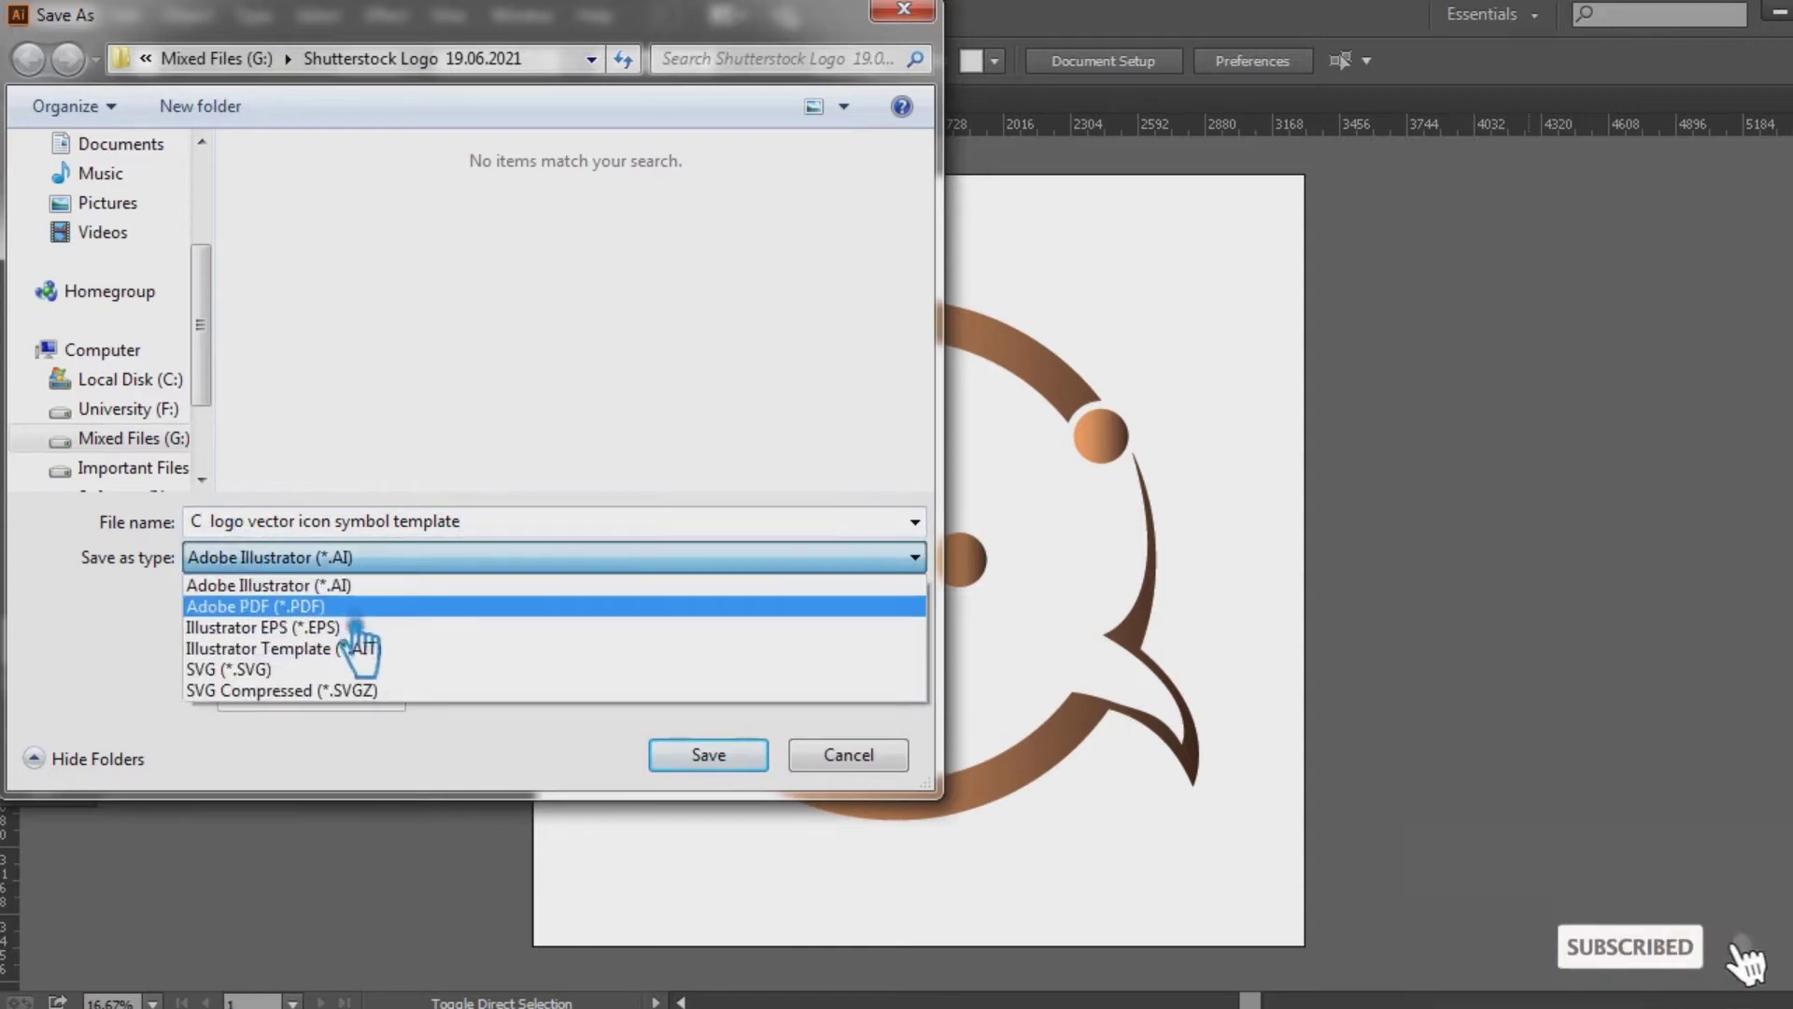
click(360, 628)
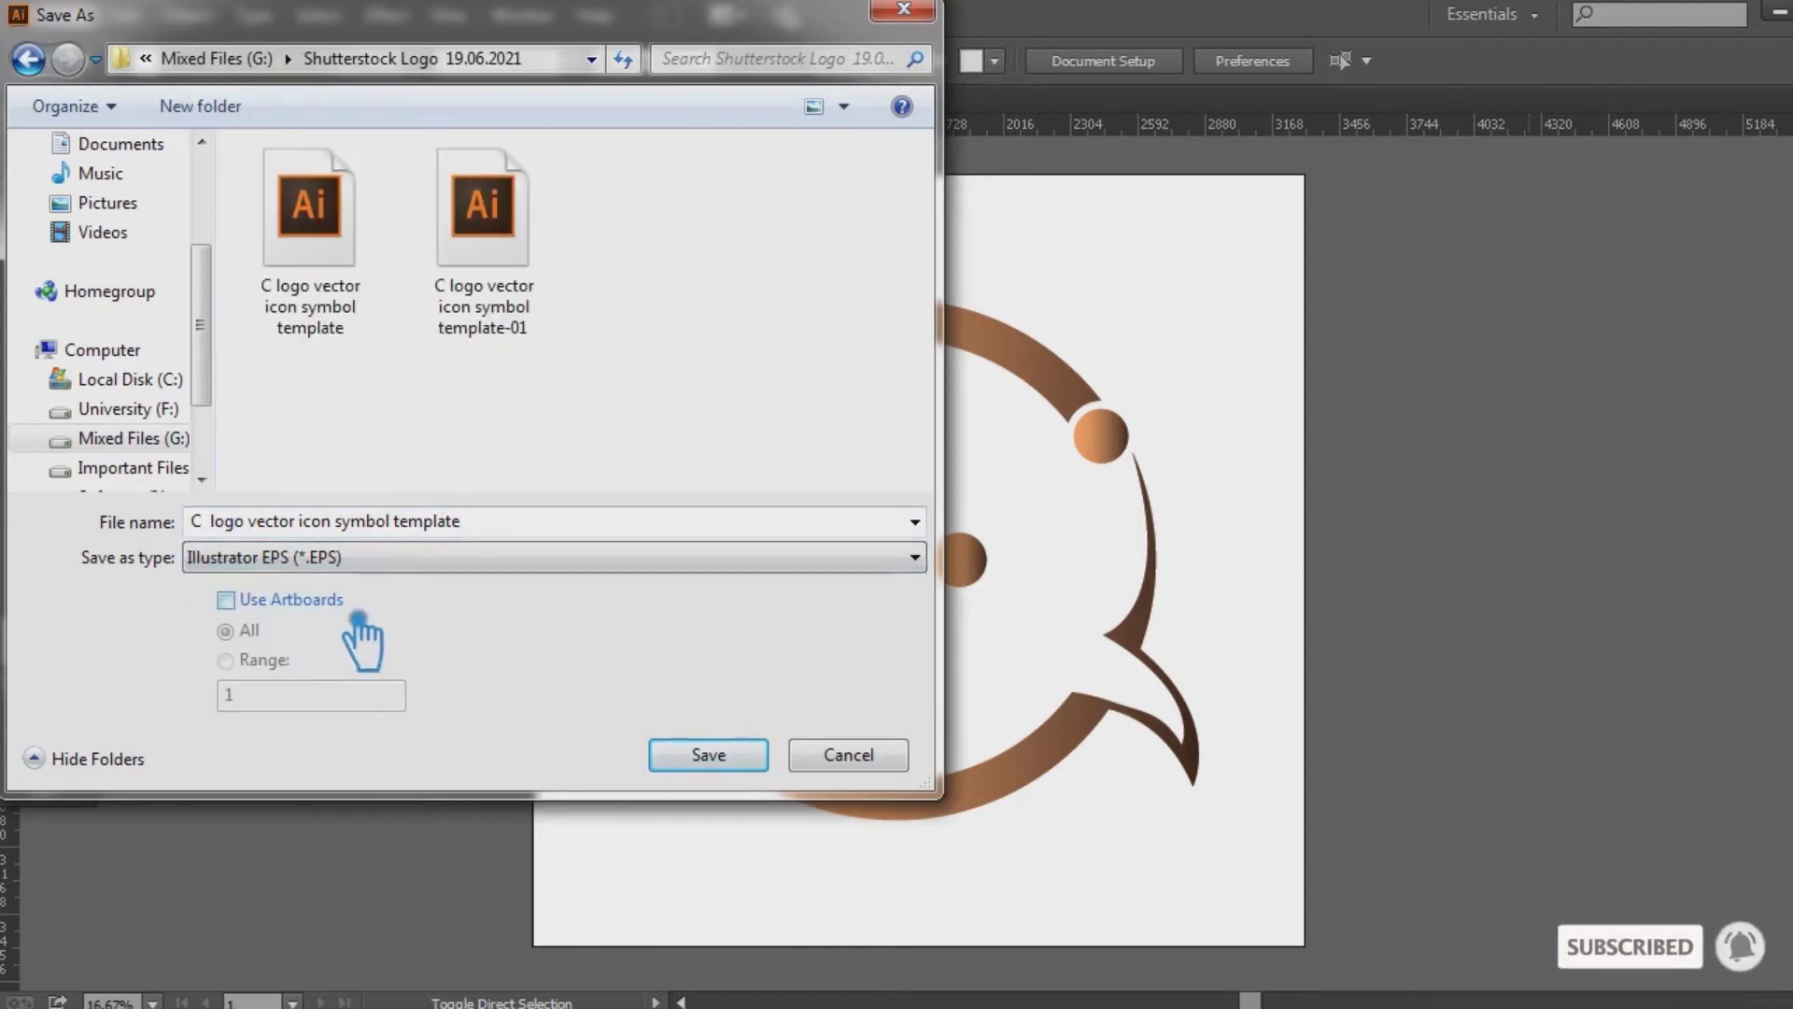
click(276, 525)
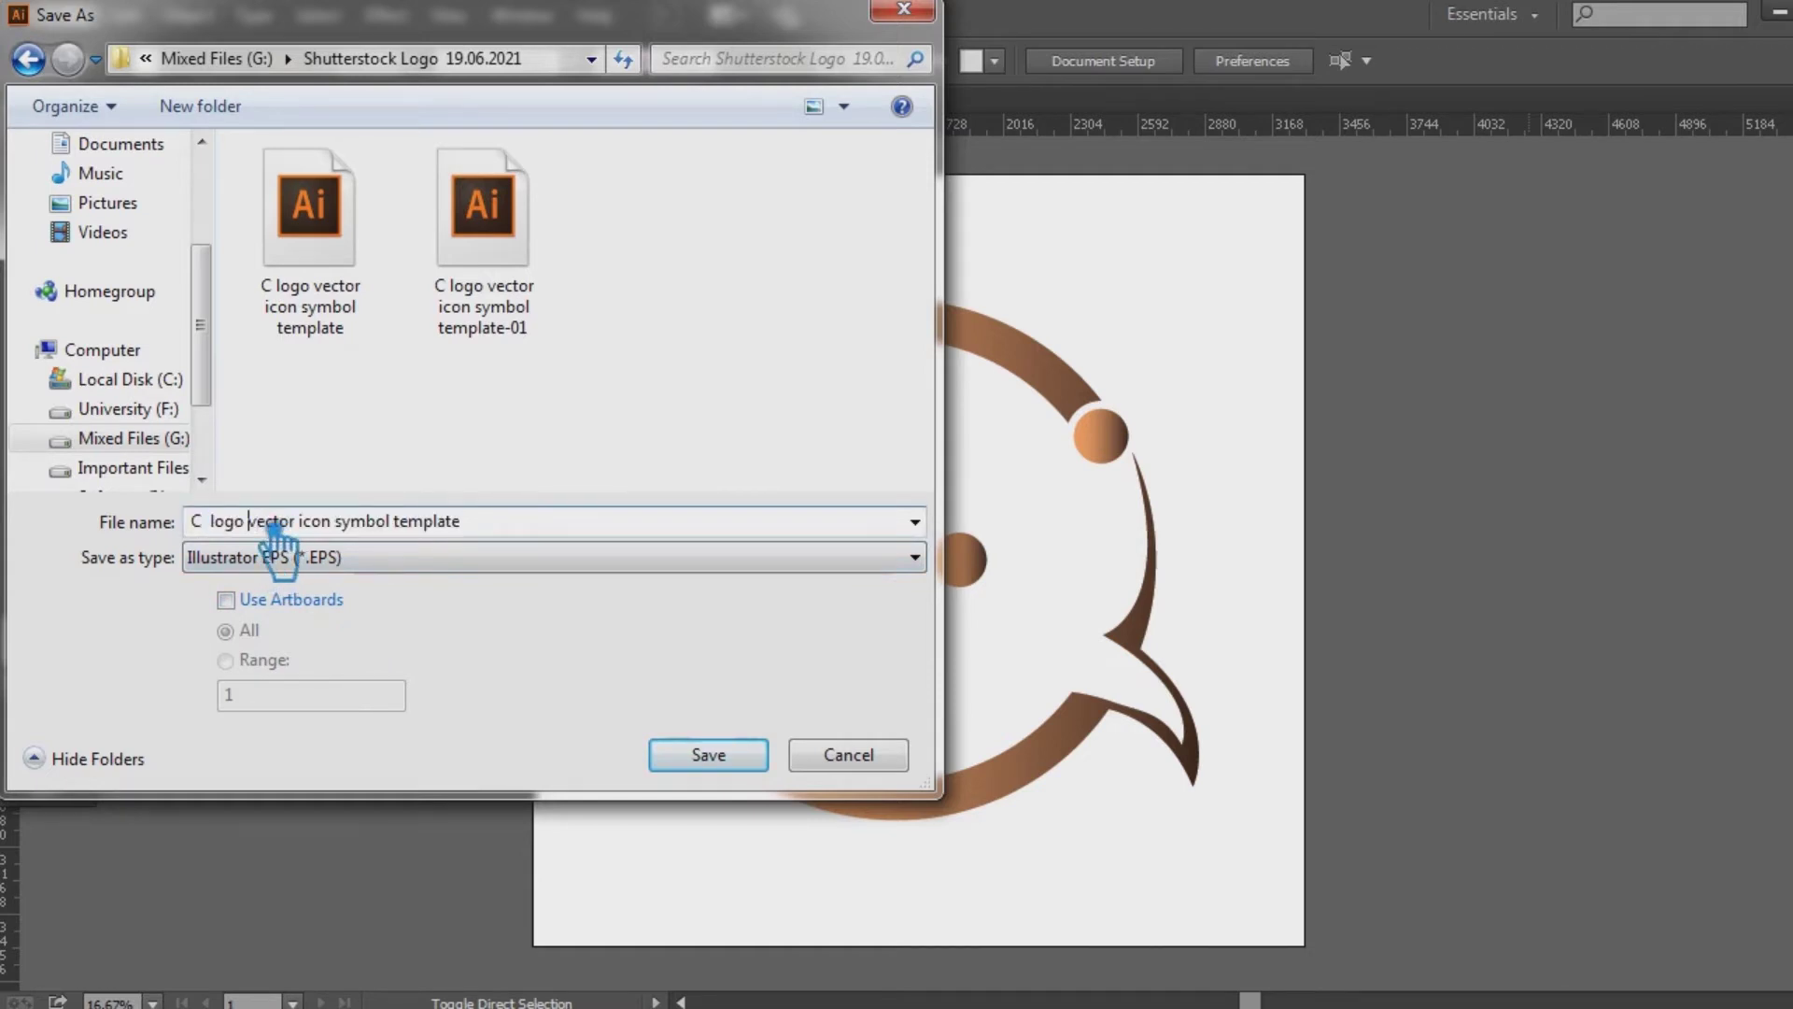
text(desig)
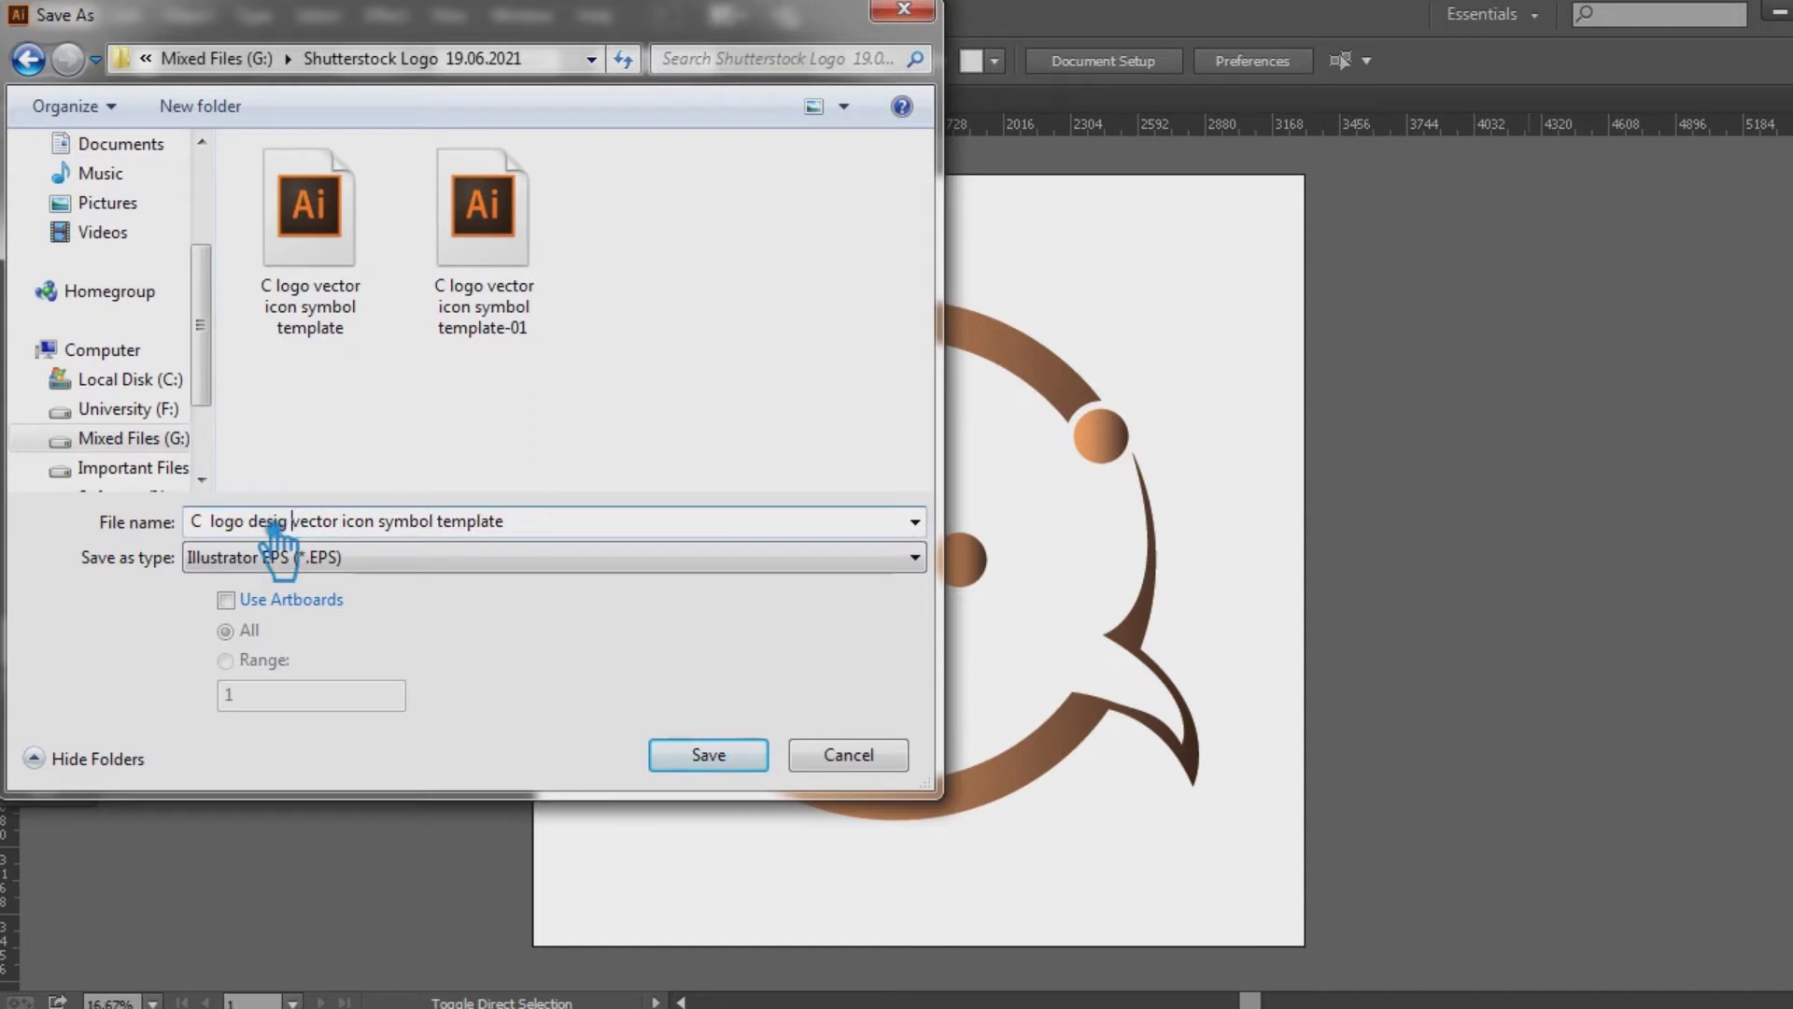
Enable Use Artboards for all artboards and save the file as "C logo desig vector icon symbol template" without the double space.
click(246, 606)
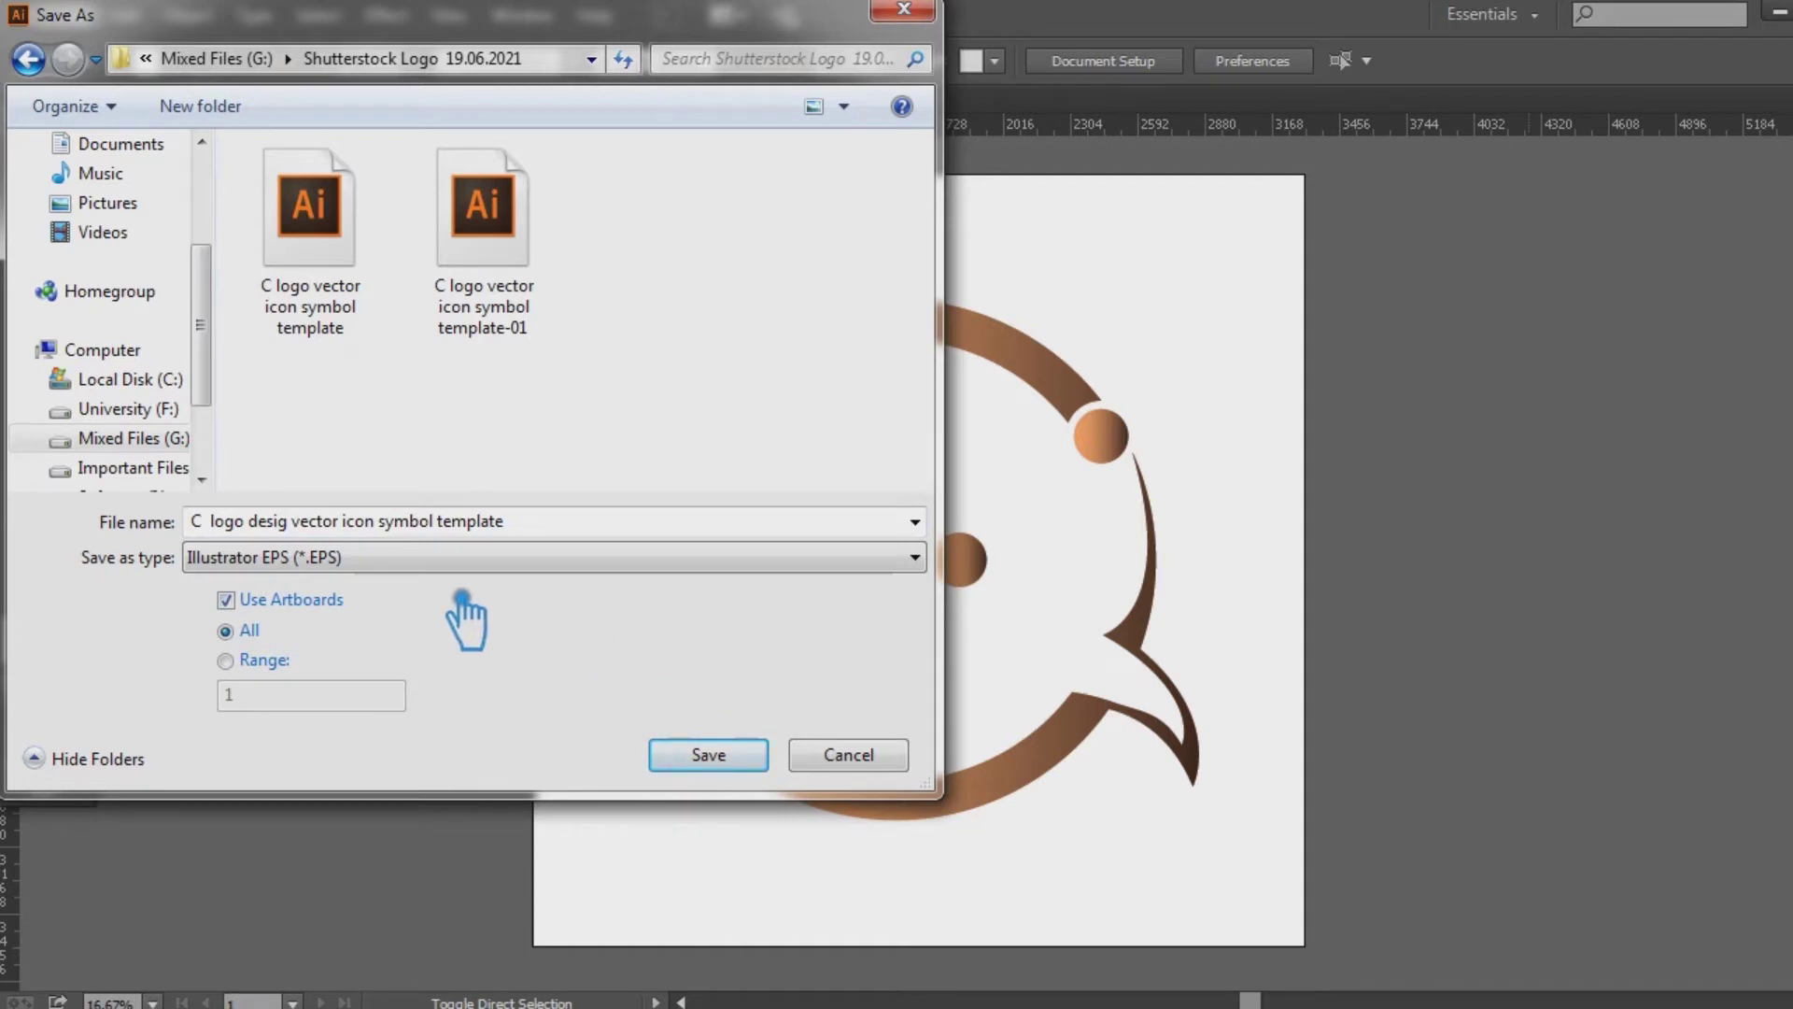
click(235, 538)
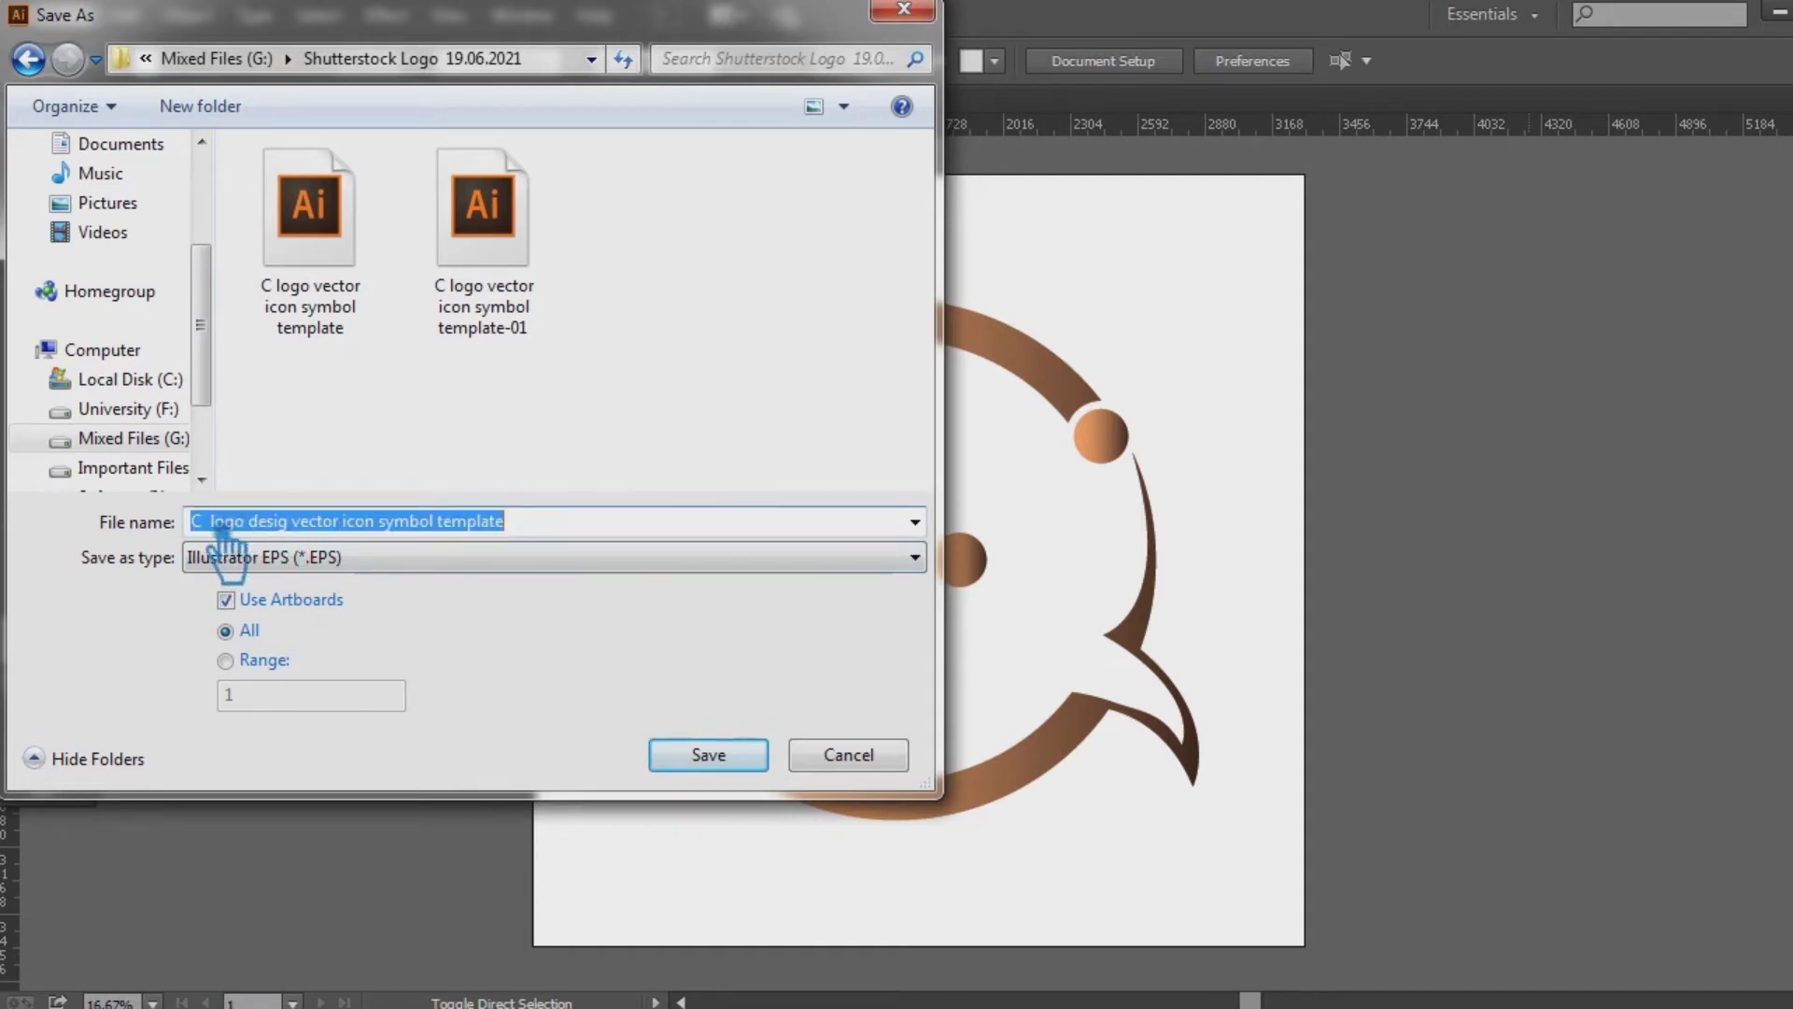
click(213, 525)
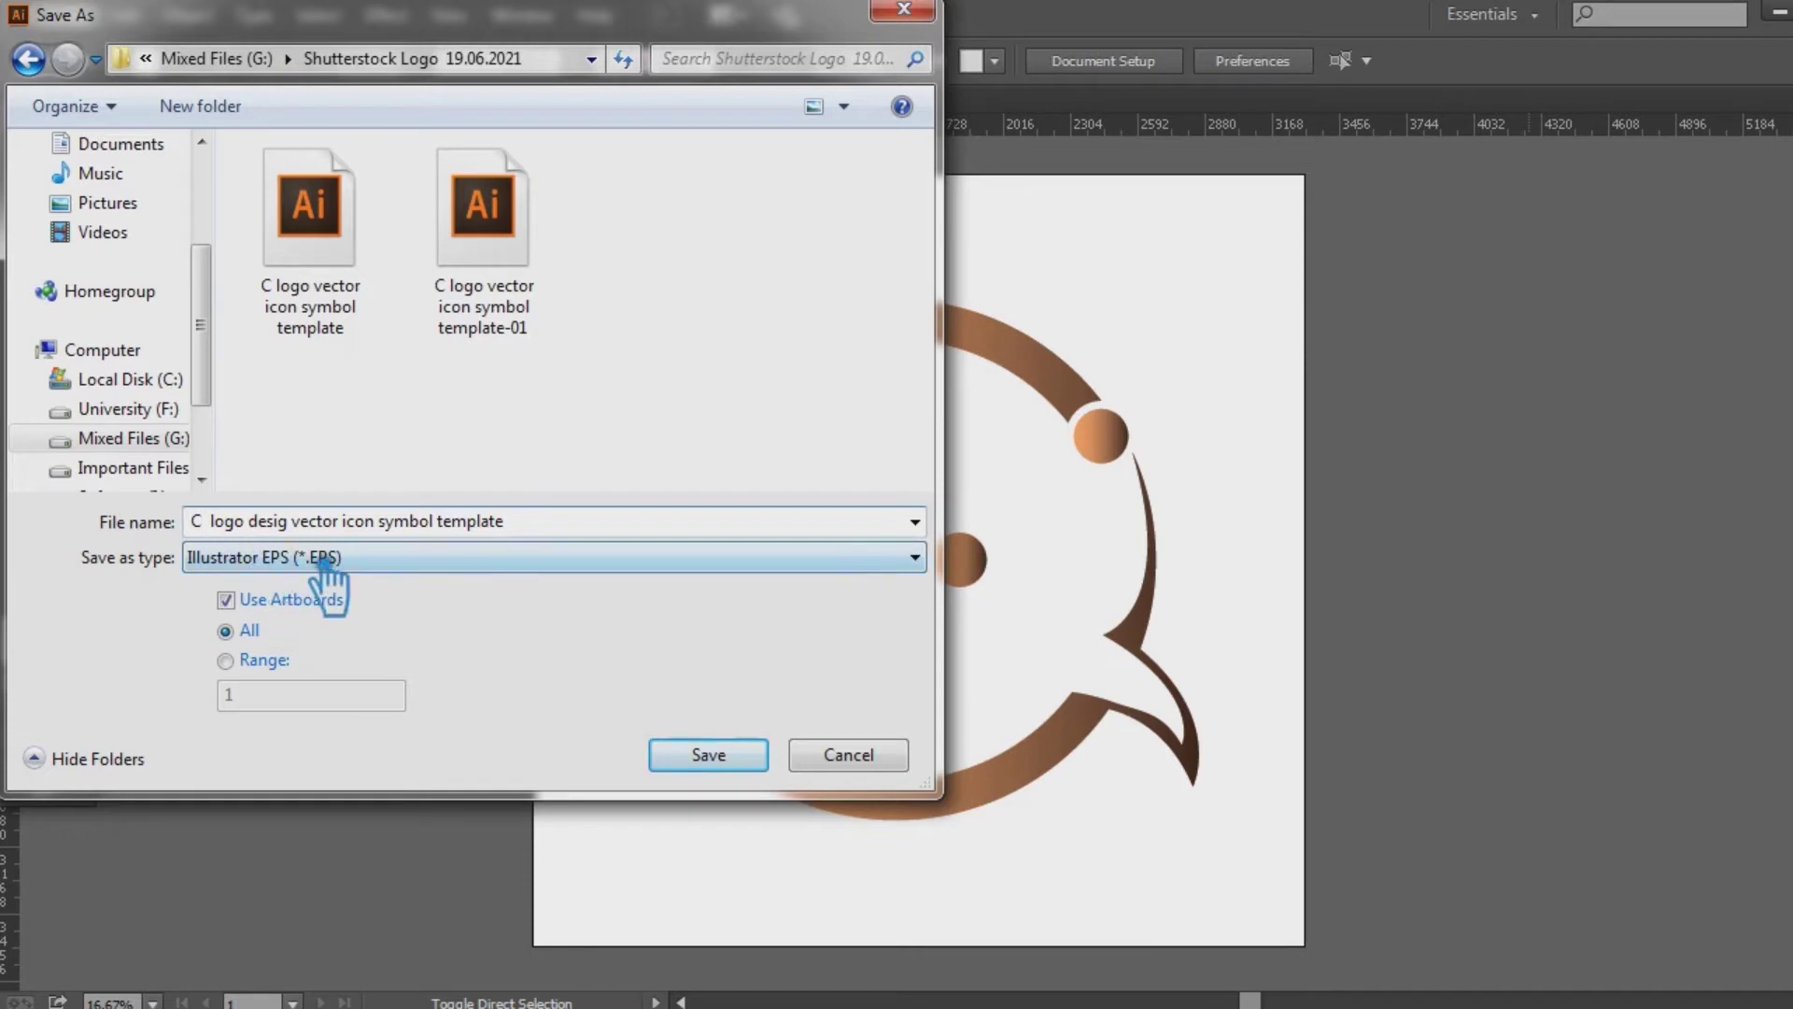
key(End)
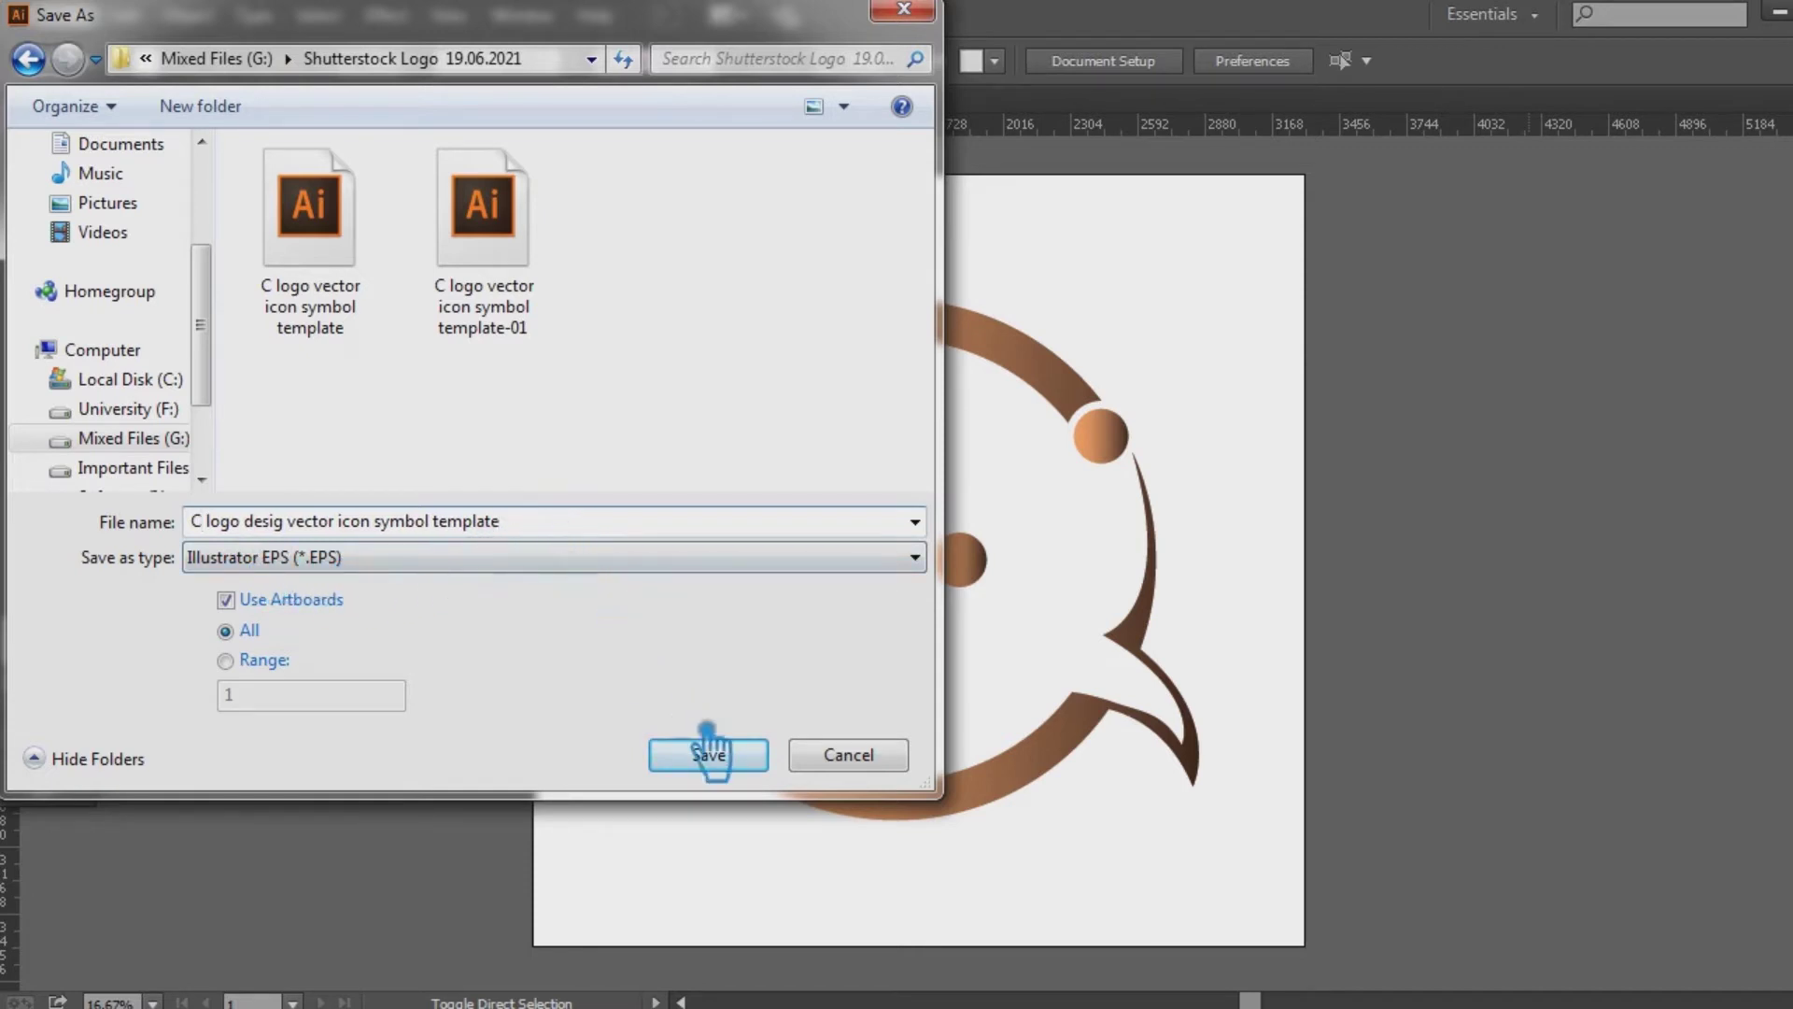
click(707, 754)
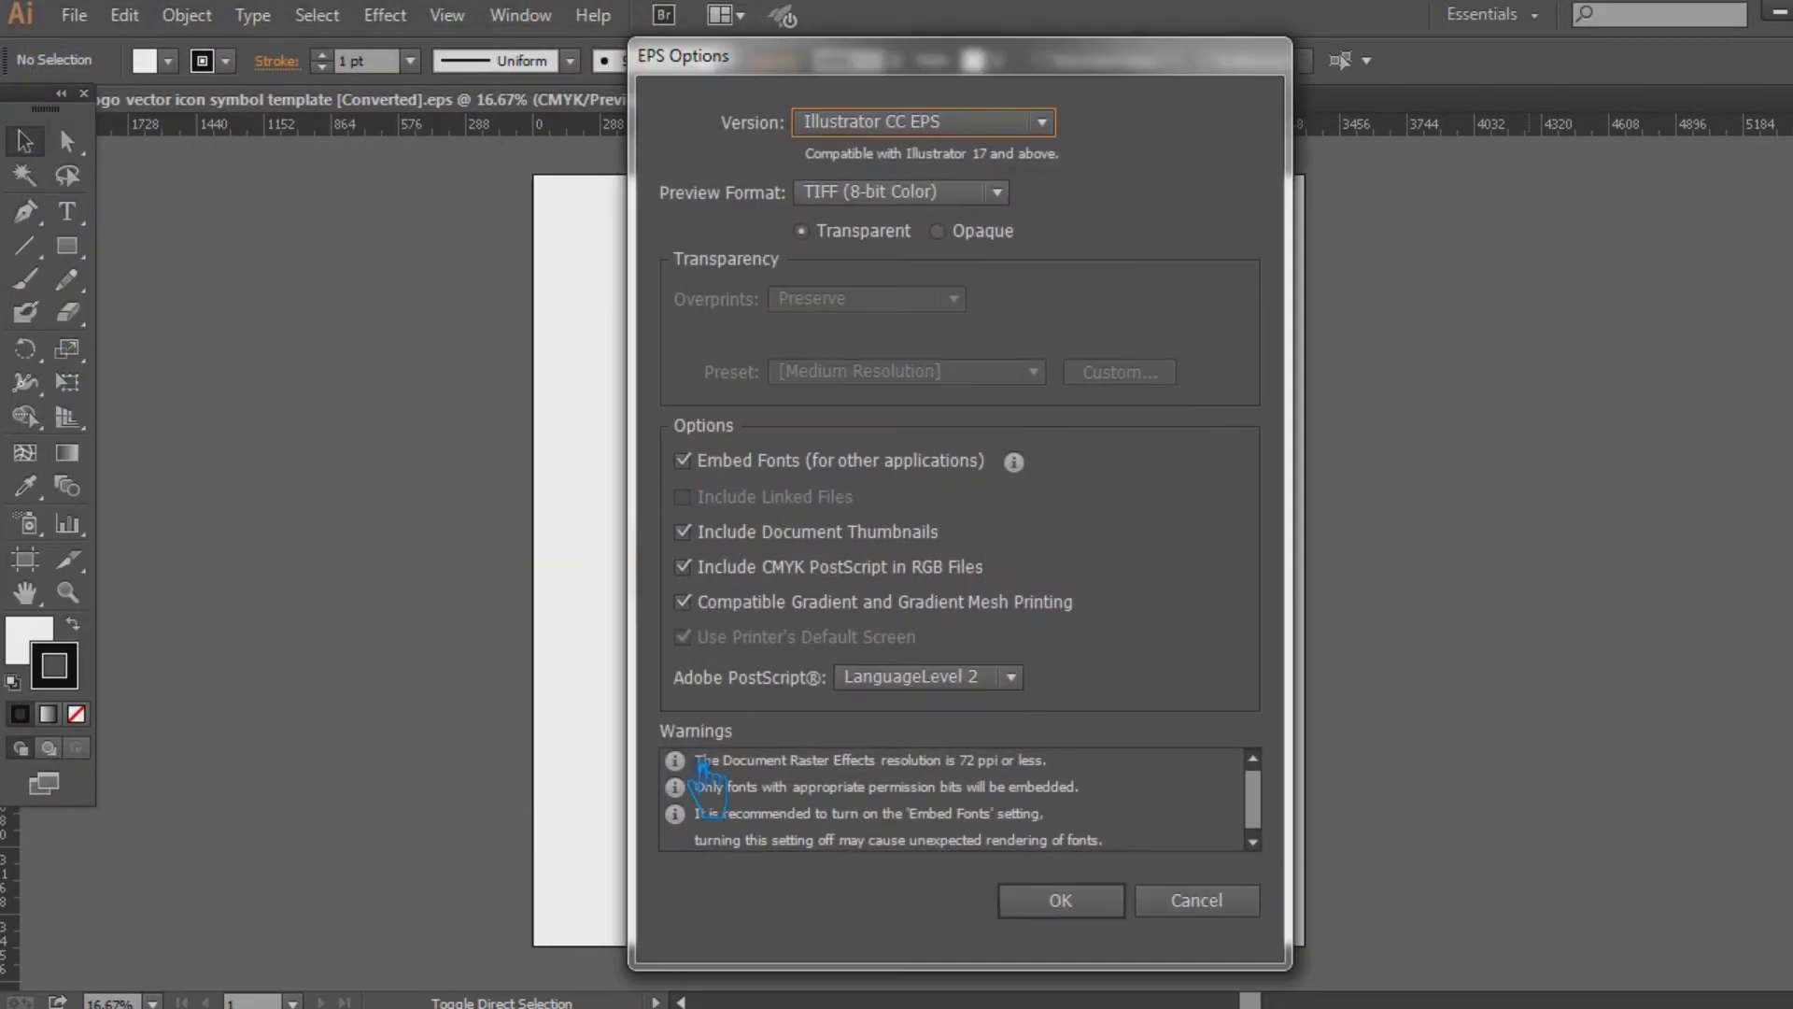
Set the EPS version to Illustrator 10 EPS and complete the save in the older format.
click(920, 123)
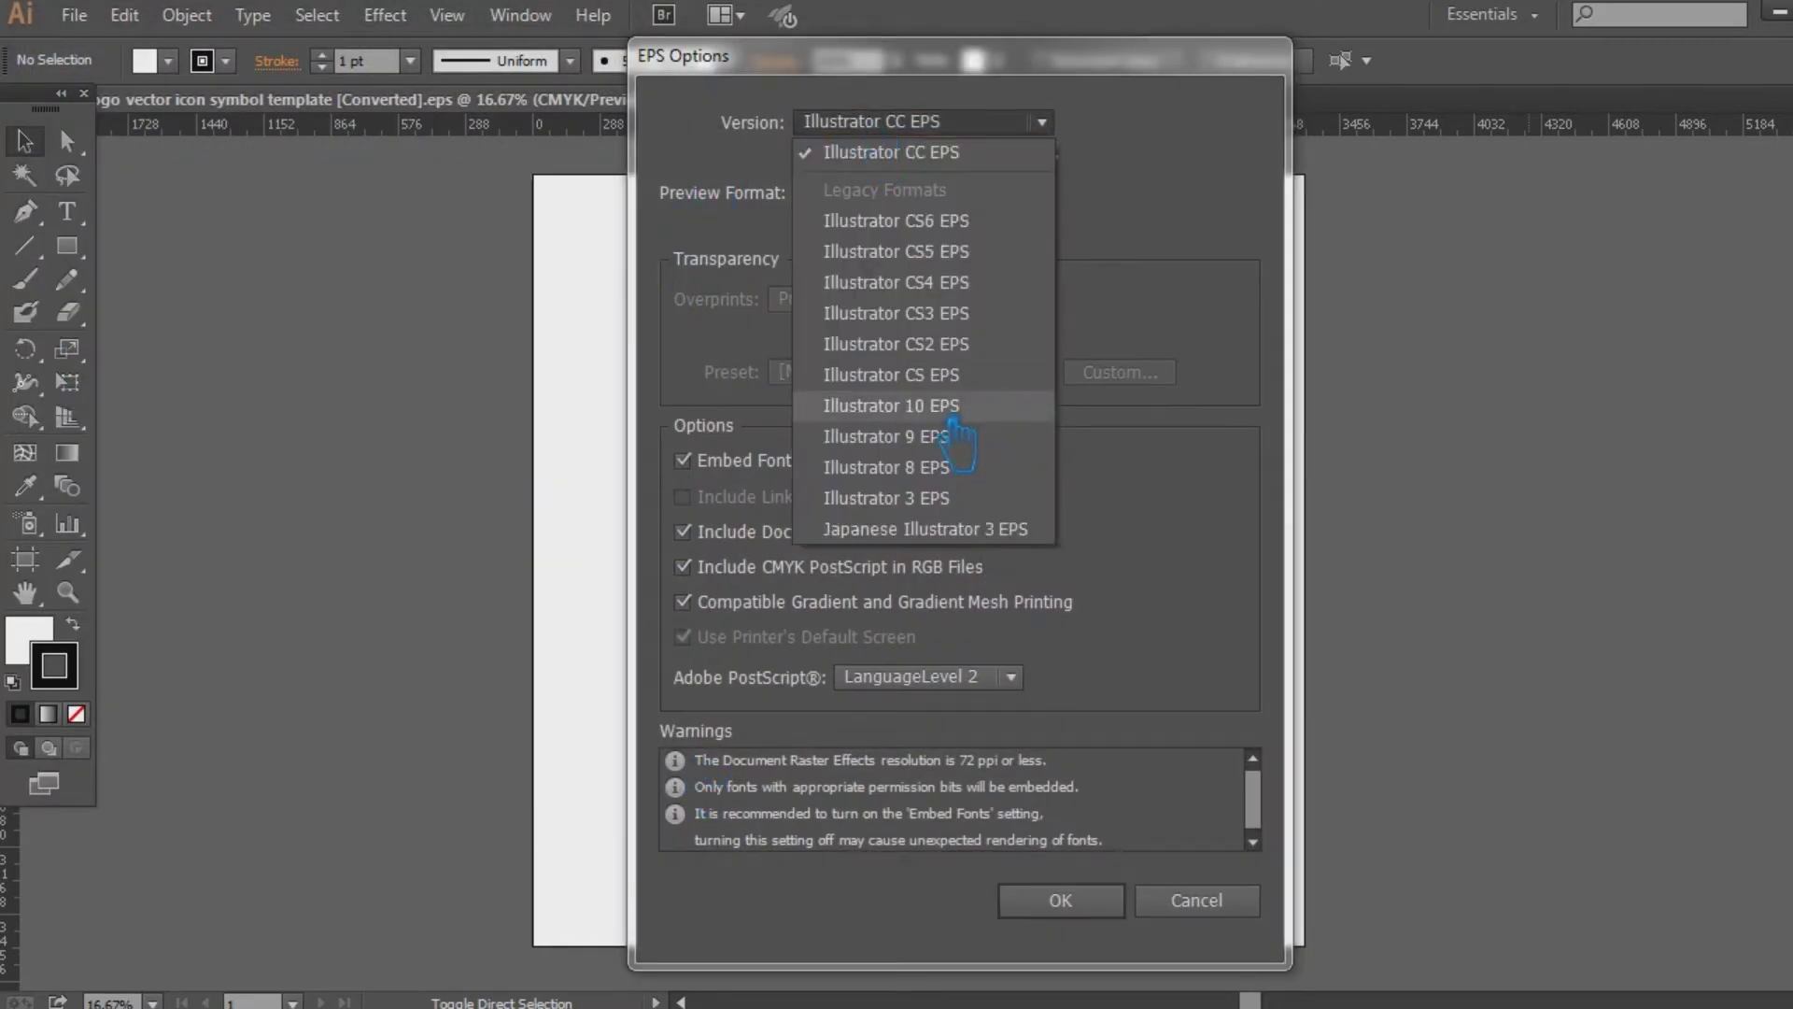
click(950, 411)
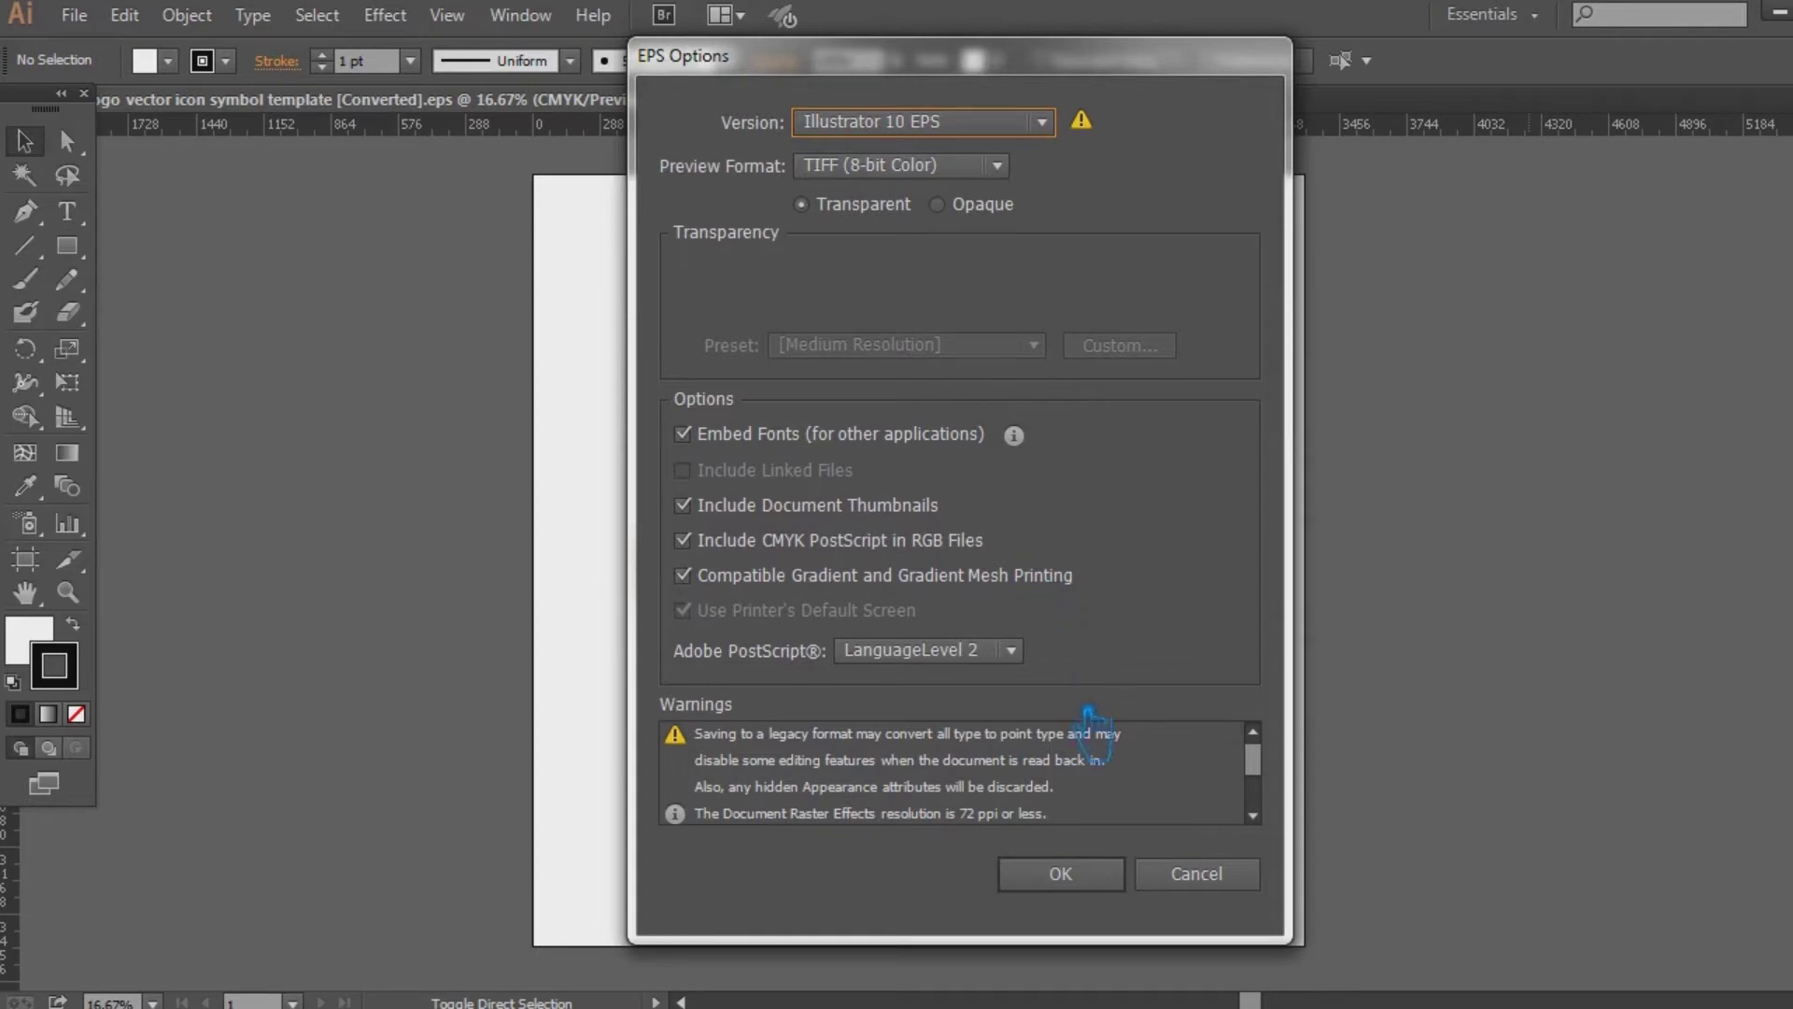
click(1111, 873)
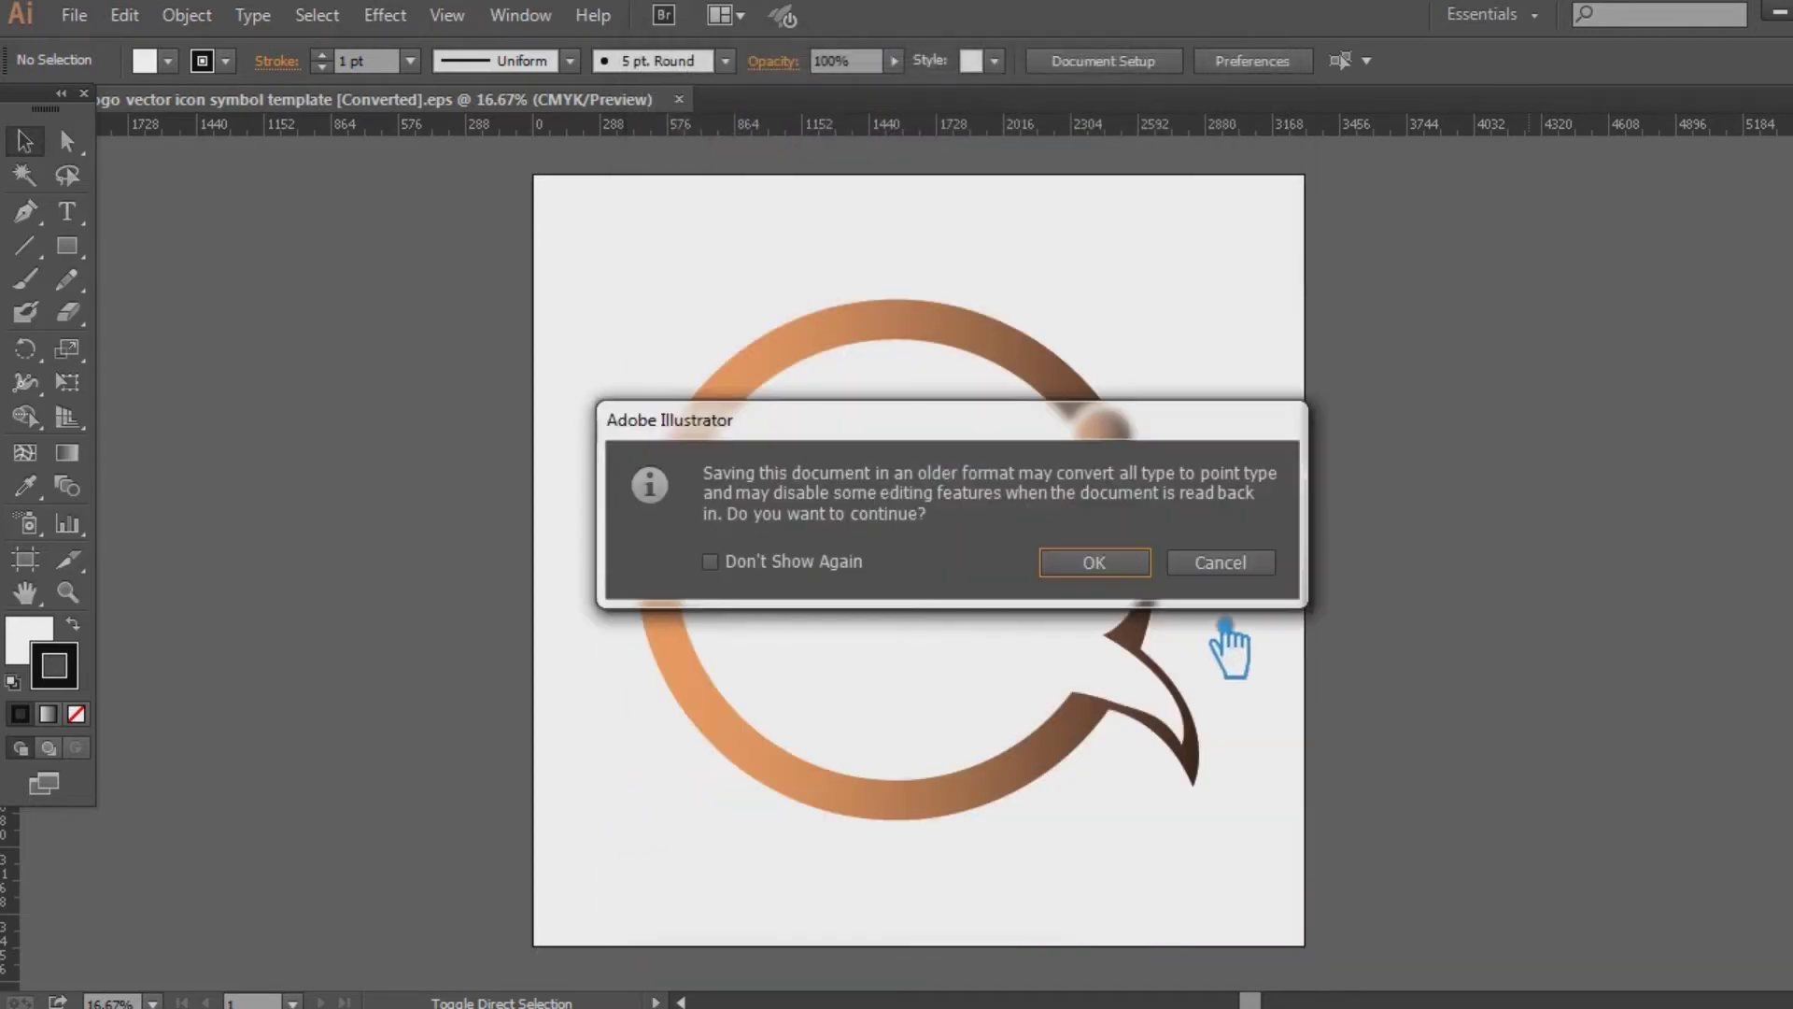
click(1124, 579)
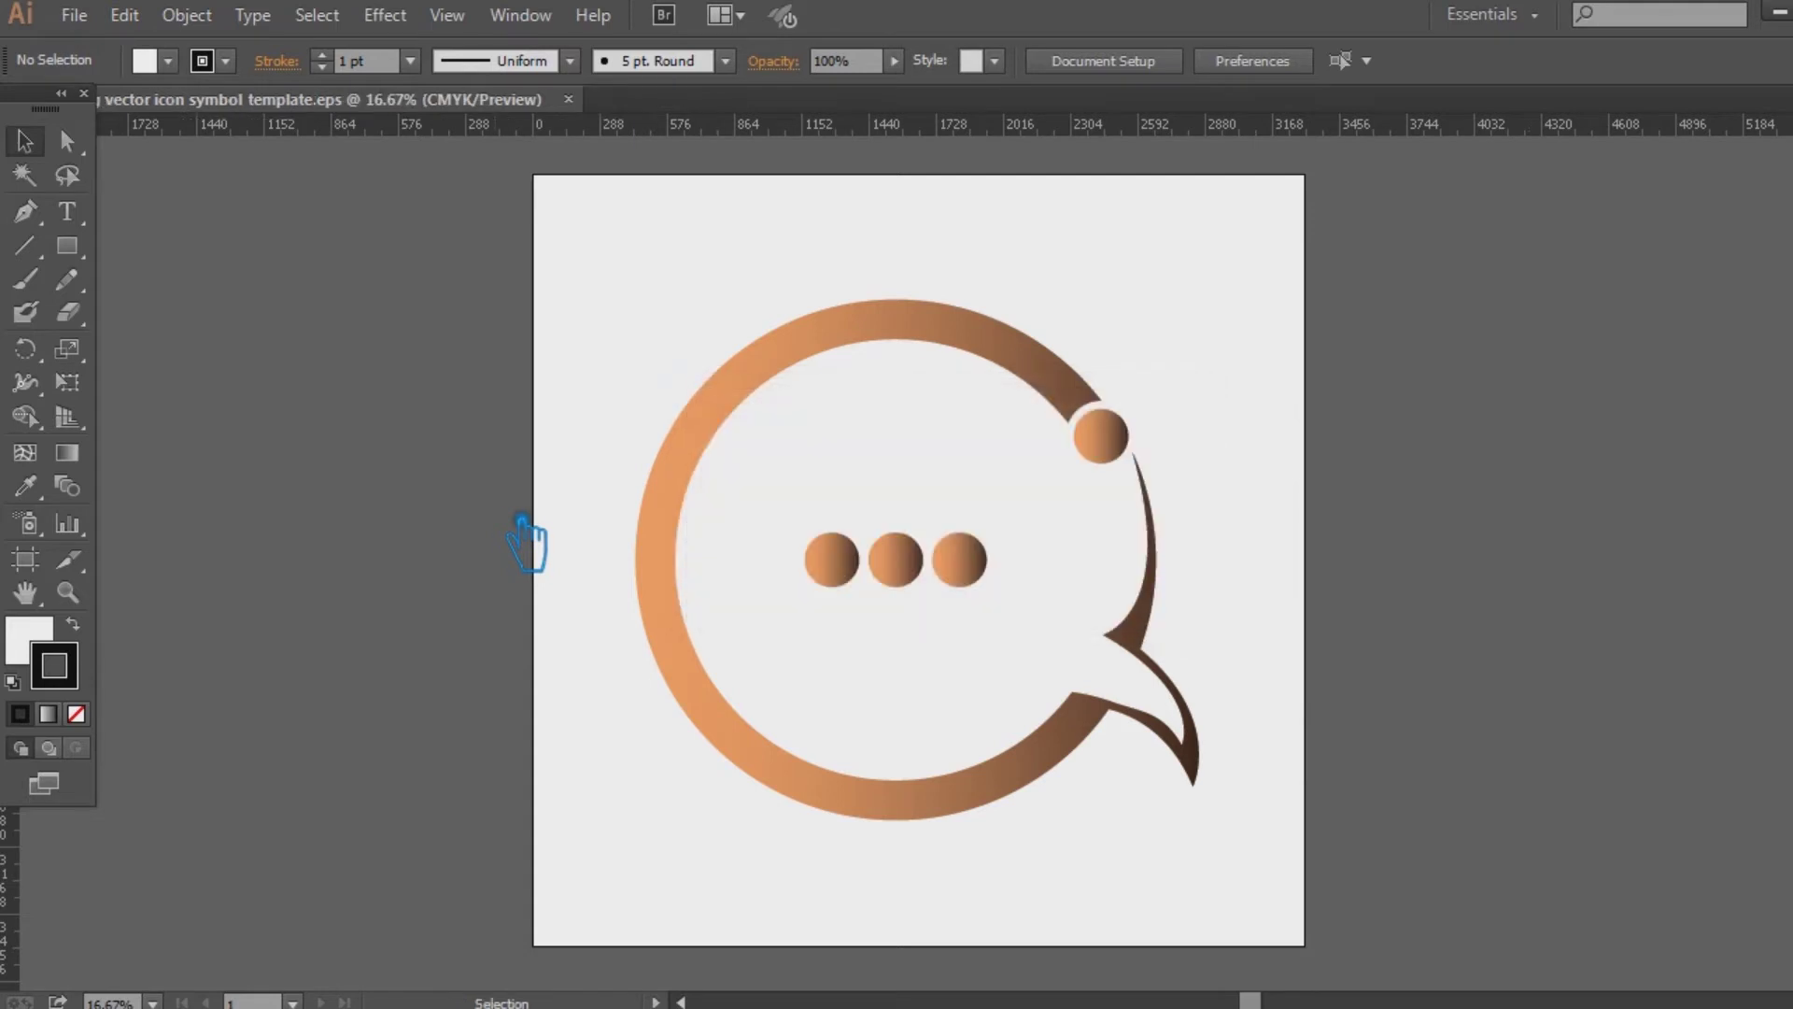
Switch to the Shutterstock Contributor site in the browser, look over the catalog, and open the portfolio's upload page.
click(653, 995)
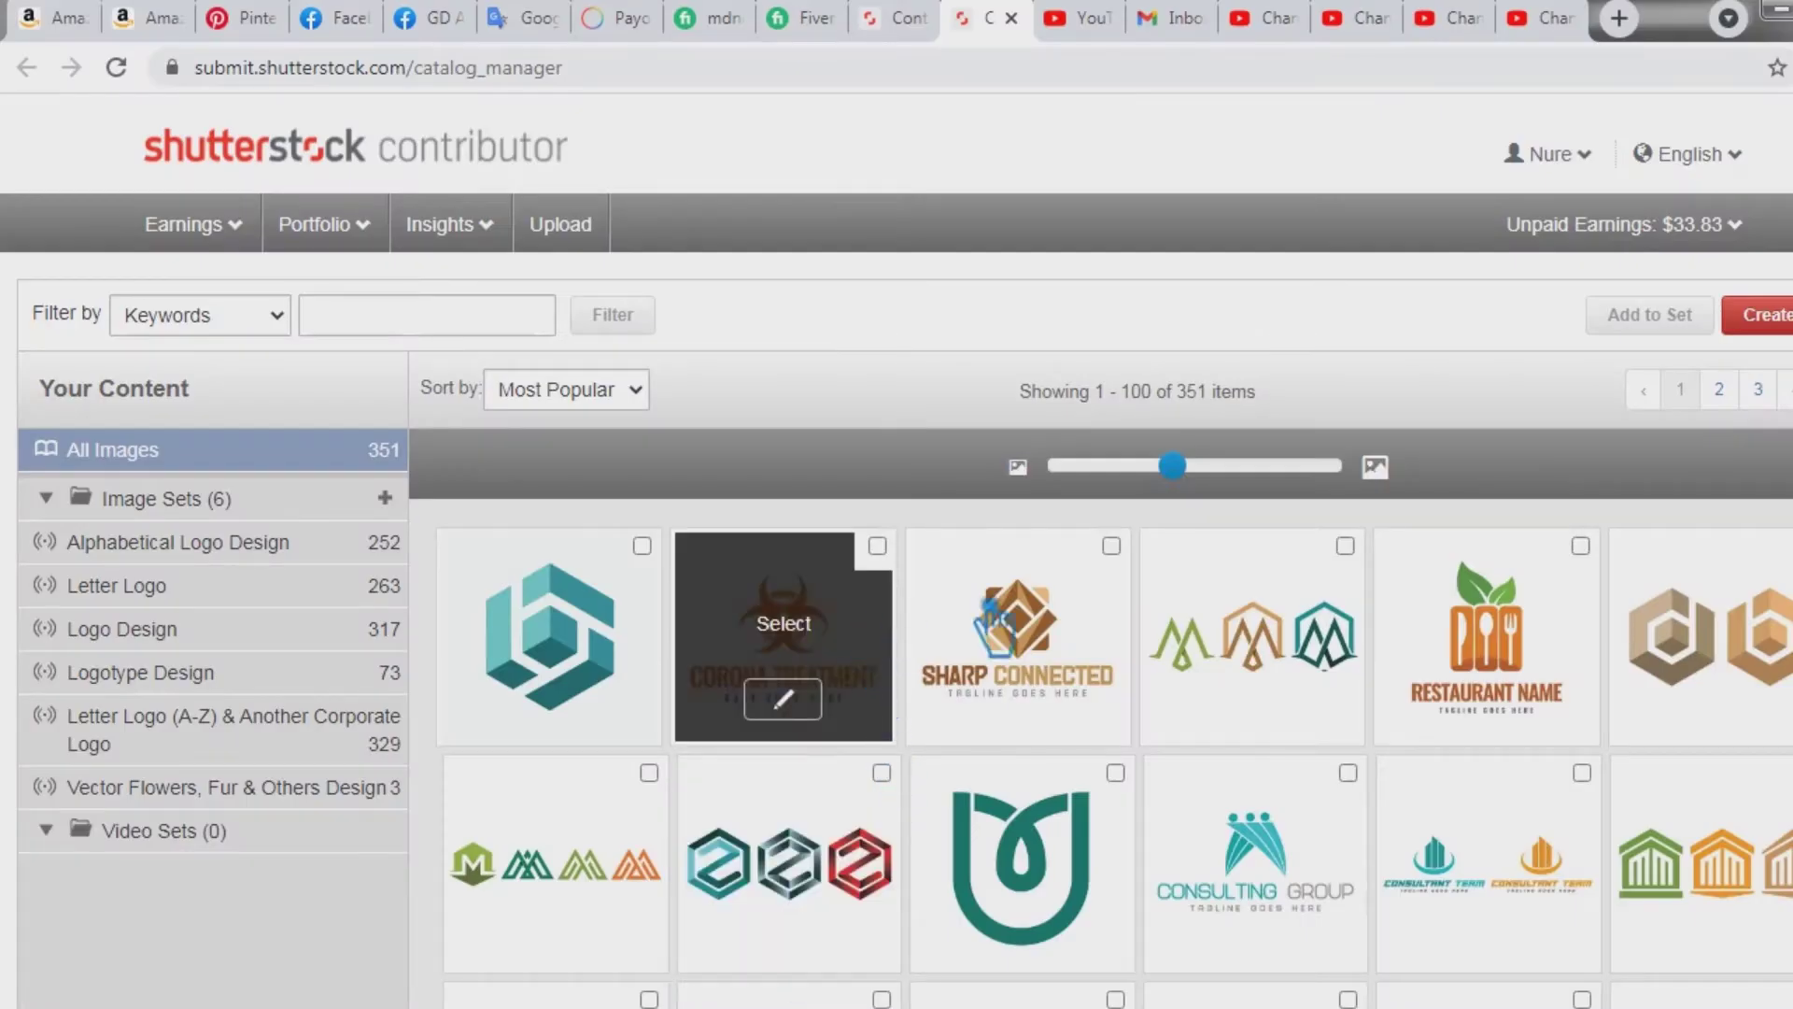
scroll(1665, 616, down, 1)
scroll(1665, 616, down, 2)
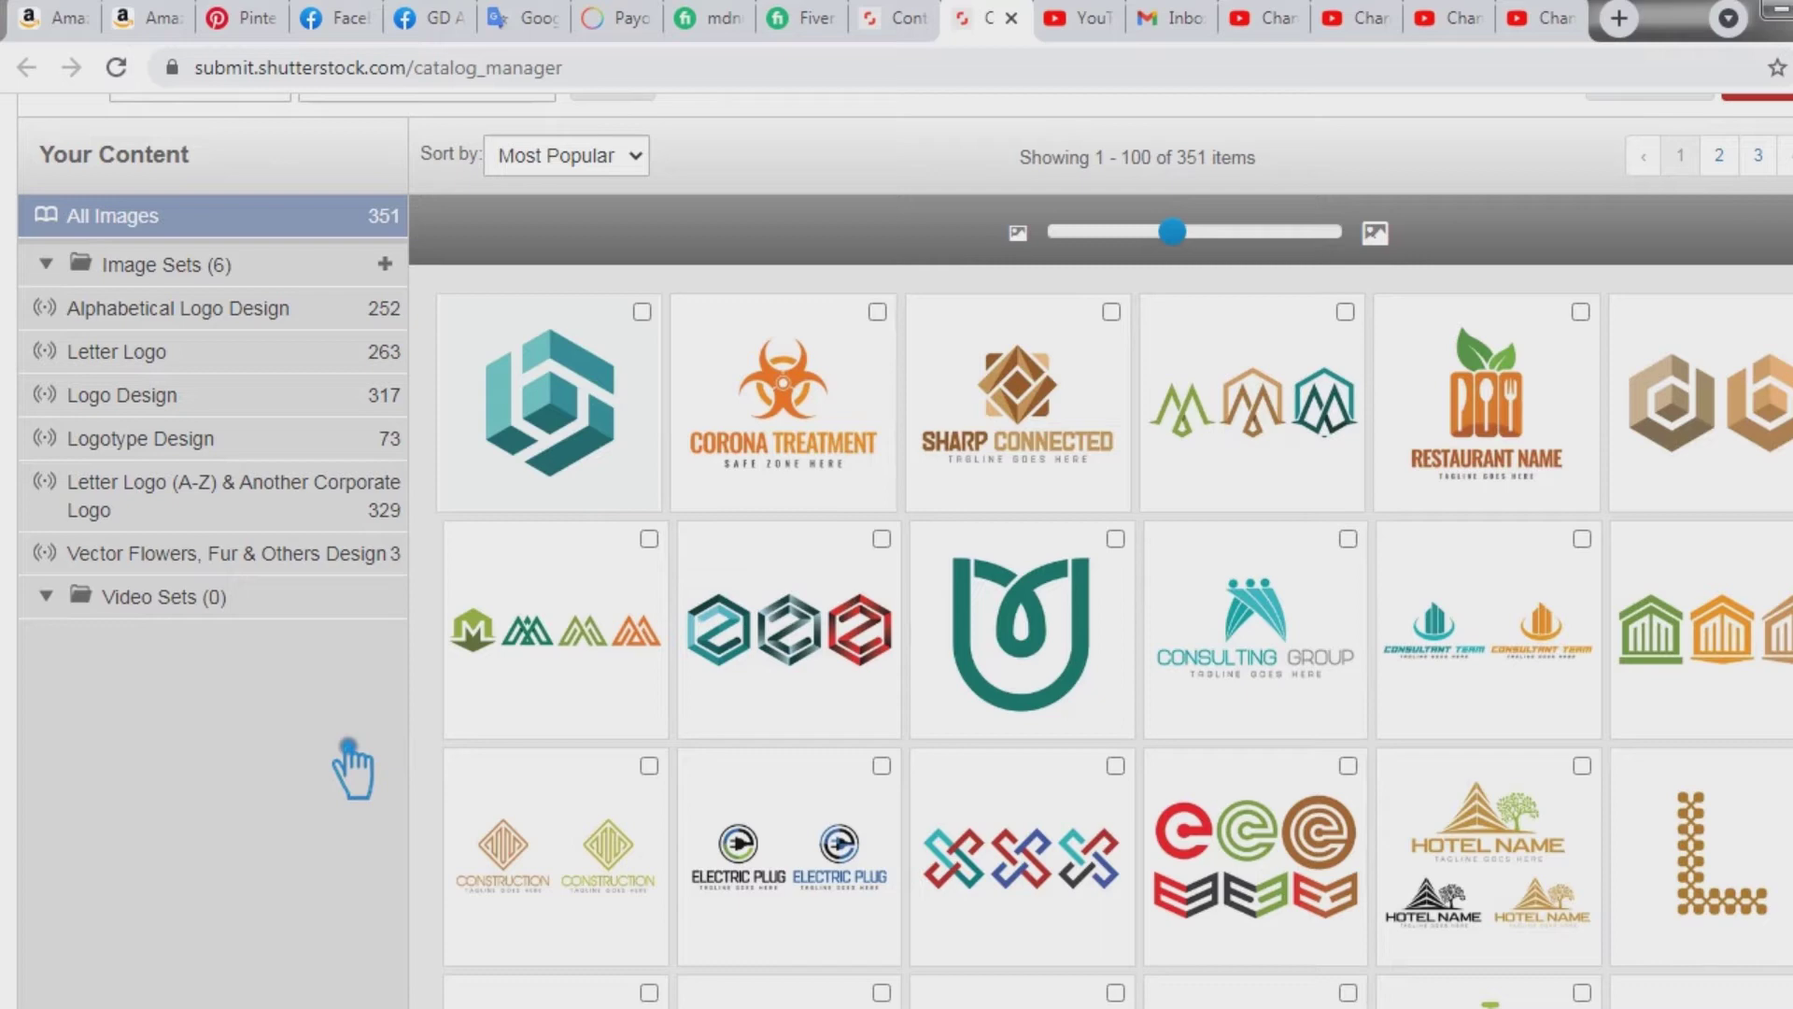
scroll(348, 746, up, 3)
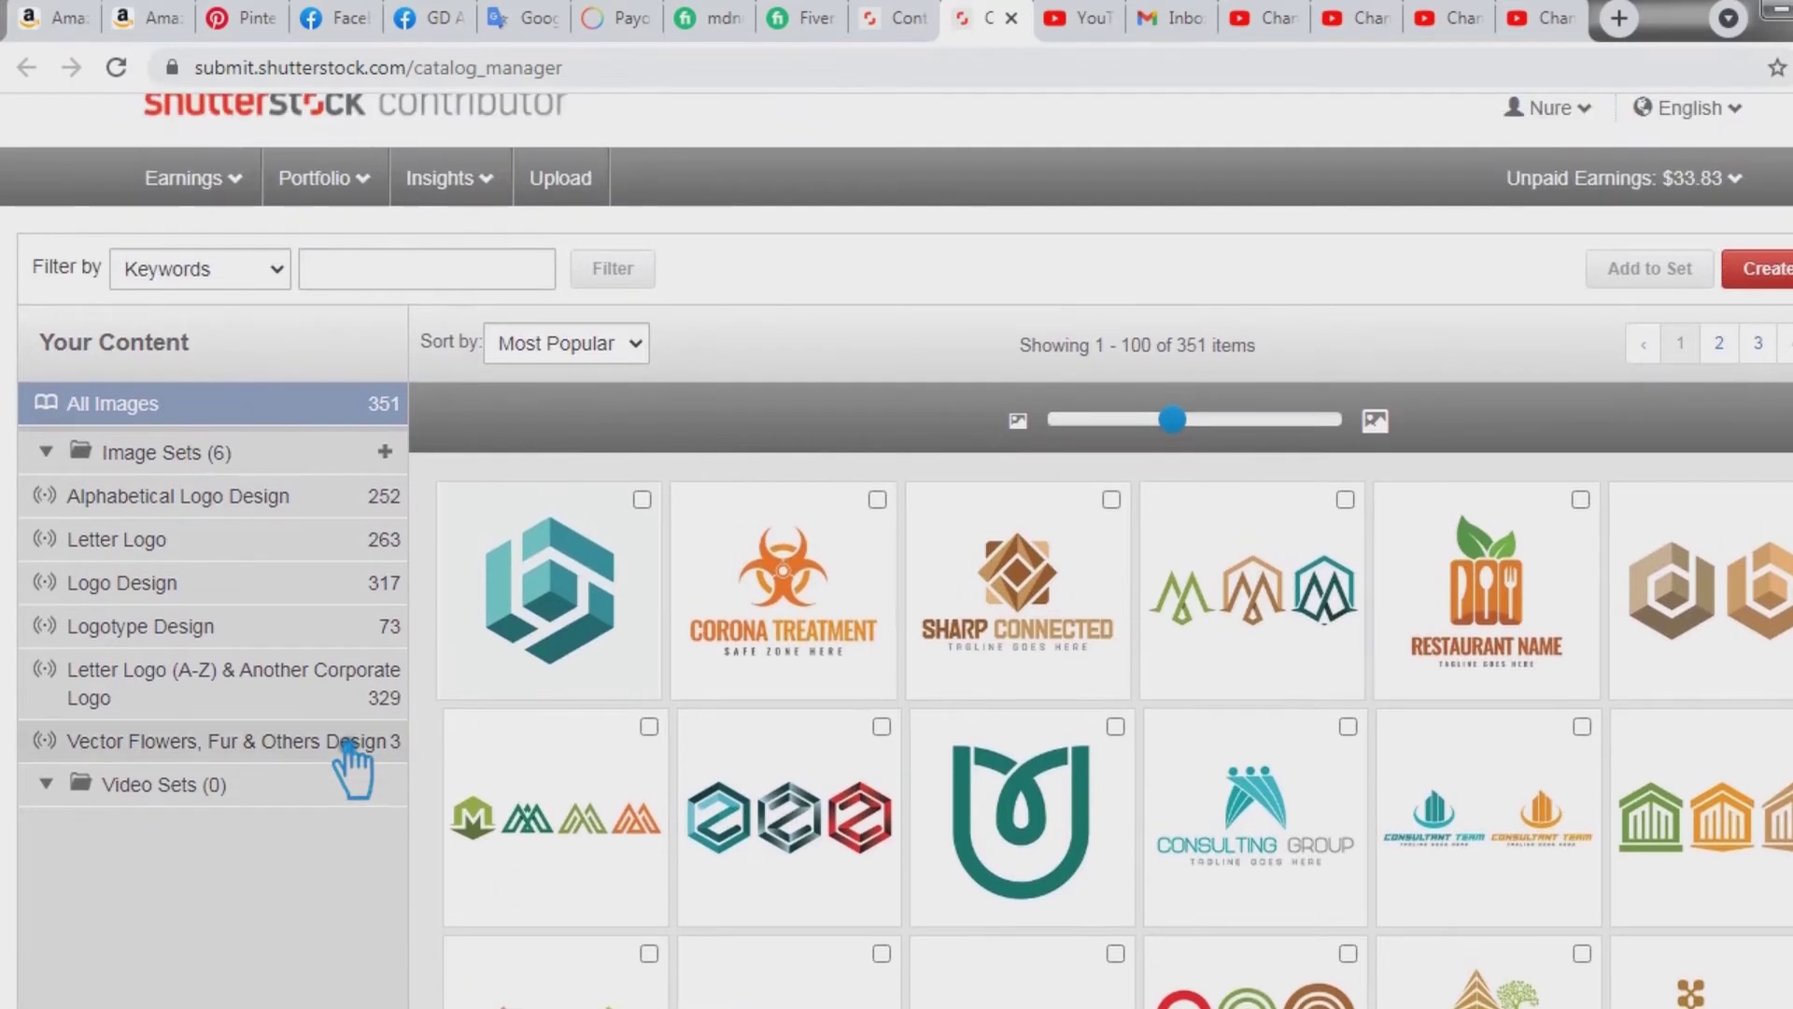
scroll(388, 747, down, 1)
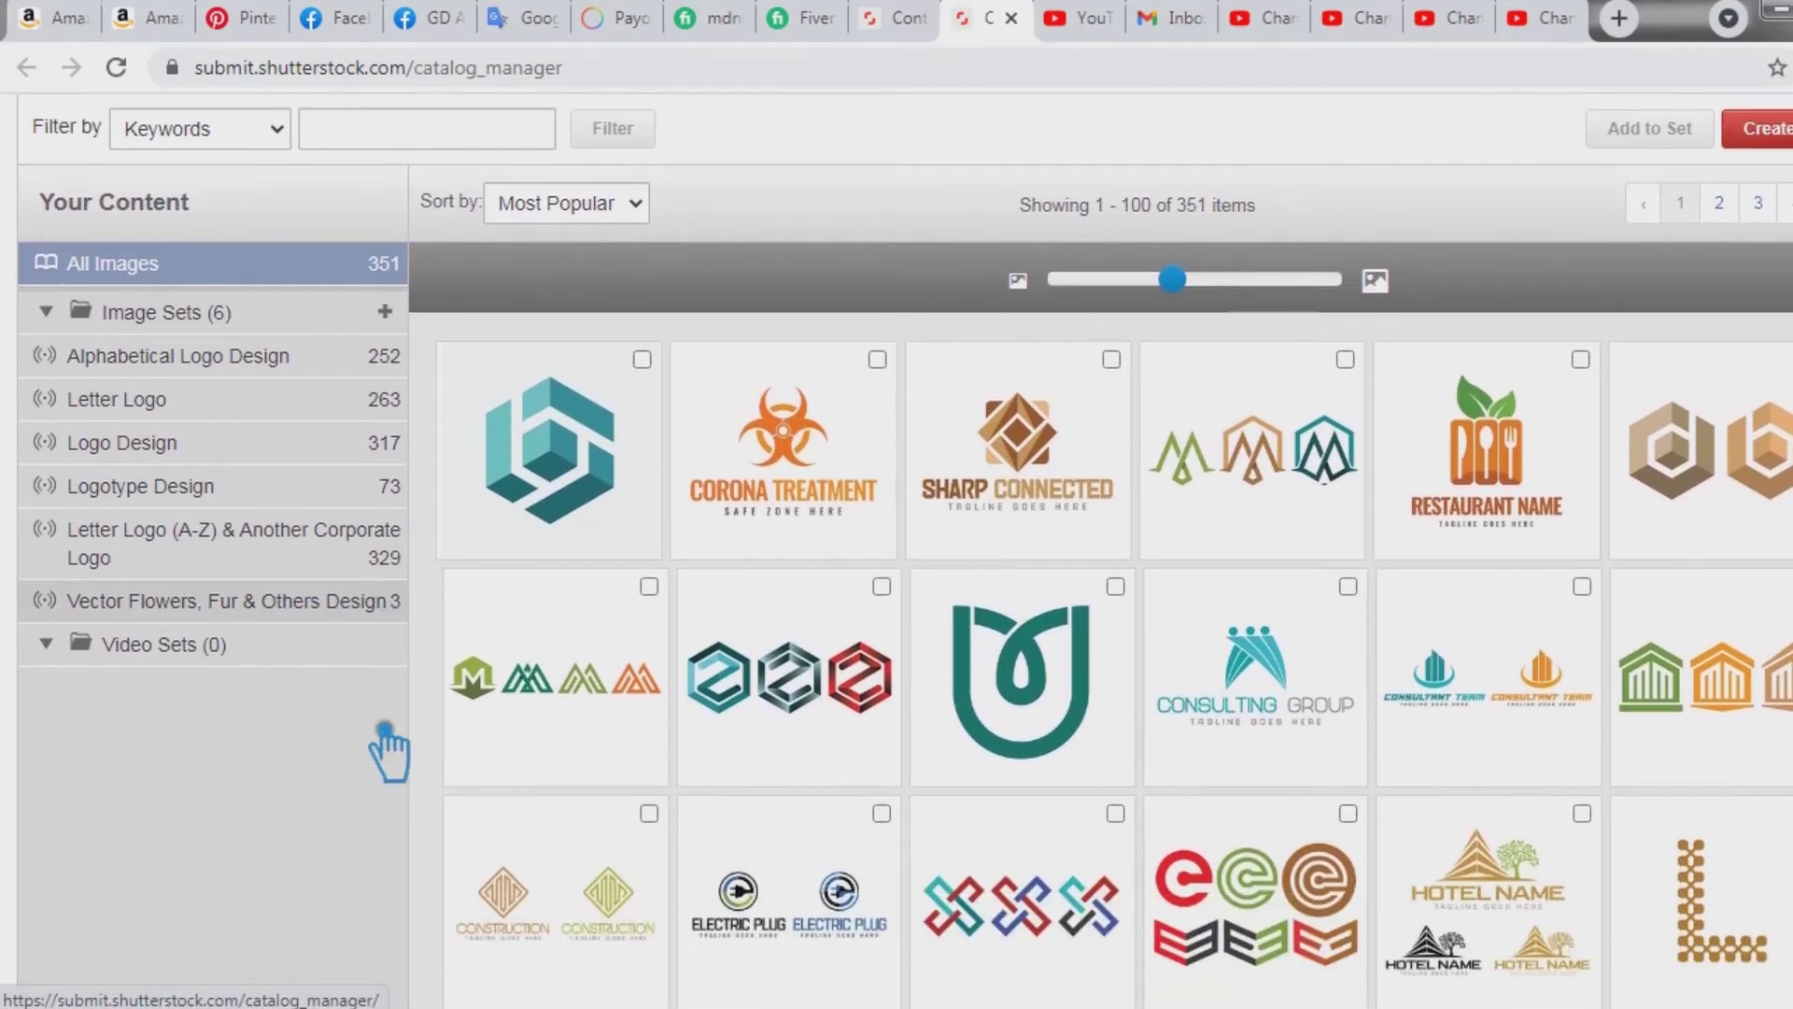
scroll(388, 747, up, 1)
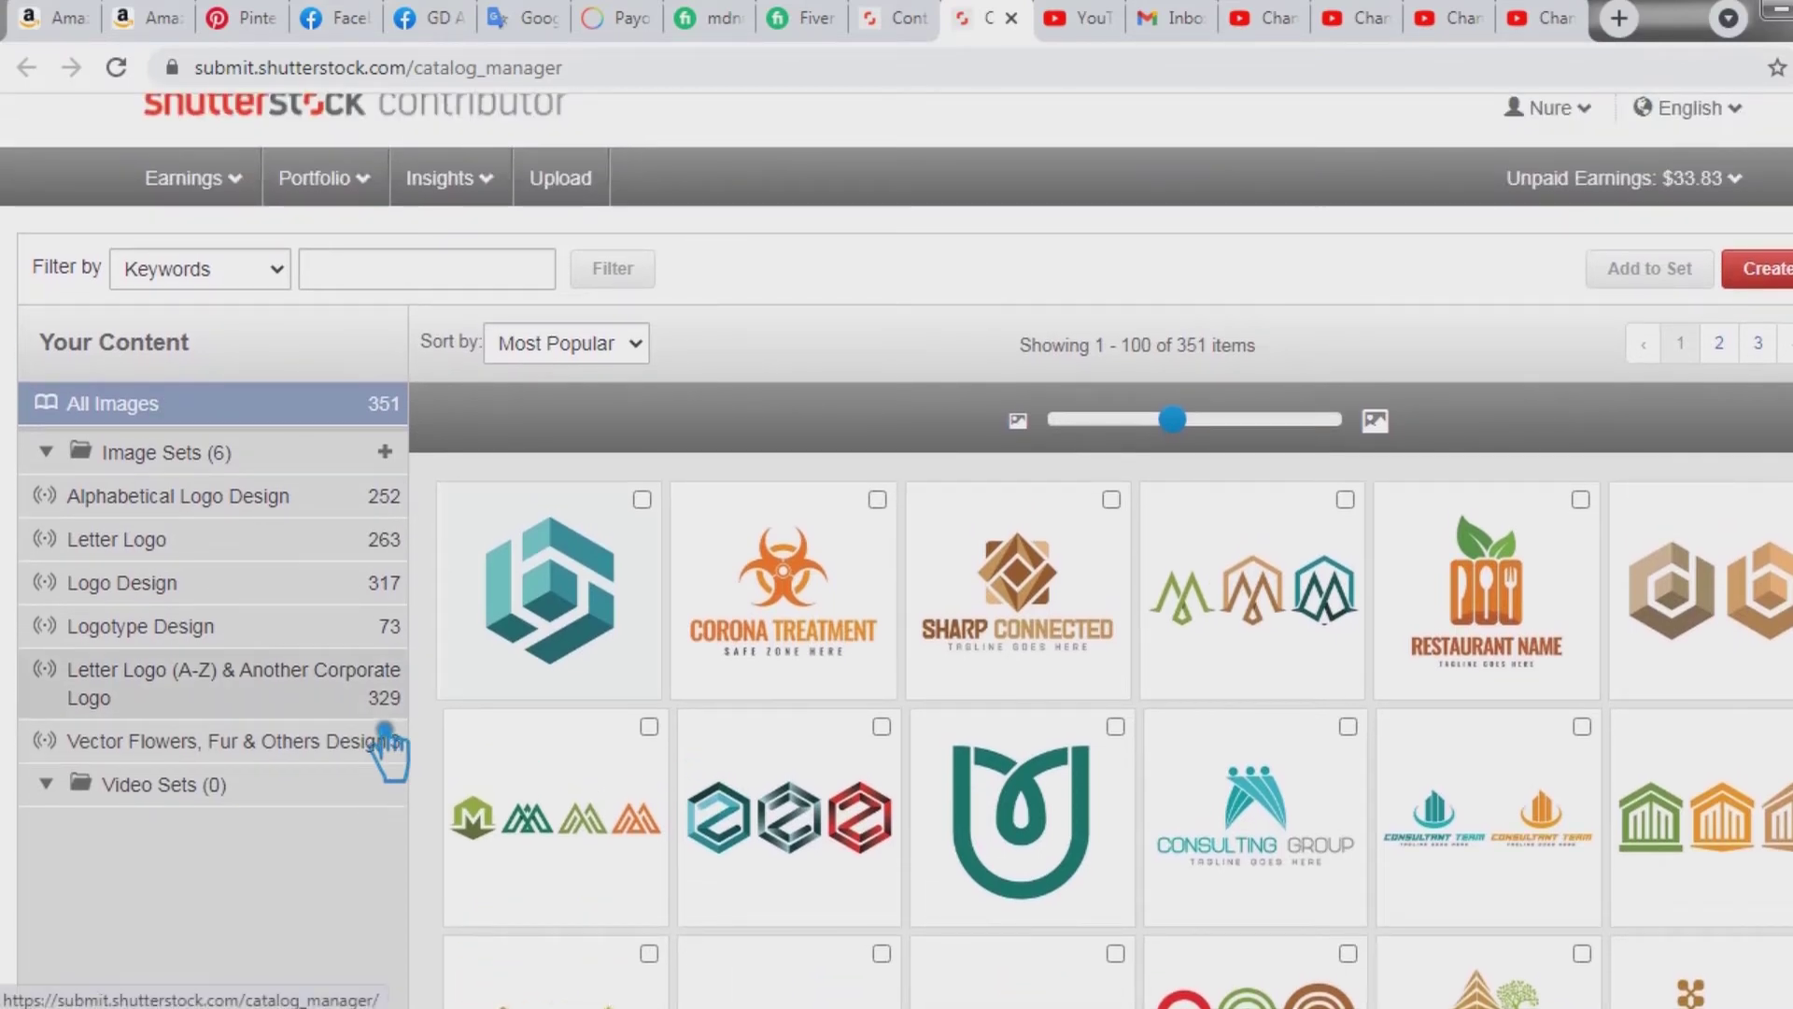
mouse_move(357, 191)
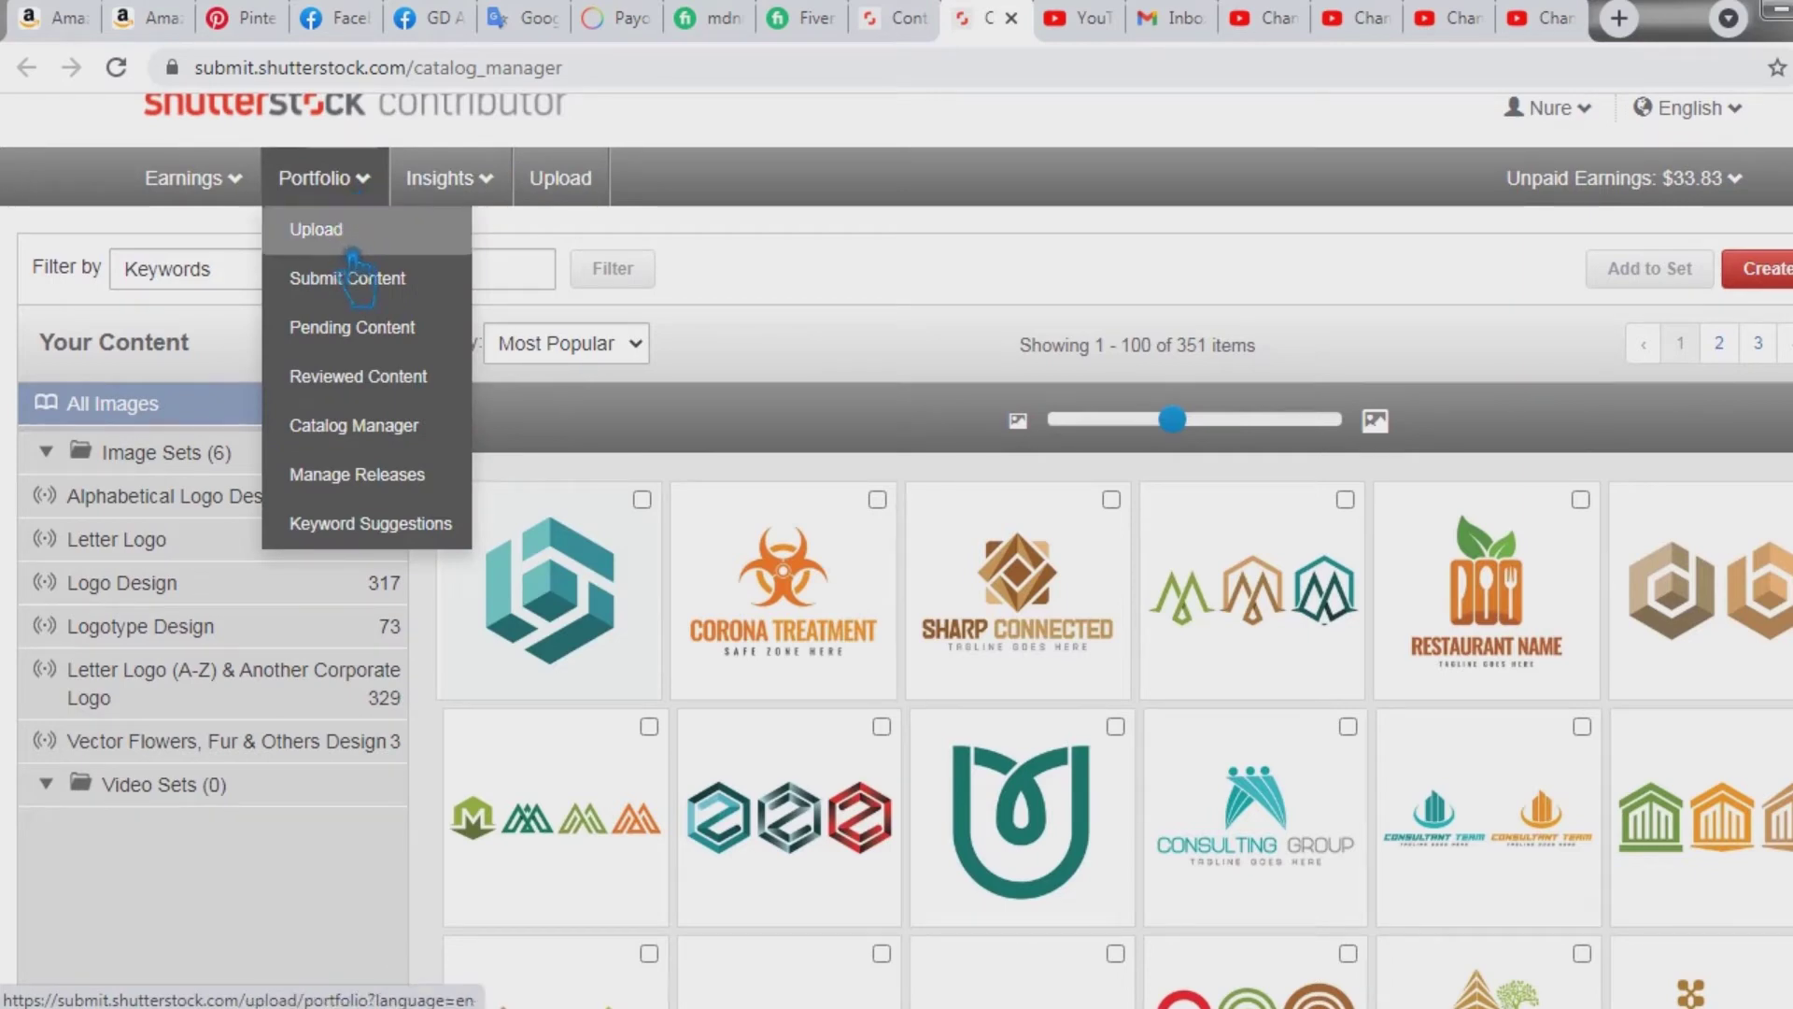
click(352, 238)
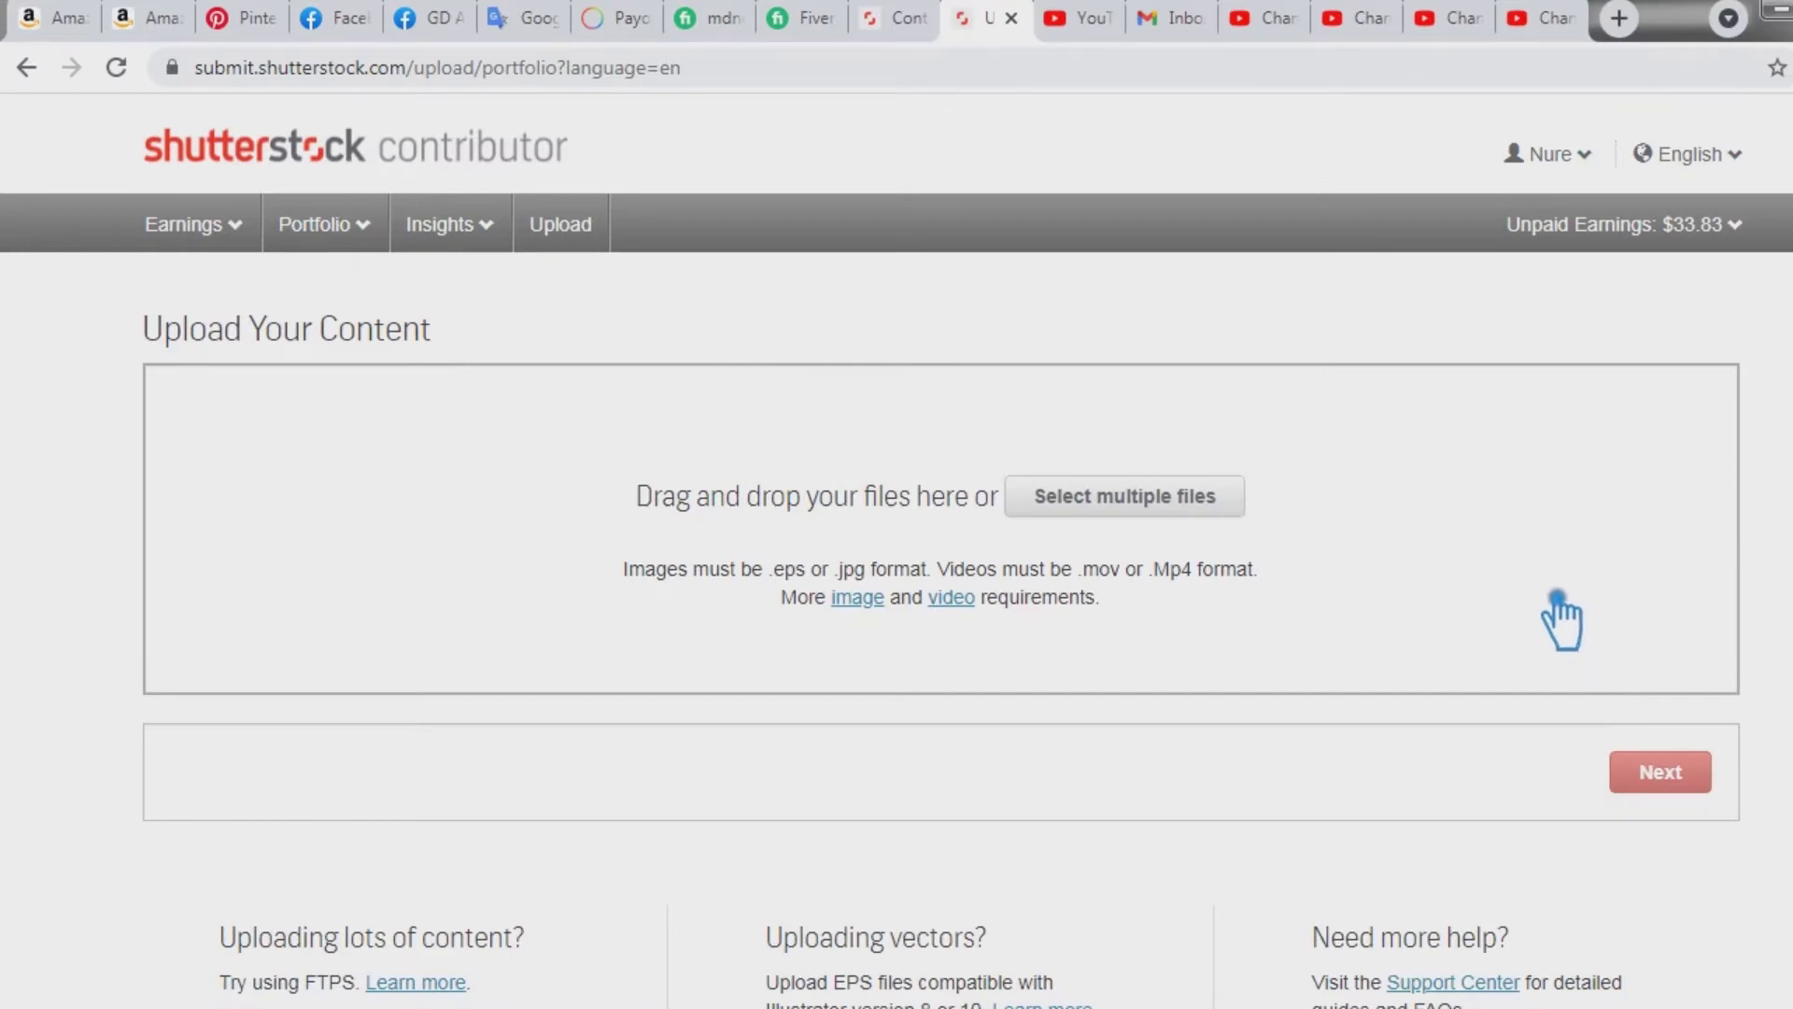
Upload "C logo desig vector icon symbol template" and "C logo vector icon symbol template" from the Shutterstock Logo 19.06.2021 folder on drive G:.
click(1157, 516)
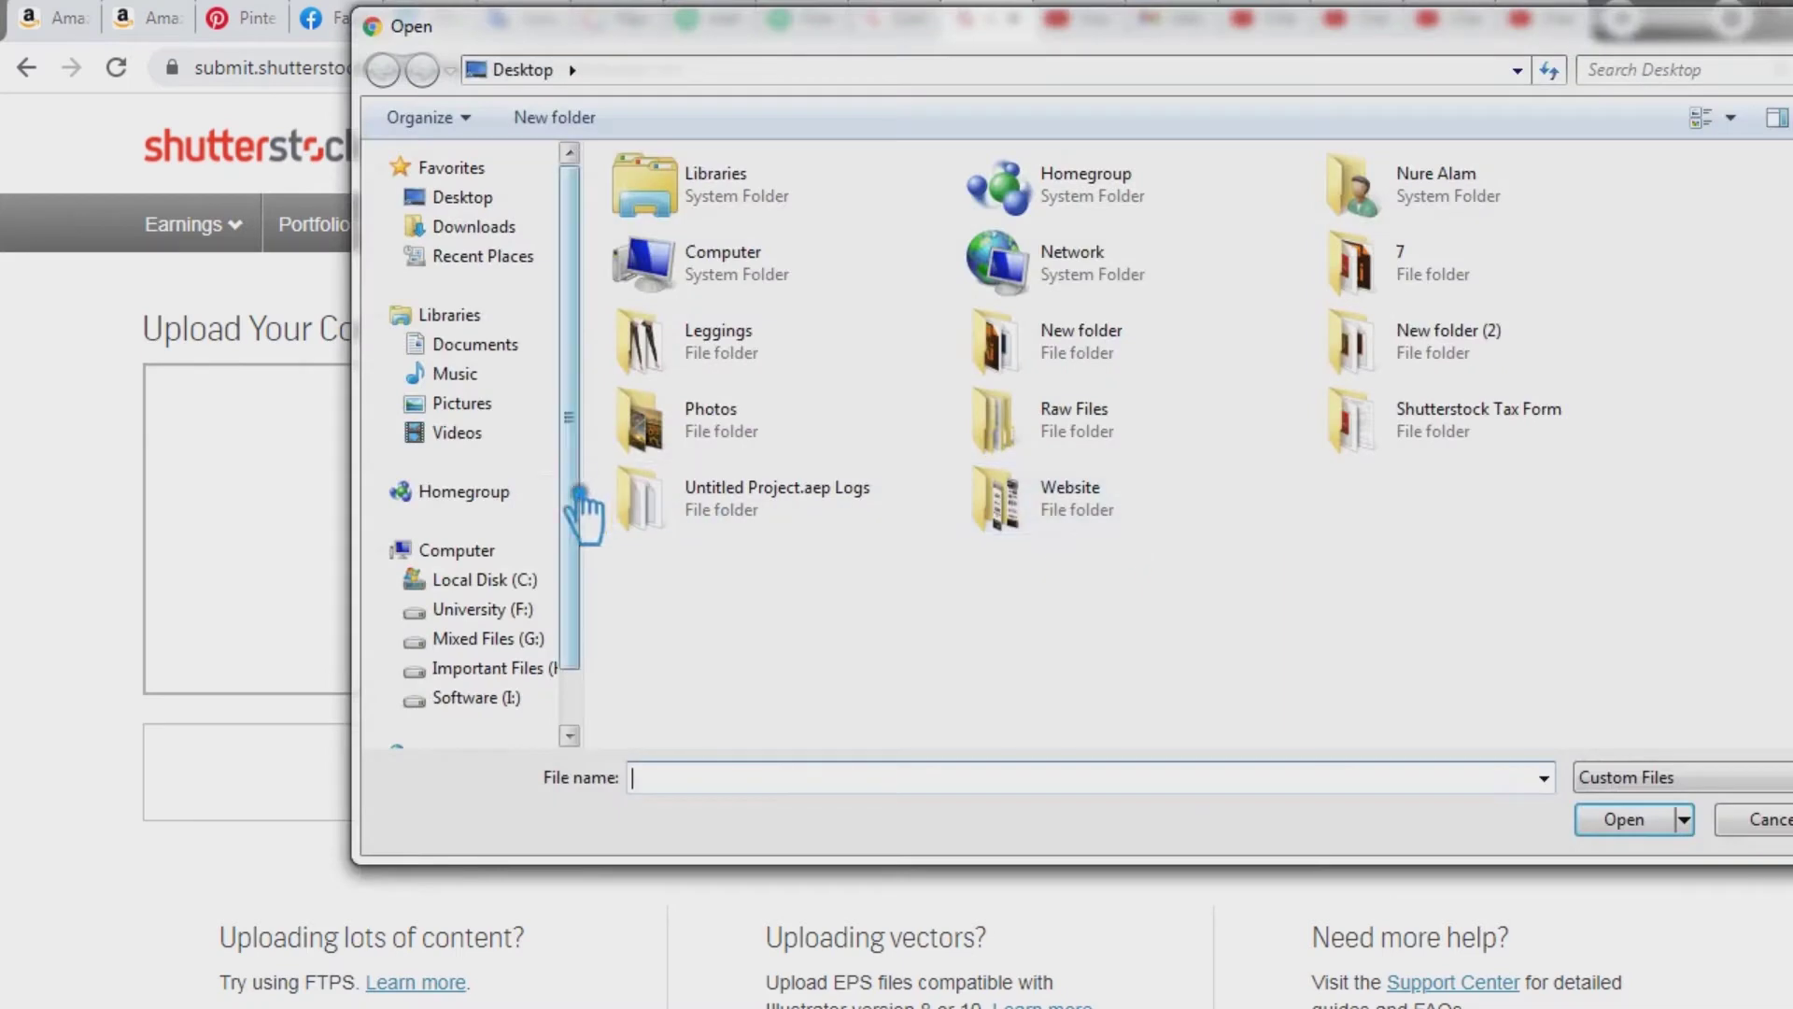
click(488, 639)
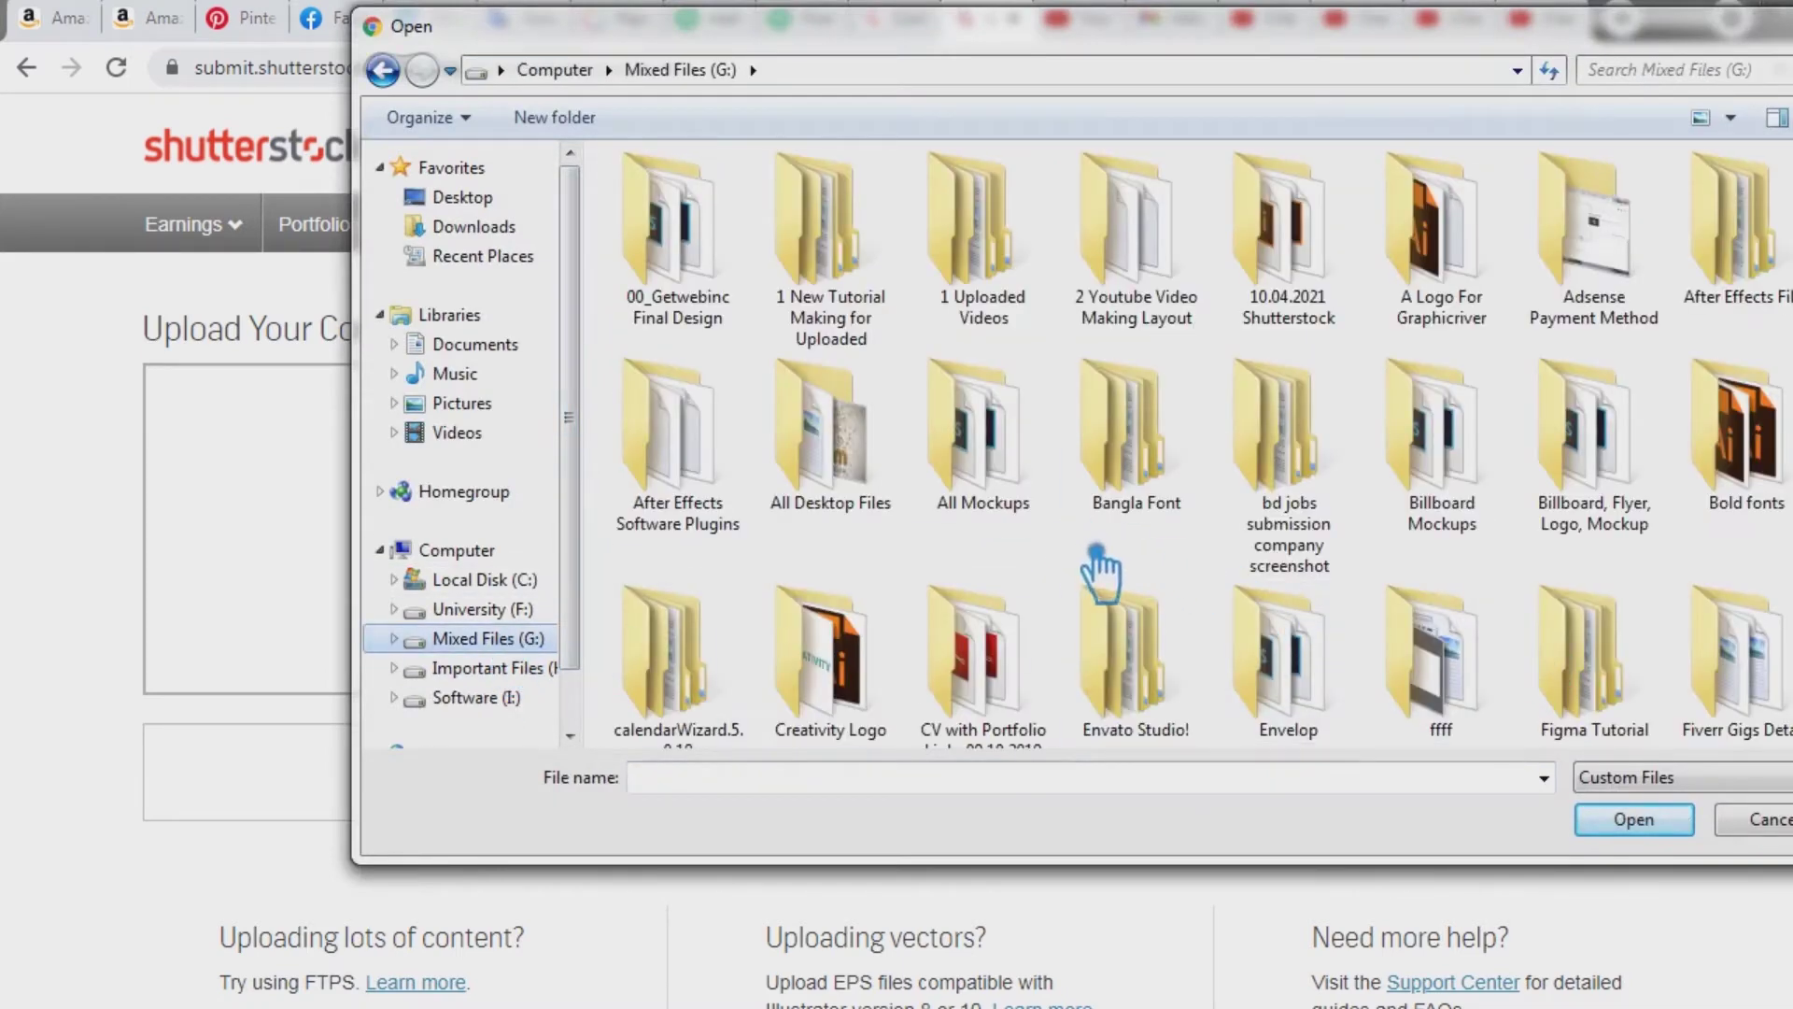
click(1060, 691)
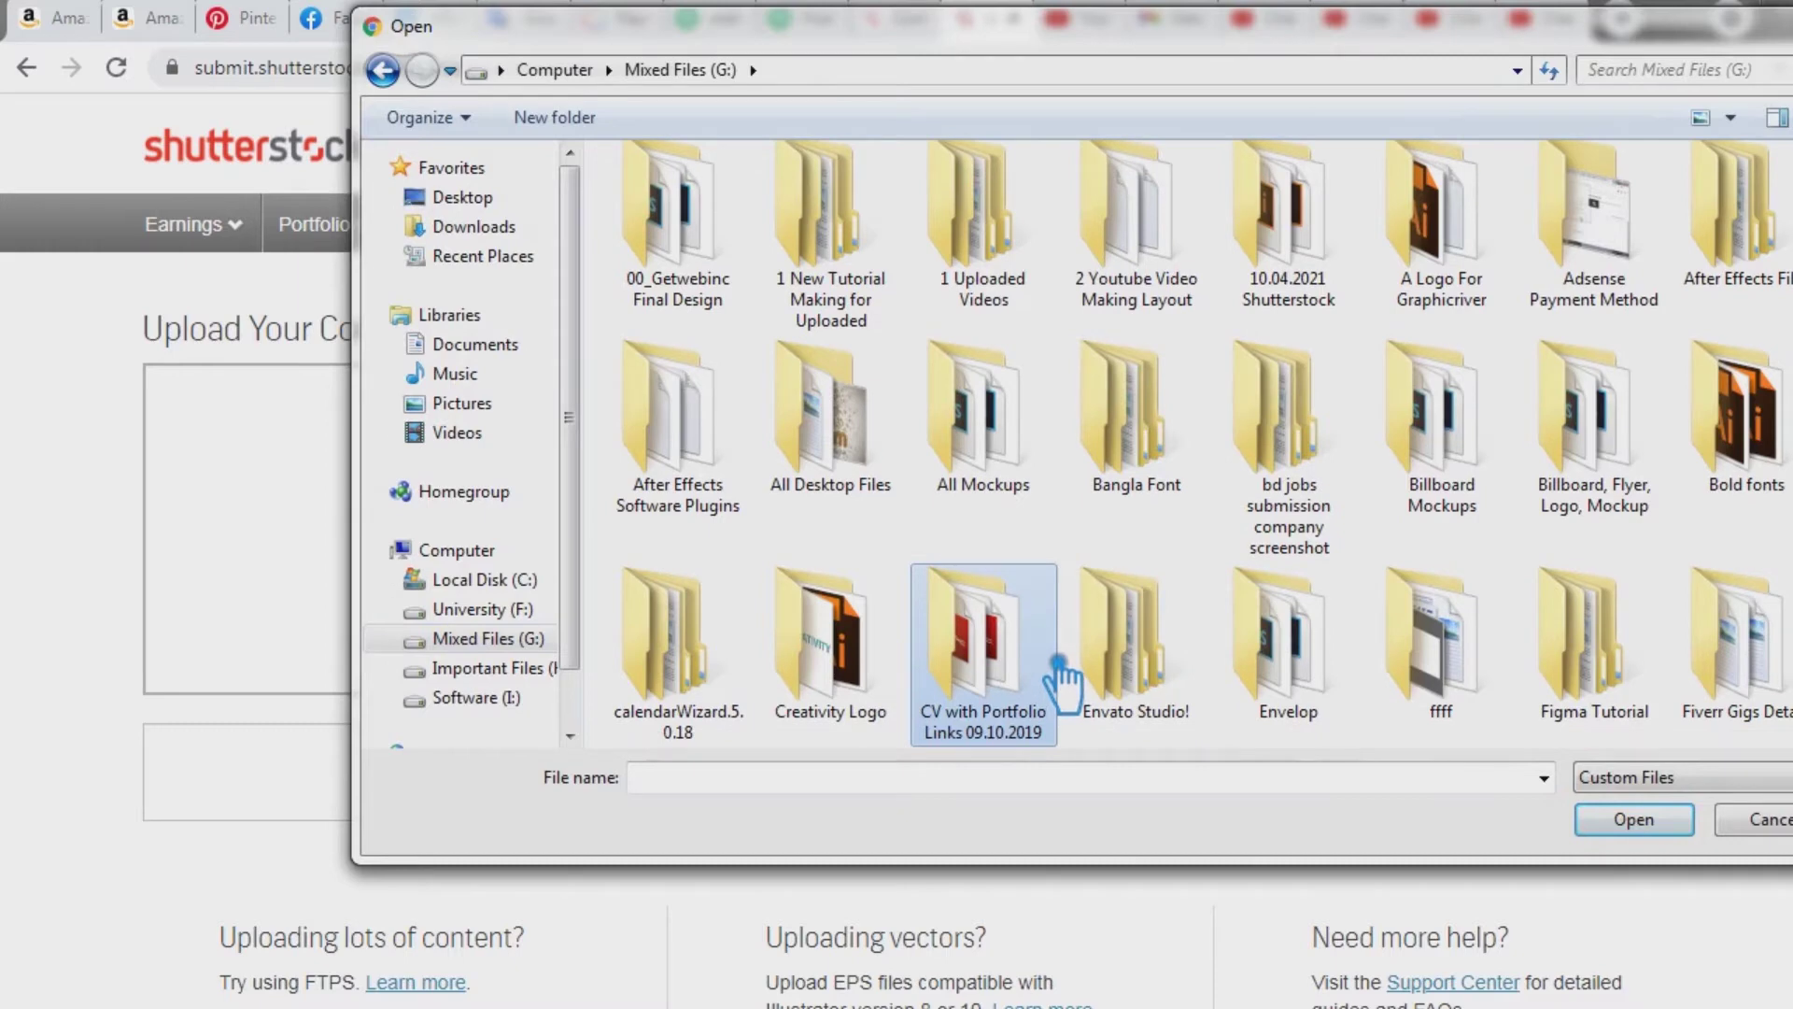
key(s)
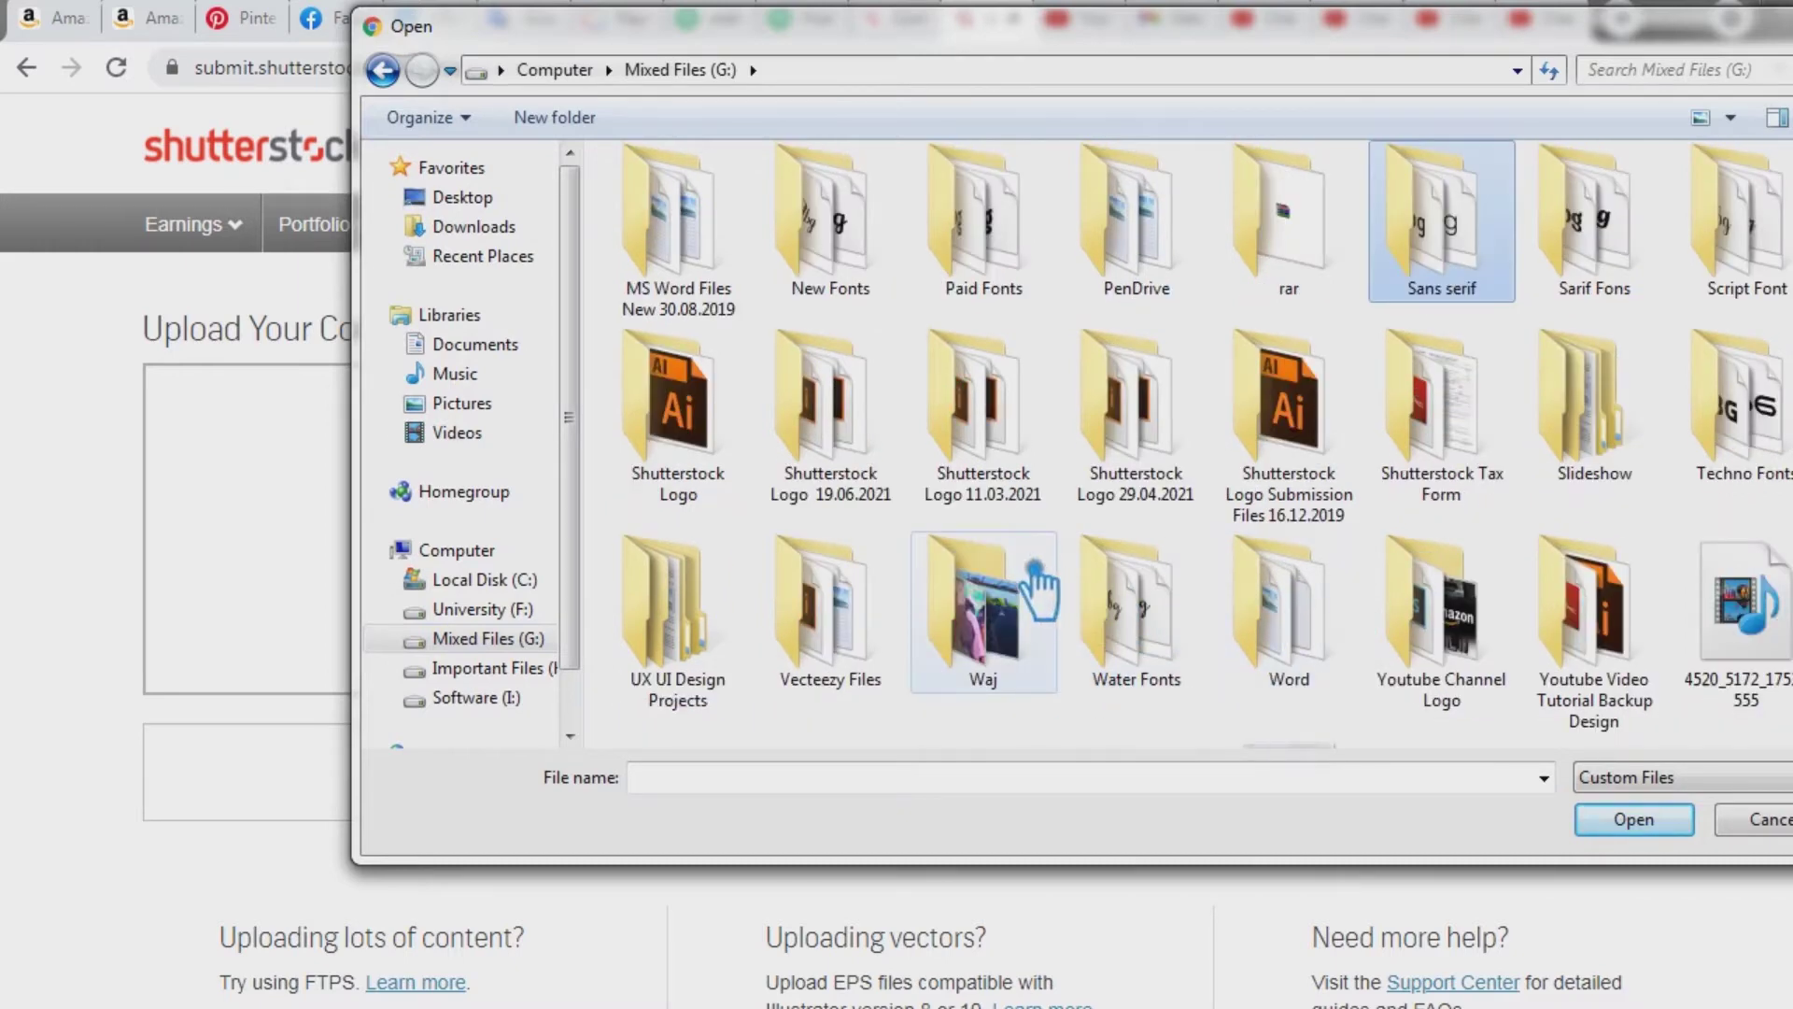
double_click(829, 453)
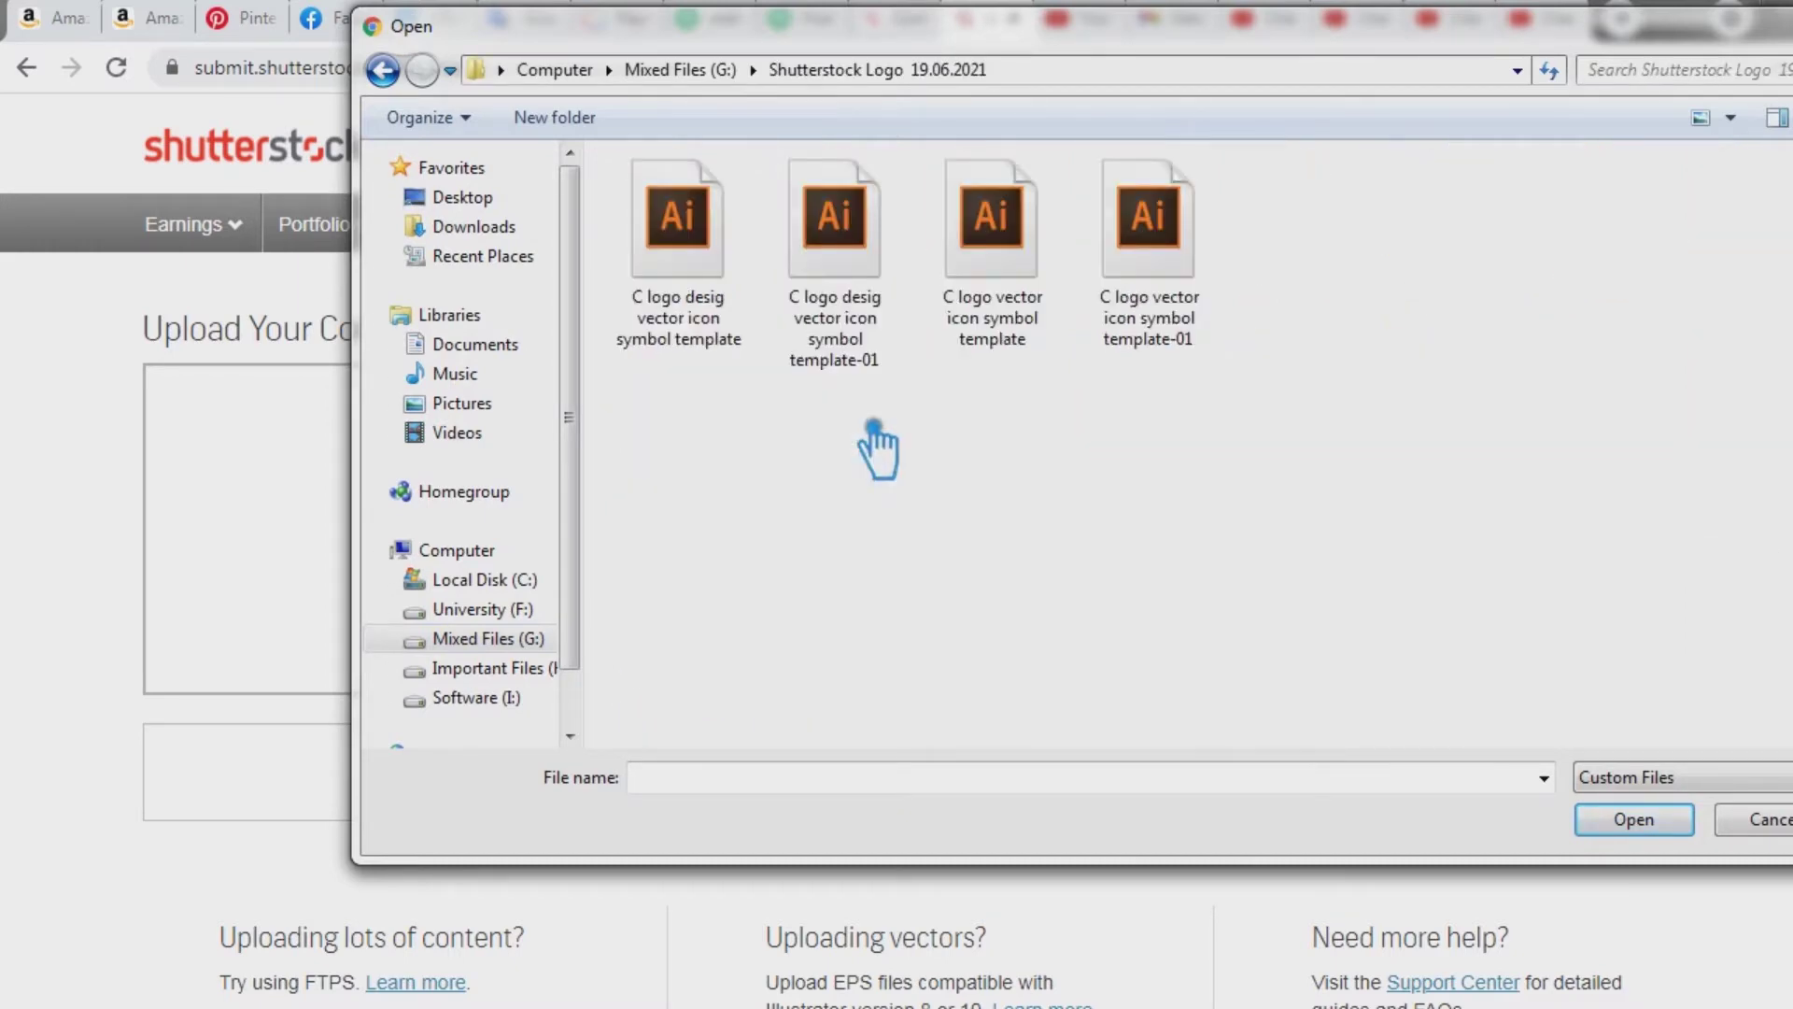
click(1053, 235)
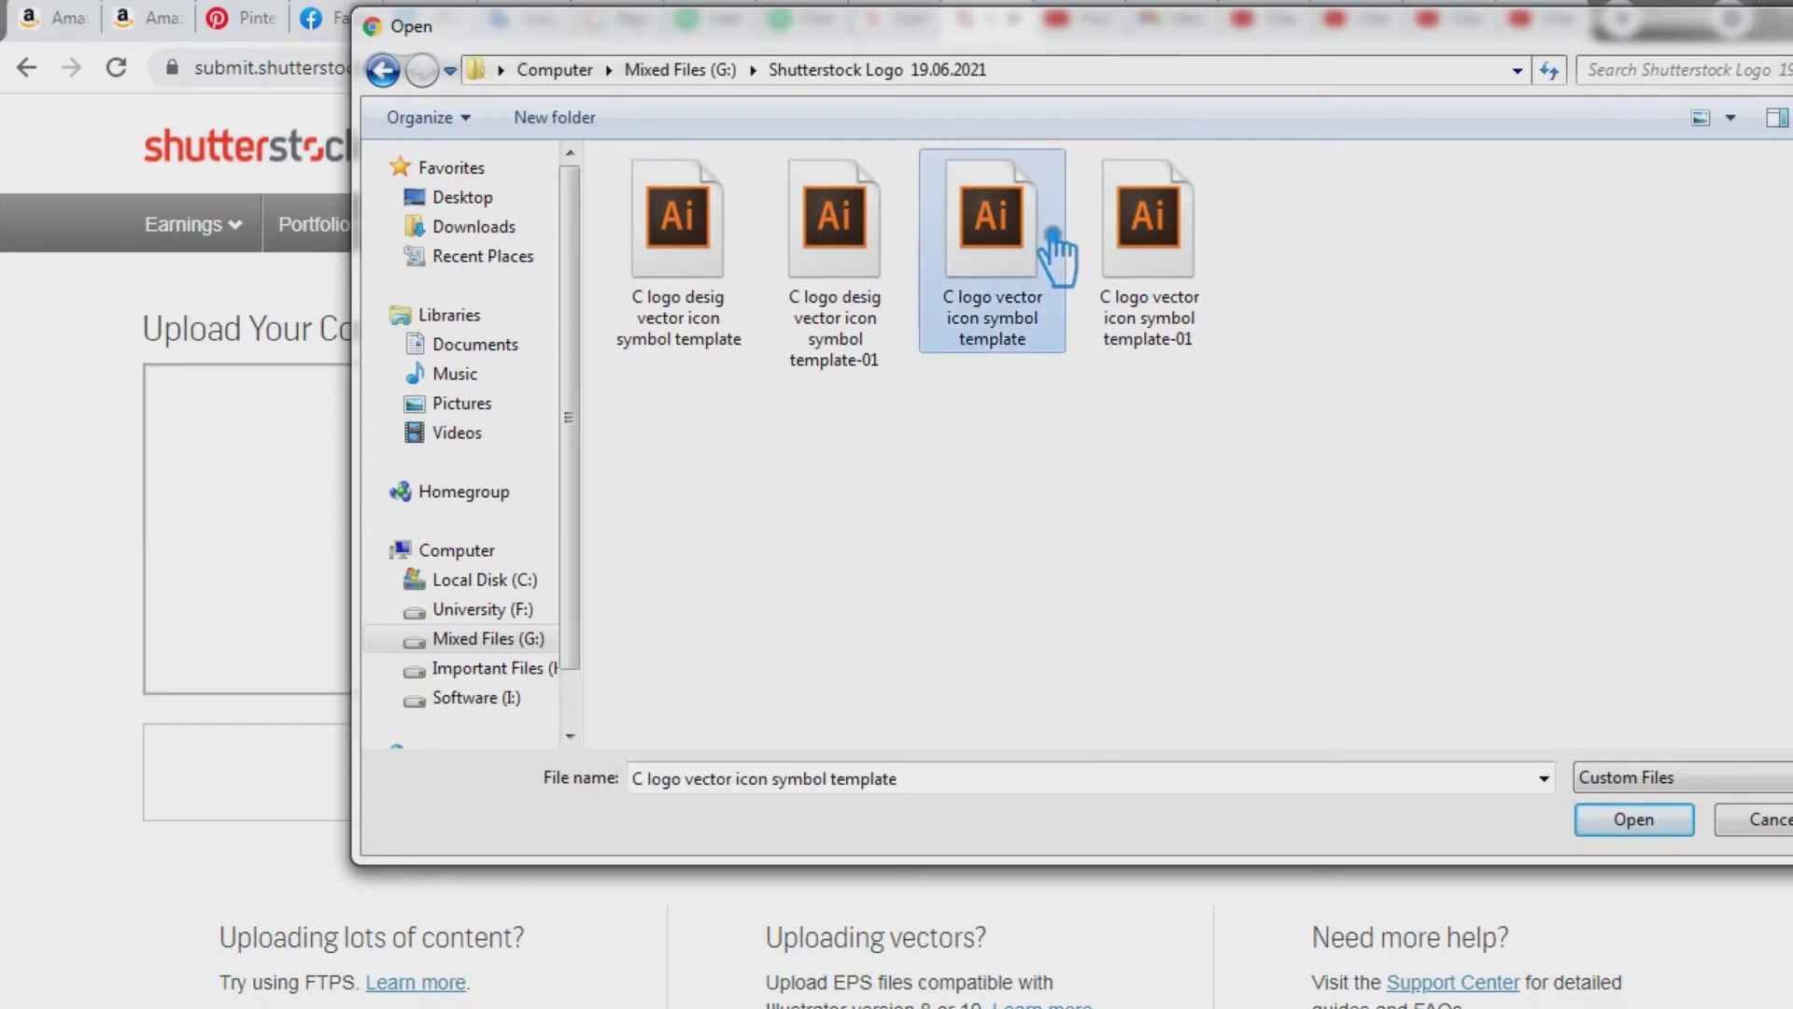
ctrl+click(712, 241)
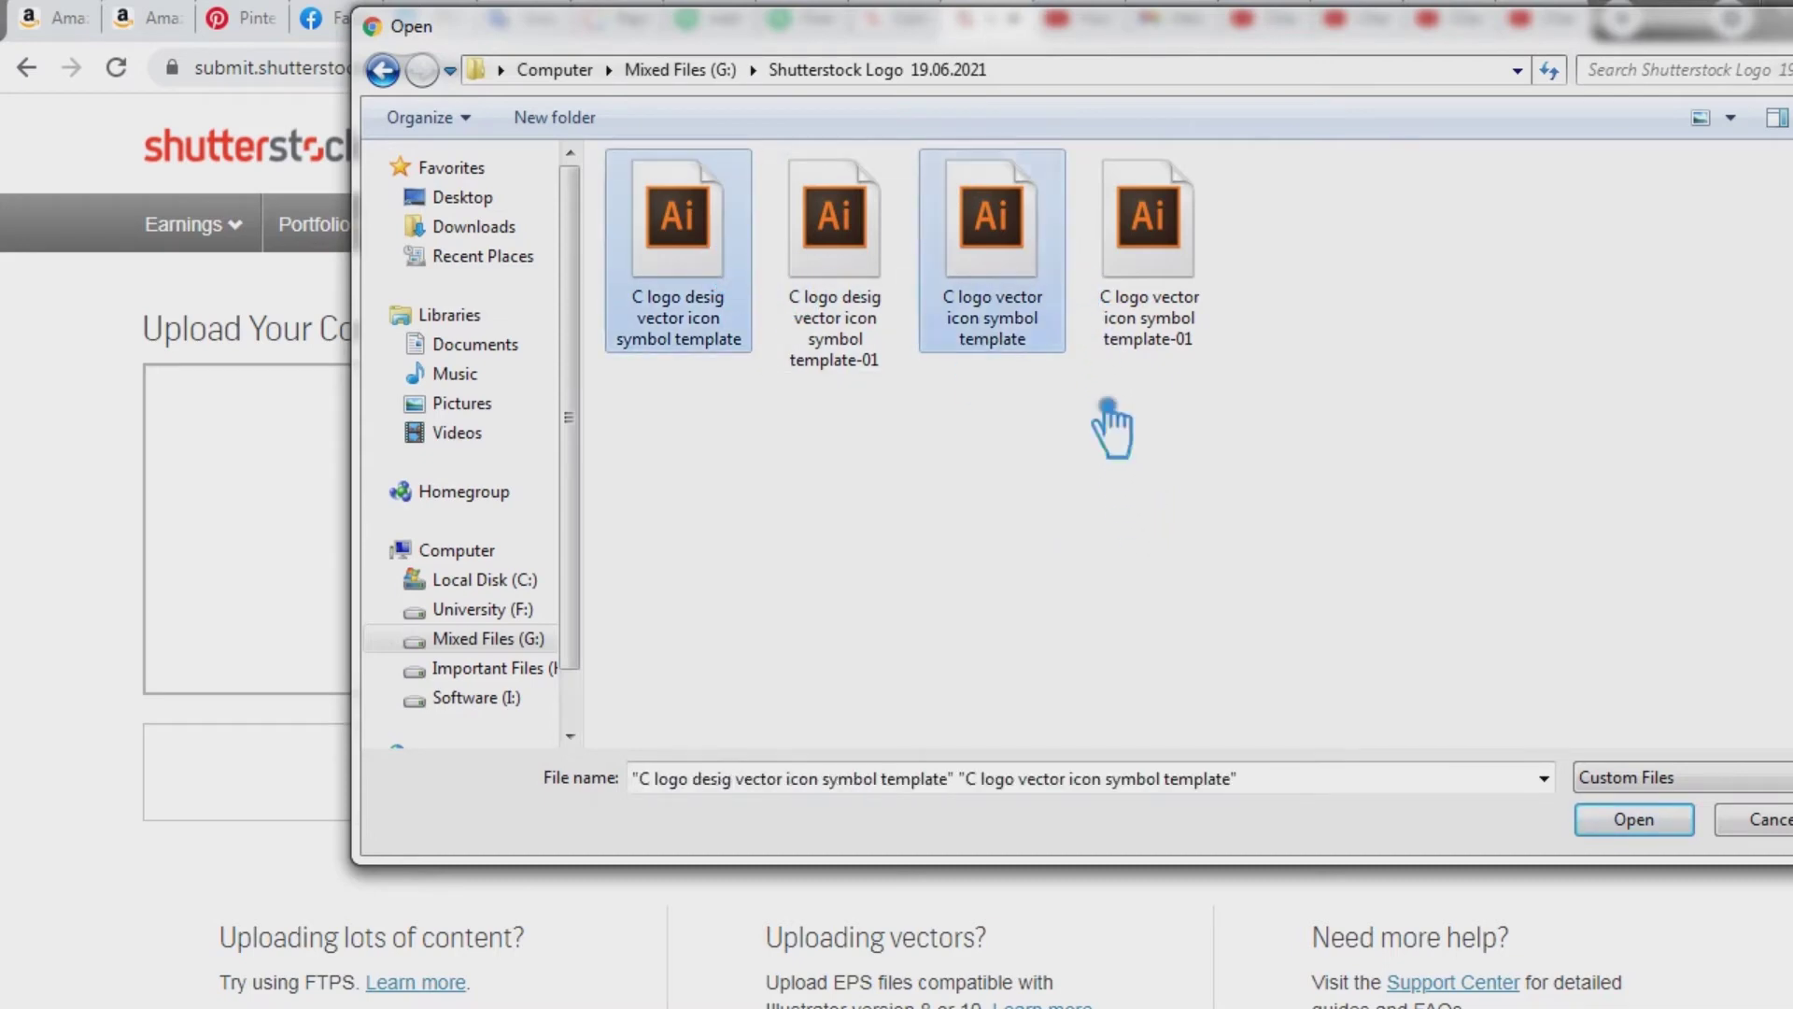
click(1657, 821)
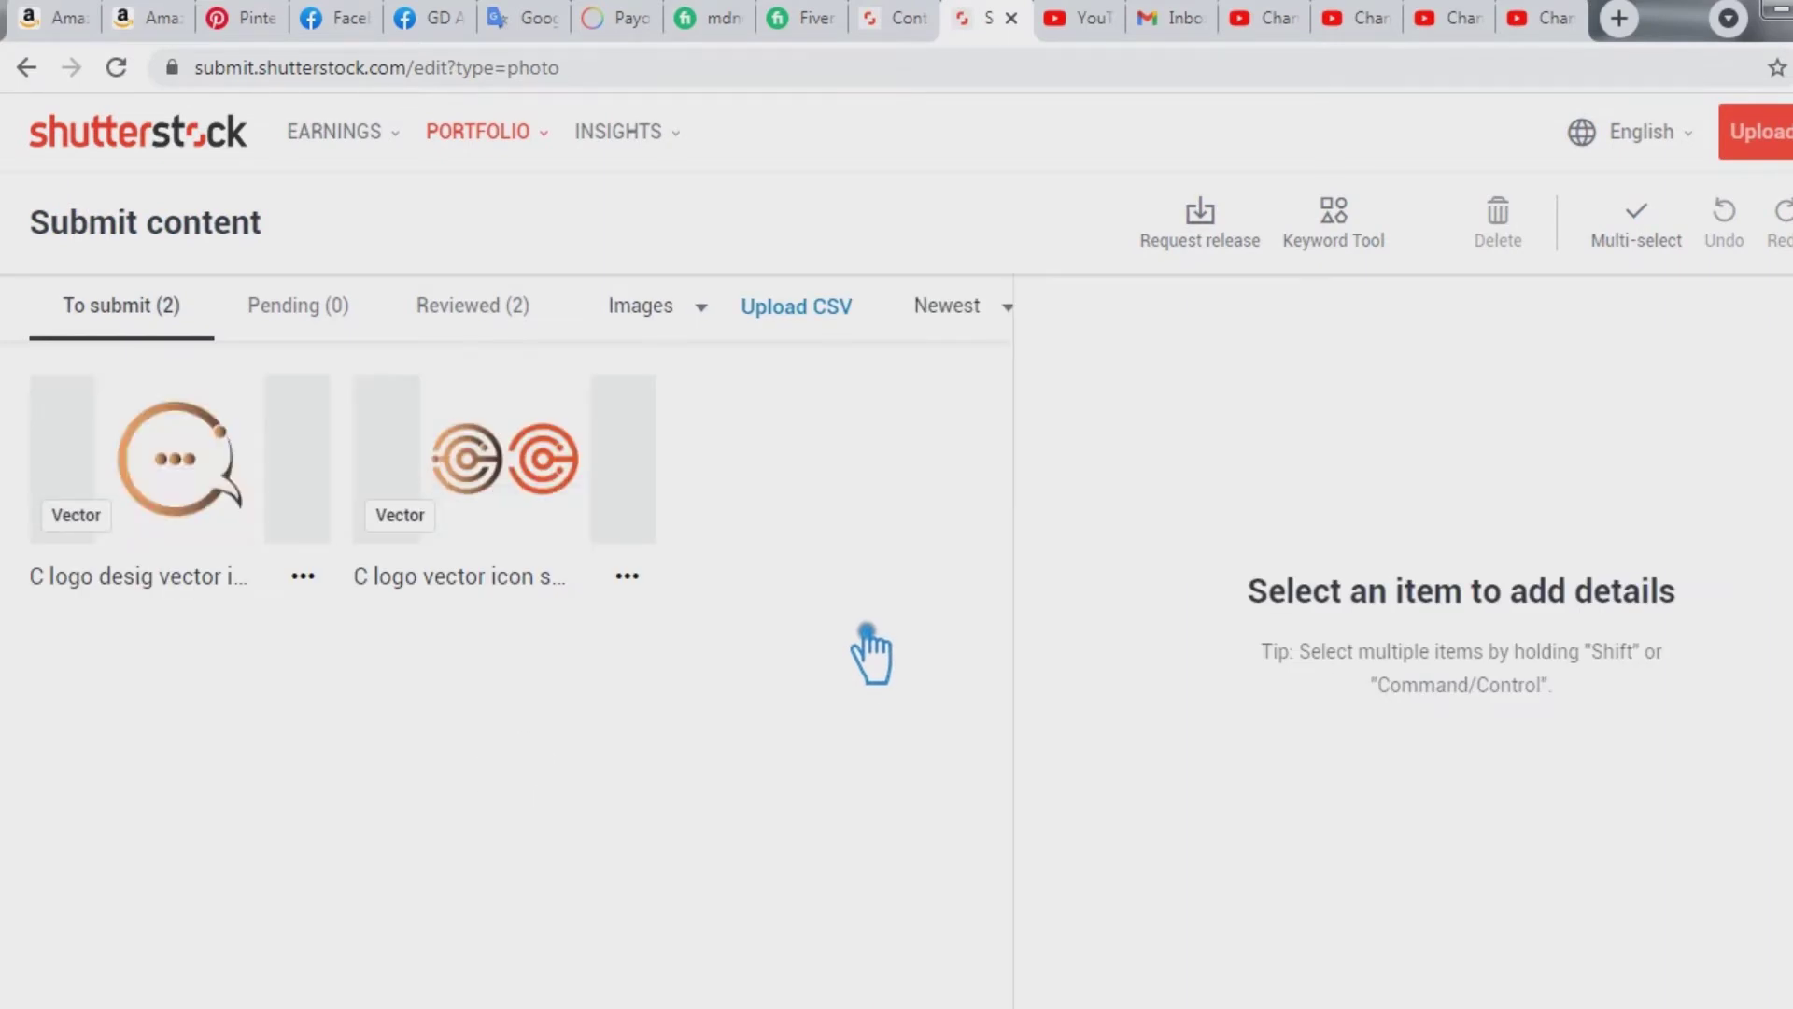
Decline the feedback survey and select "C logo vector icon symbol template" for adding details.
mouse_move(105, 431)
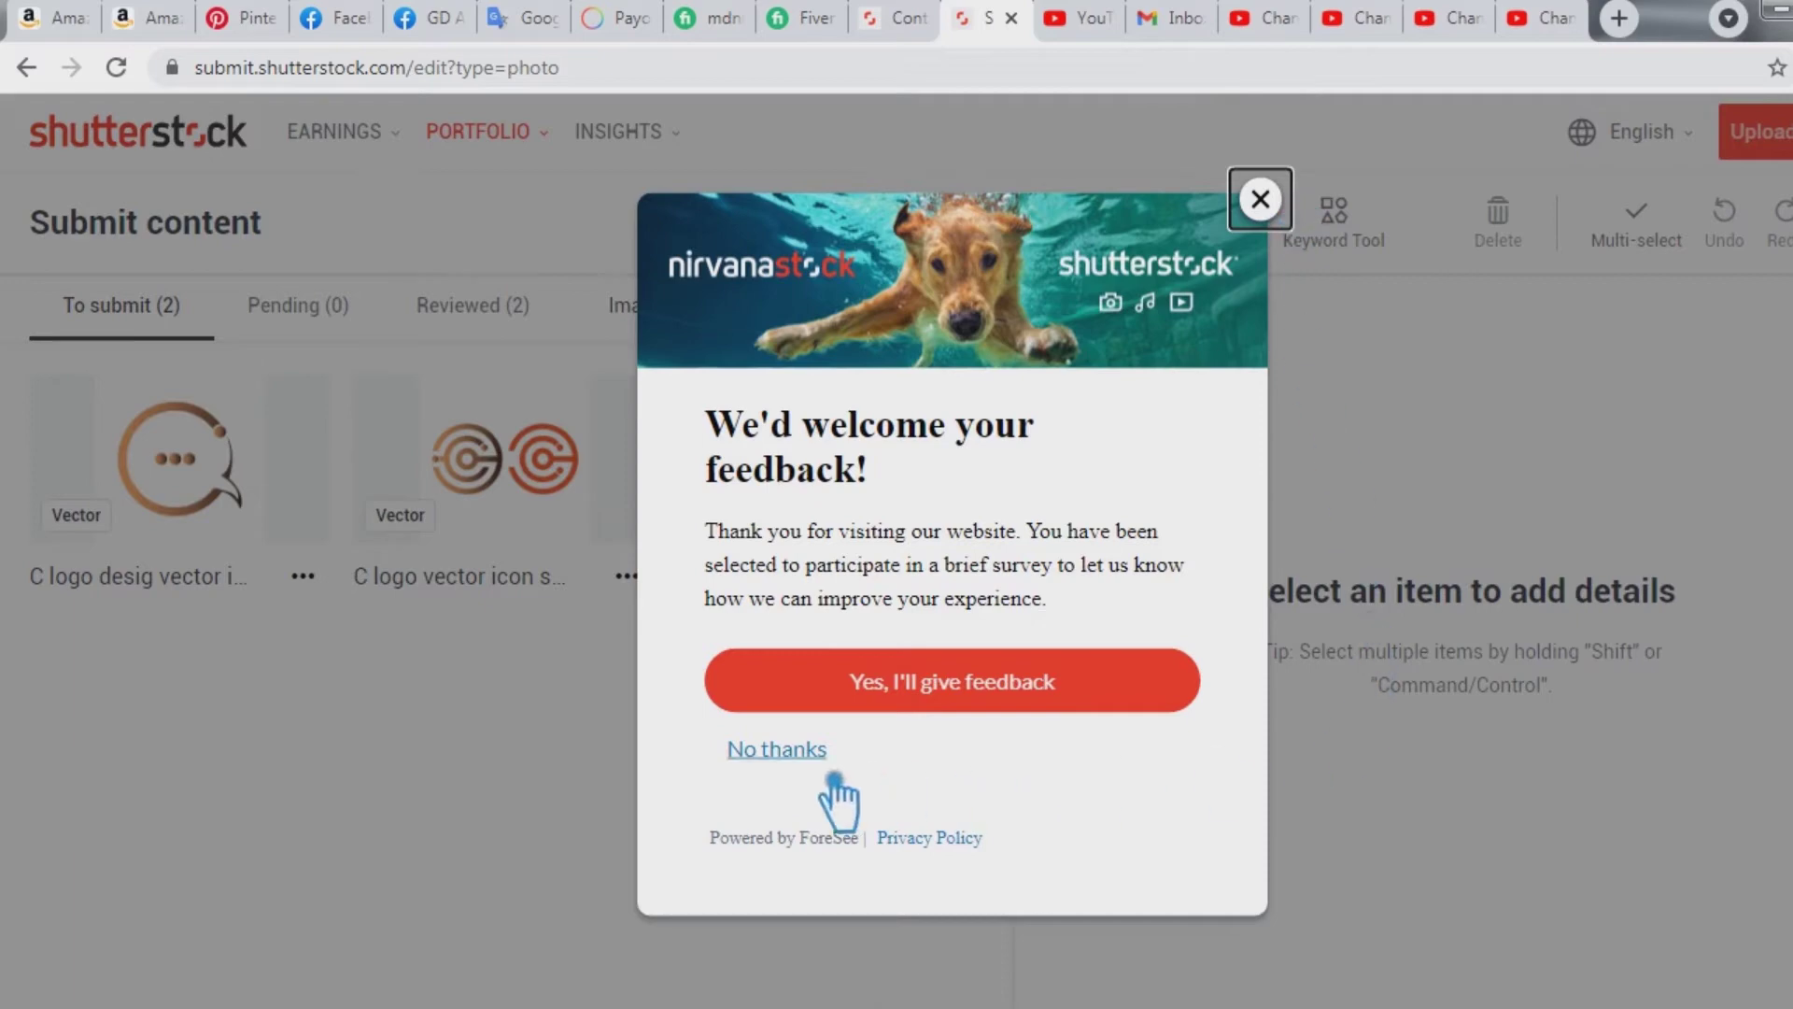
click(801, 753)
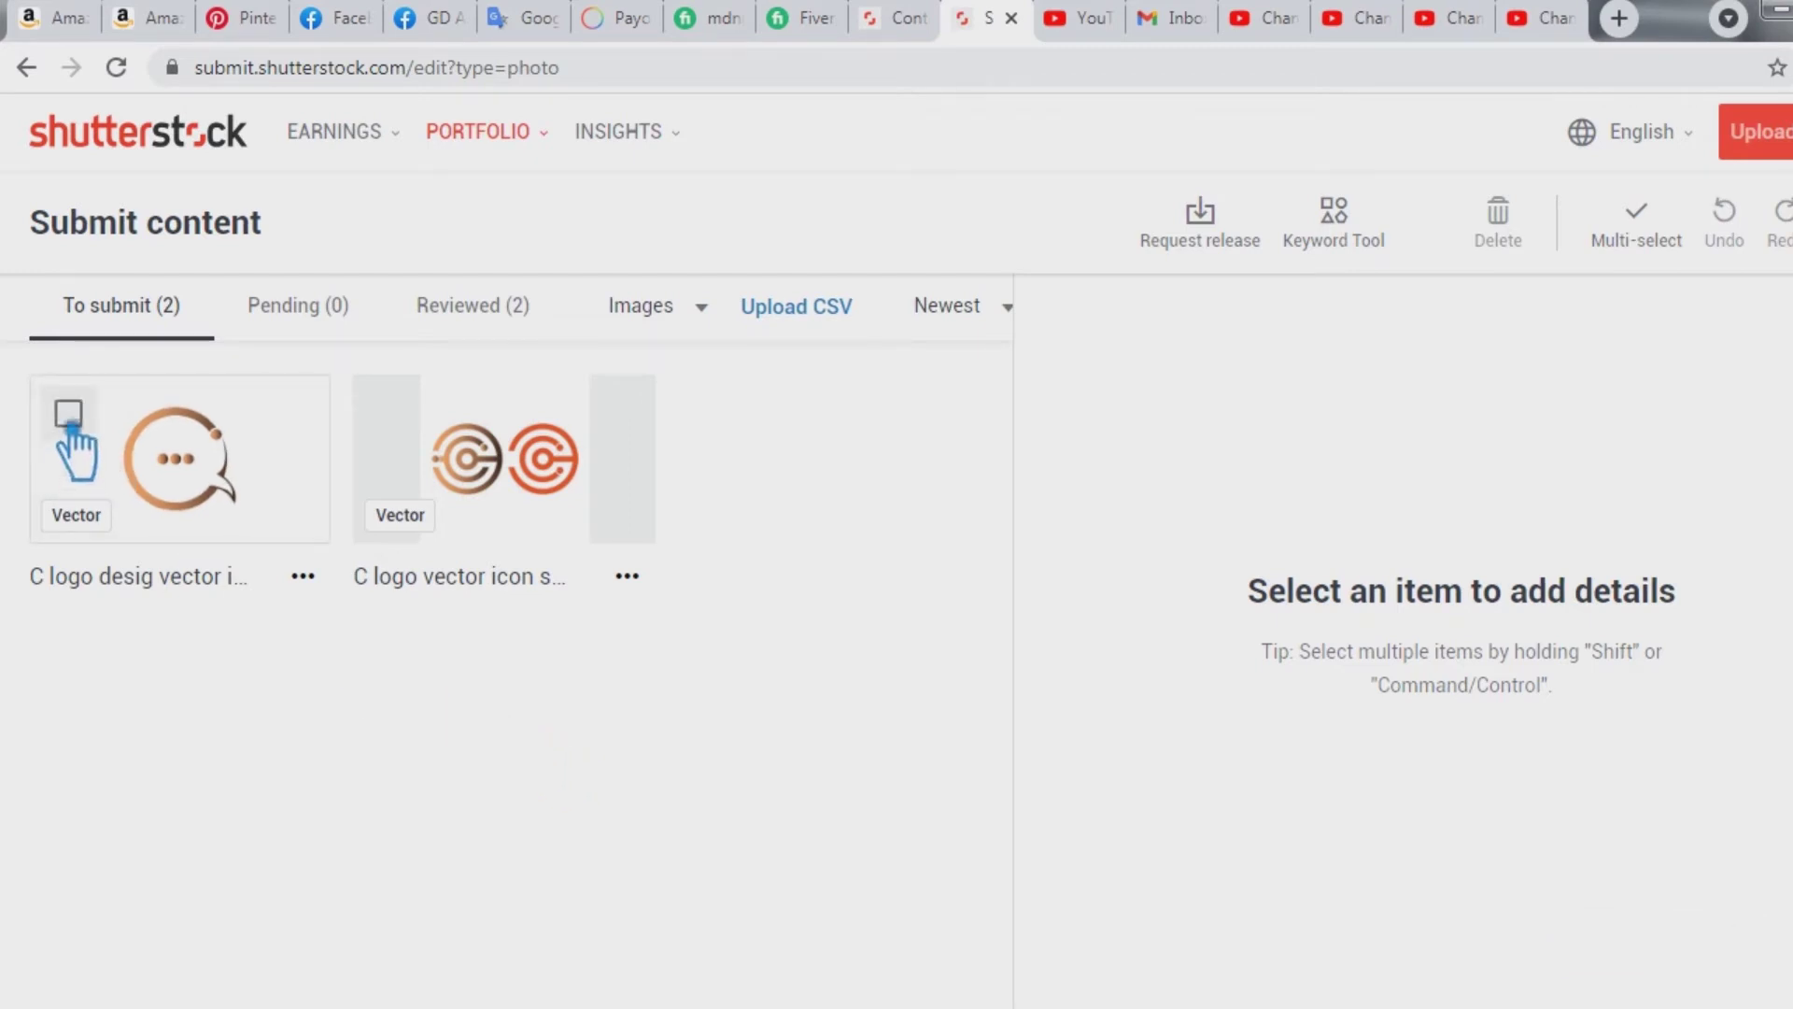
mouse_move(402, 432)
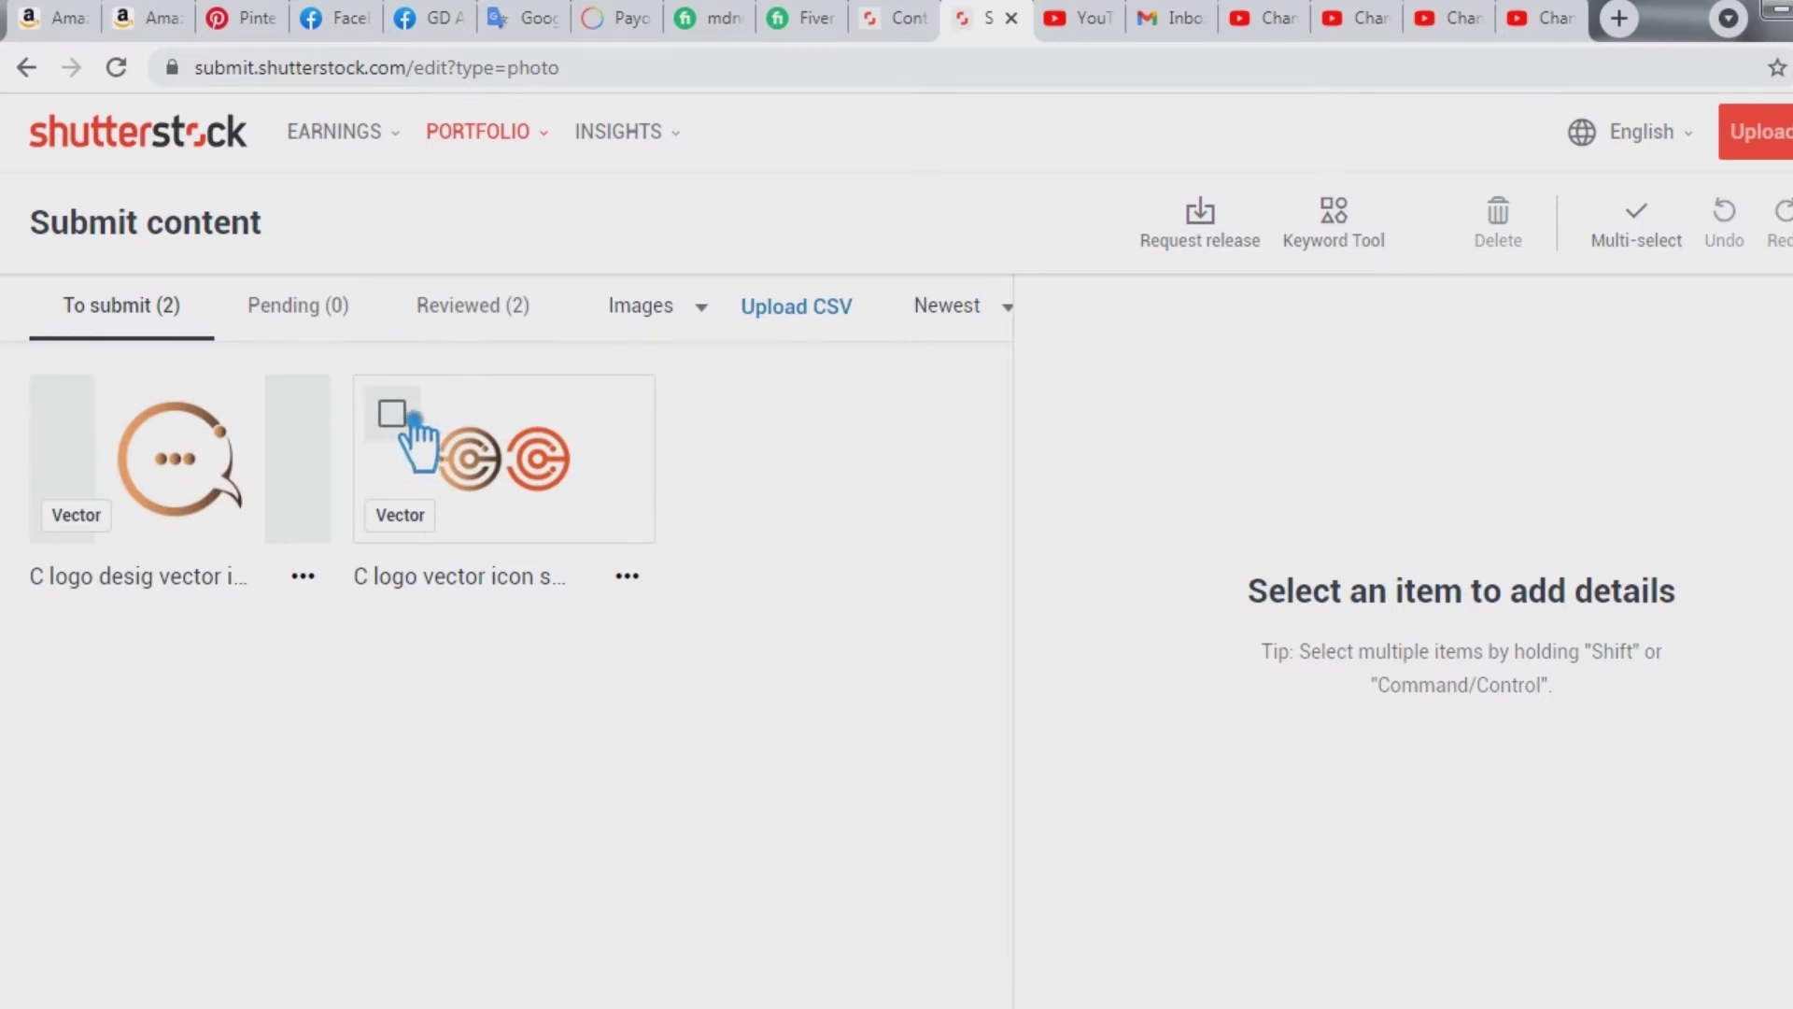
click(411, 418)
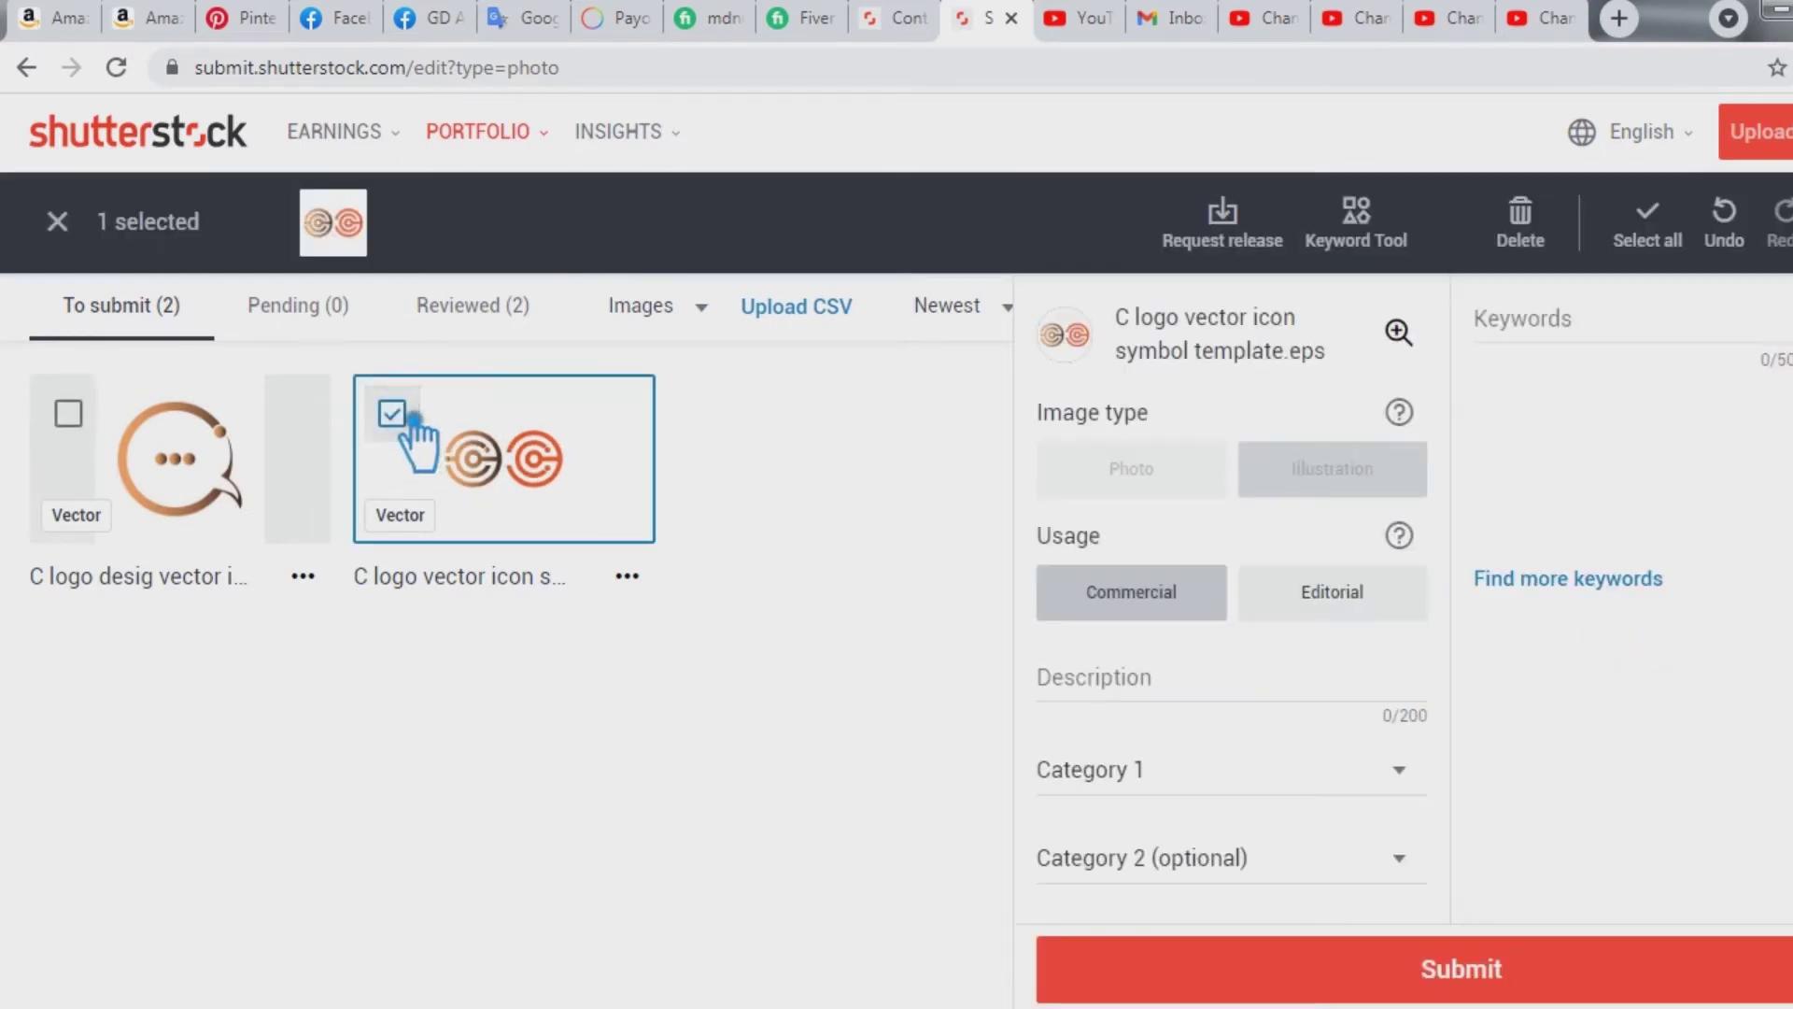
Copy the first bold title, starting "Letter C Logo. C Letter Design Vector.", from the Tags Word document into the selected vector's description in Shutterstock.
click(1158, 696)
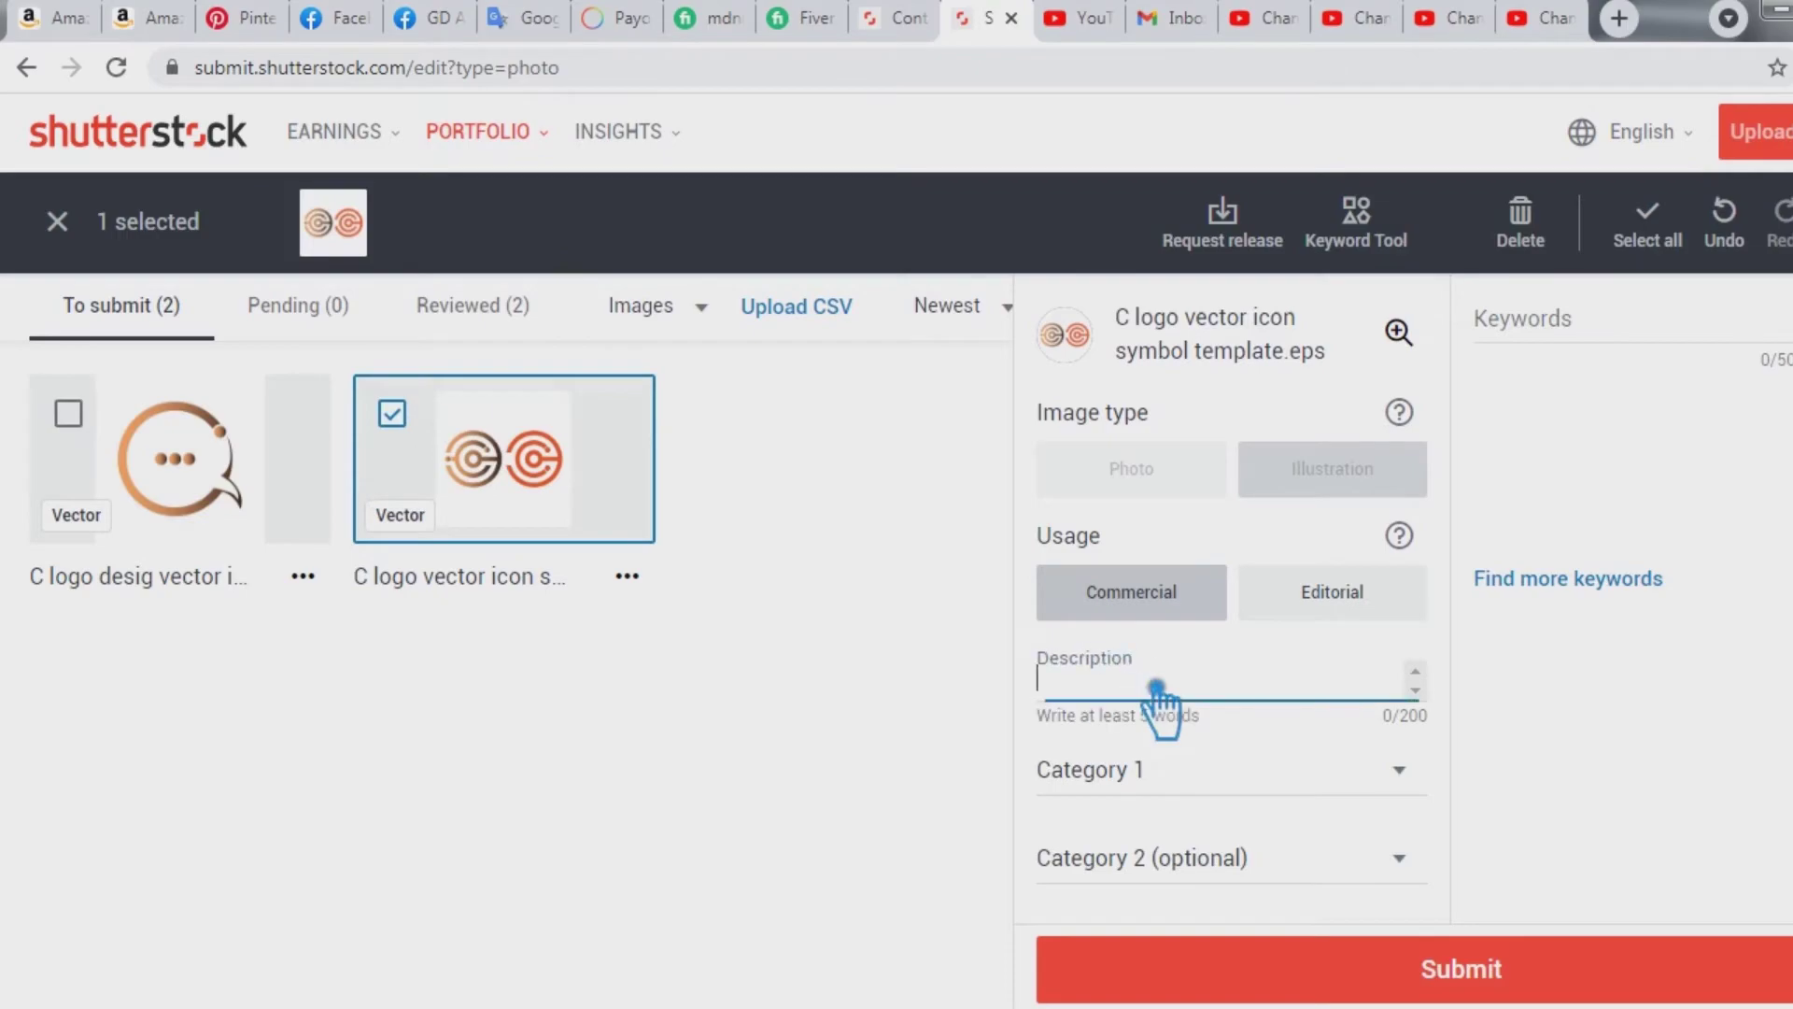
key(alt+Tab)
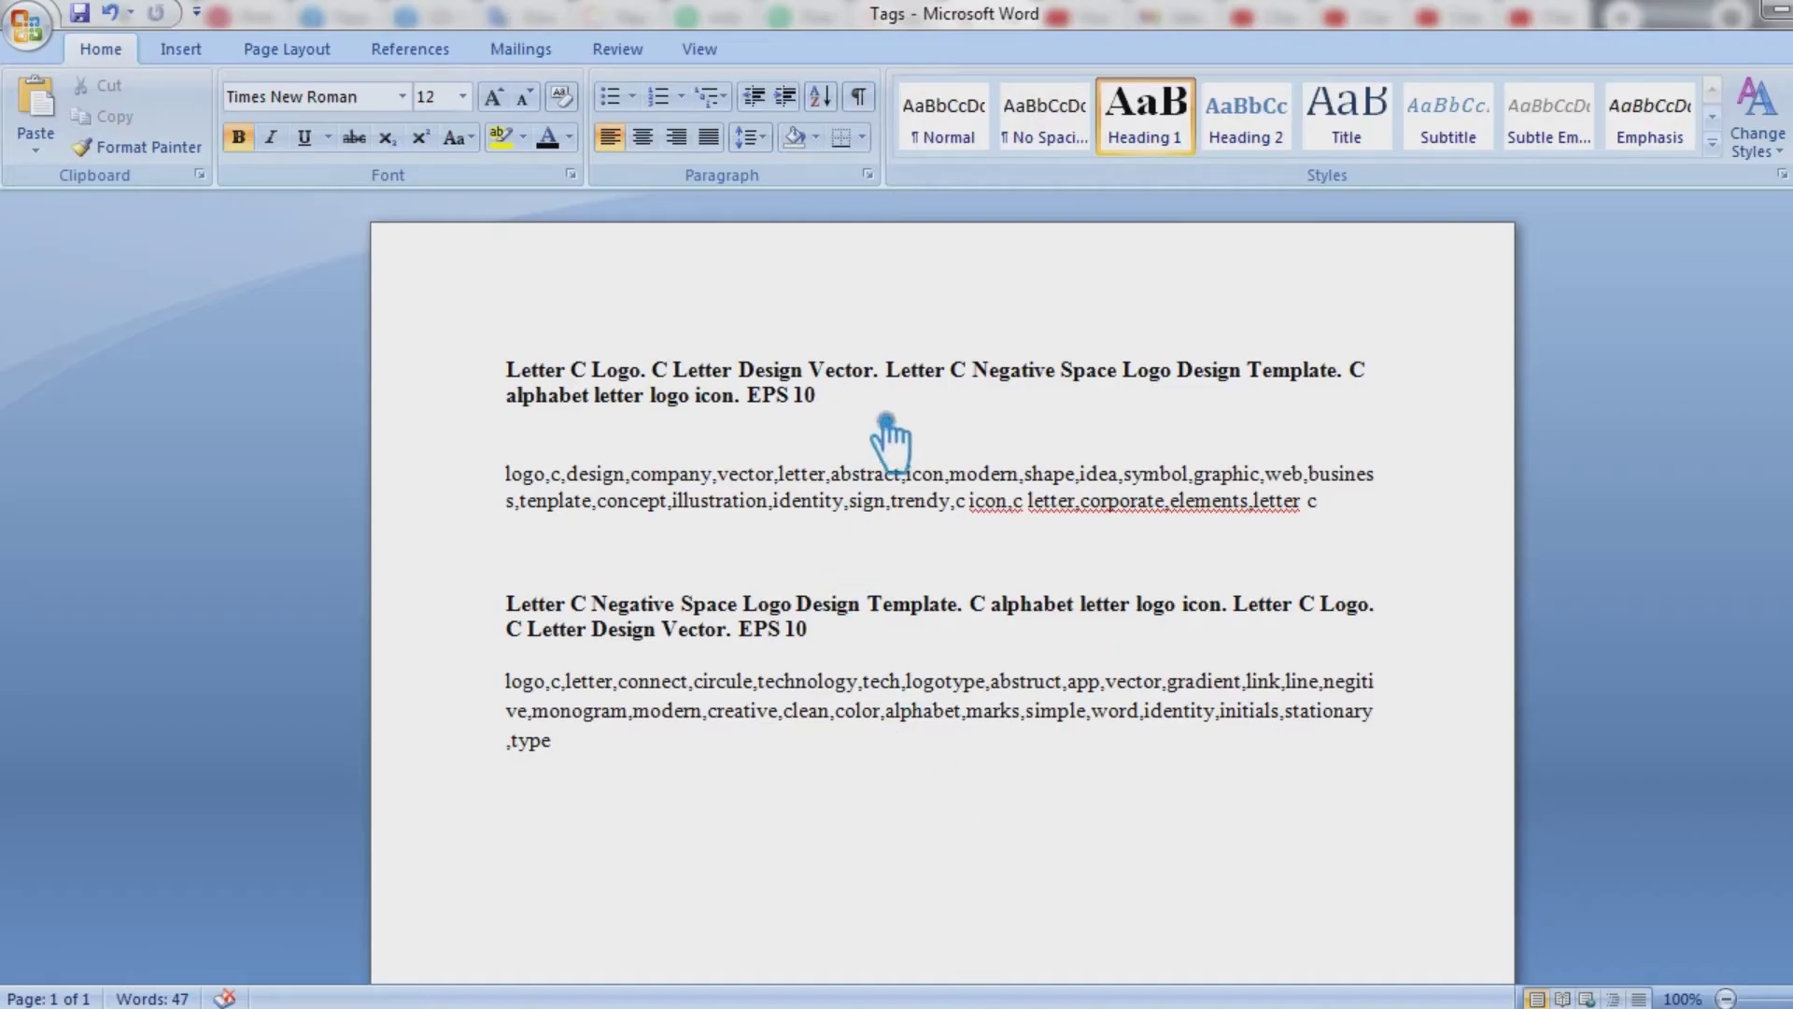
drag(900, 433, 452, 373)
key(ctrl+c)
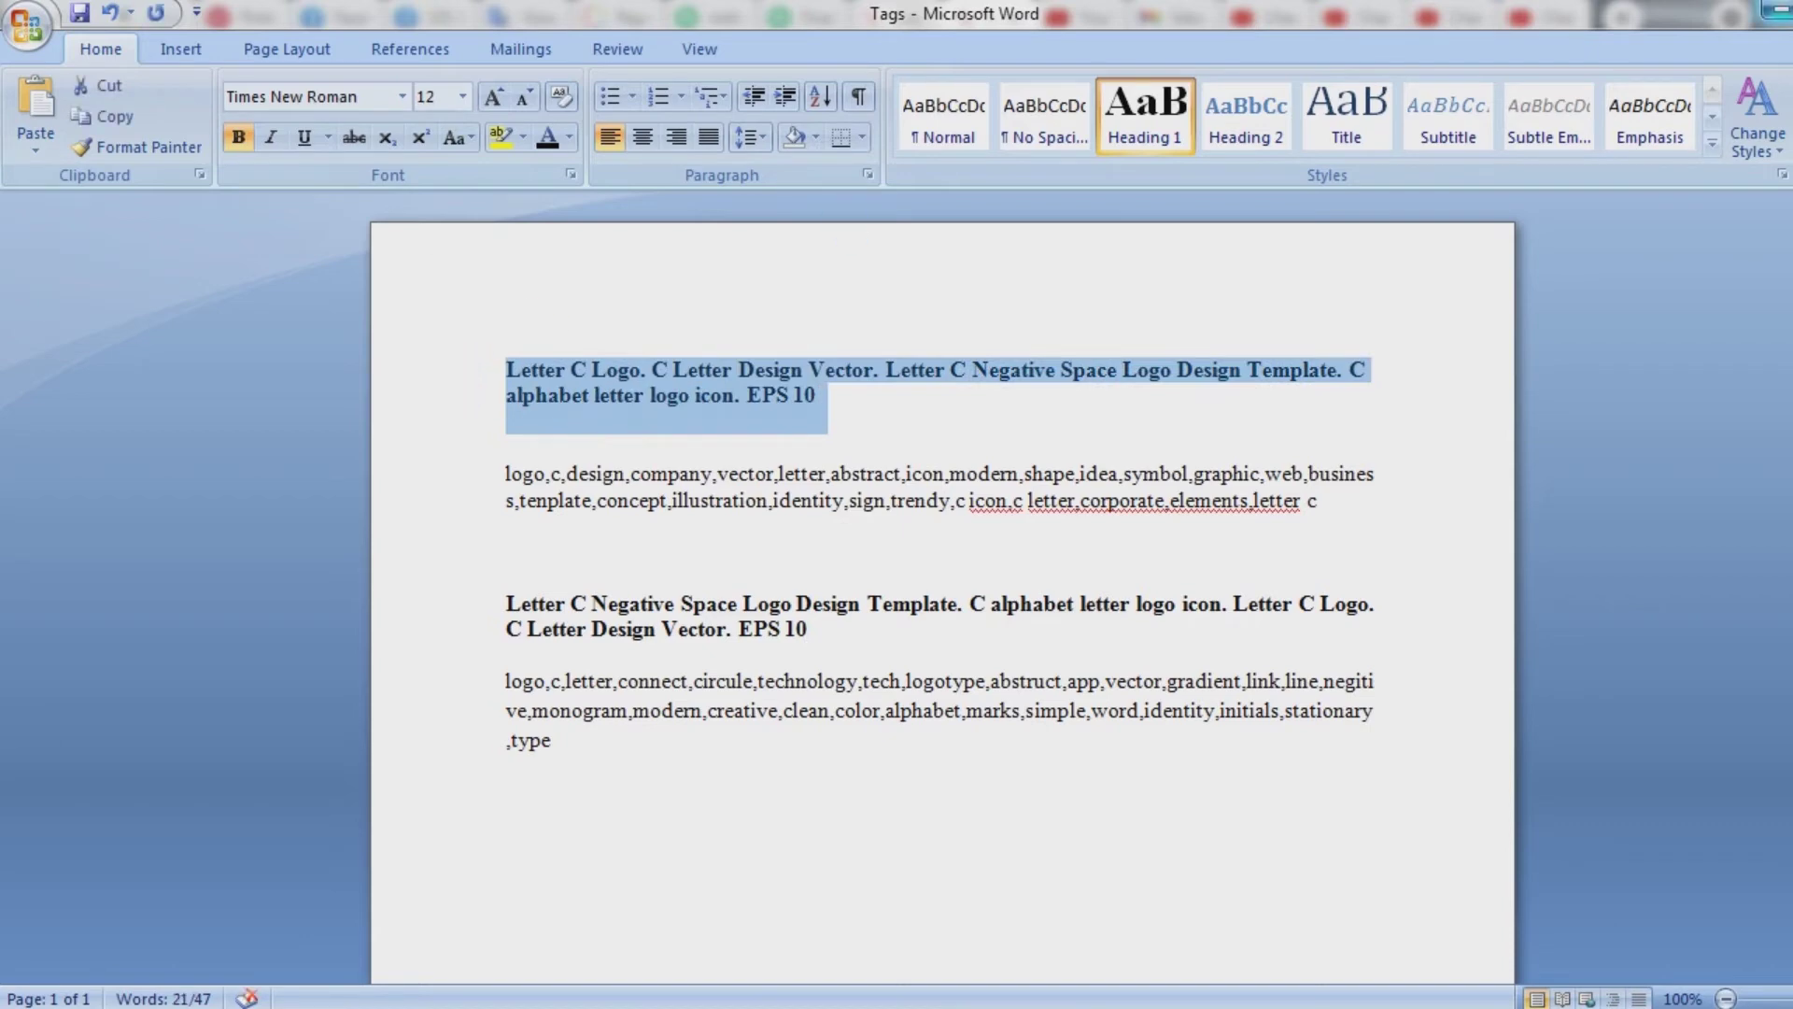
key(alt+Tab)
click(1214, 689)
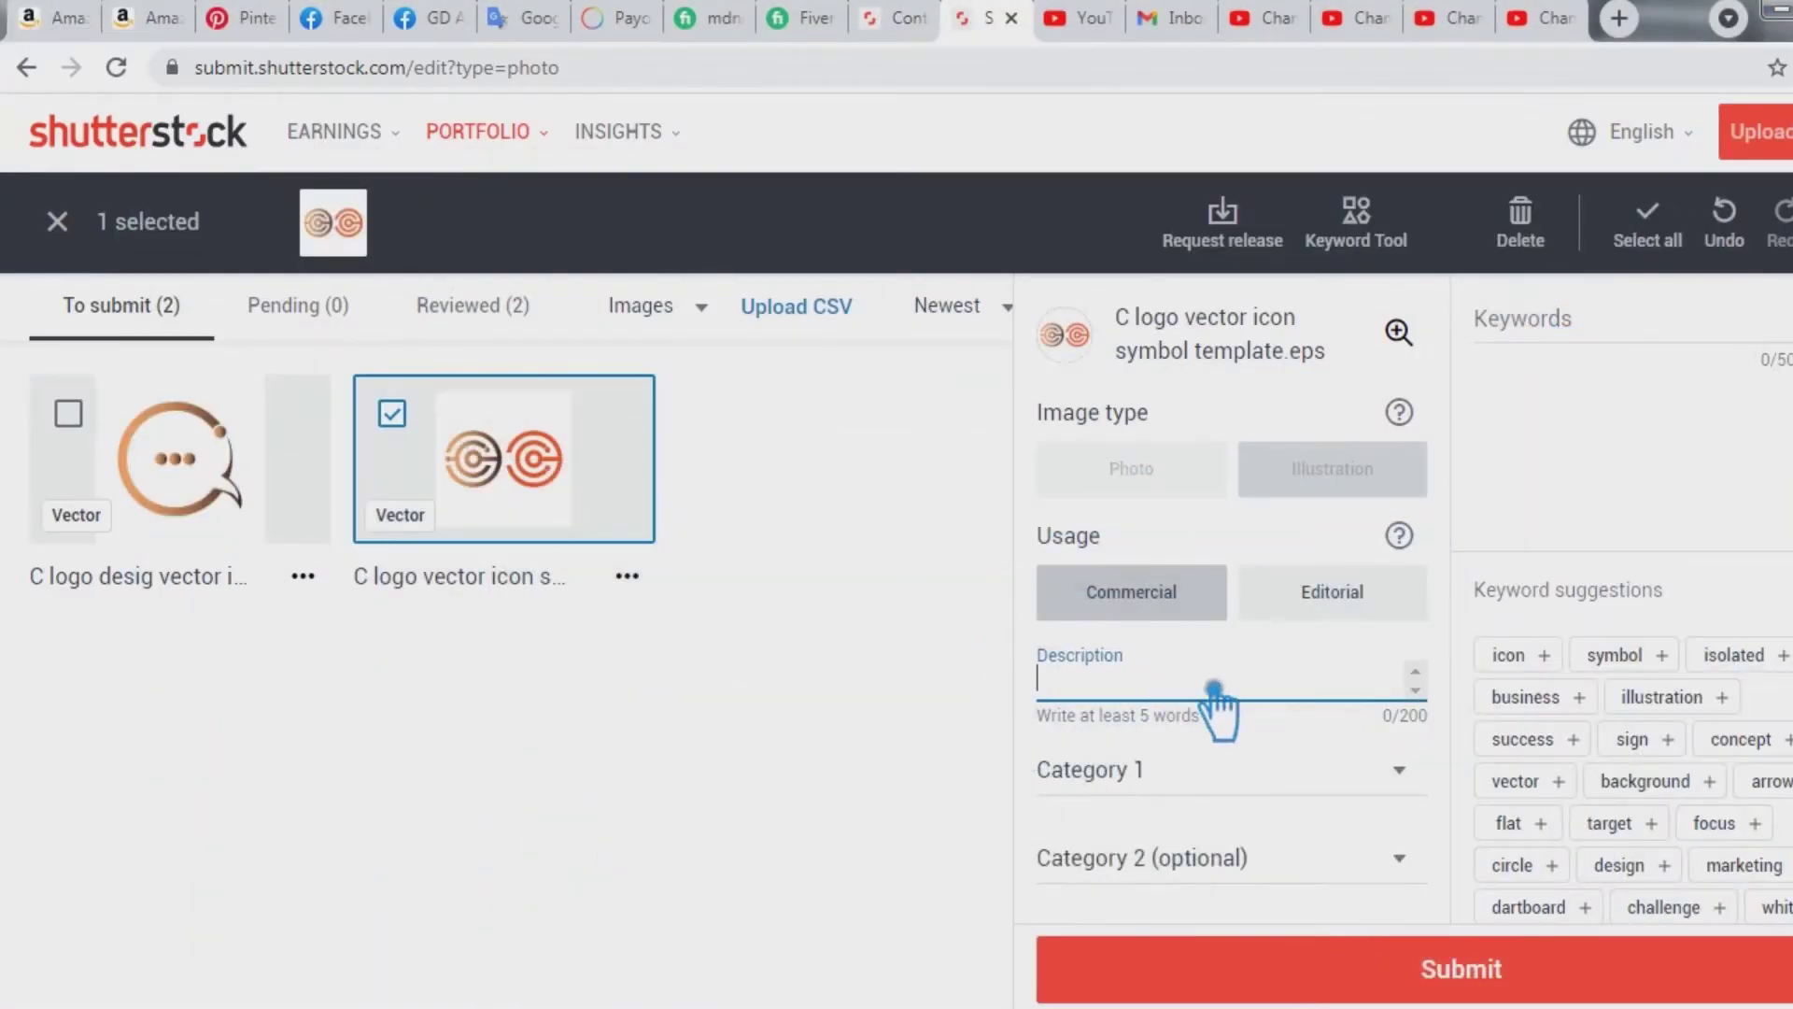
key(ctrl+v)
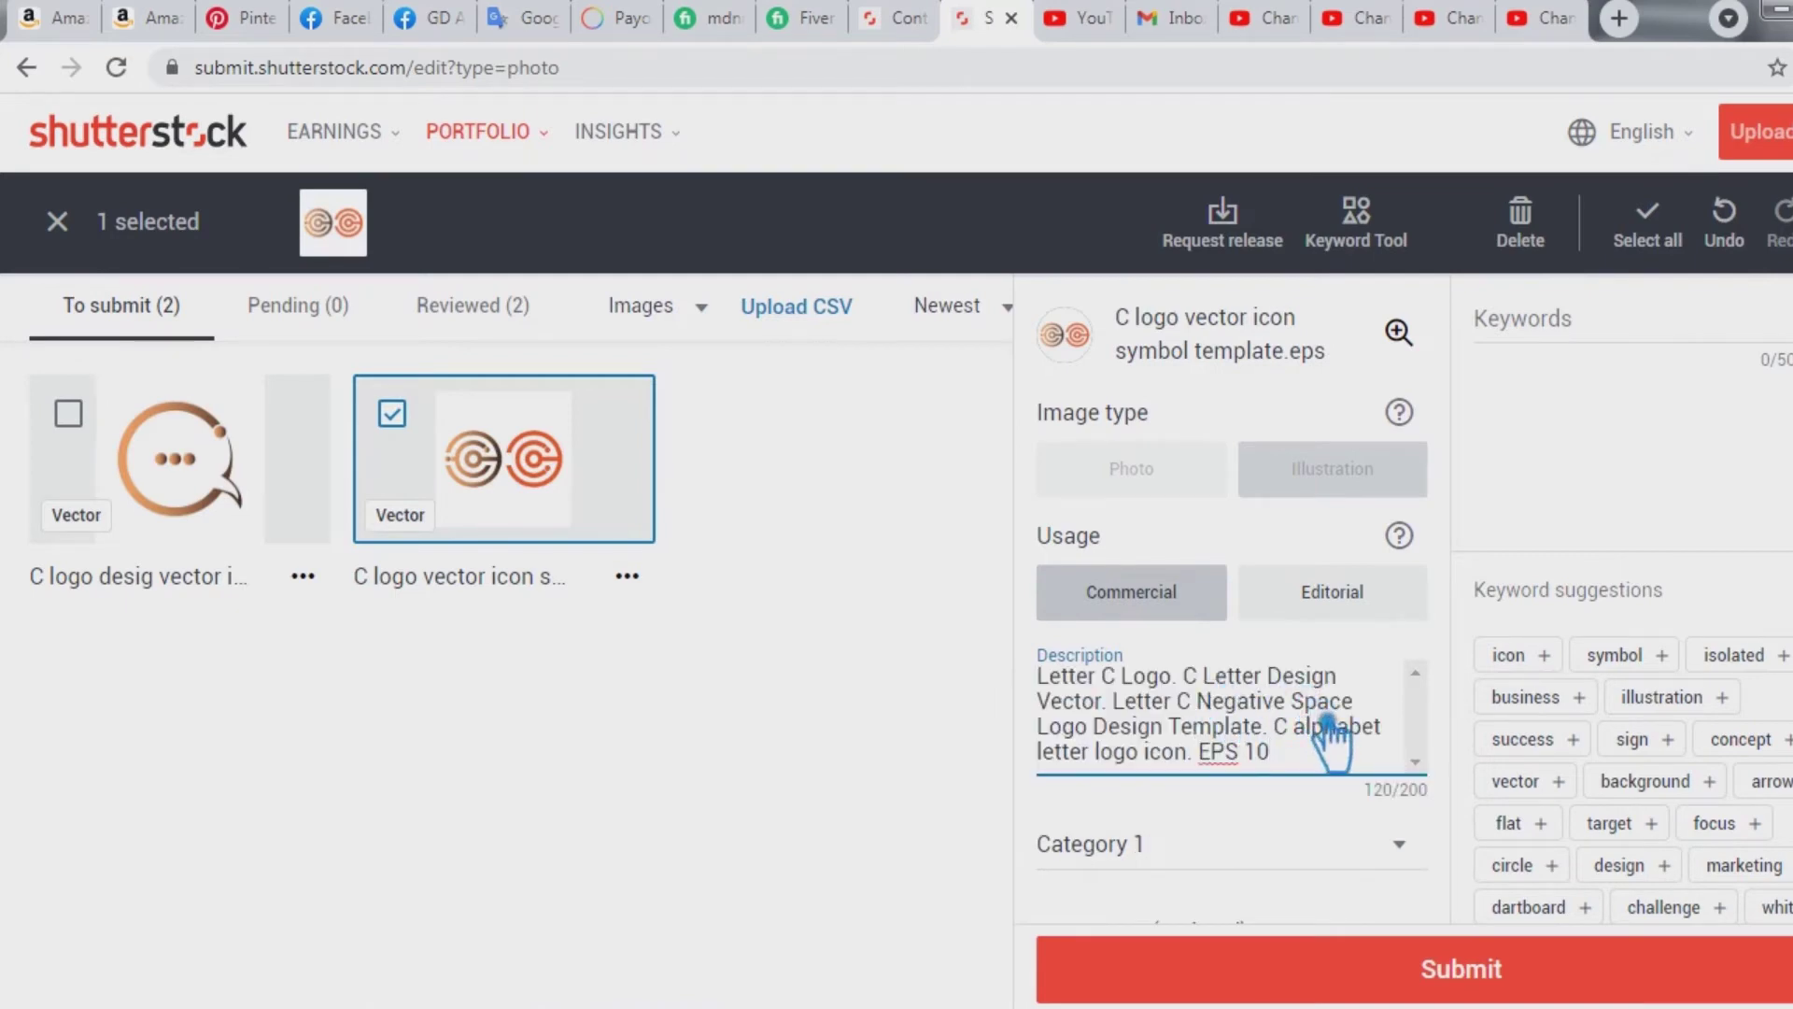
Set the selected vector's Category 1 to Signs/Symbols and Category 2 to Business/Finance.
scroll(1307, 761, down, 2)
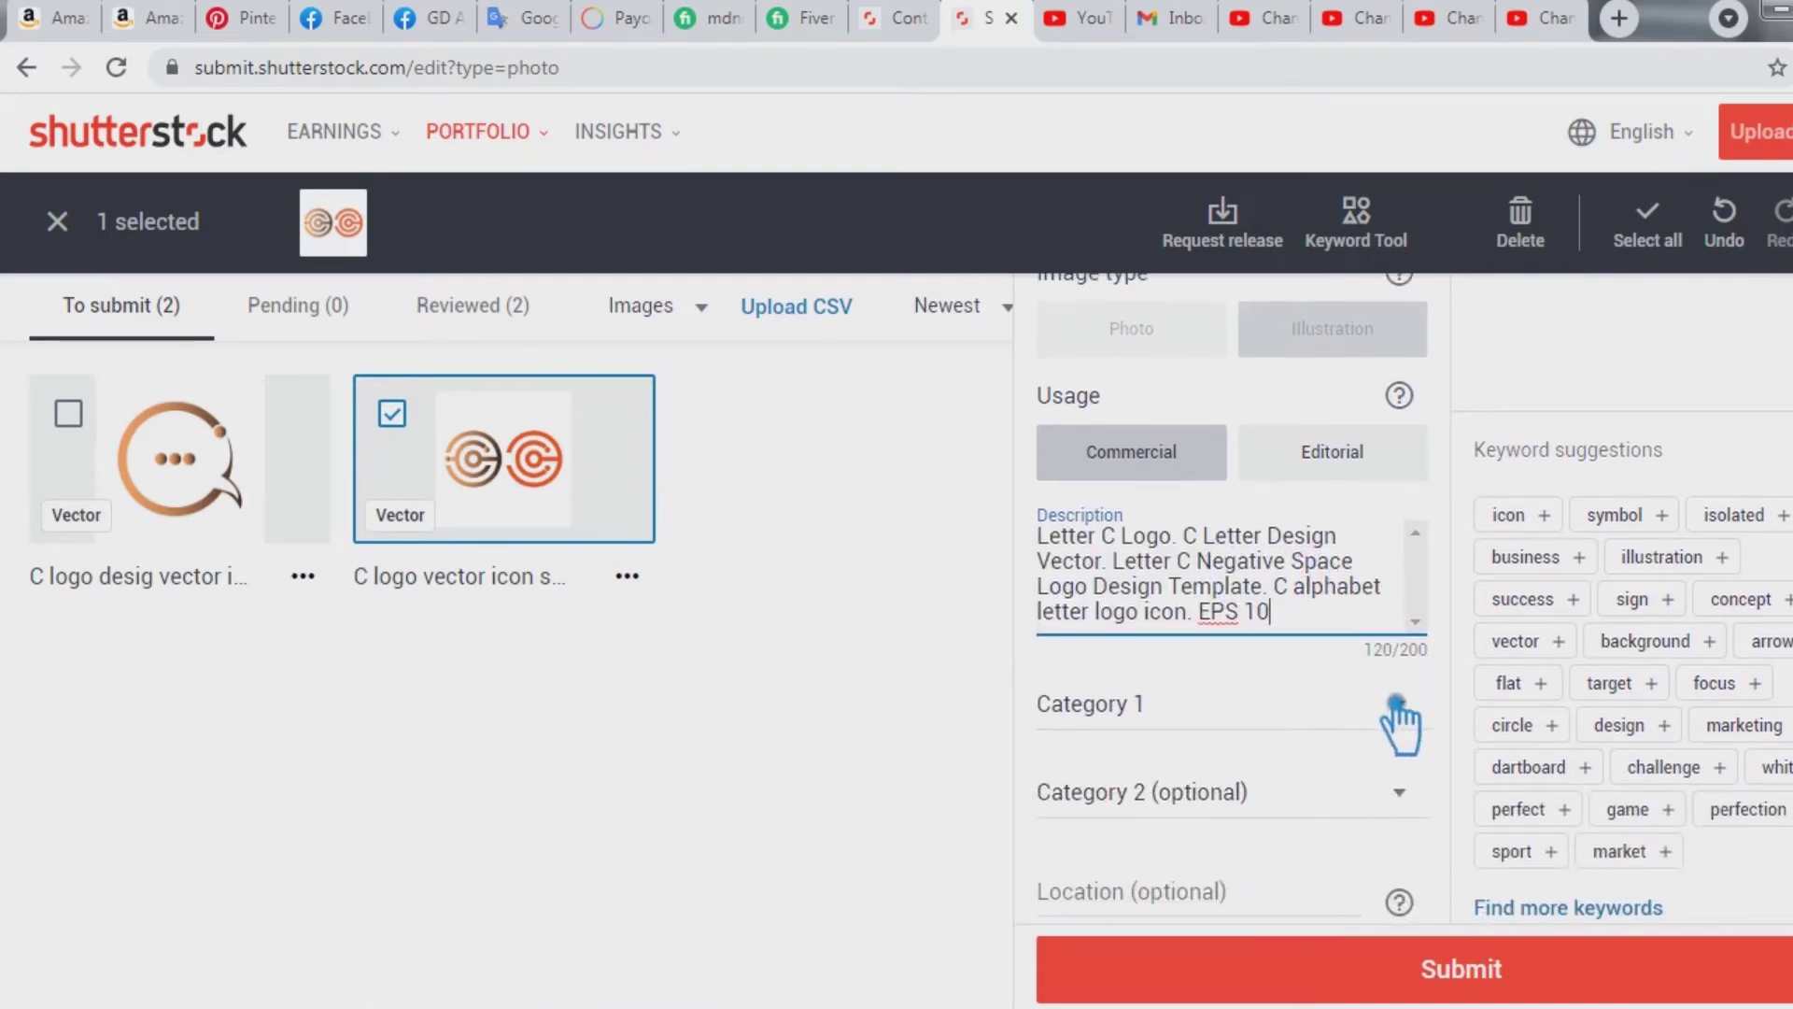
click(1396, 705)
scroll(1307, 719, down, 1)
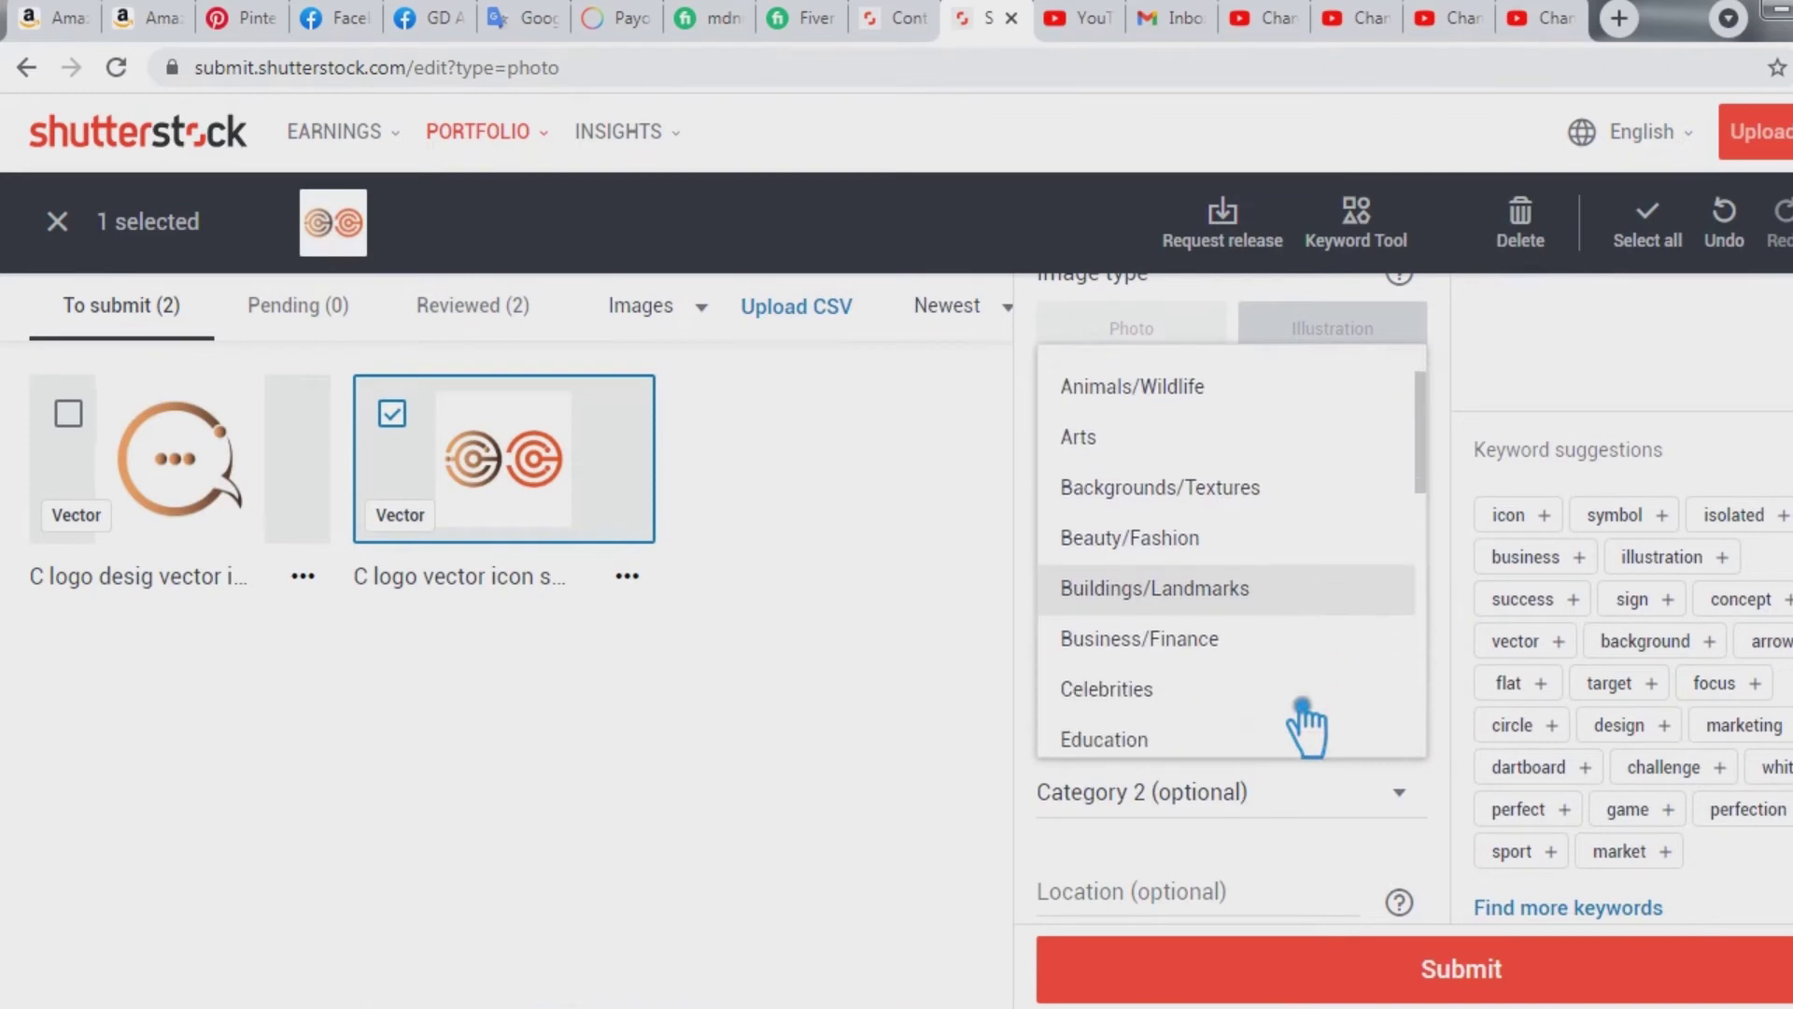
scroll(1186, 659, down, 7)
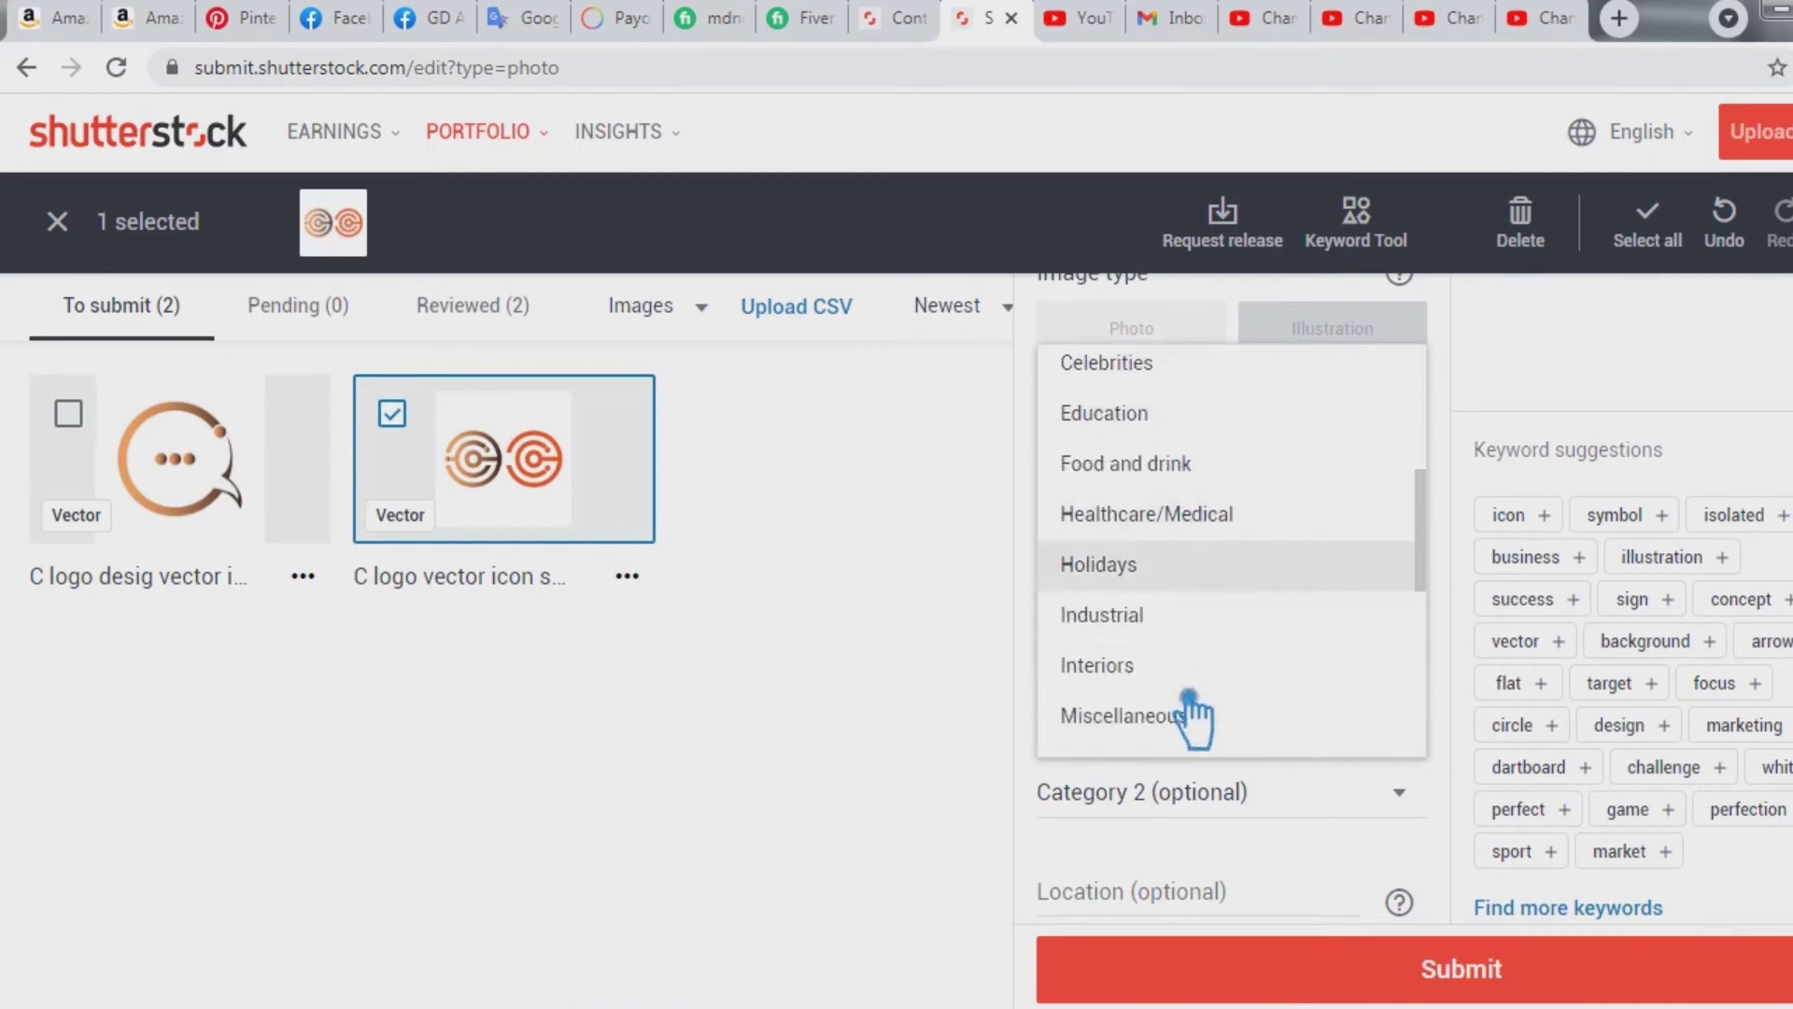
scroll(1194, 719, down, 3)
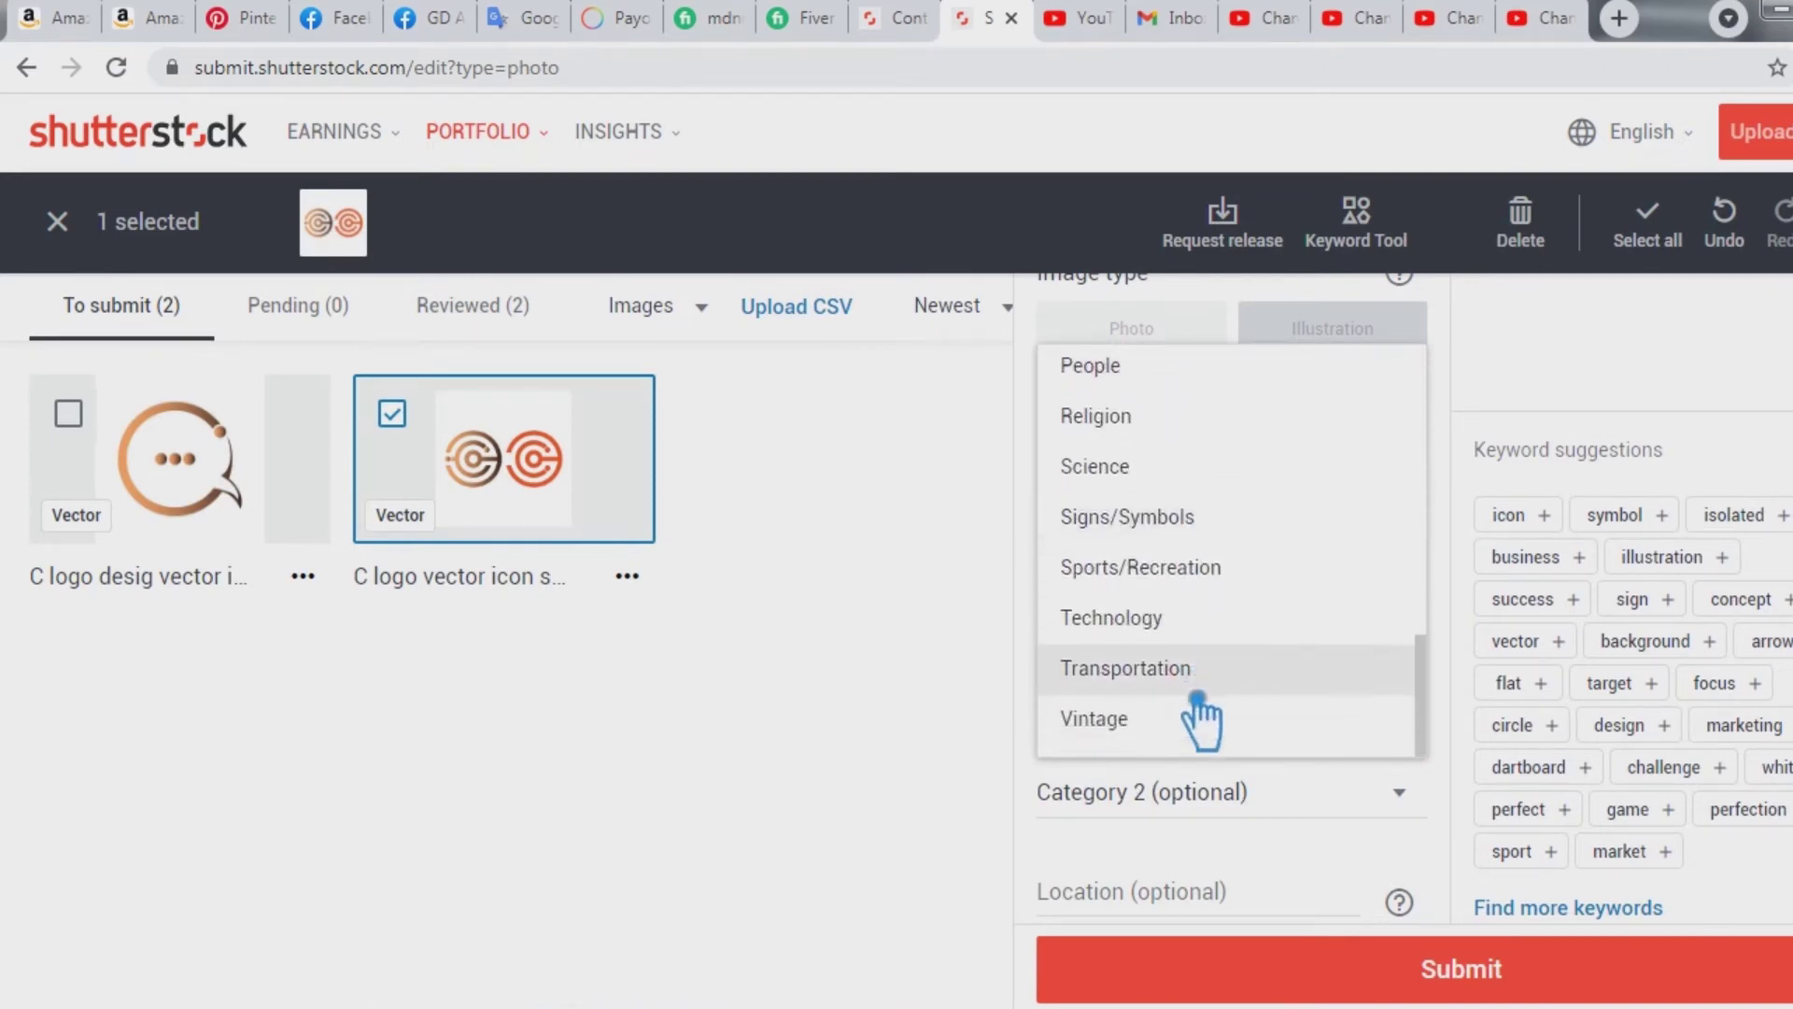
click(1197, 523)
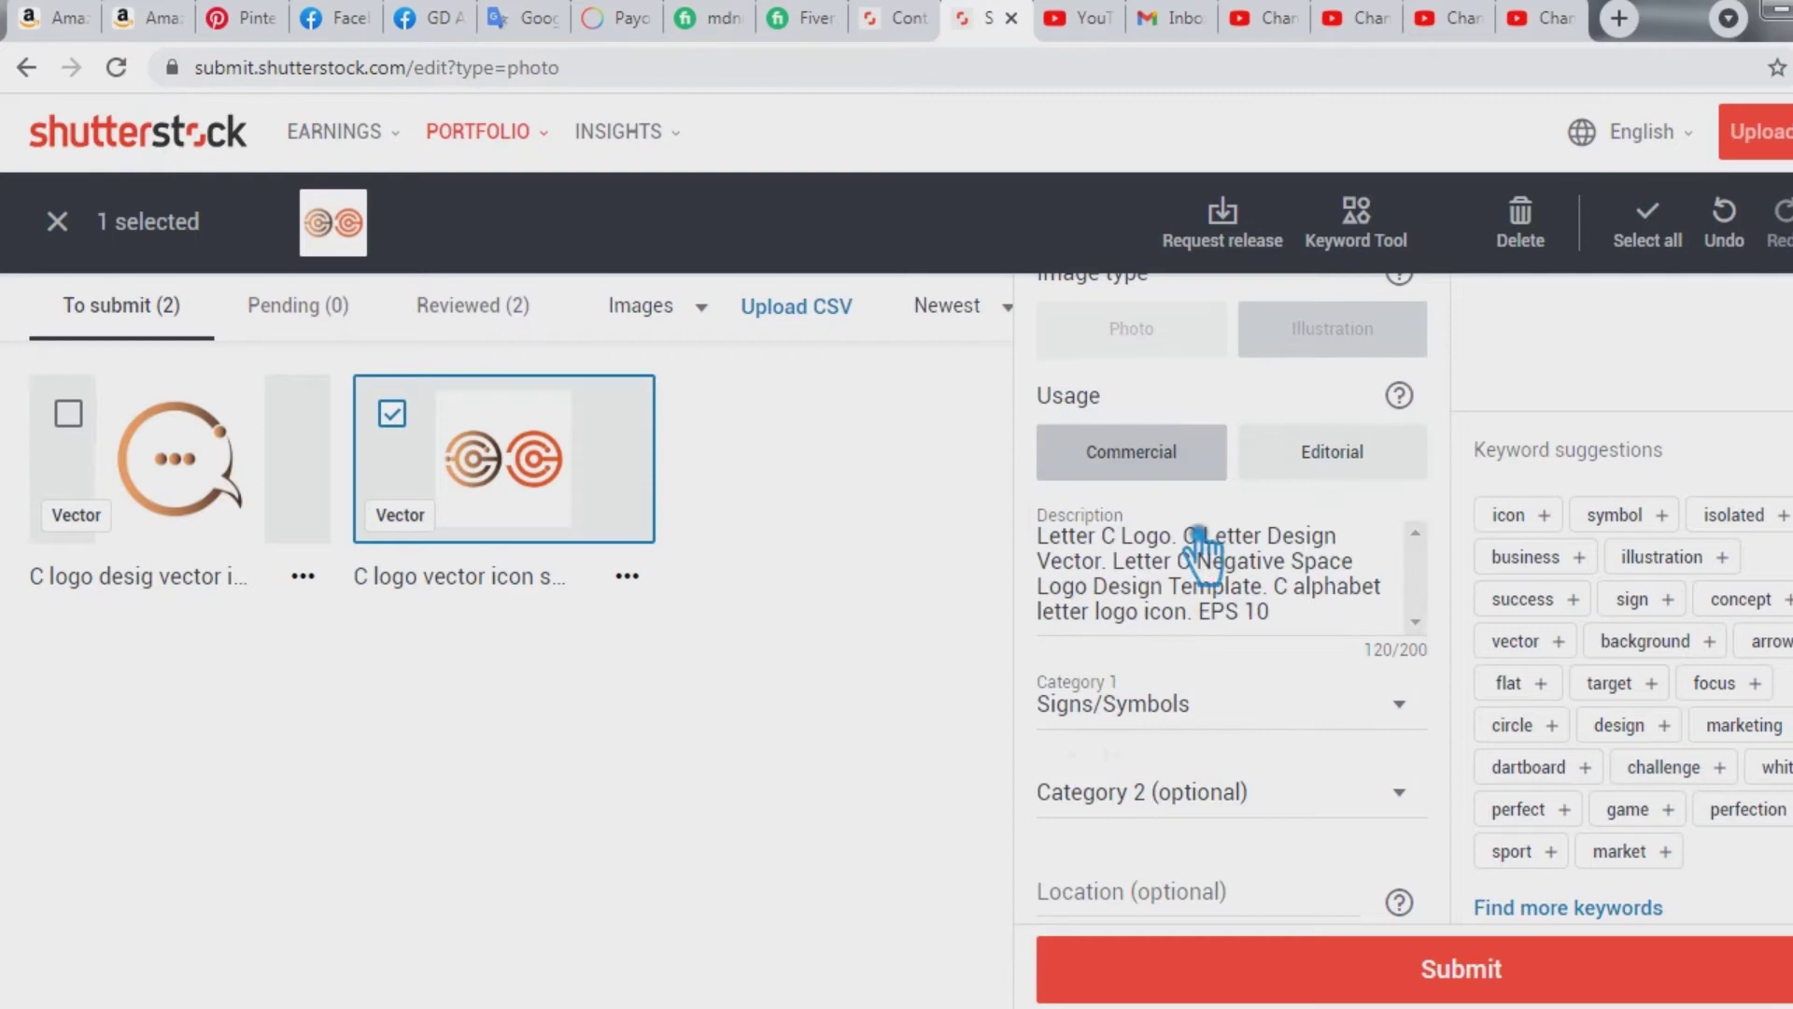
click(1235, 801)
click(1231, 820)
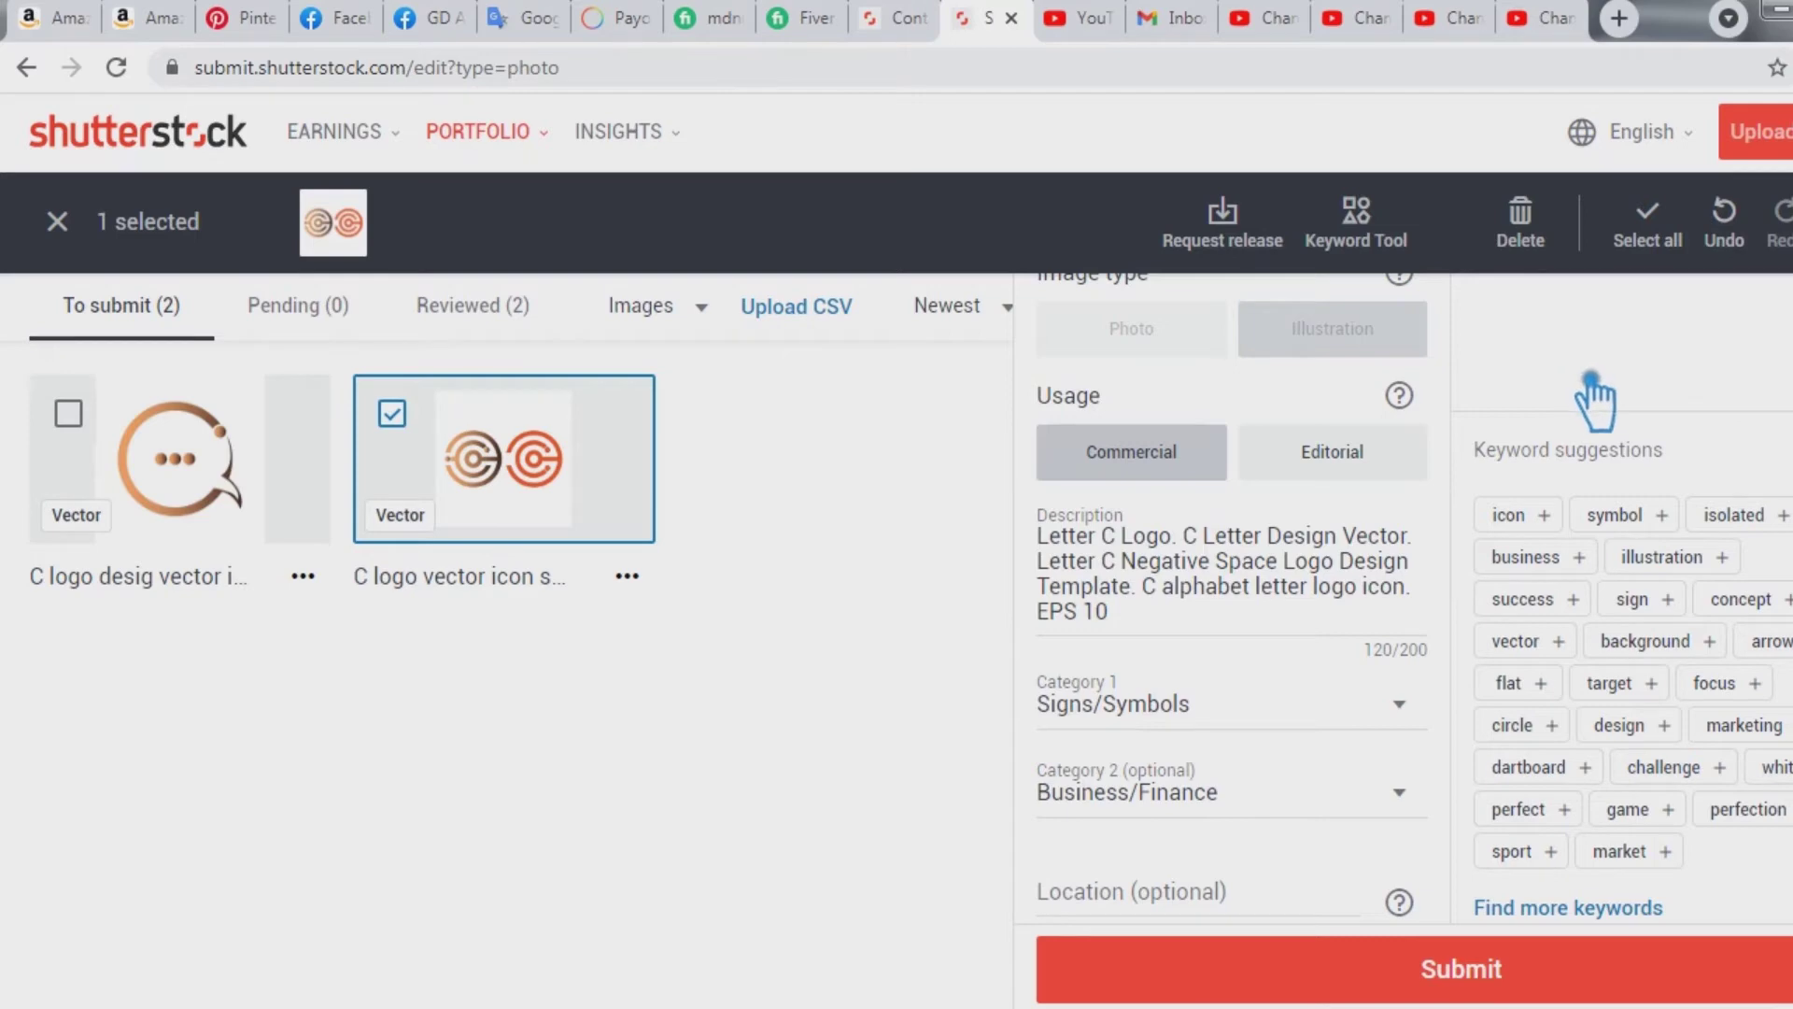
Examine the keyword entry area and the suggested keywords for the selected logo vector.
scroll(1601, 402, up, 2)
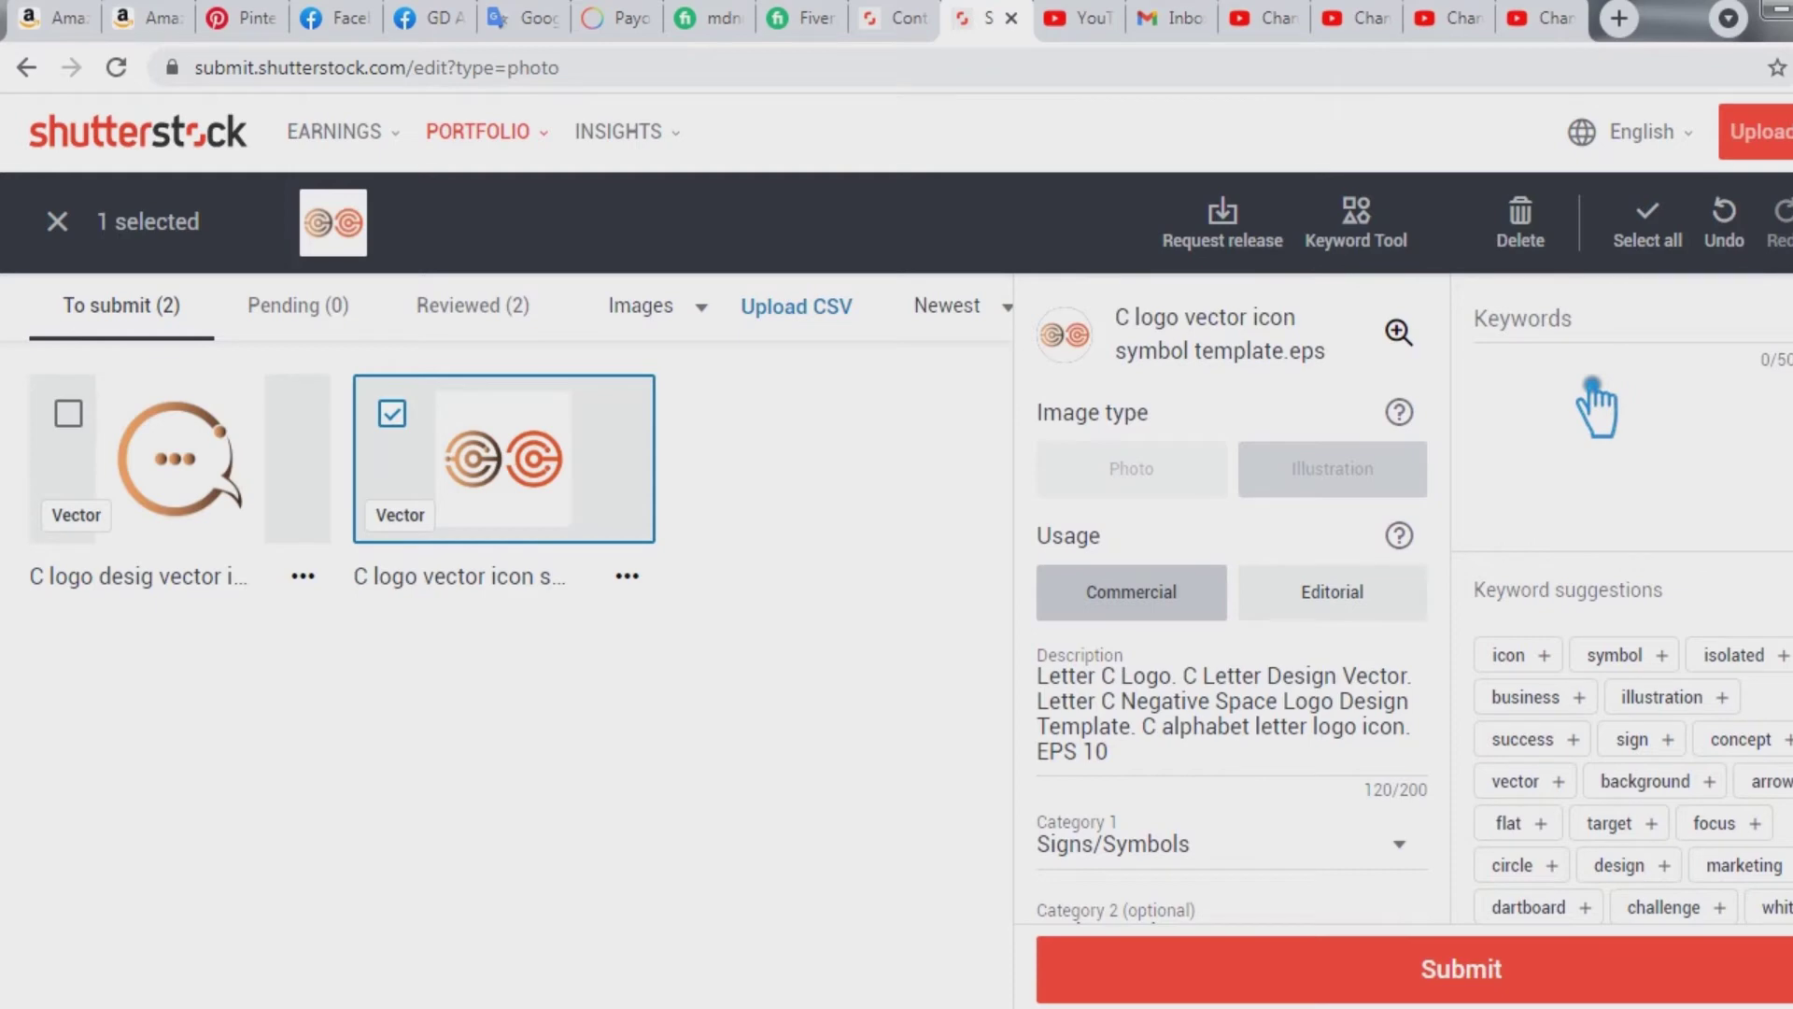
click(1511, 328)
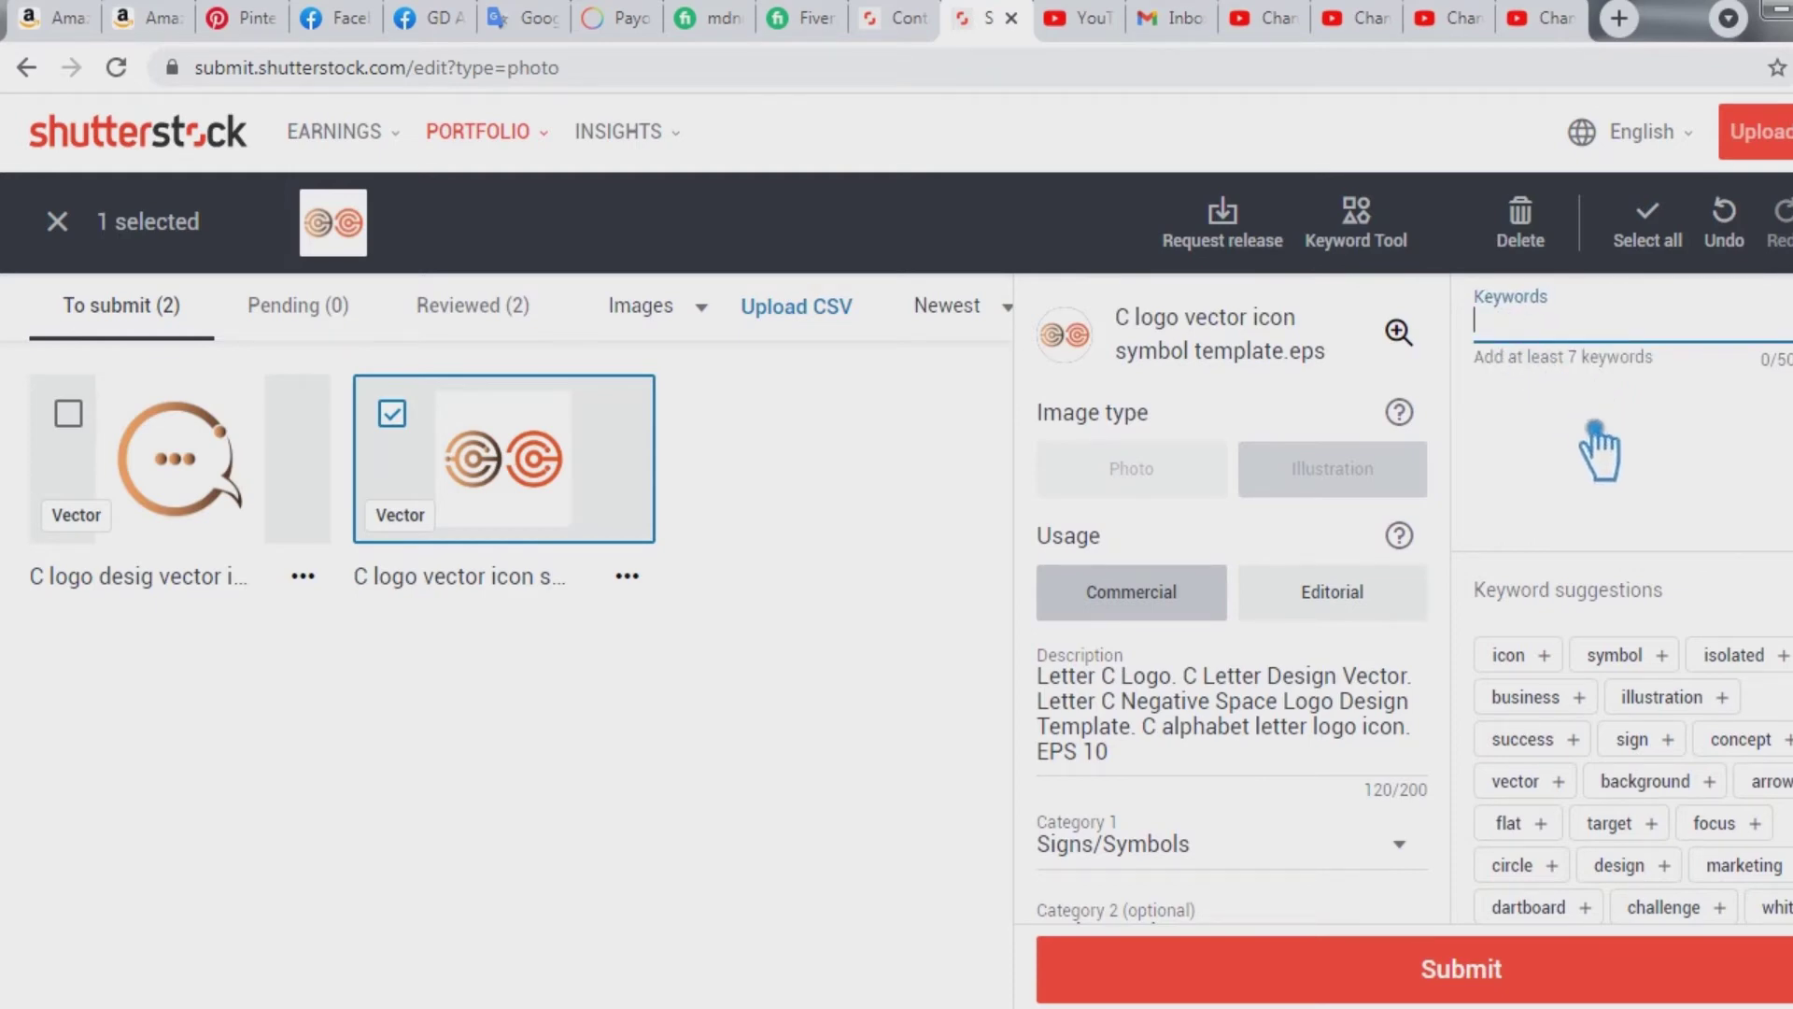
scroll(1643, 528, down, 3)
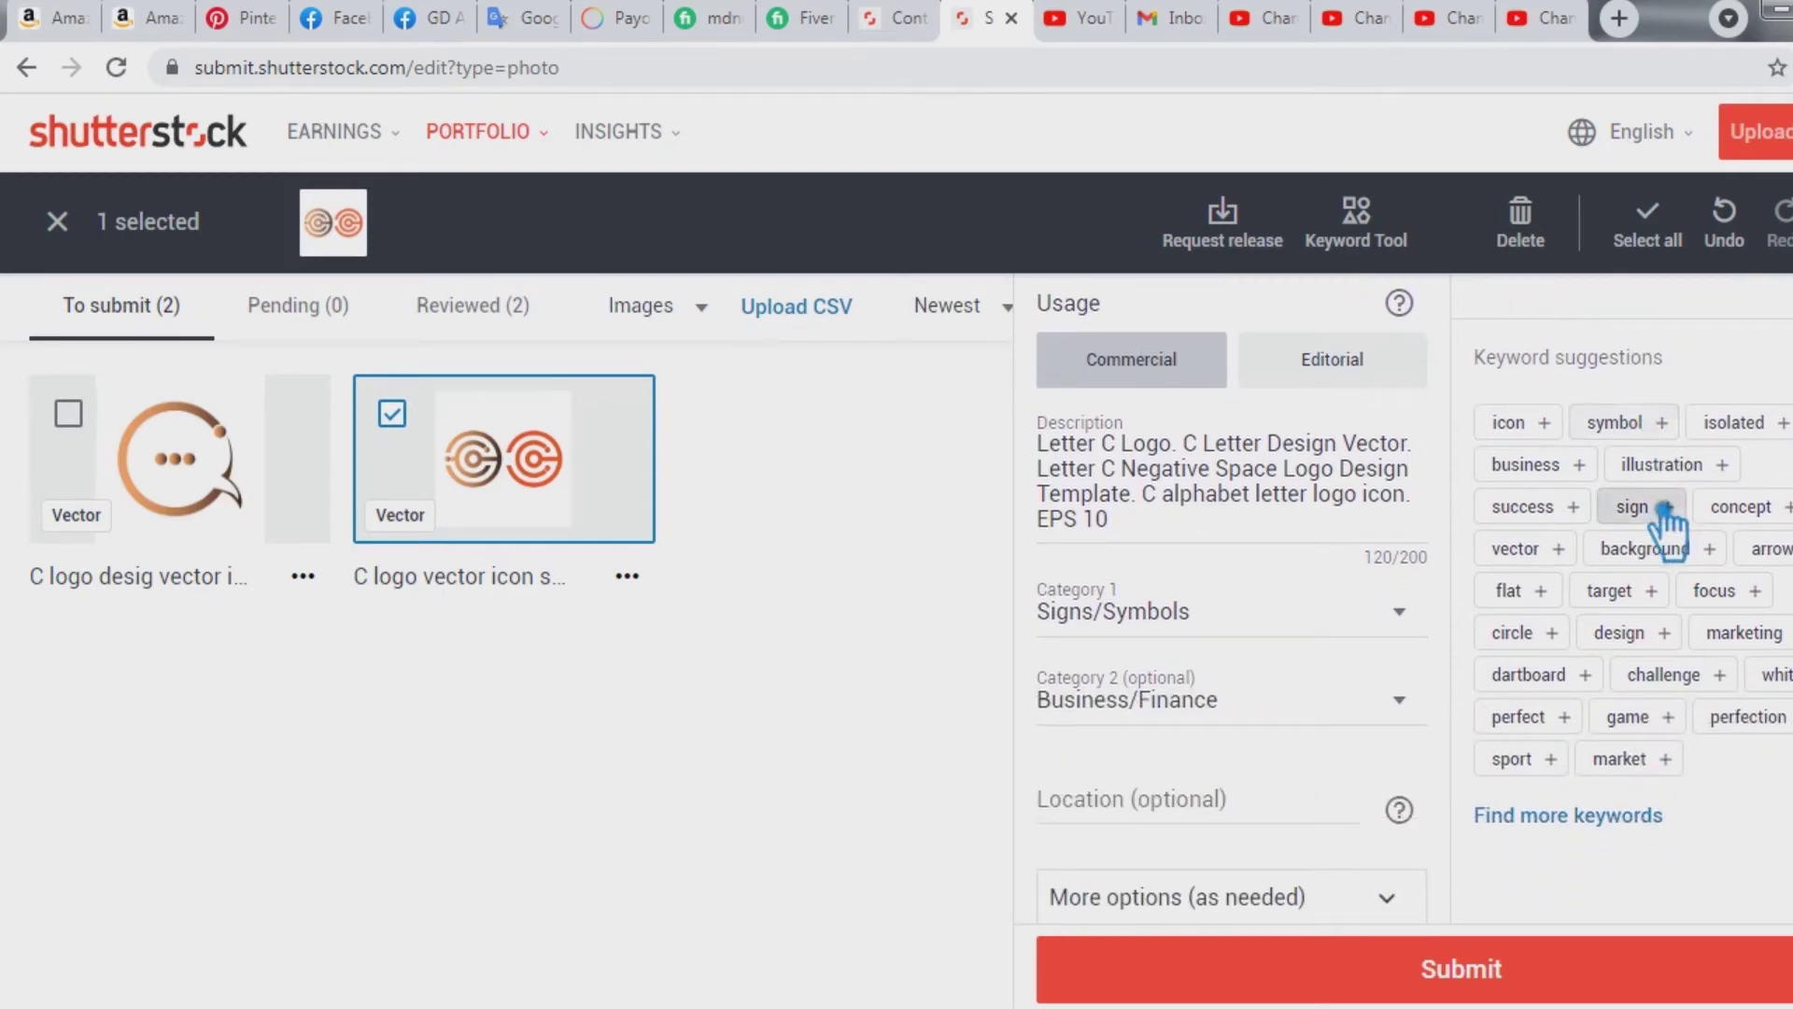
scroll(1665, 523, down, 2)
scroll(1664, 523, up, 5)
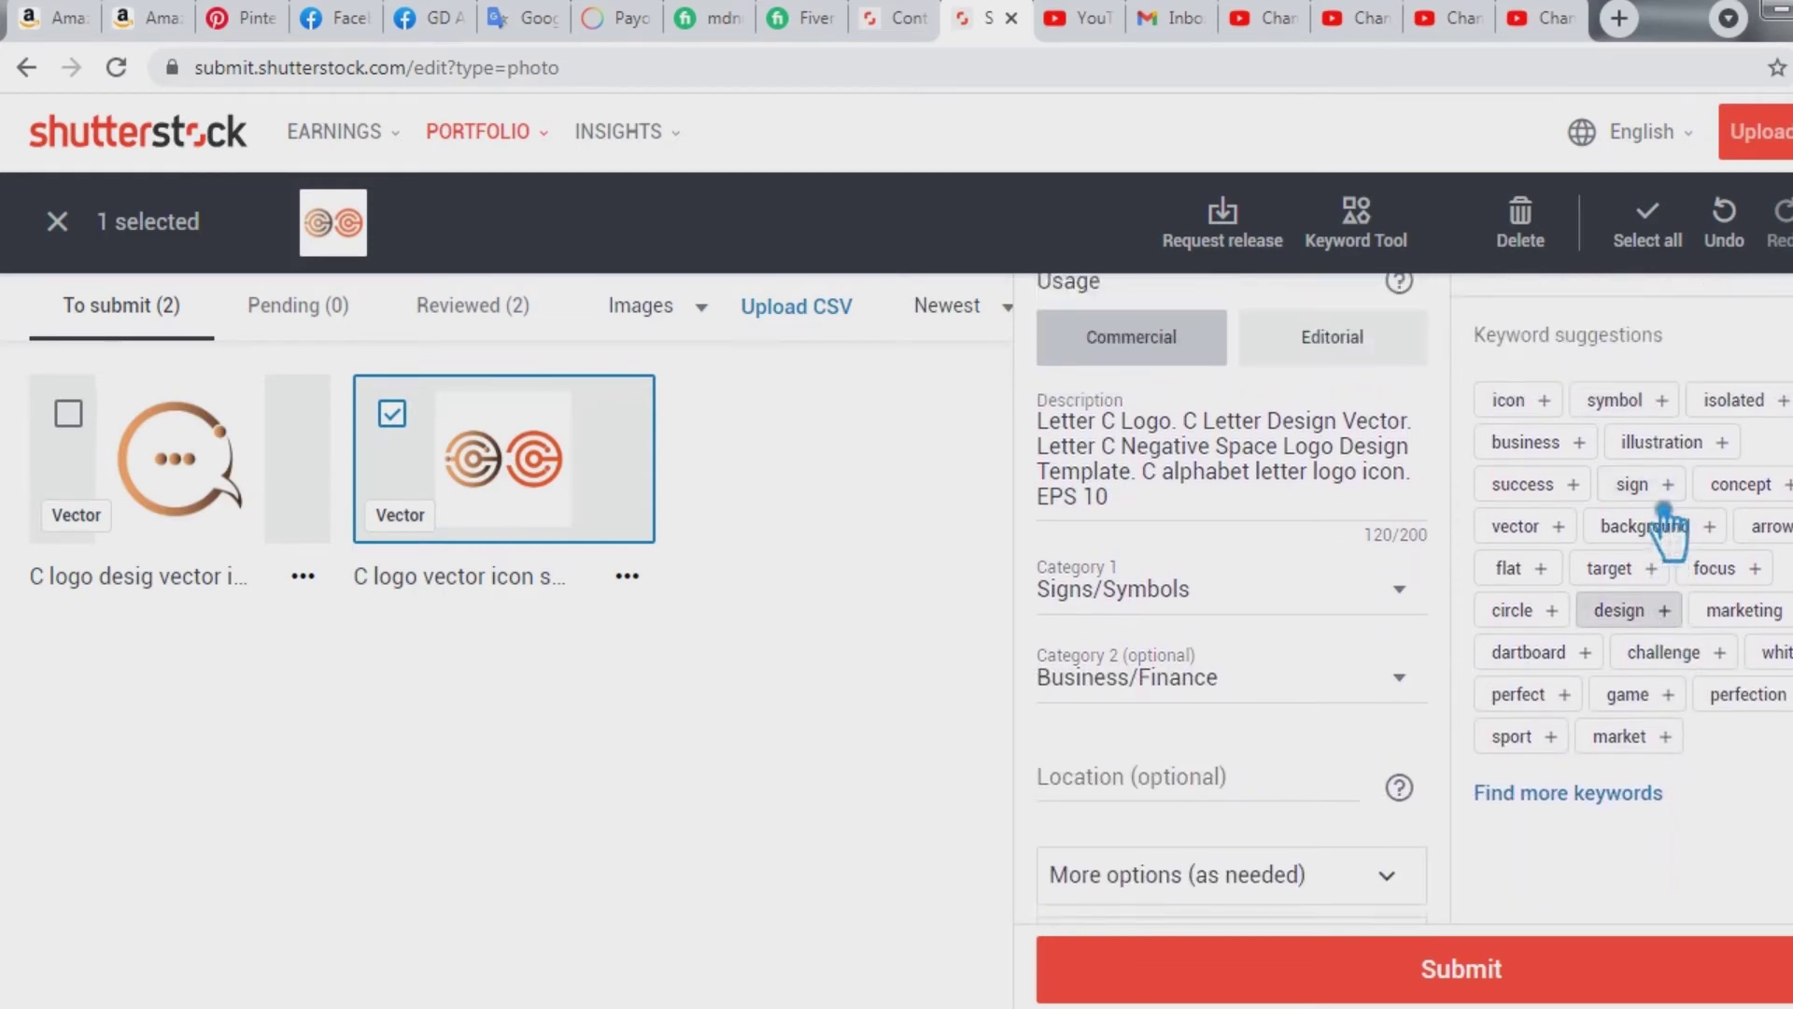
click(1609, 398)
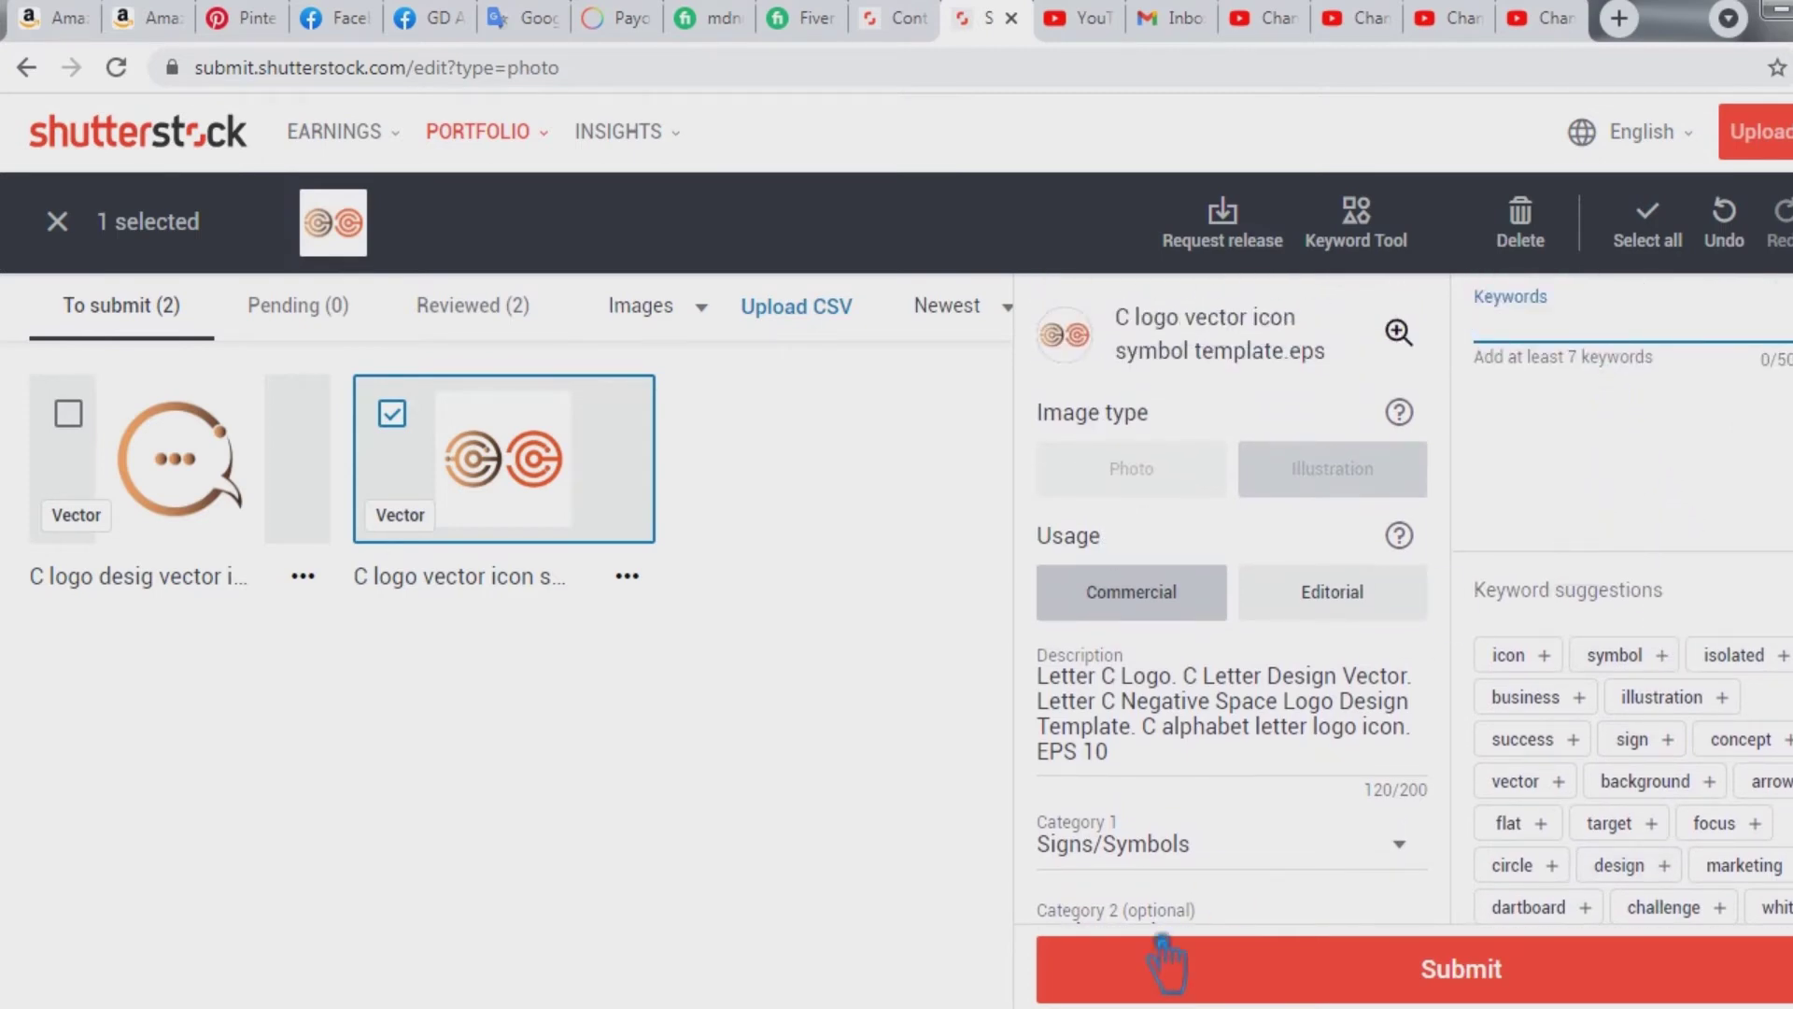
scroll(1284, 691, down, 1)
scroll(1308, 761, up, 1)
Copy the first comma-separated tag list, from "logo" to "letter c", from the Tags Word document and add it as the vector's keywords in Shutterstock.
click(803, 994)
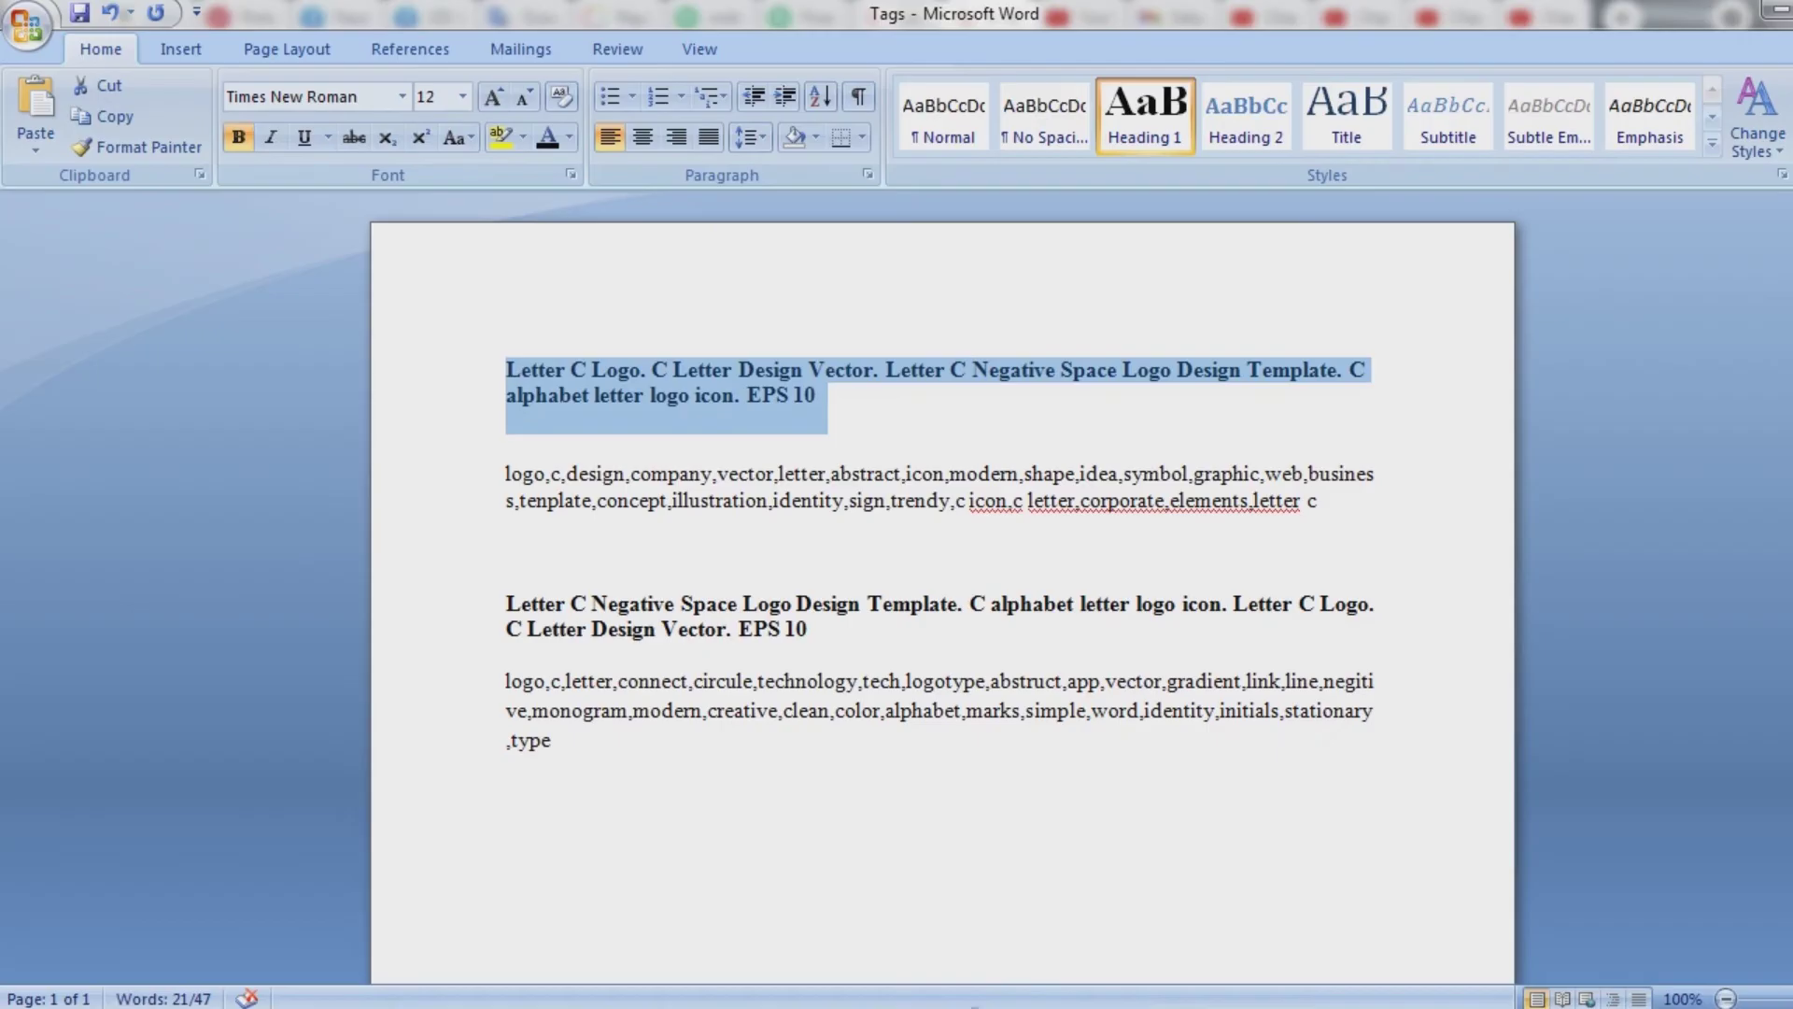
click(1271, 525)
double_click(410, 487)
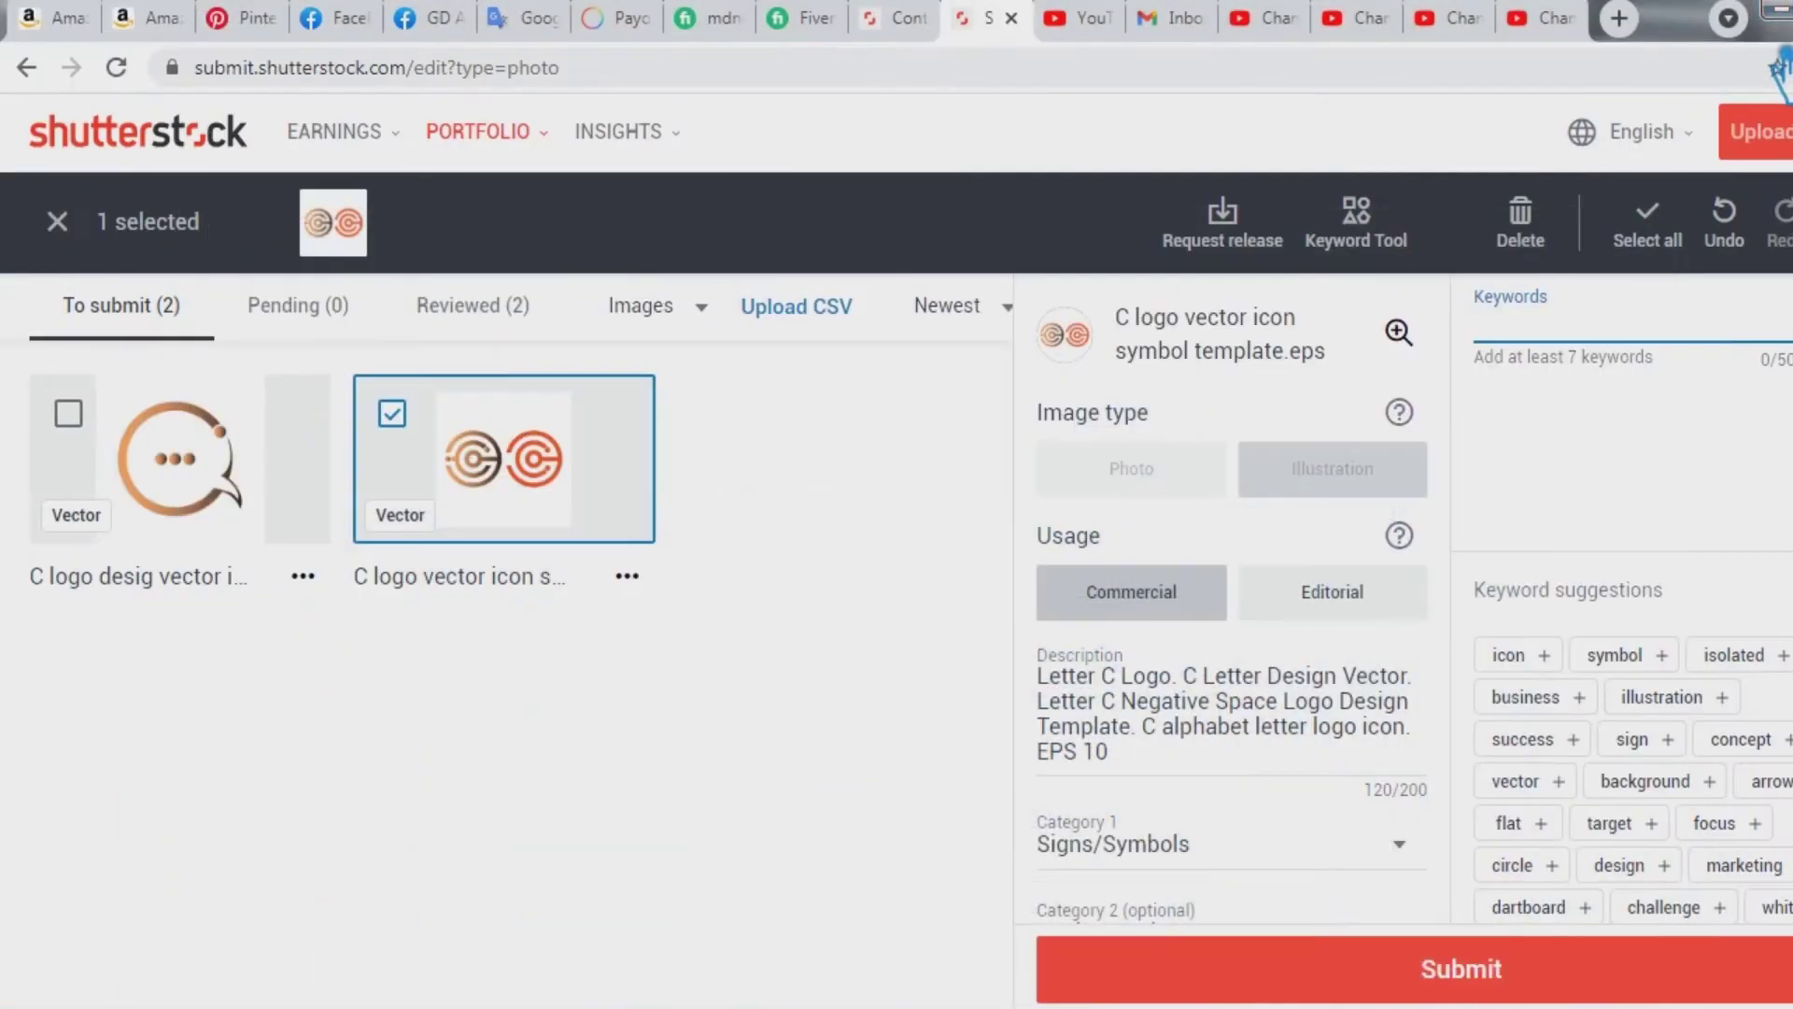
click(1649, 132)
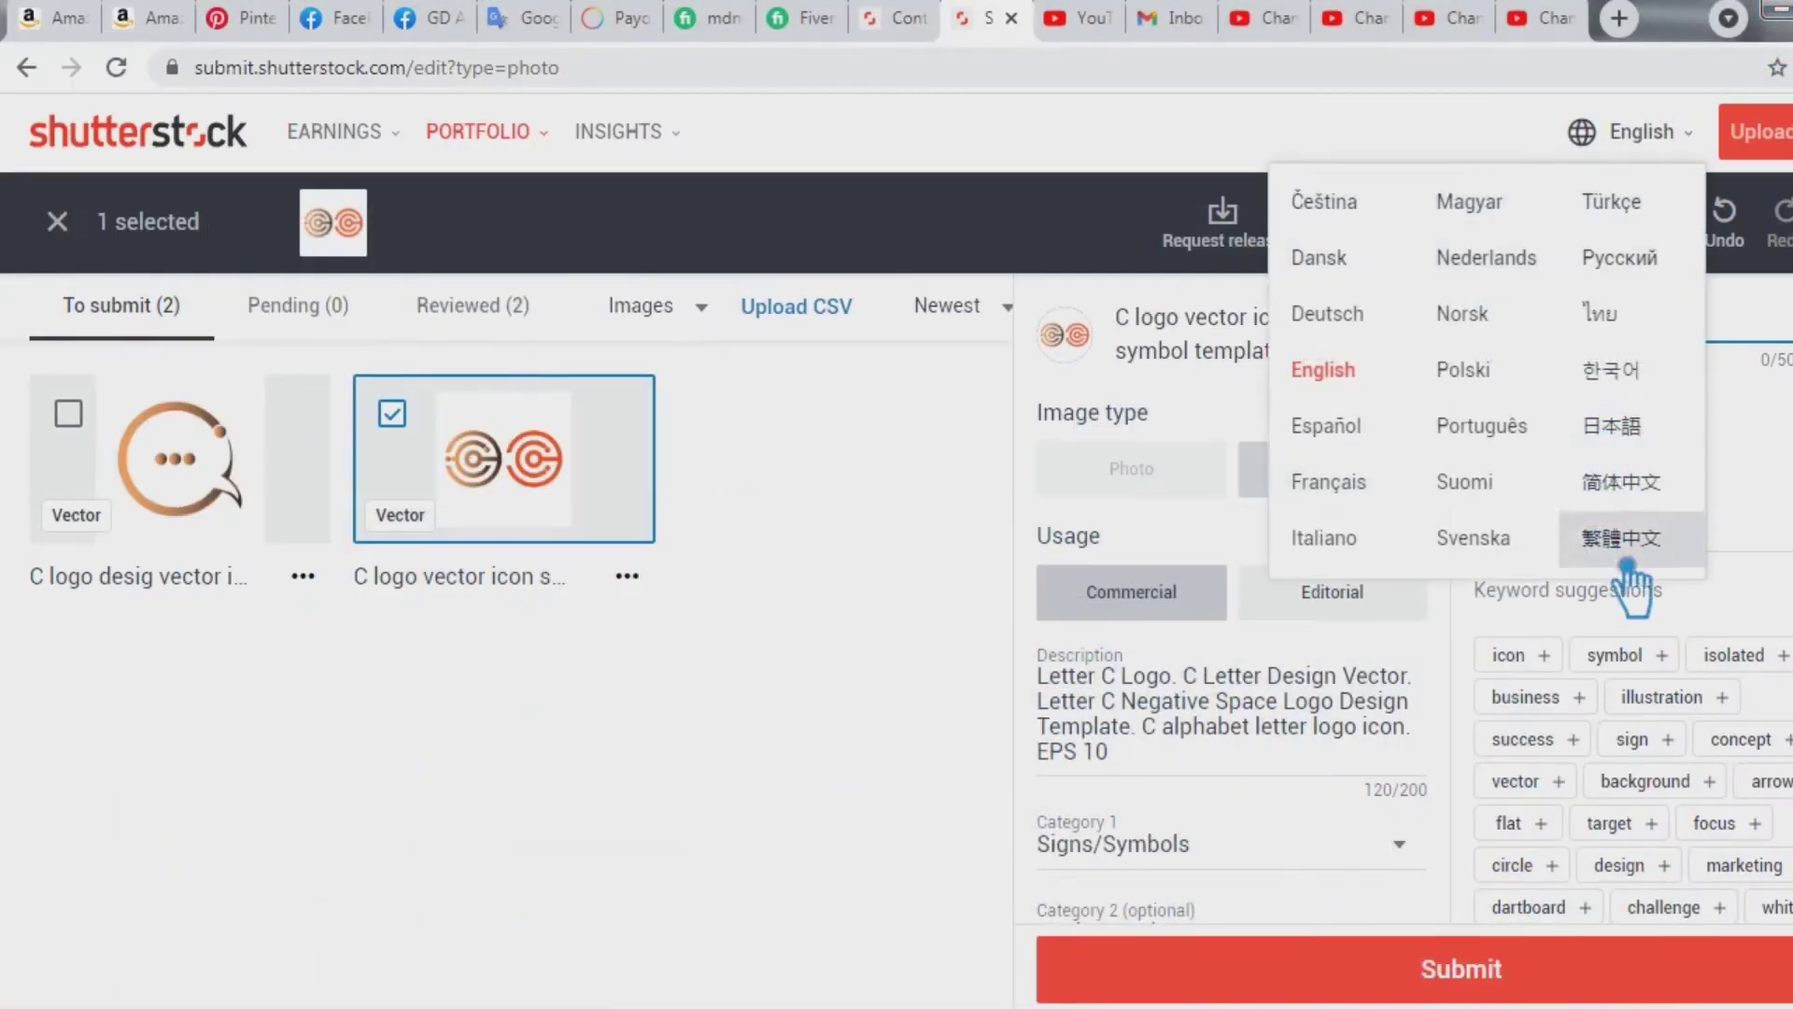
key(ctrl+v)
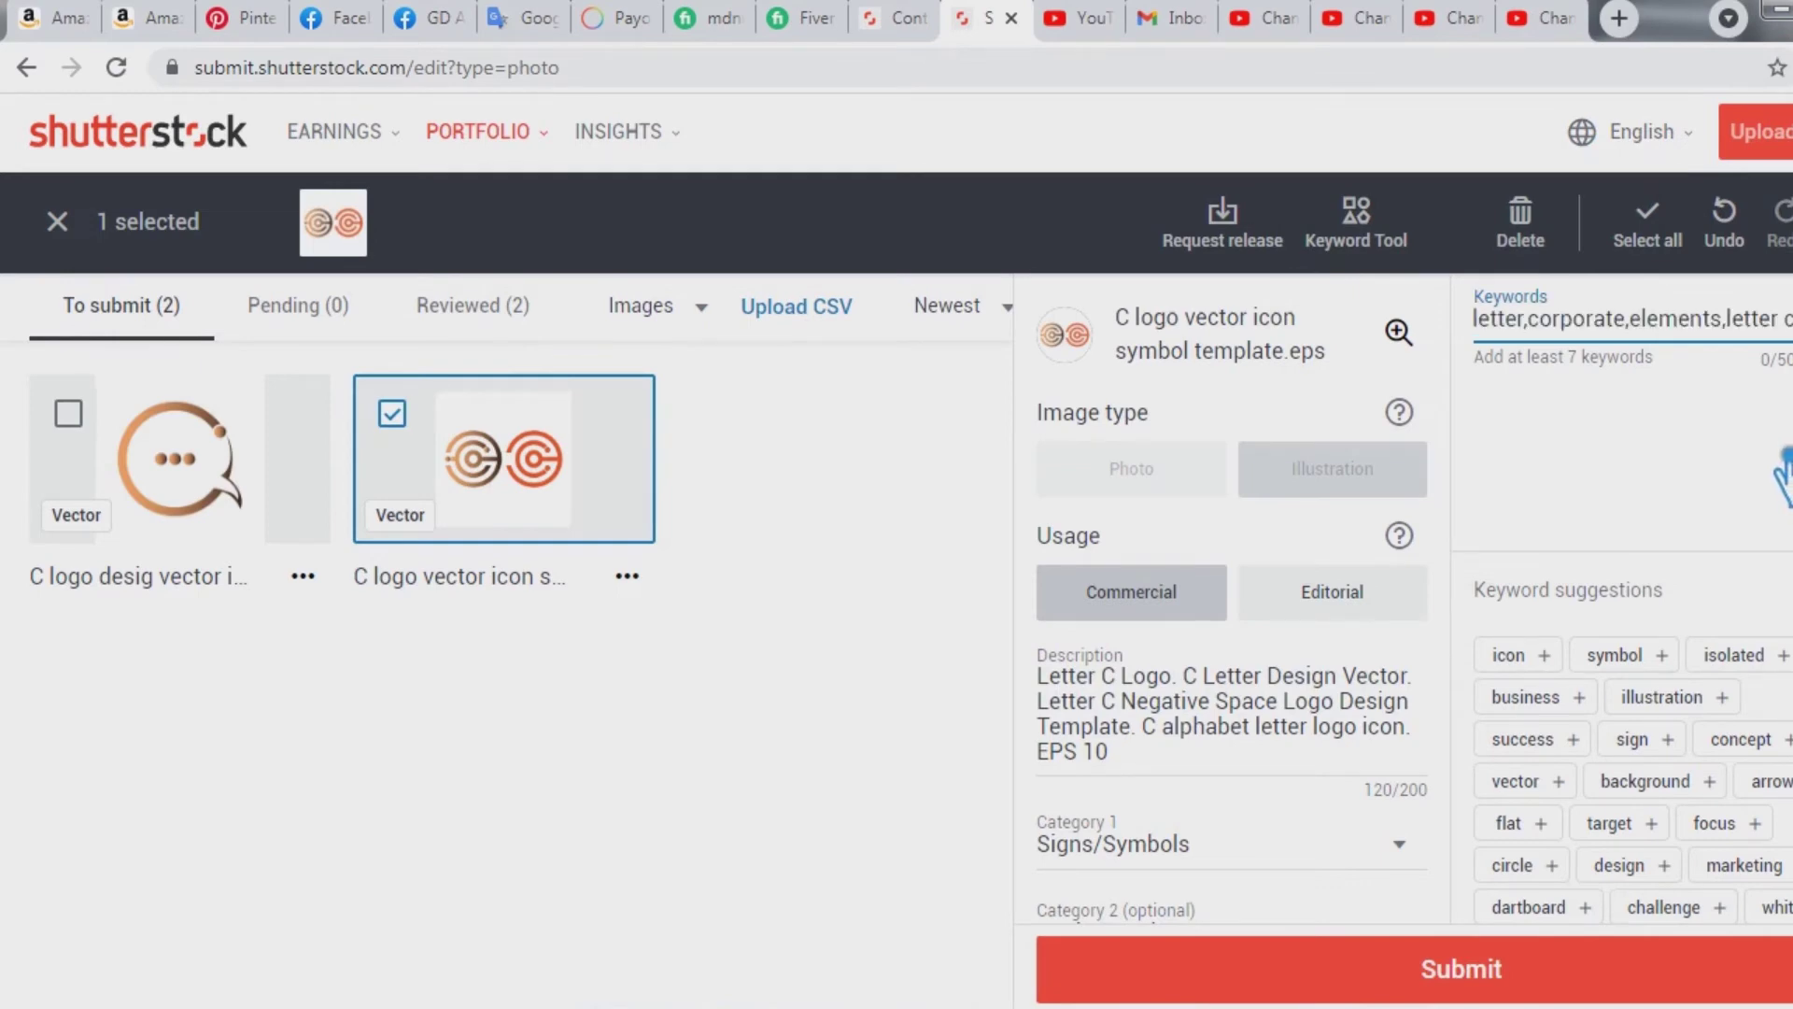
key(Return)
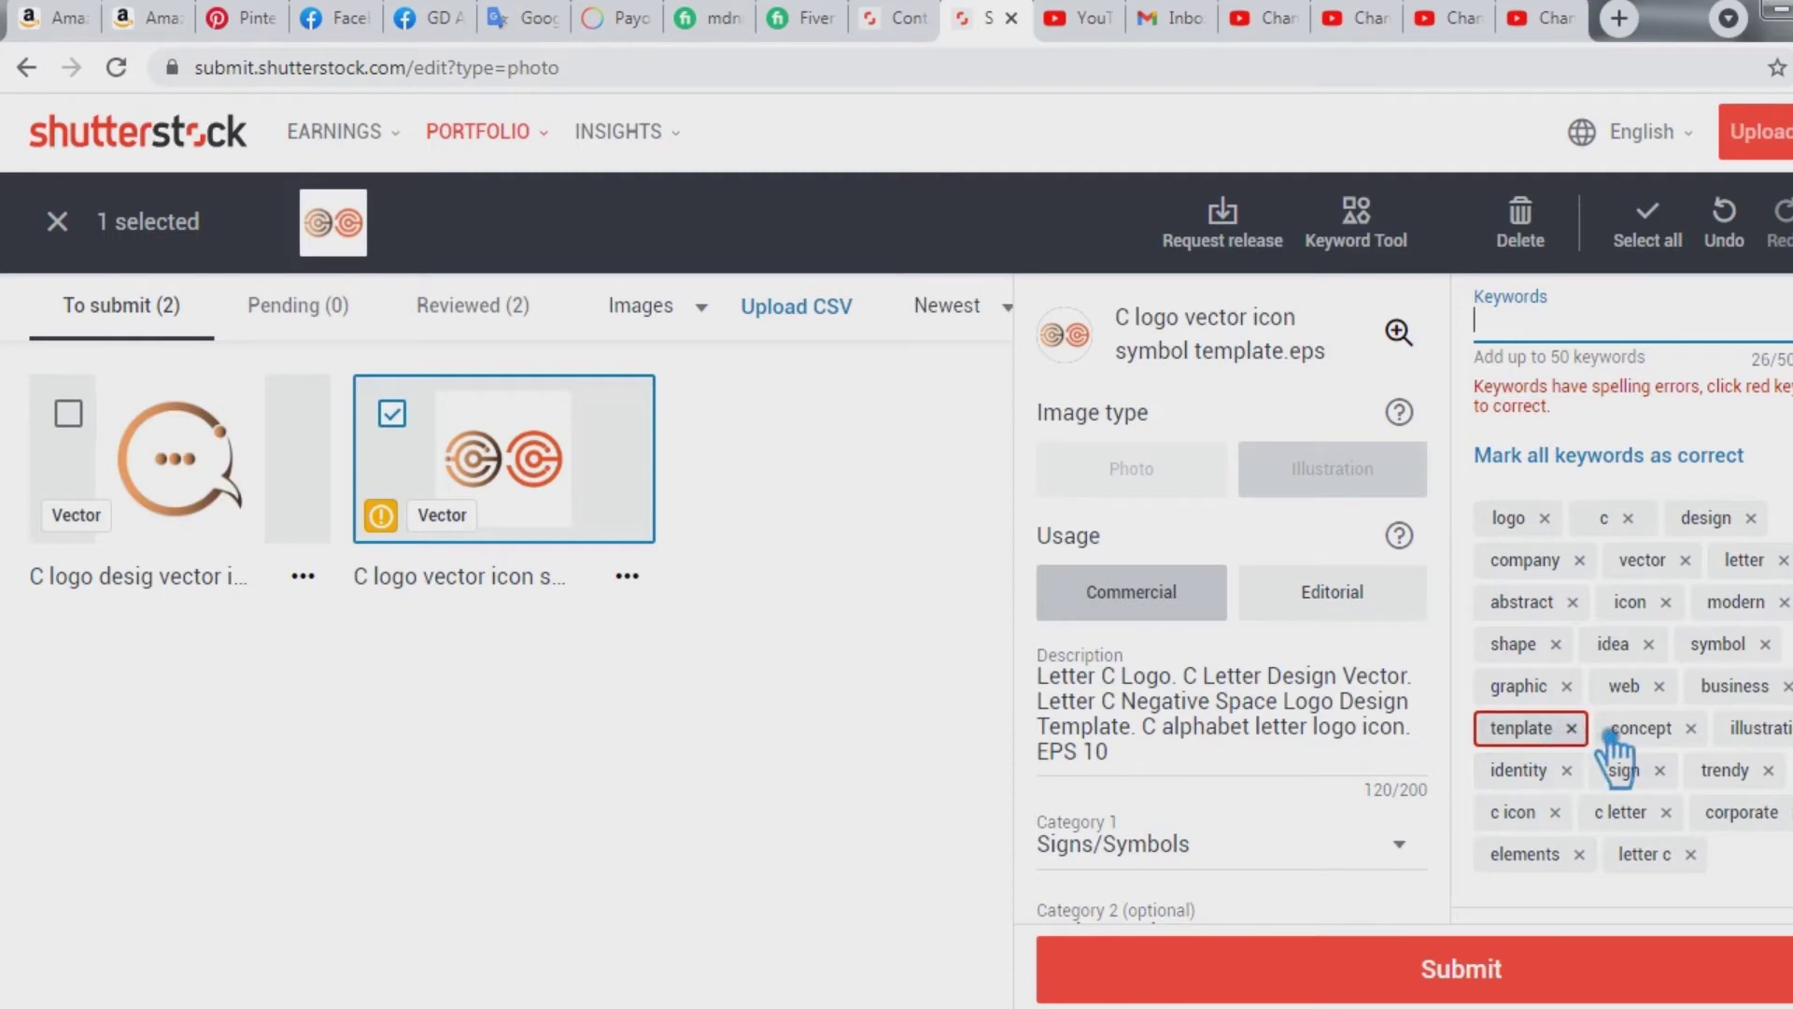
Remove the misspelled keyword "tenplate" and add "template" in its place.
click(1572, 727)
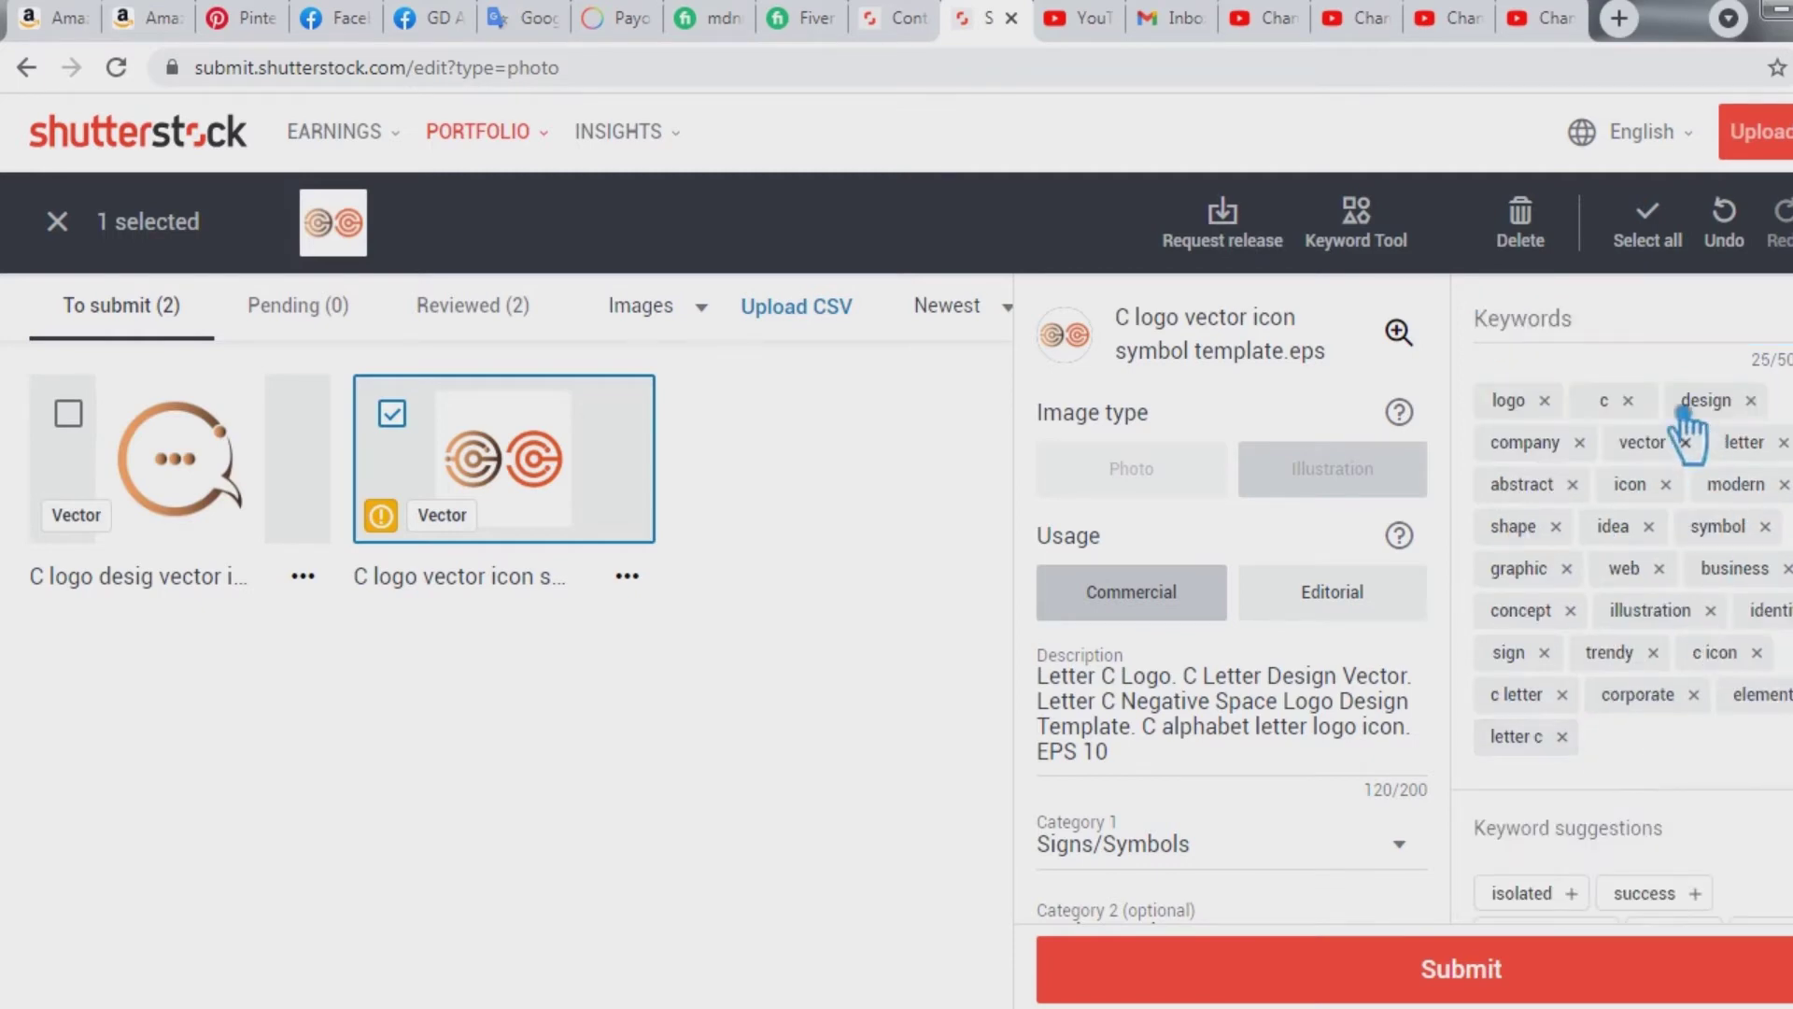
click(1548, 336)
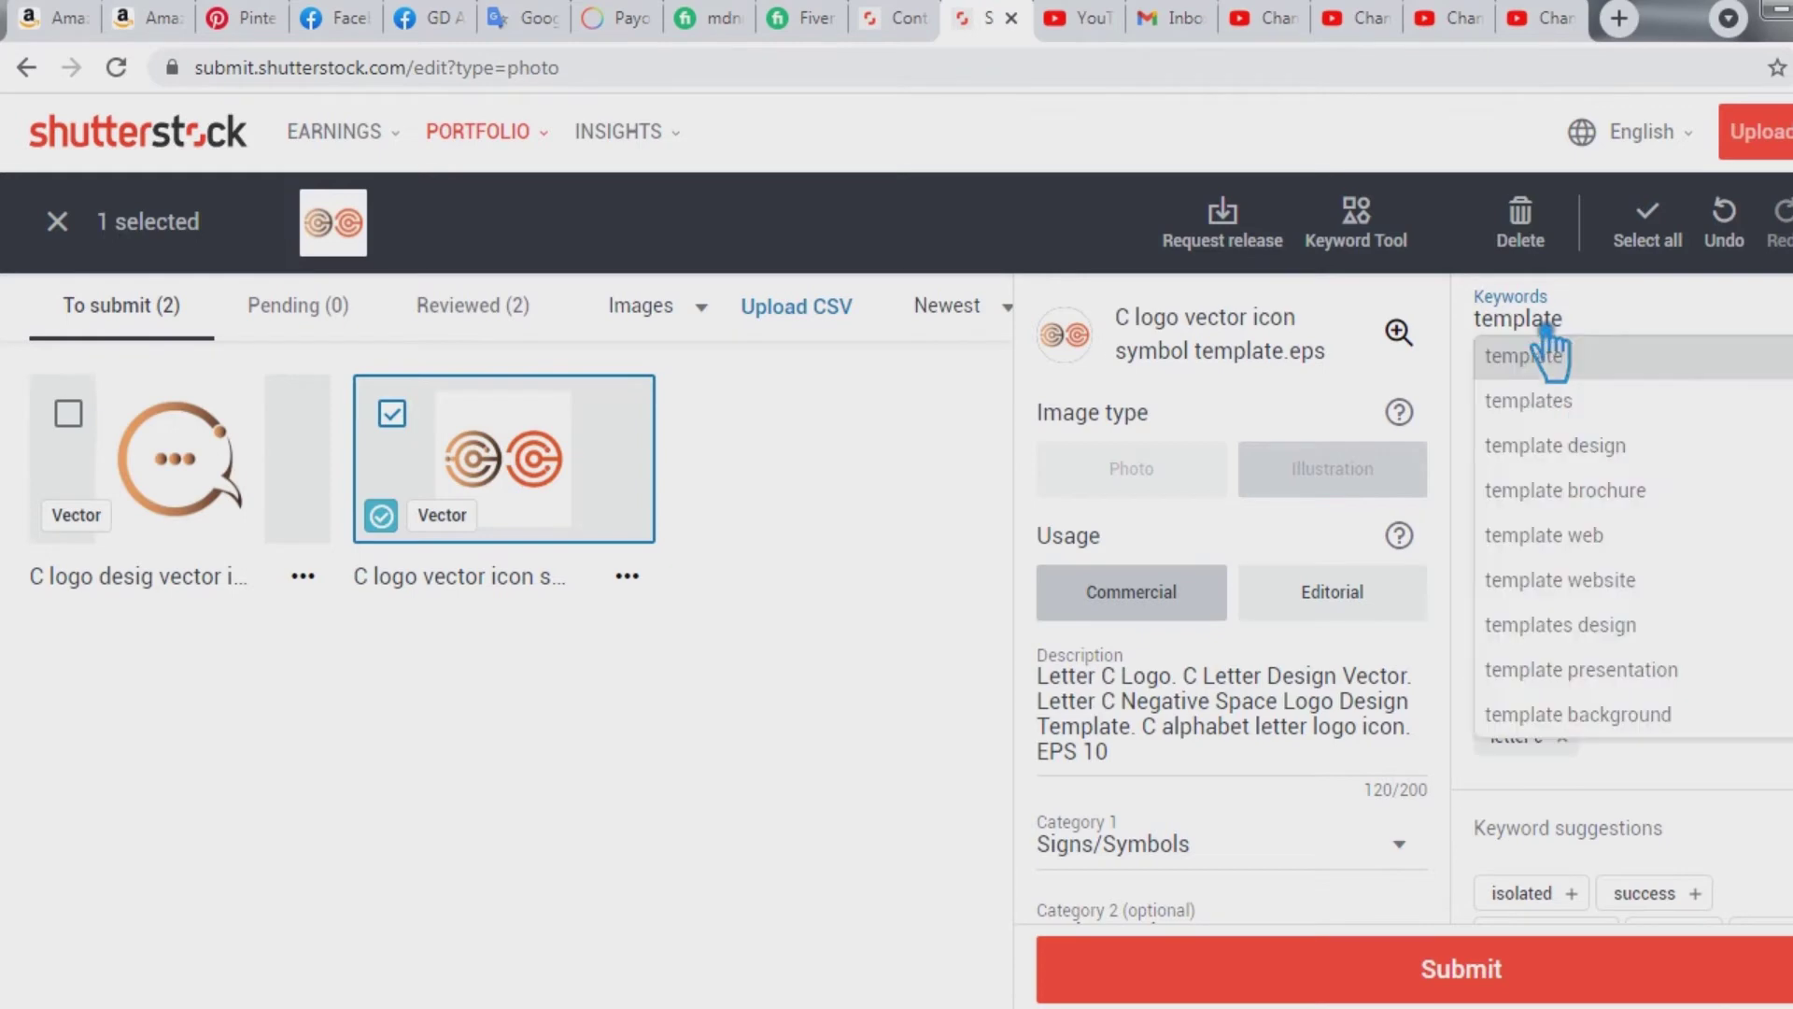
click(1550, 357)
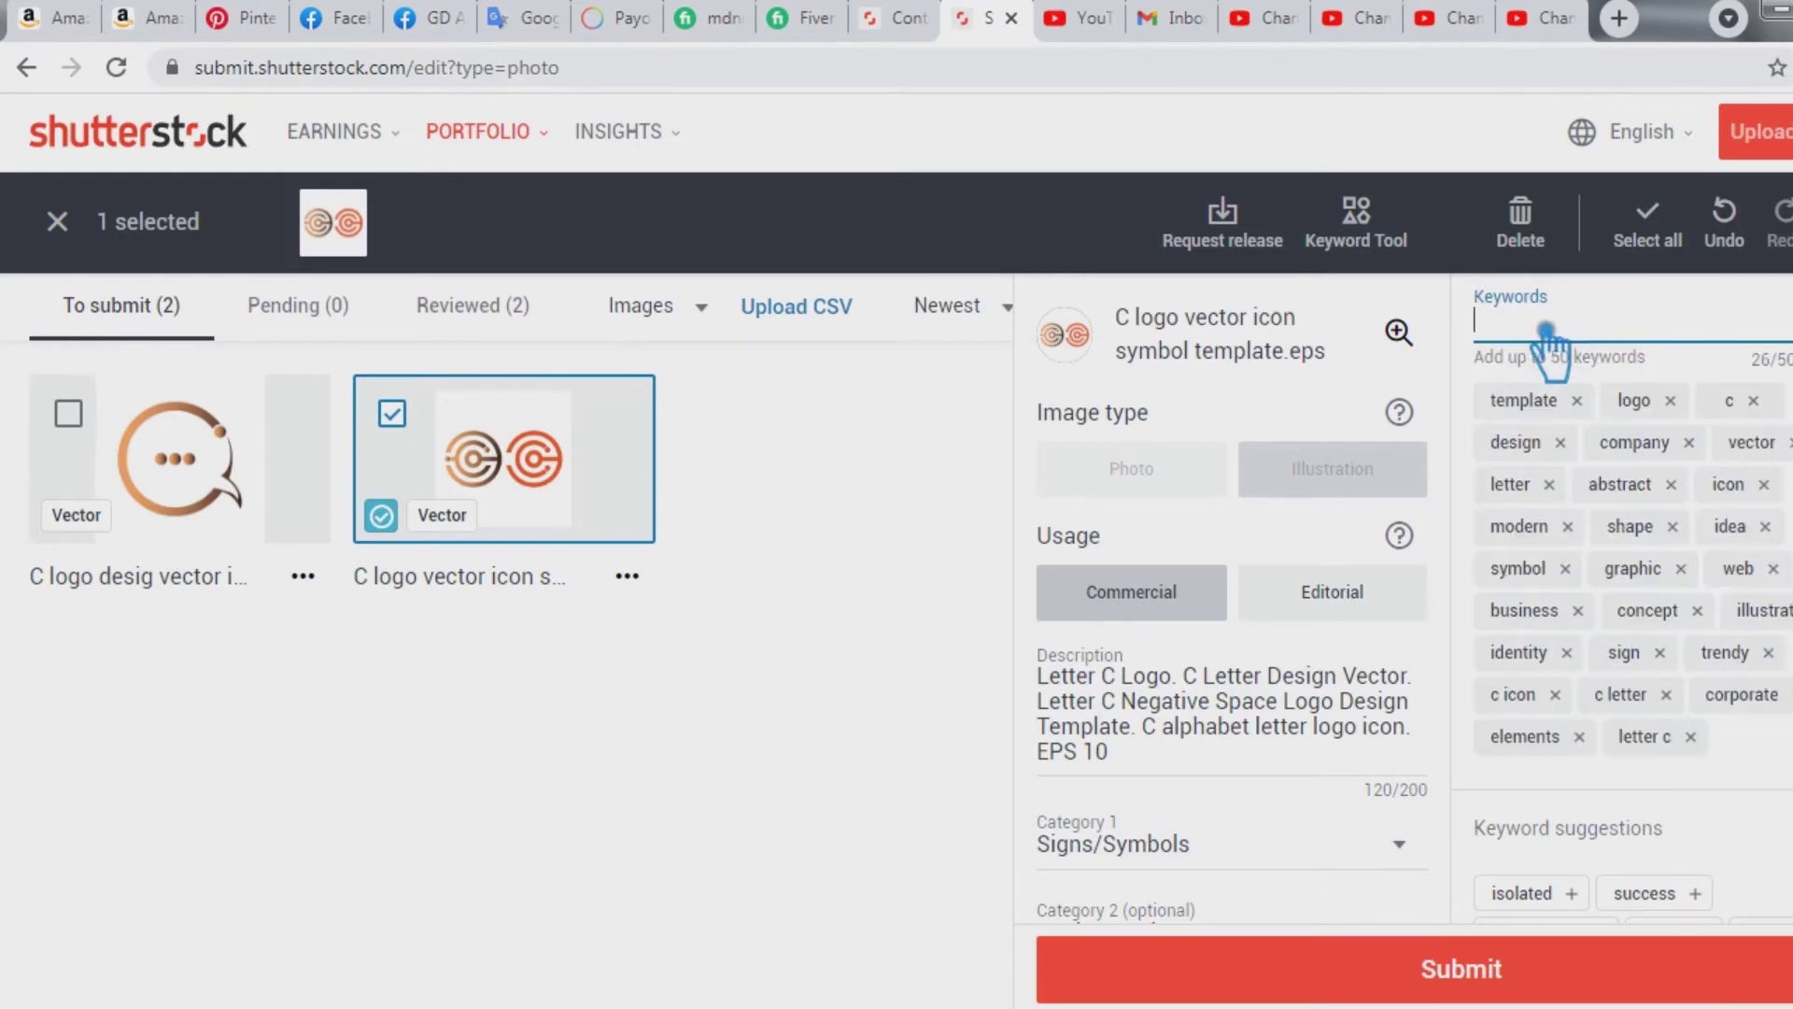
Add the suggested keywords "flat" and "circle" to the vector's keyword list.
scroll(1401, 598, down, 4)
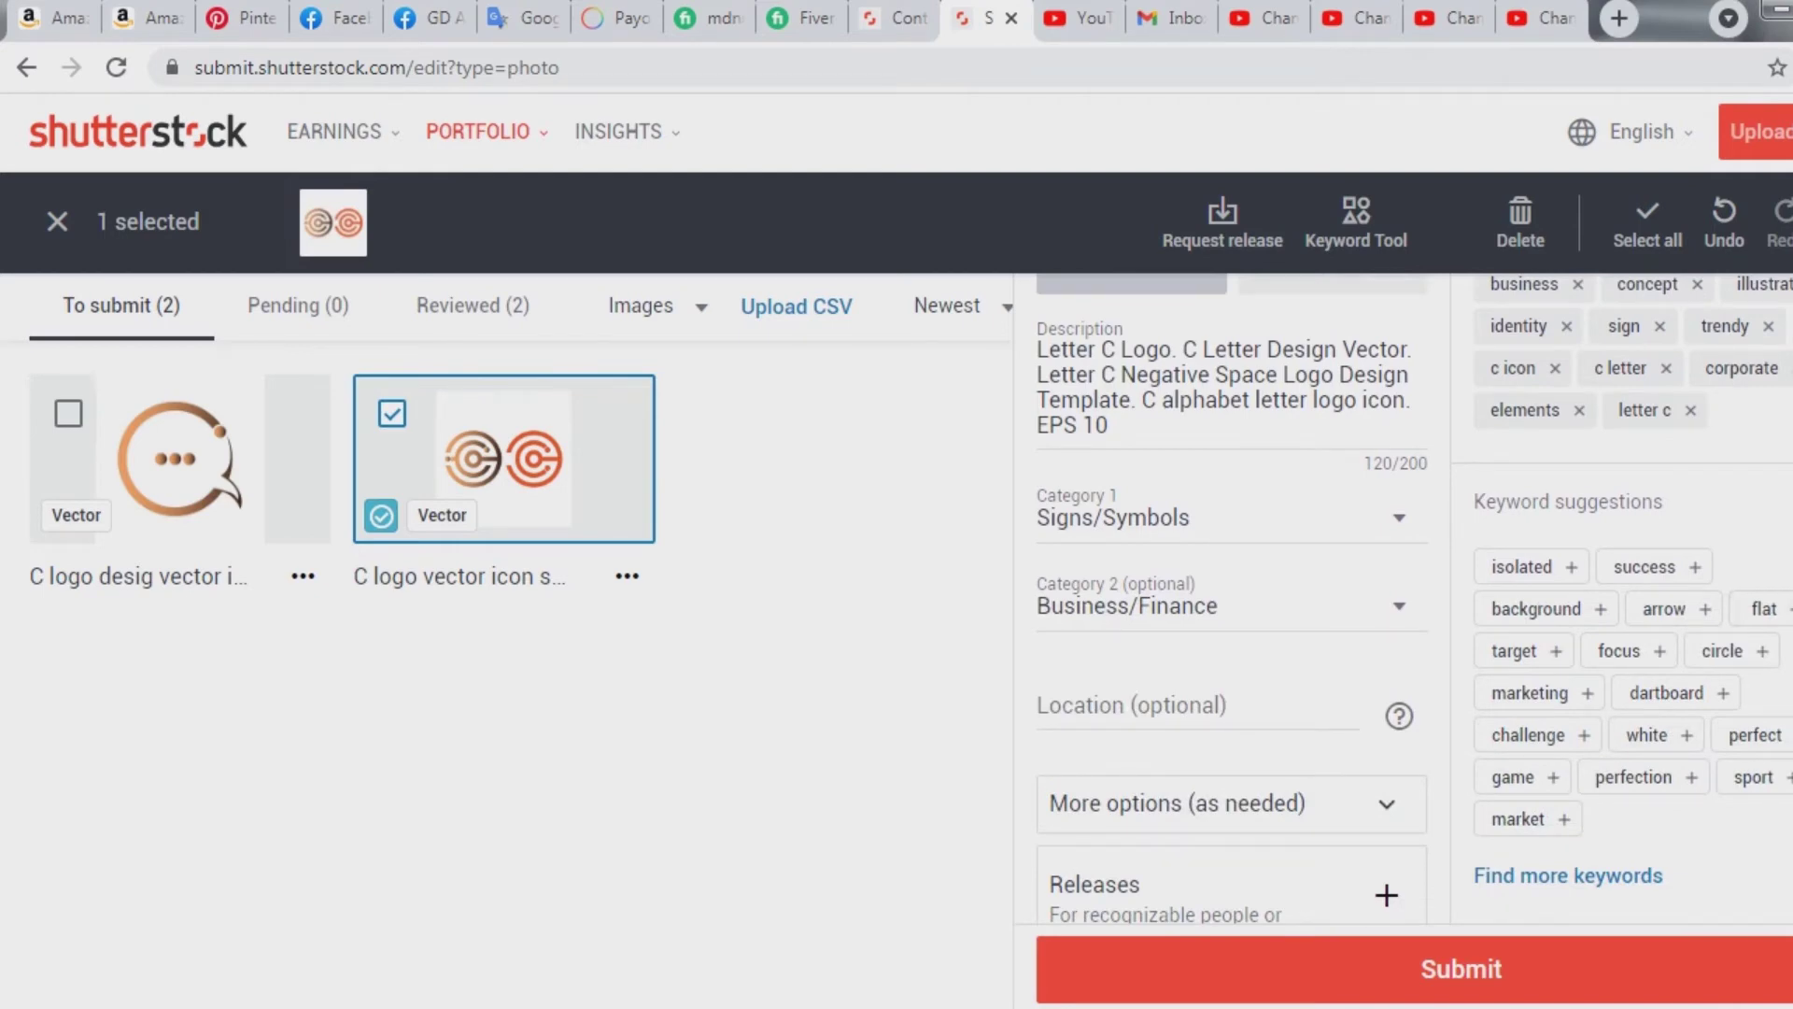
click(1764, 608)
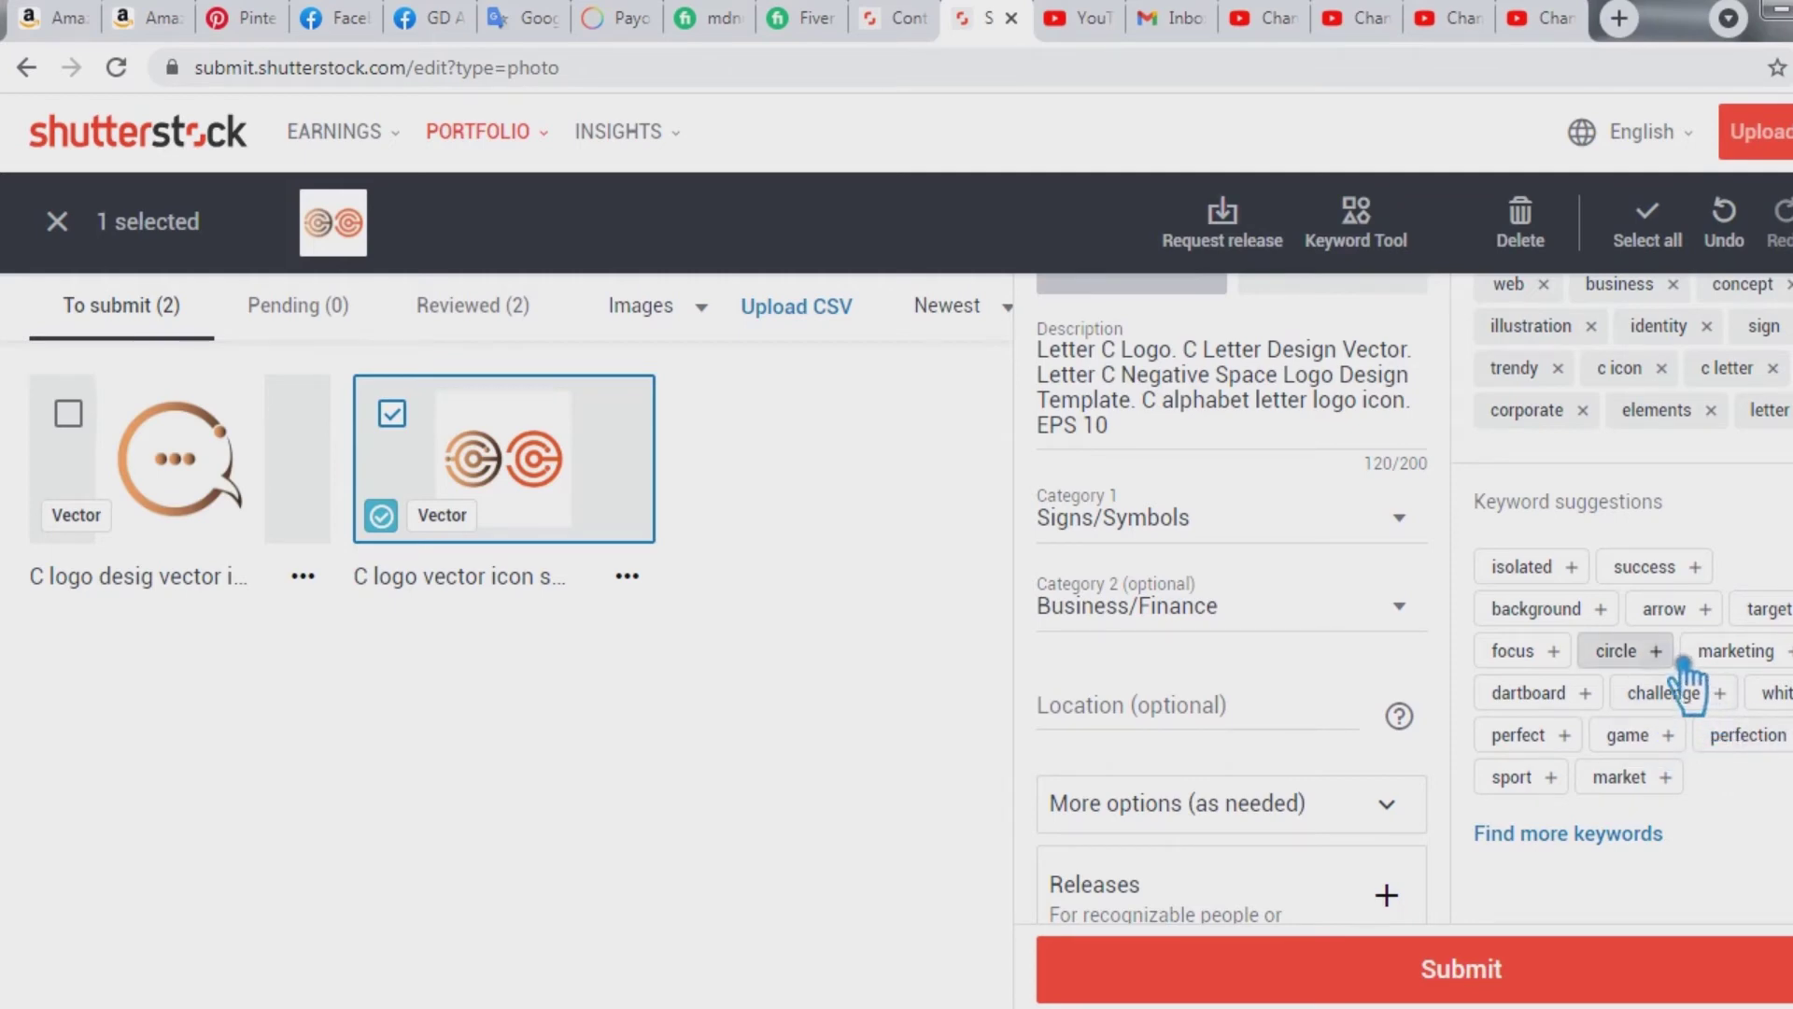
click(1648, 652)
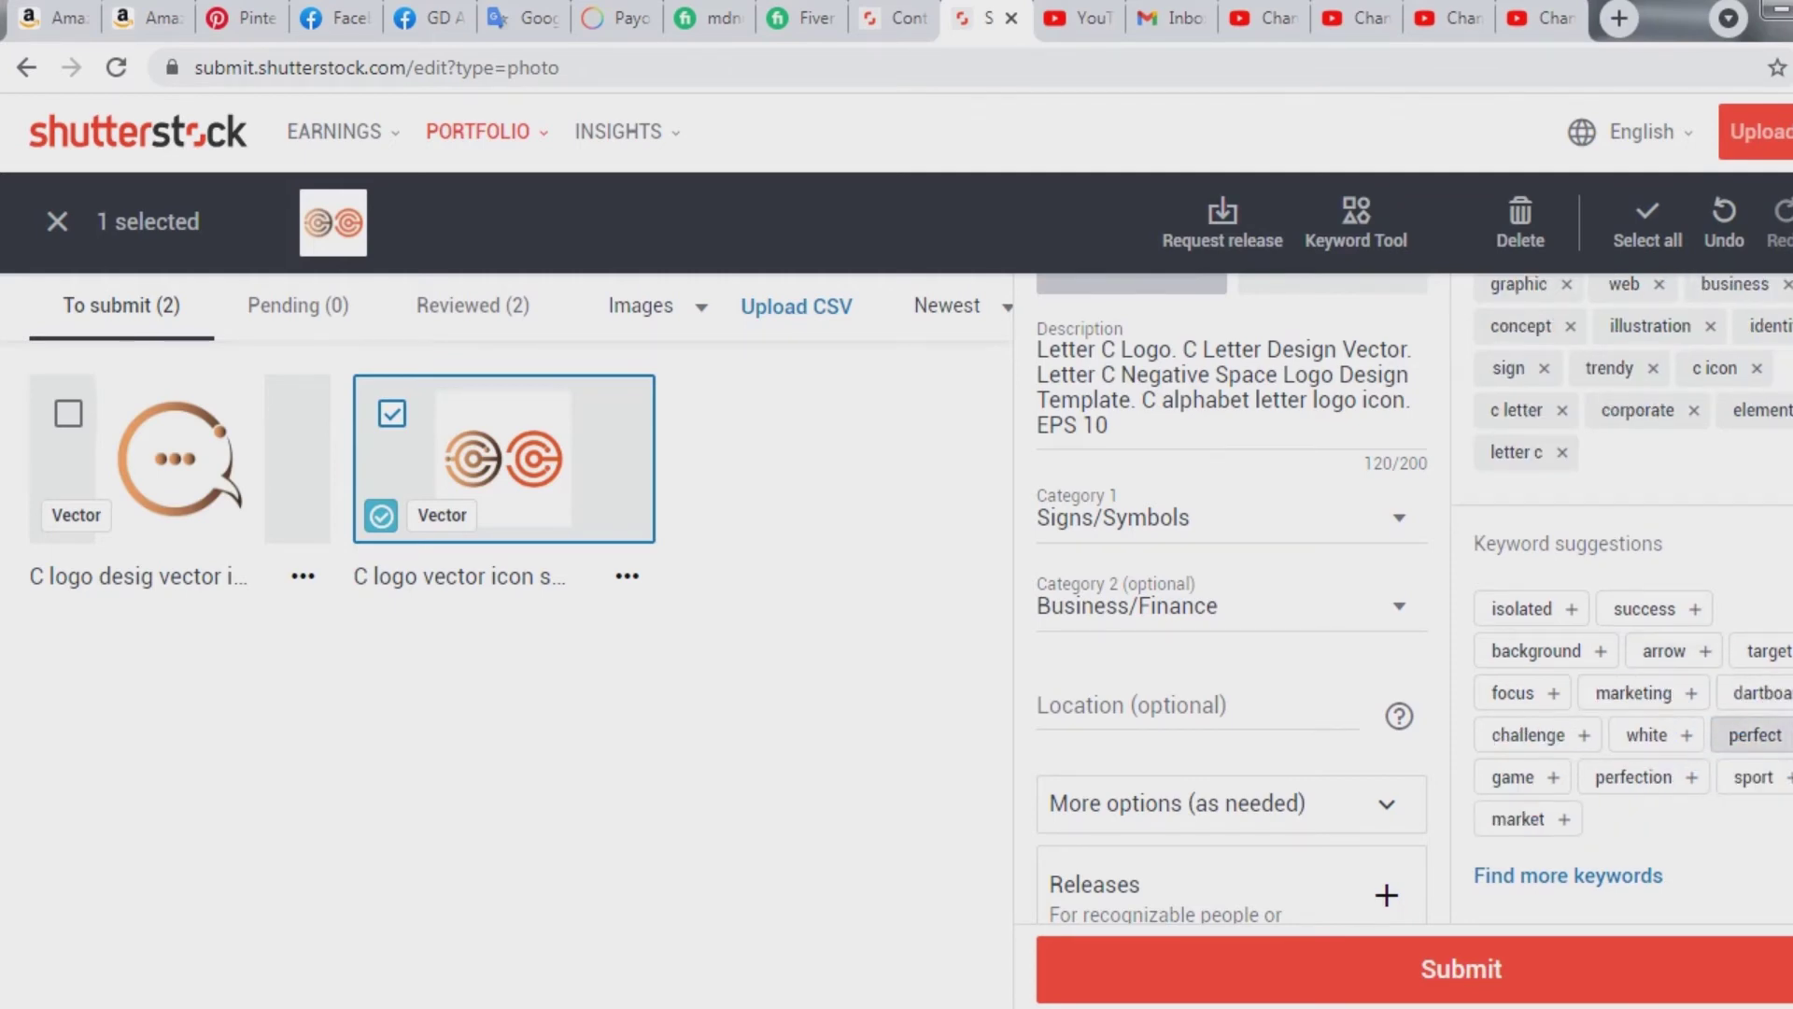
scroll(1744, 734, up, 3)
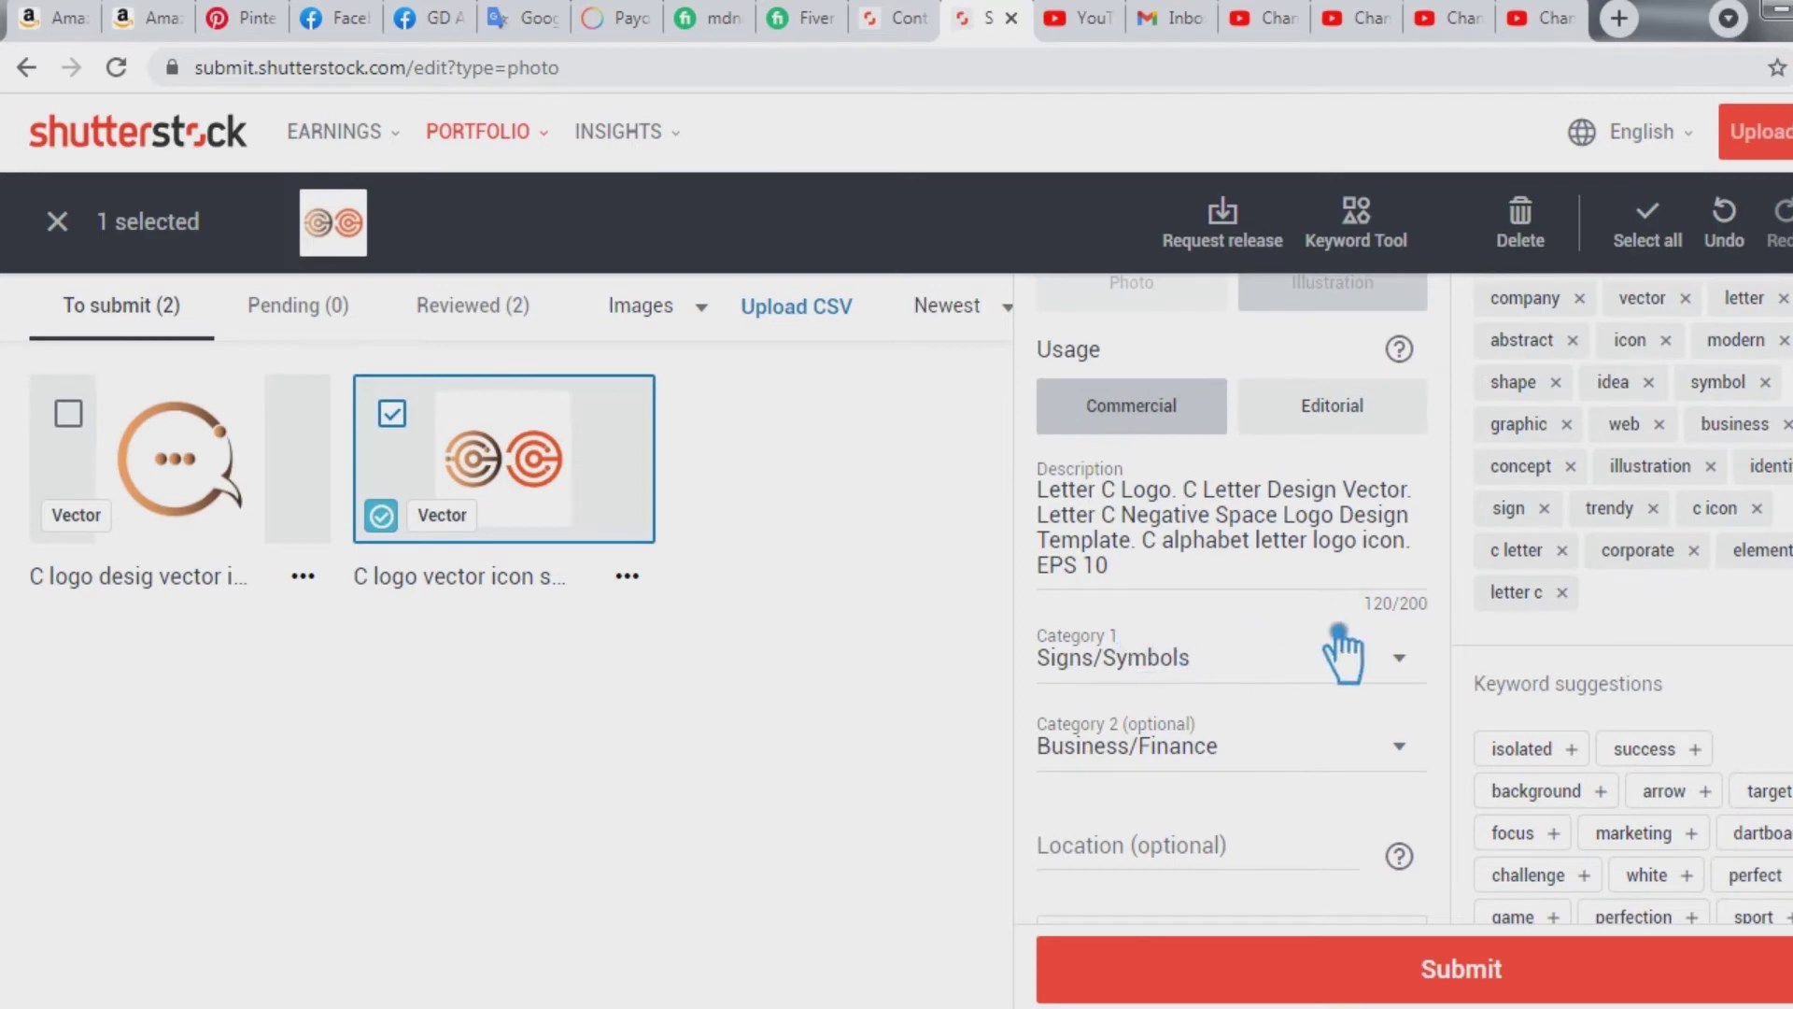
scroll(1401, 641, up, 3)
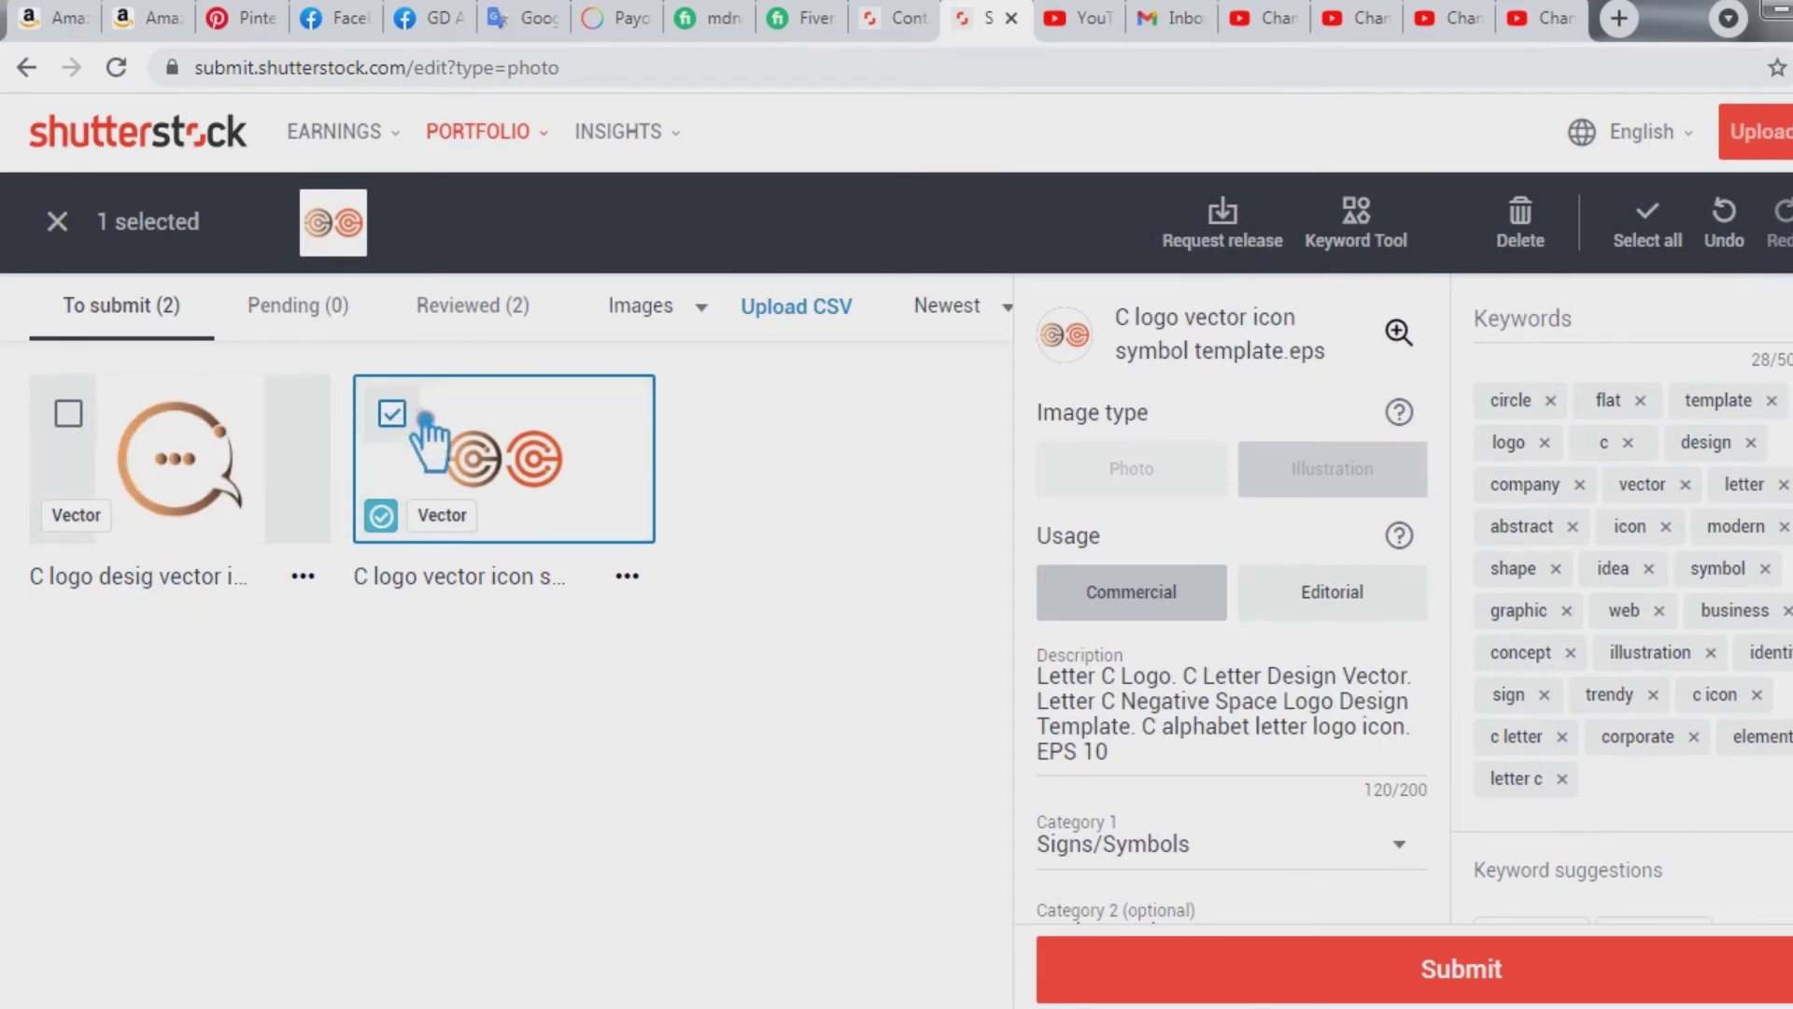
Select only the speech-bubble C logo vector and copy the second title, "Letter C Negative Space Logo Design Template…", from the Tags Word document into its description.
click(220, 439)
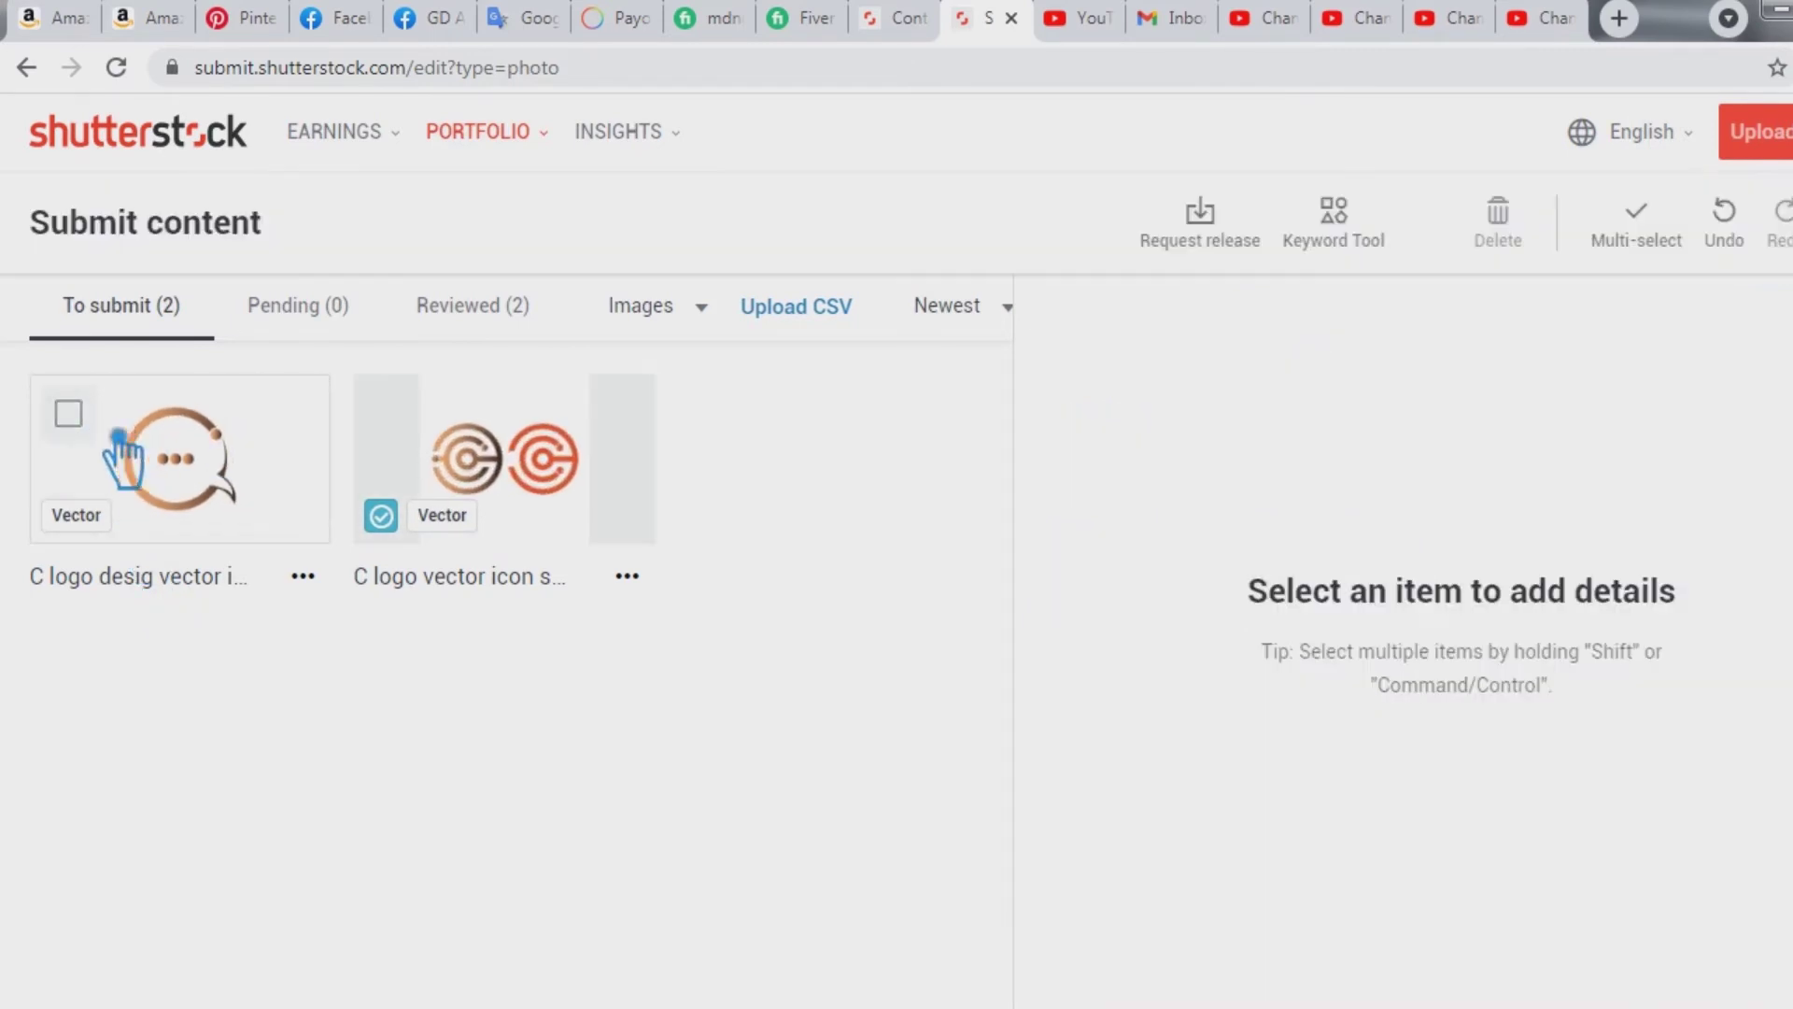
click(69, 413)
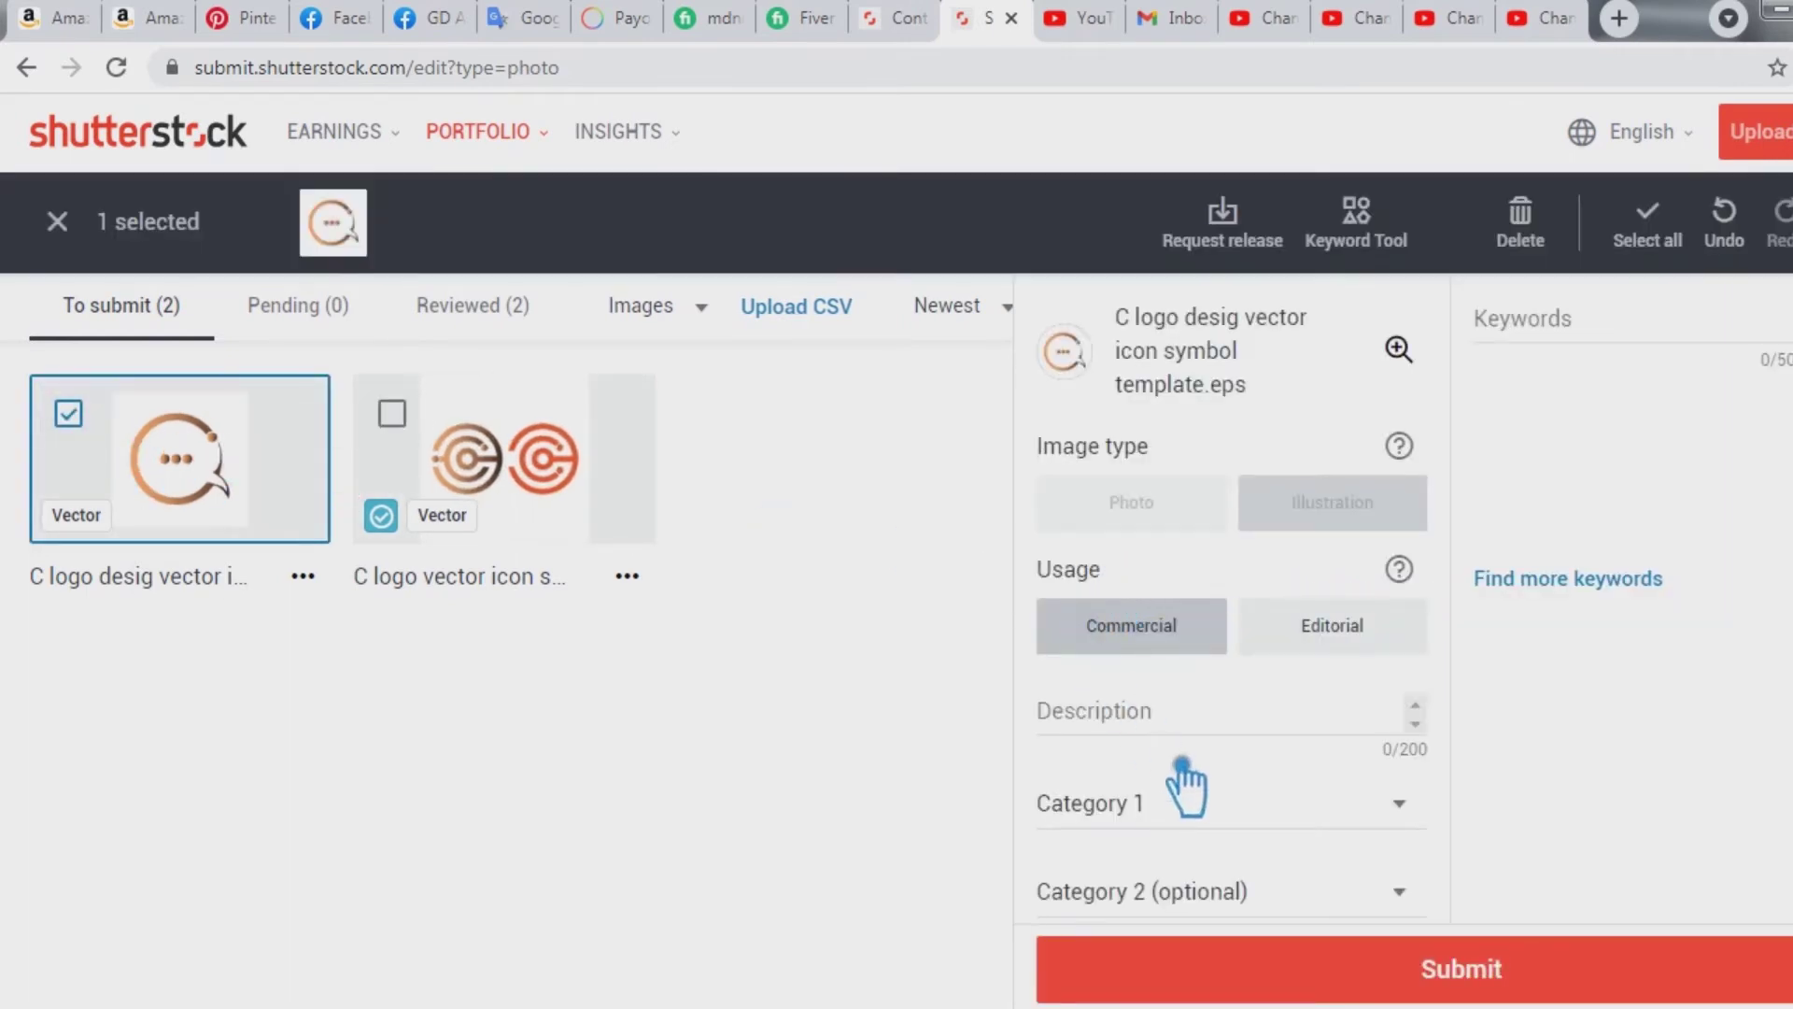
click(1134, 712)
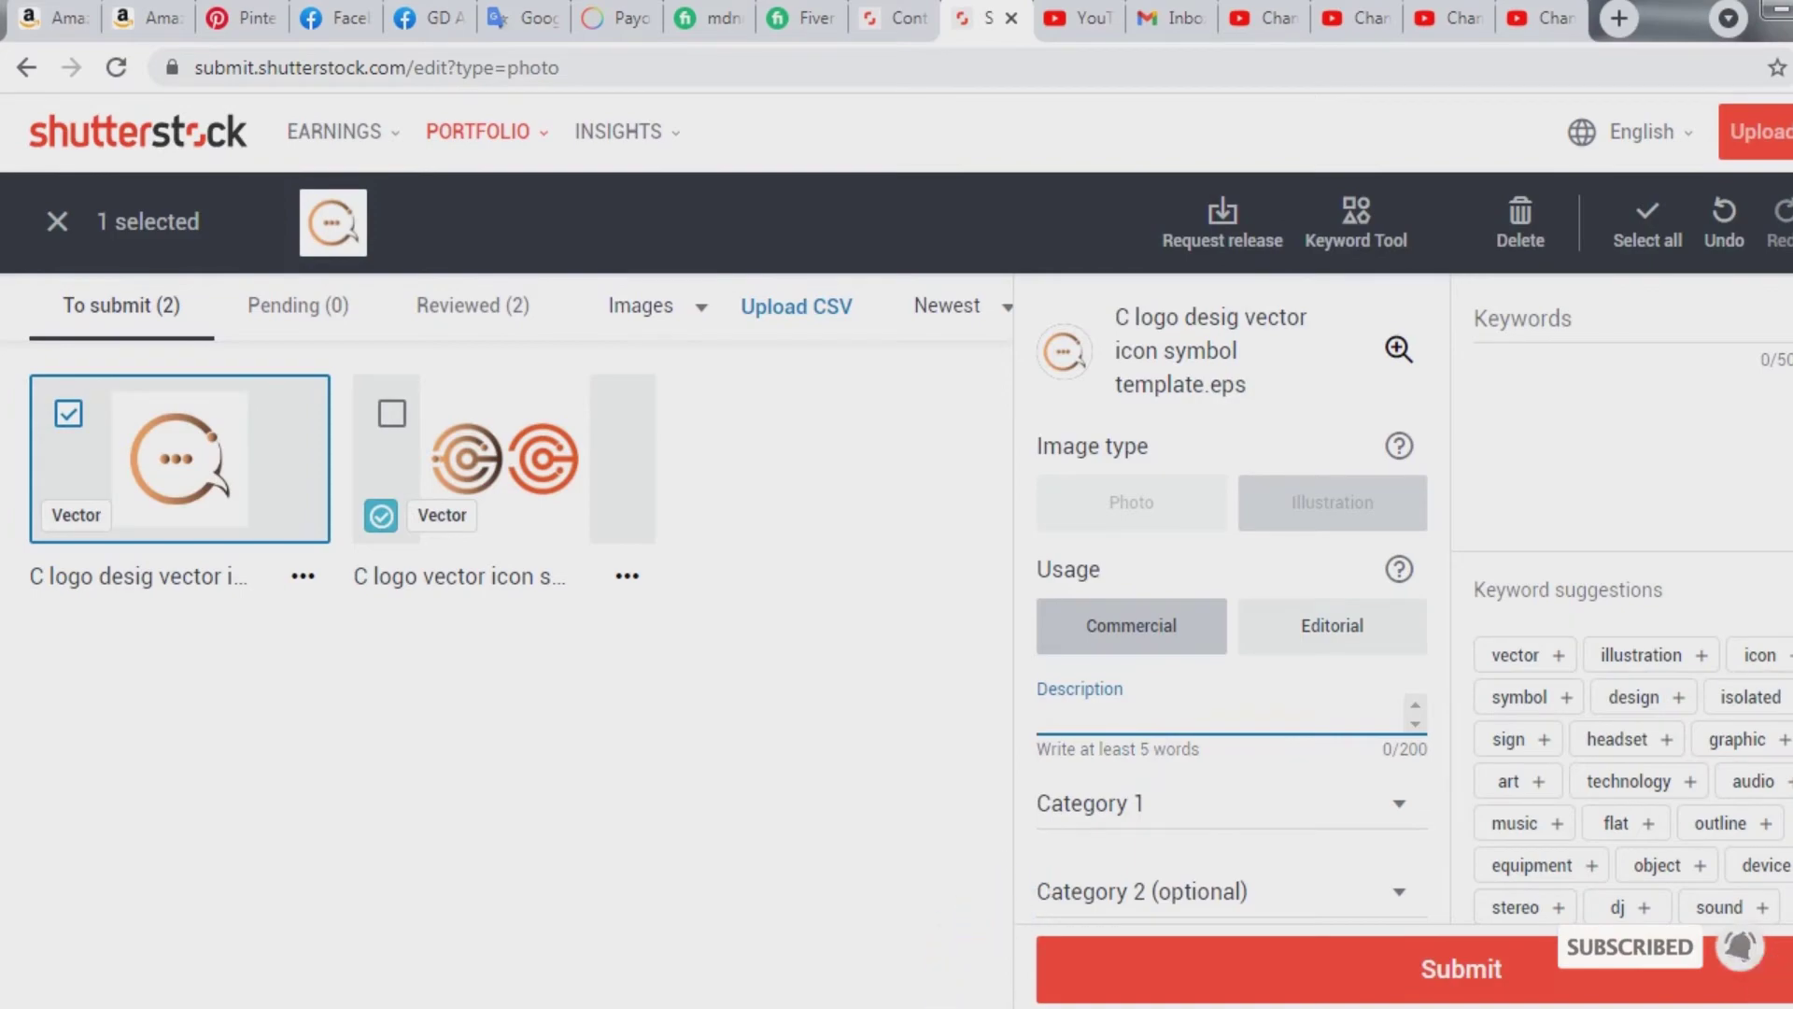
click(864, 1004)
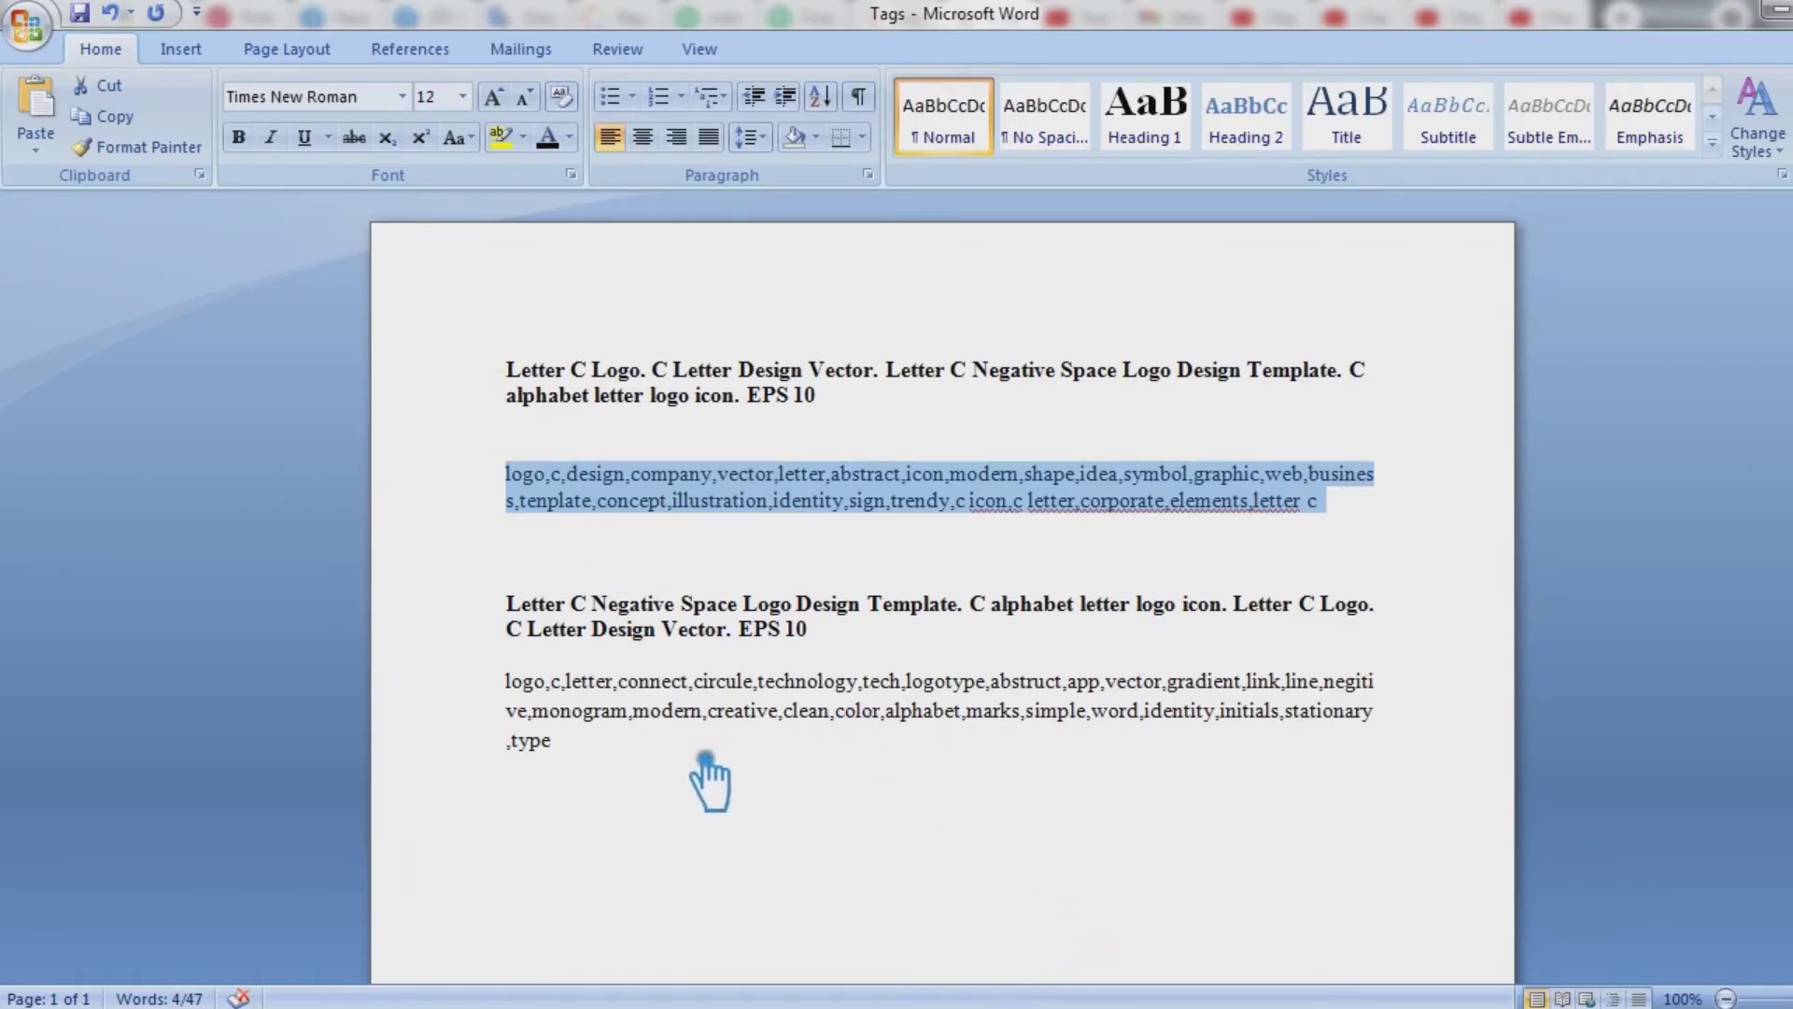
double_click(489, 617)
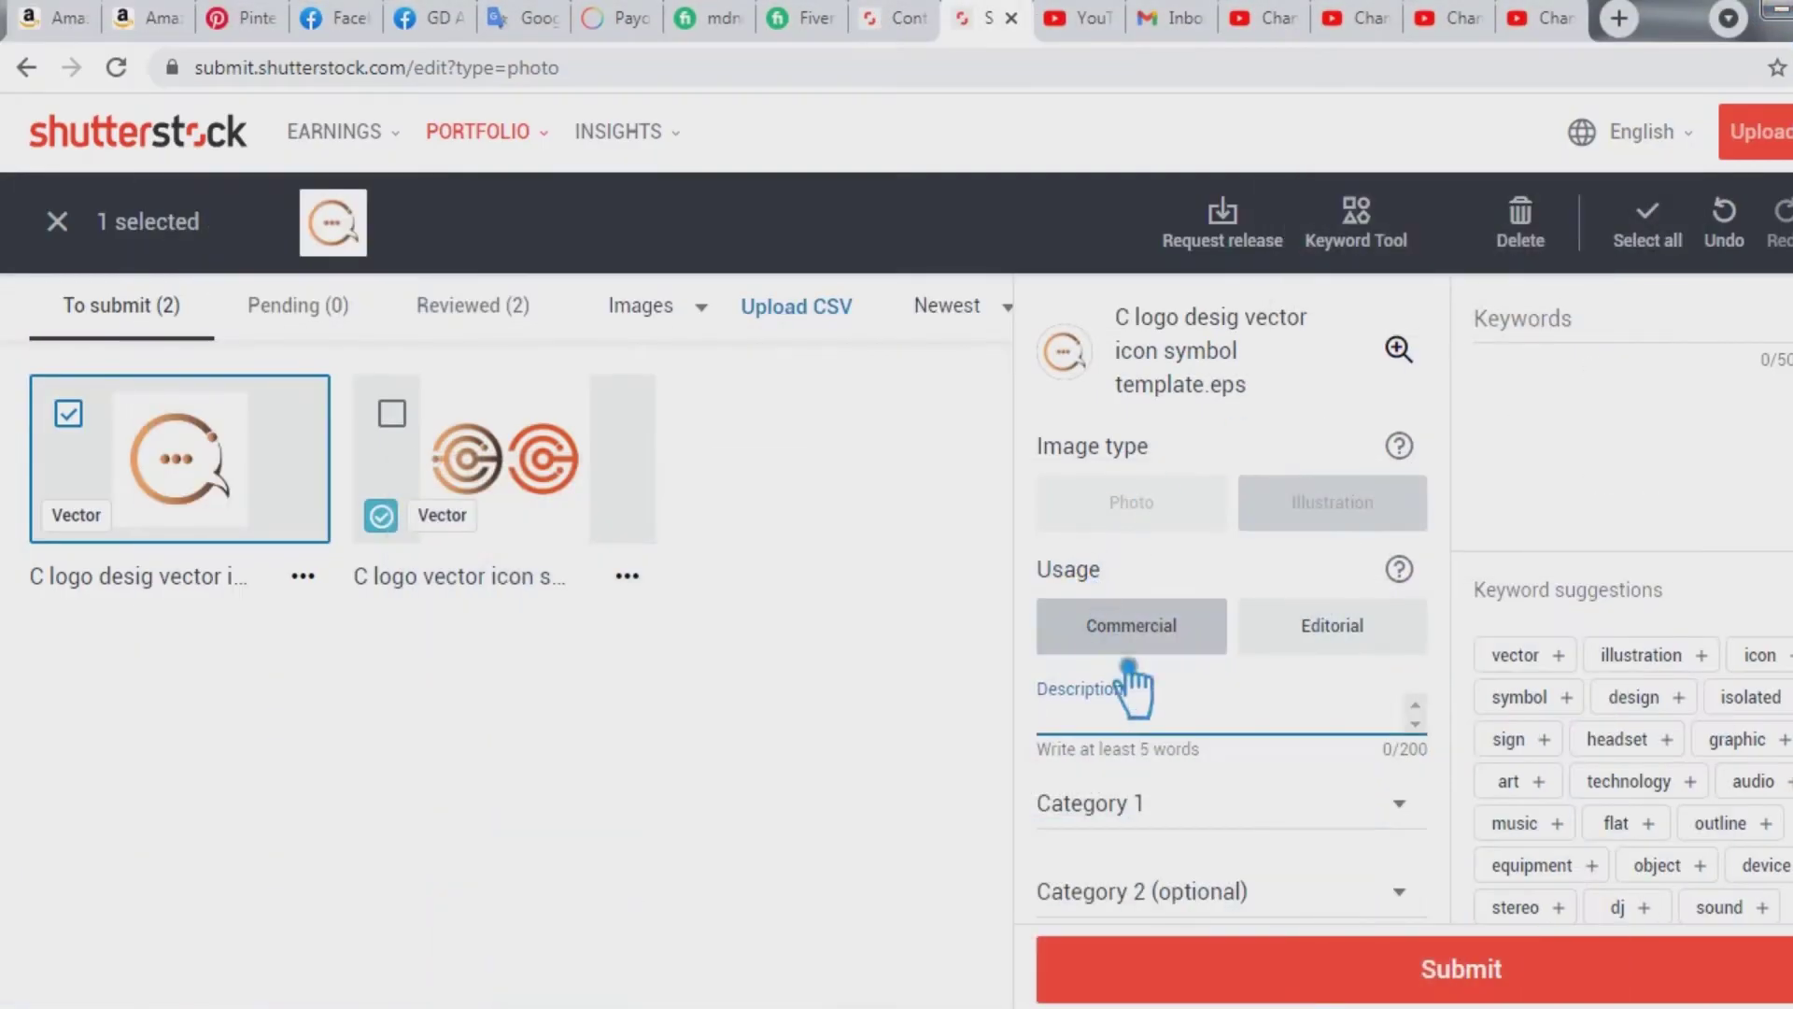
text(Letter C Negative Space Logo Design Template. C alphabet letter logo icon. Letter C Logo. C Letter Design Vector. EPS 10)
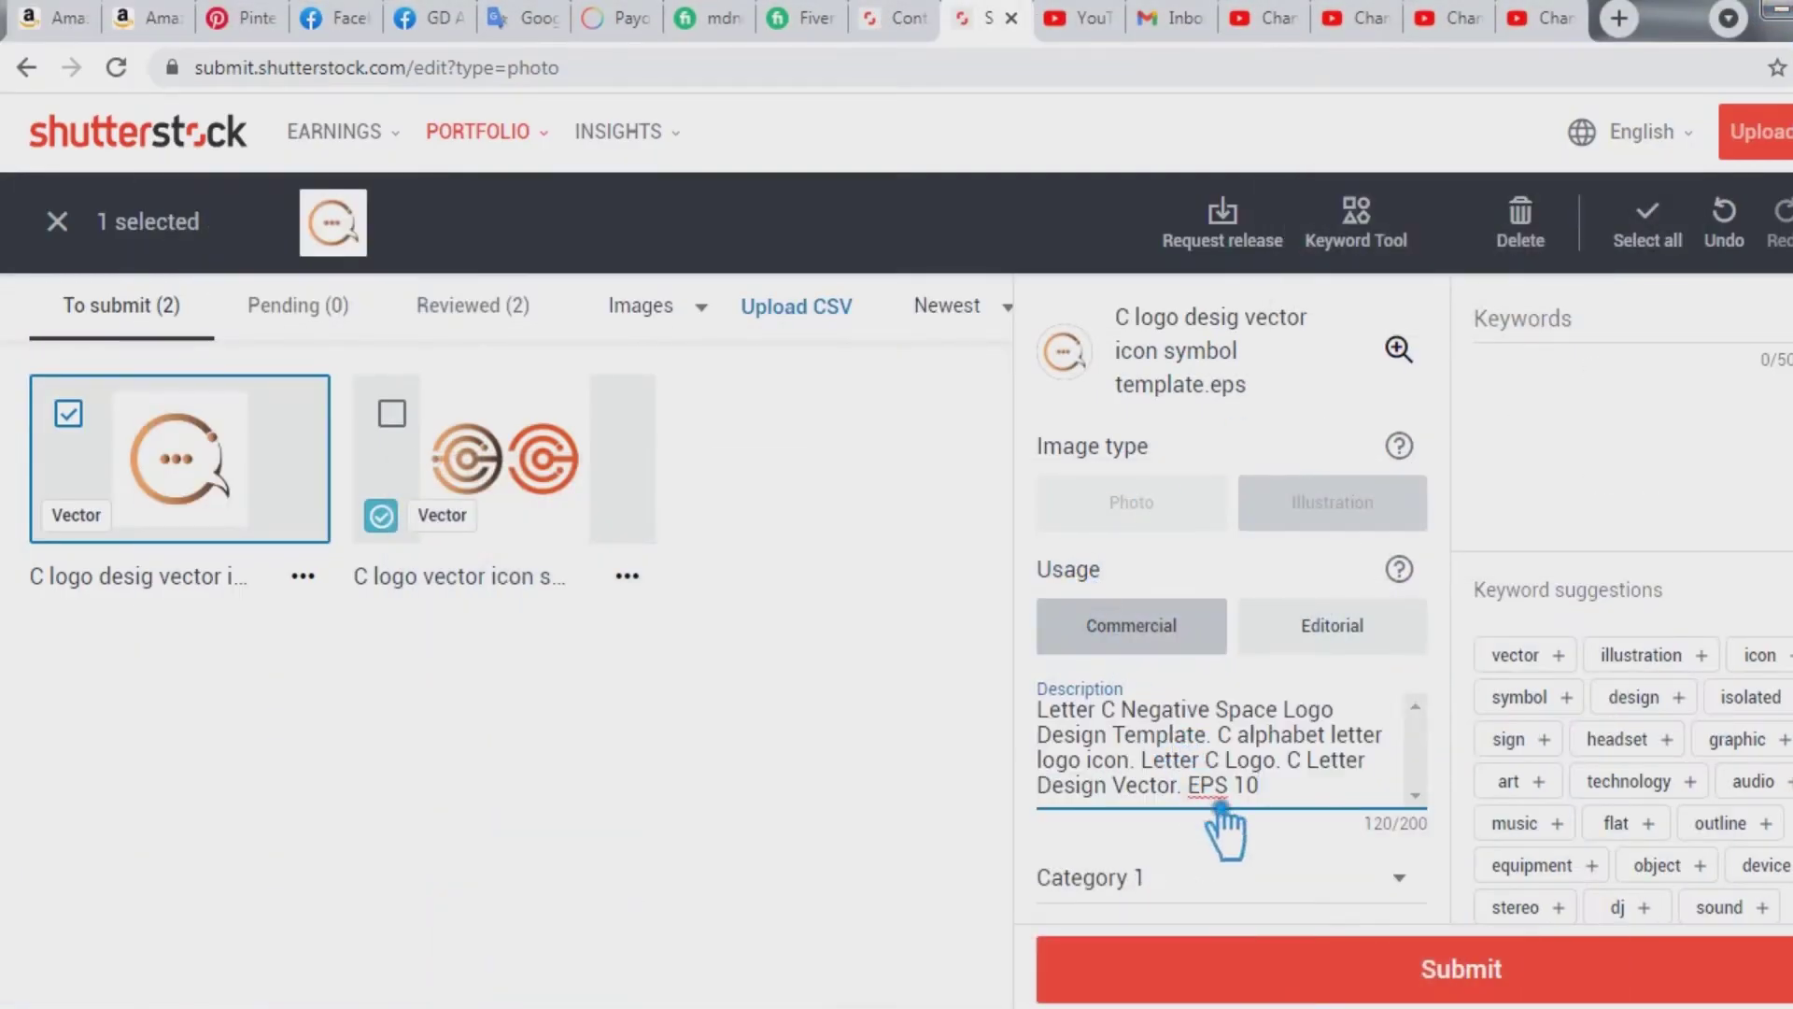
Set the speech-bubble logo's Category 1 to Signs/Symbols and Category 2 to Business/Finance.
scroll(1279, 815, down, 2)
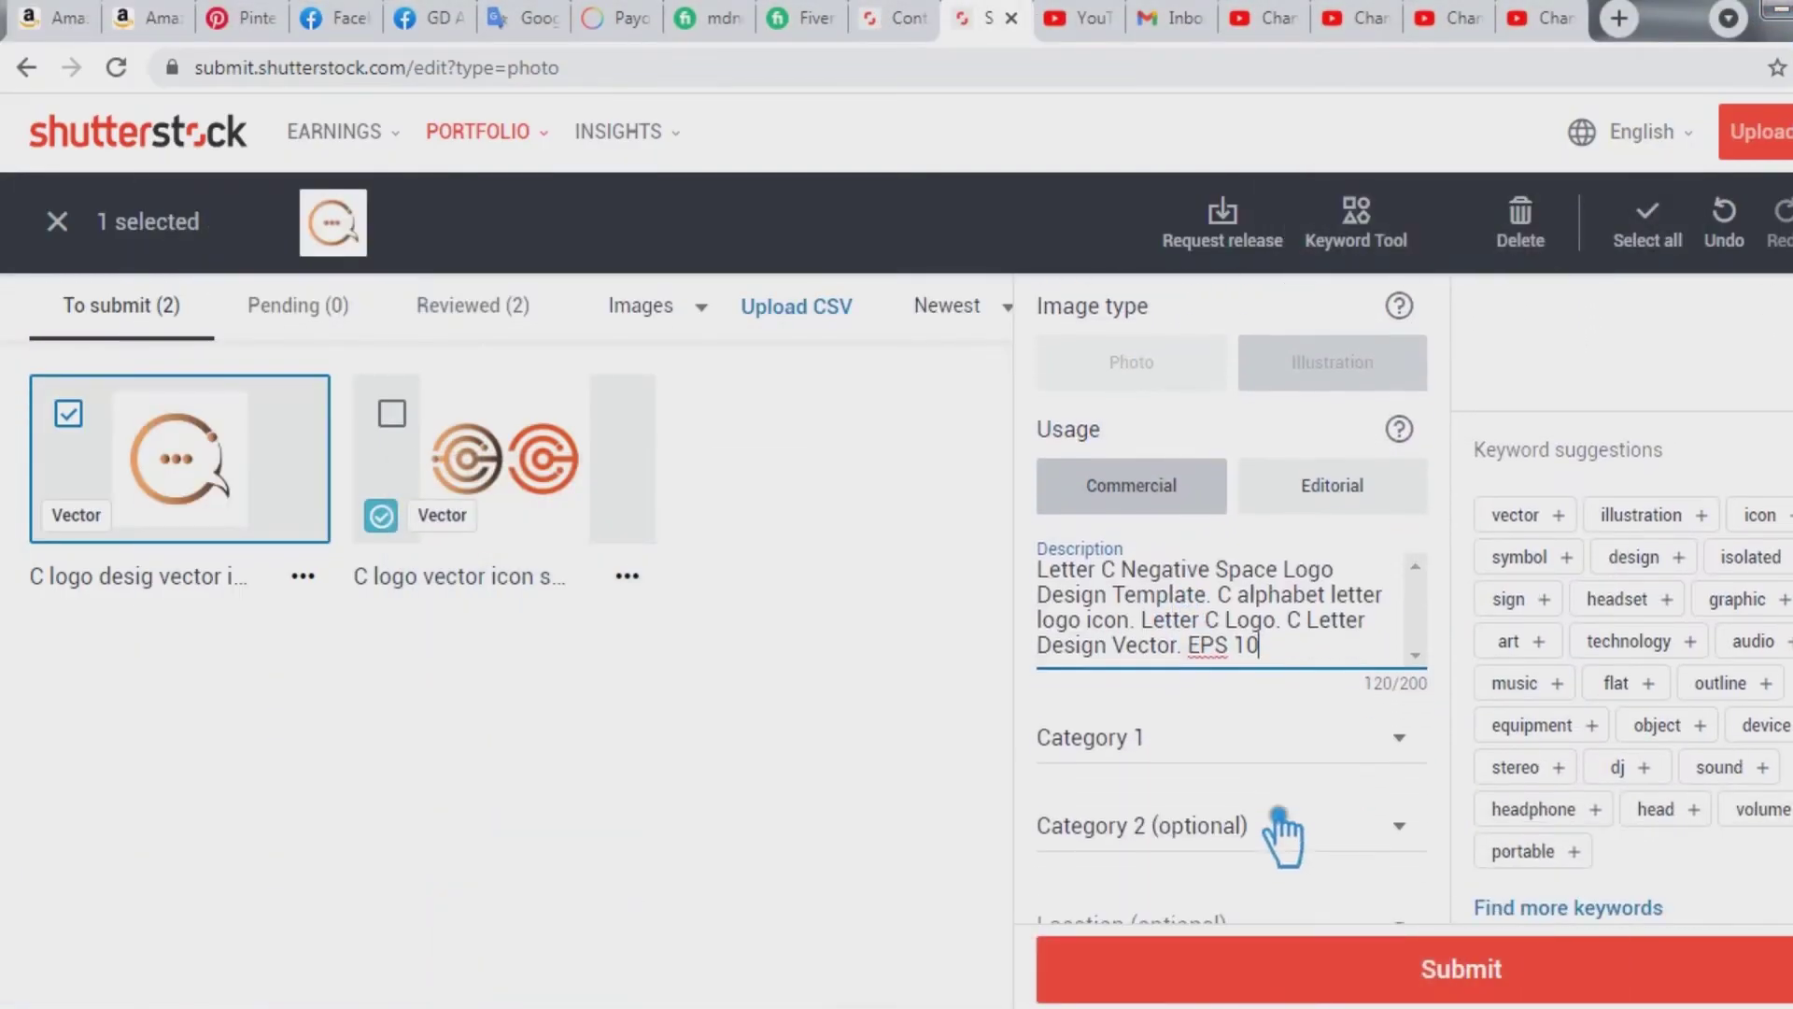
click(1417, 743)
scroll(1275, 748, down, 4)
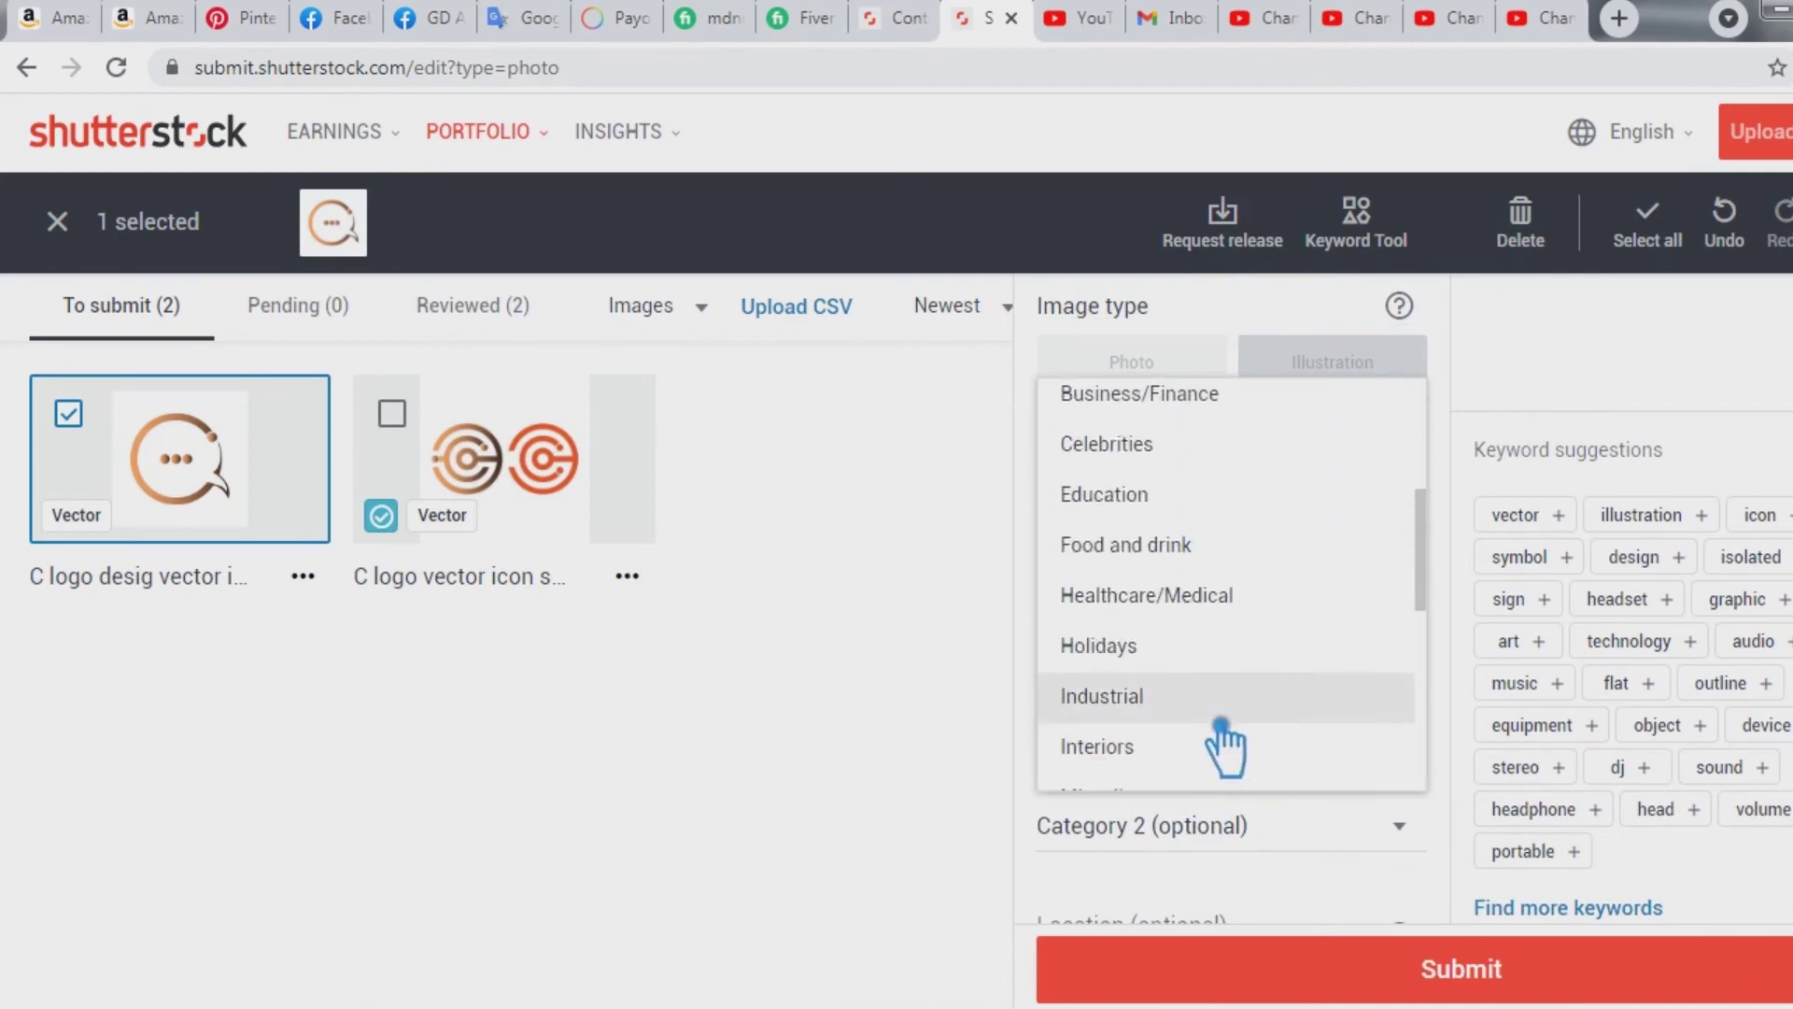
scroll(1214, 719, down, 4)
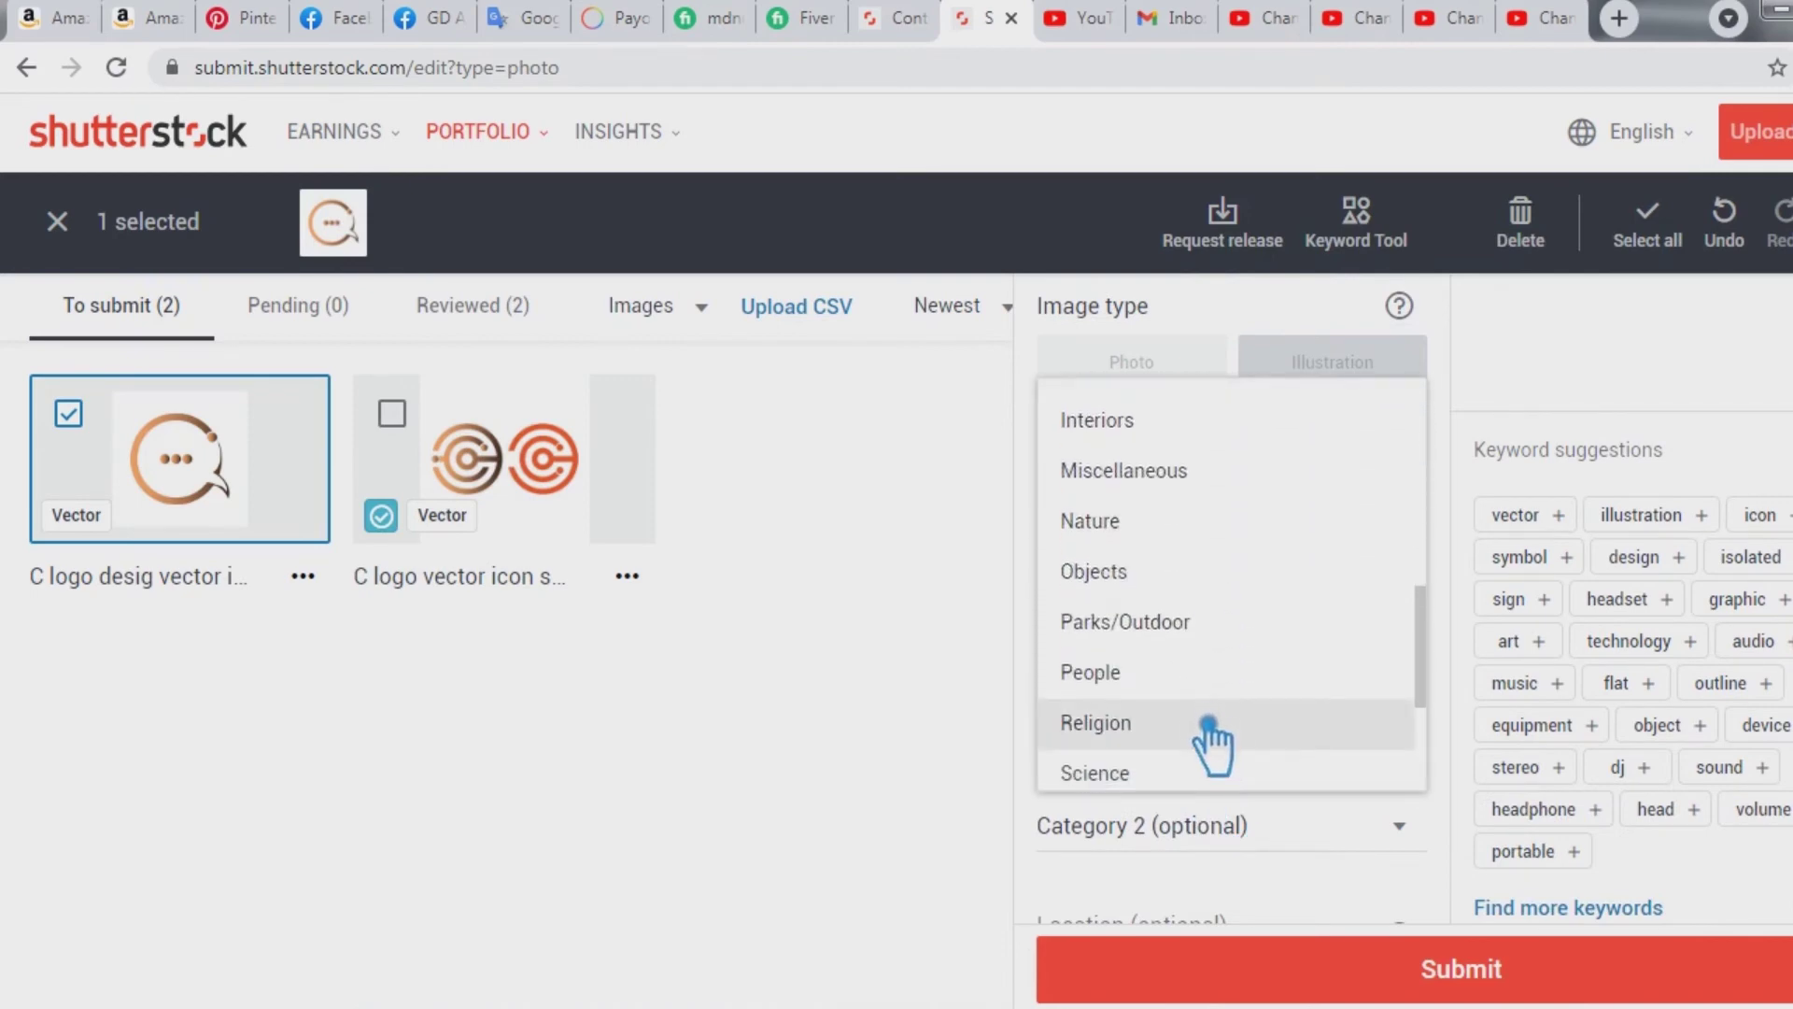
scroll(1209, 742, down, 3)
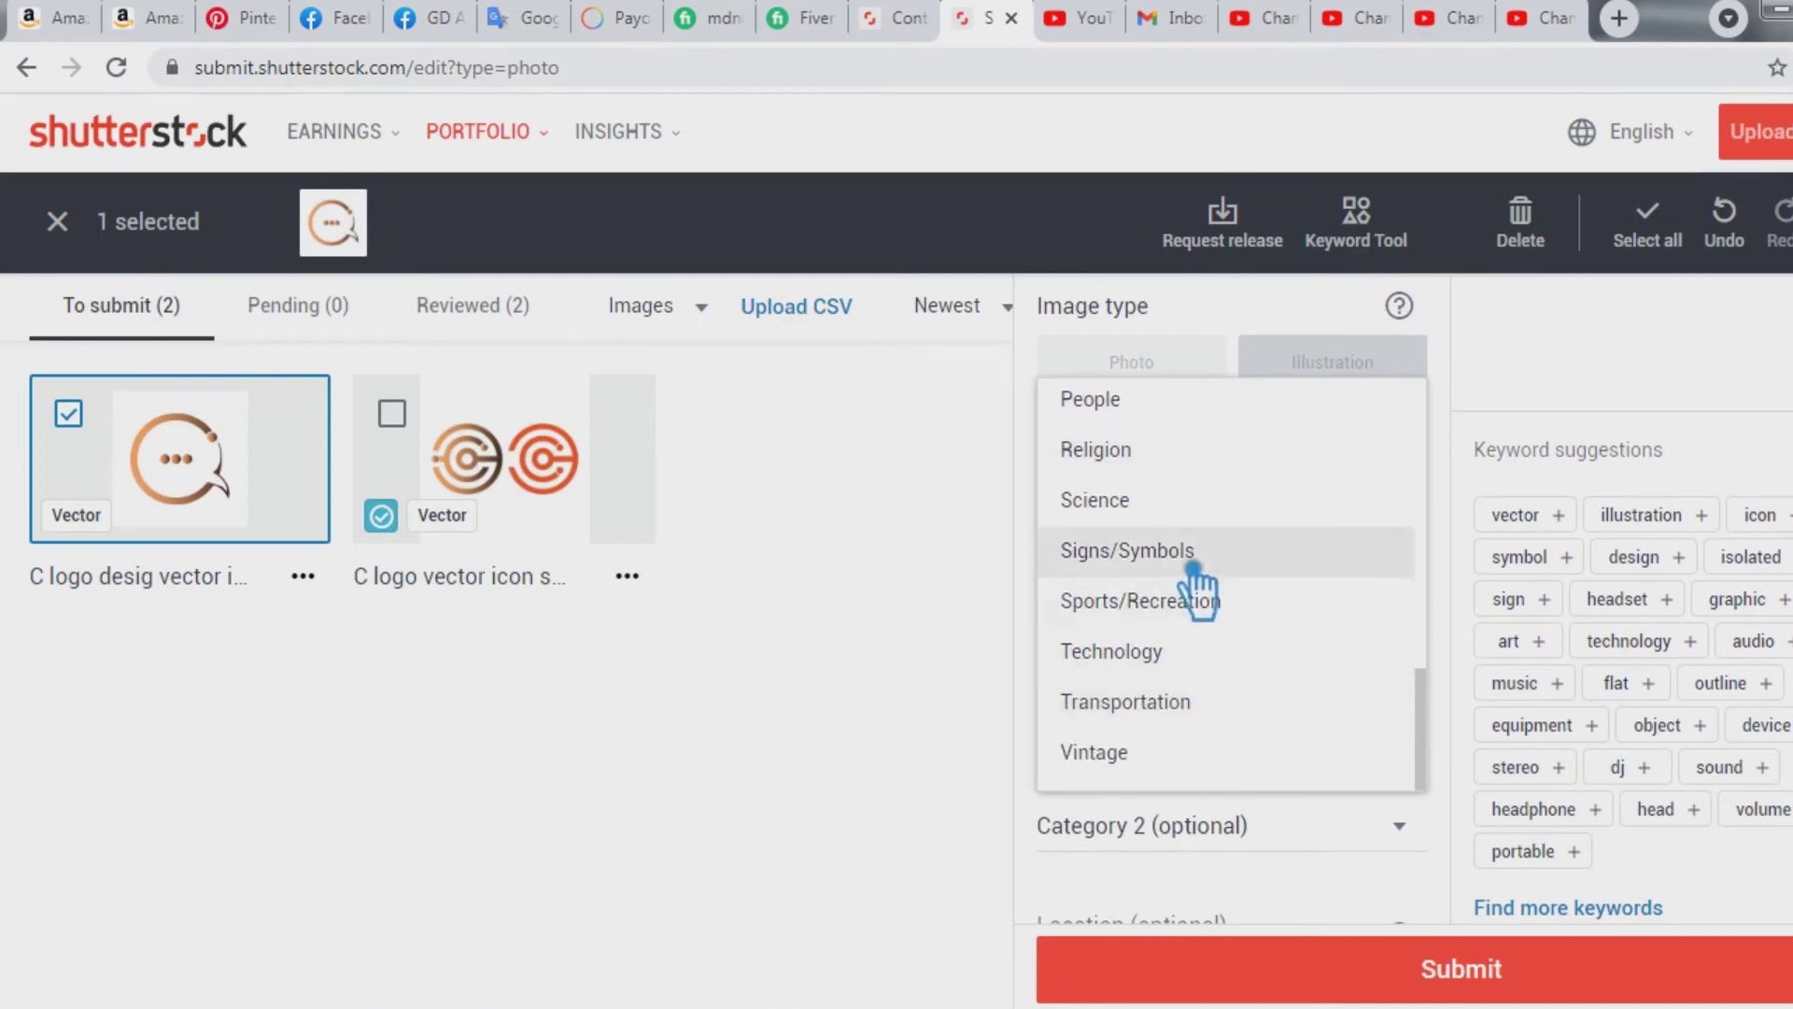
click(1193, 560)
scroll(1405, 934, down, 2)
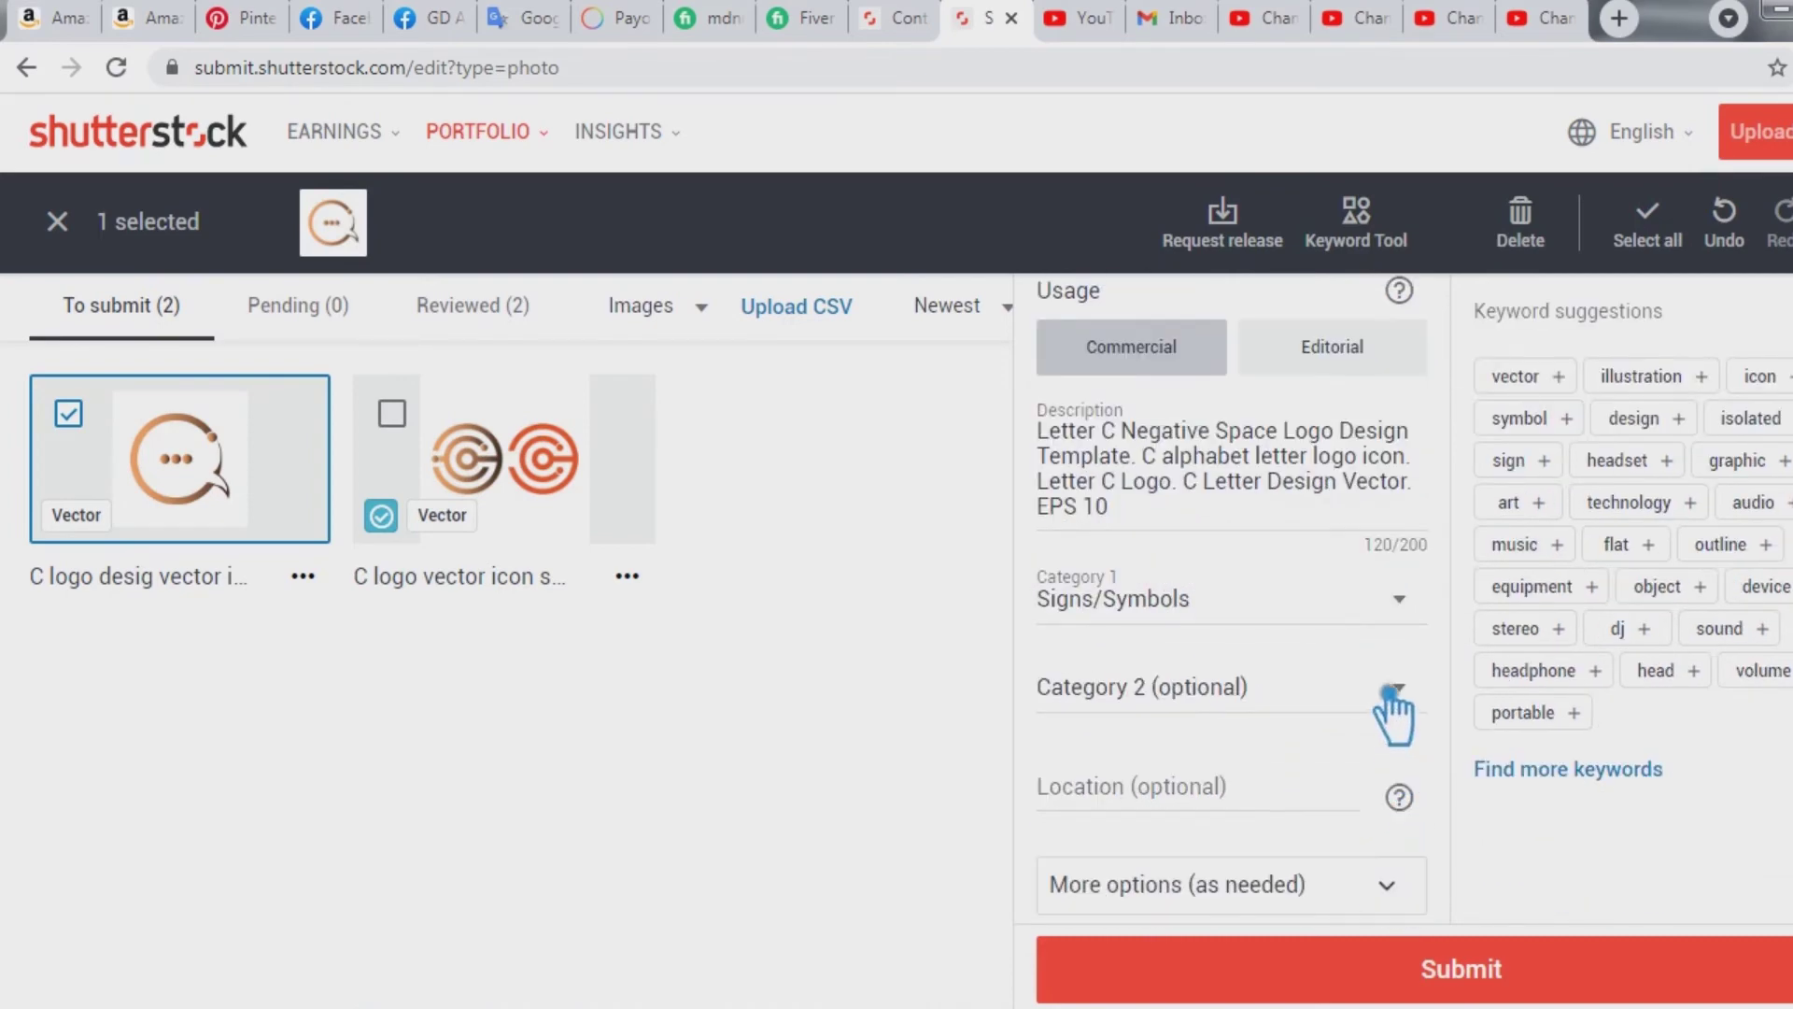
click(1391, 689)
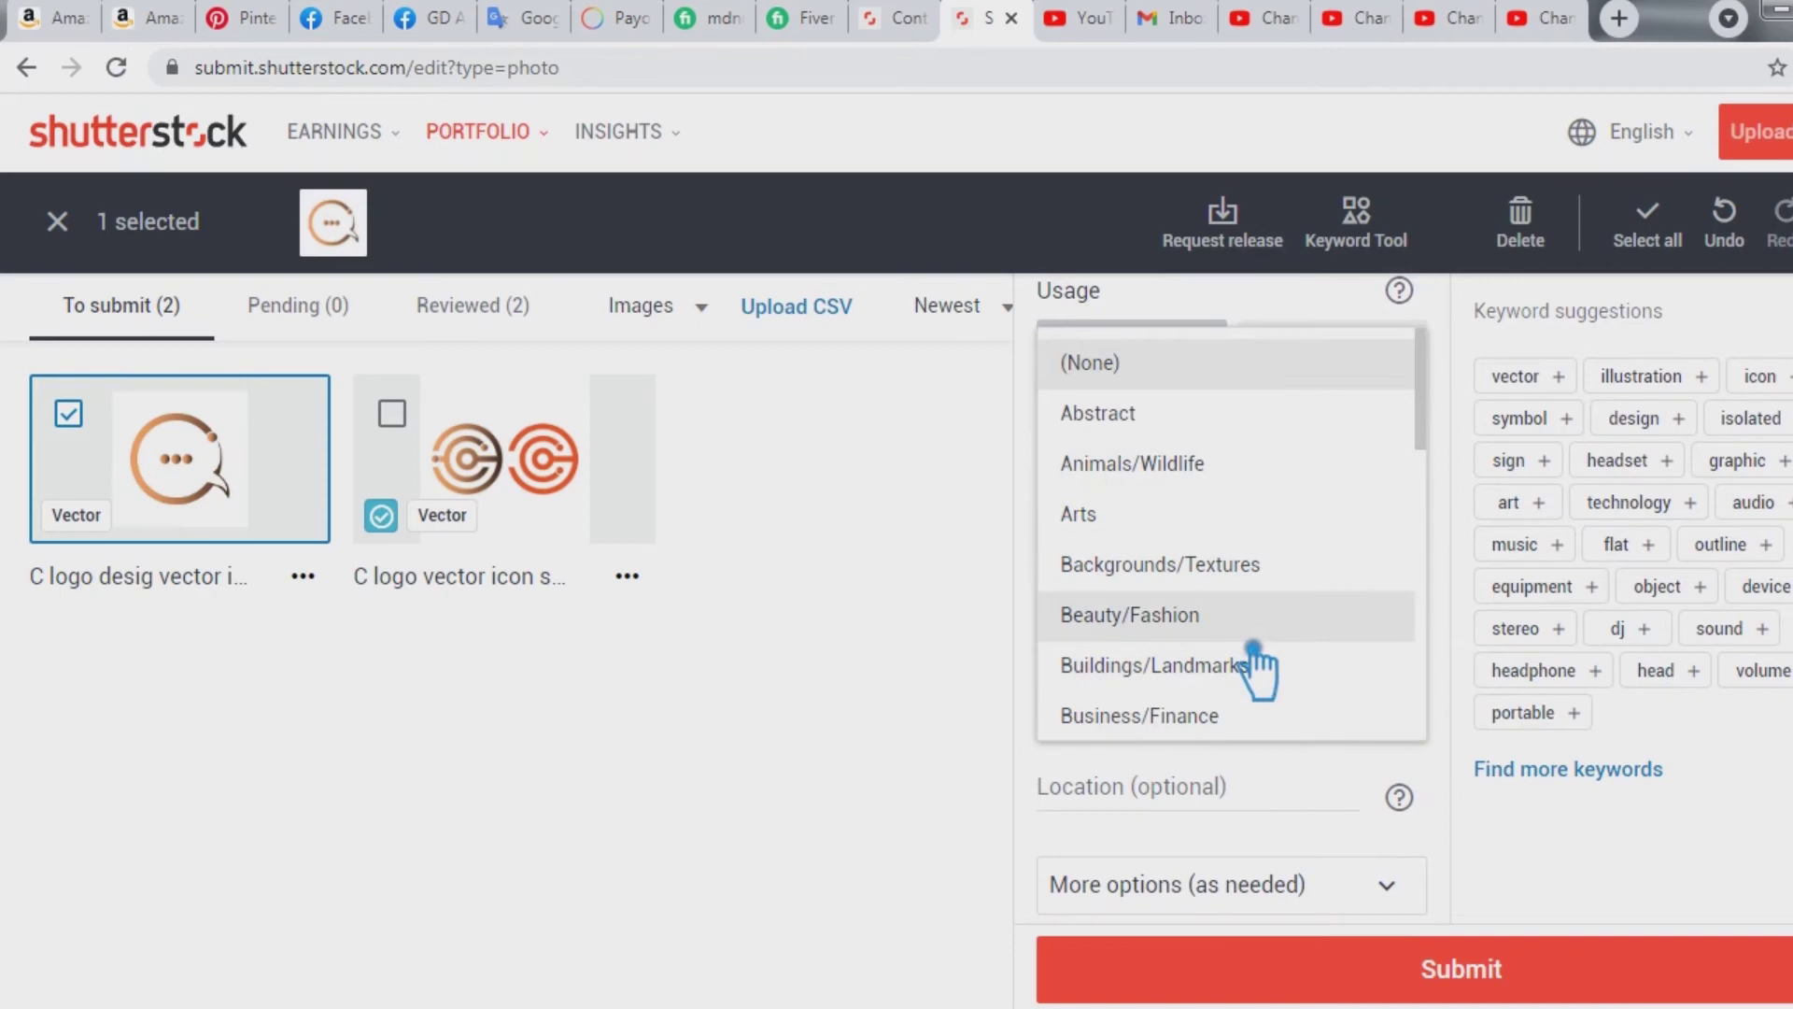
click(1163, 719)
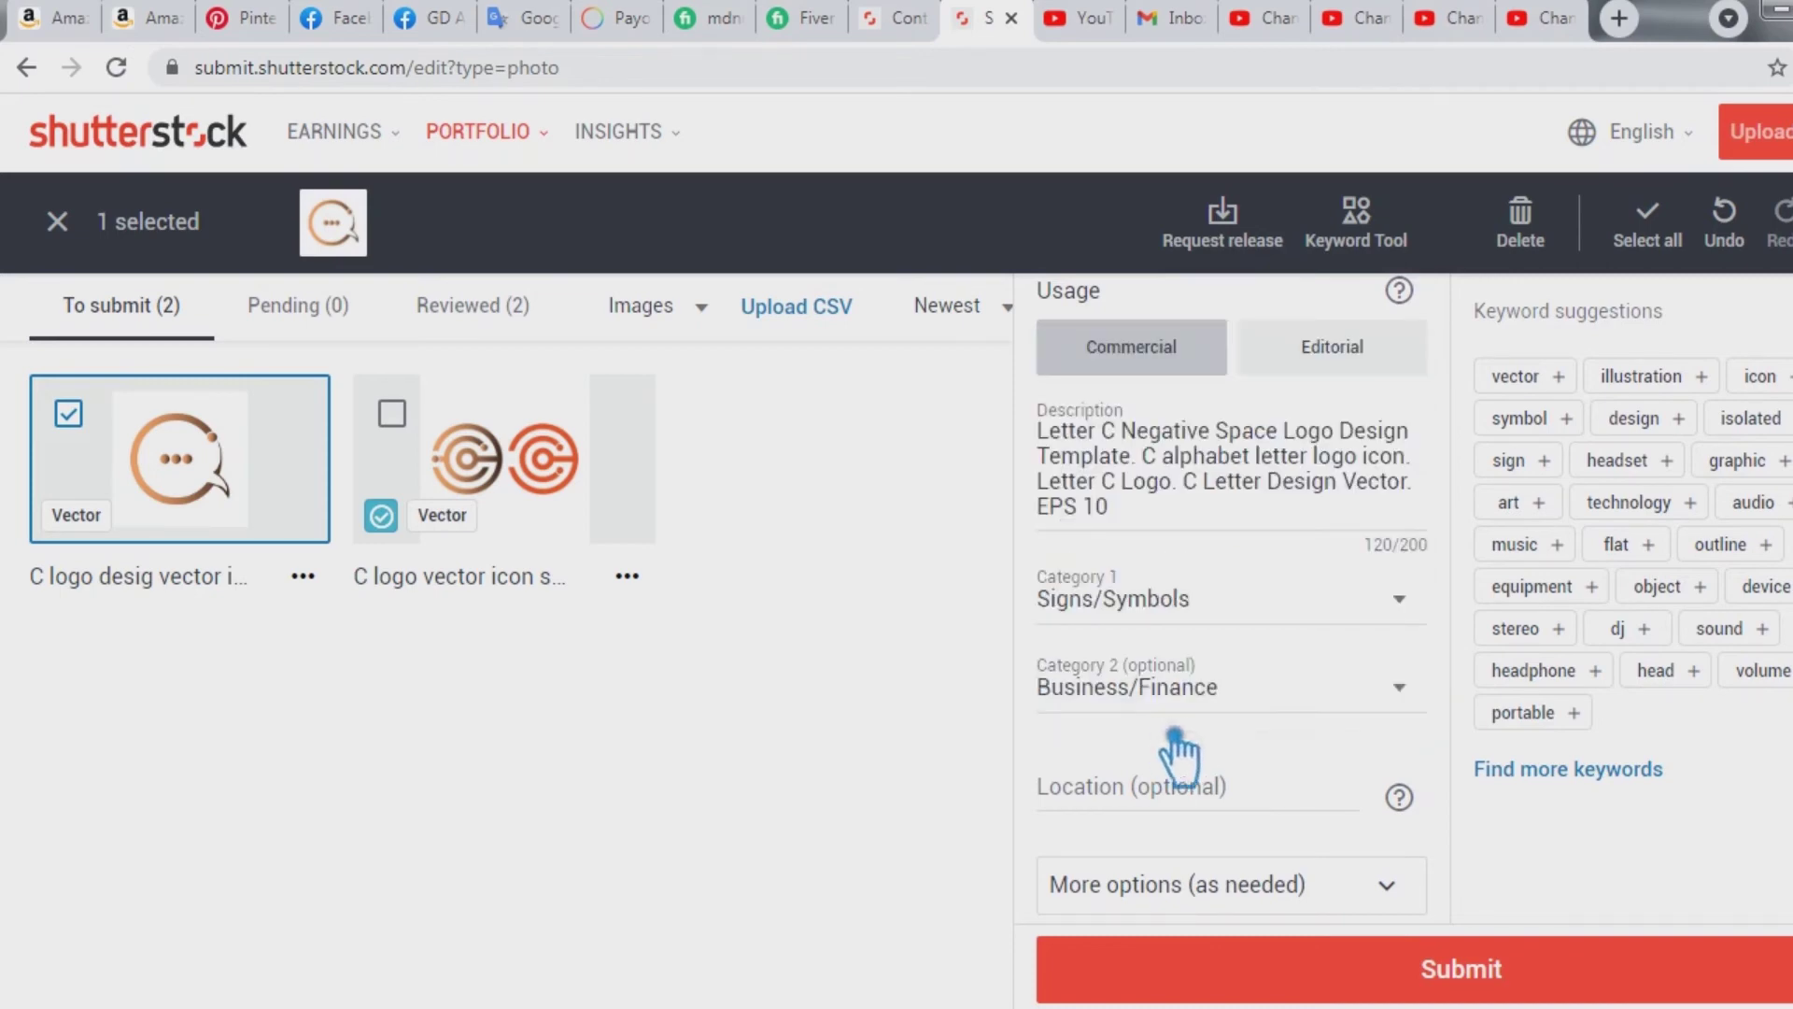
Copy the second comma-separated tag list, from "logo" to "type", from the Tags Word document and add it as the vector's keywords in Shutterstock.
scroll(1765, 653, up, 3)
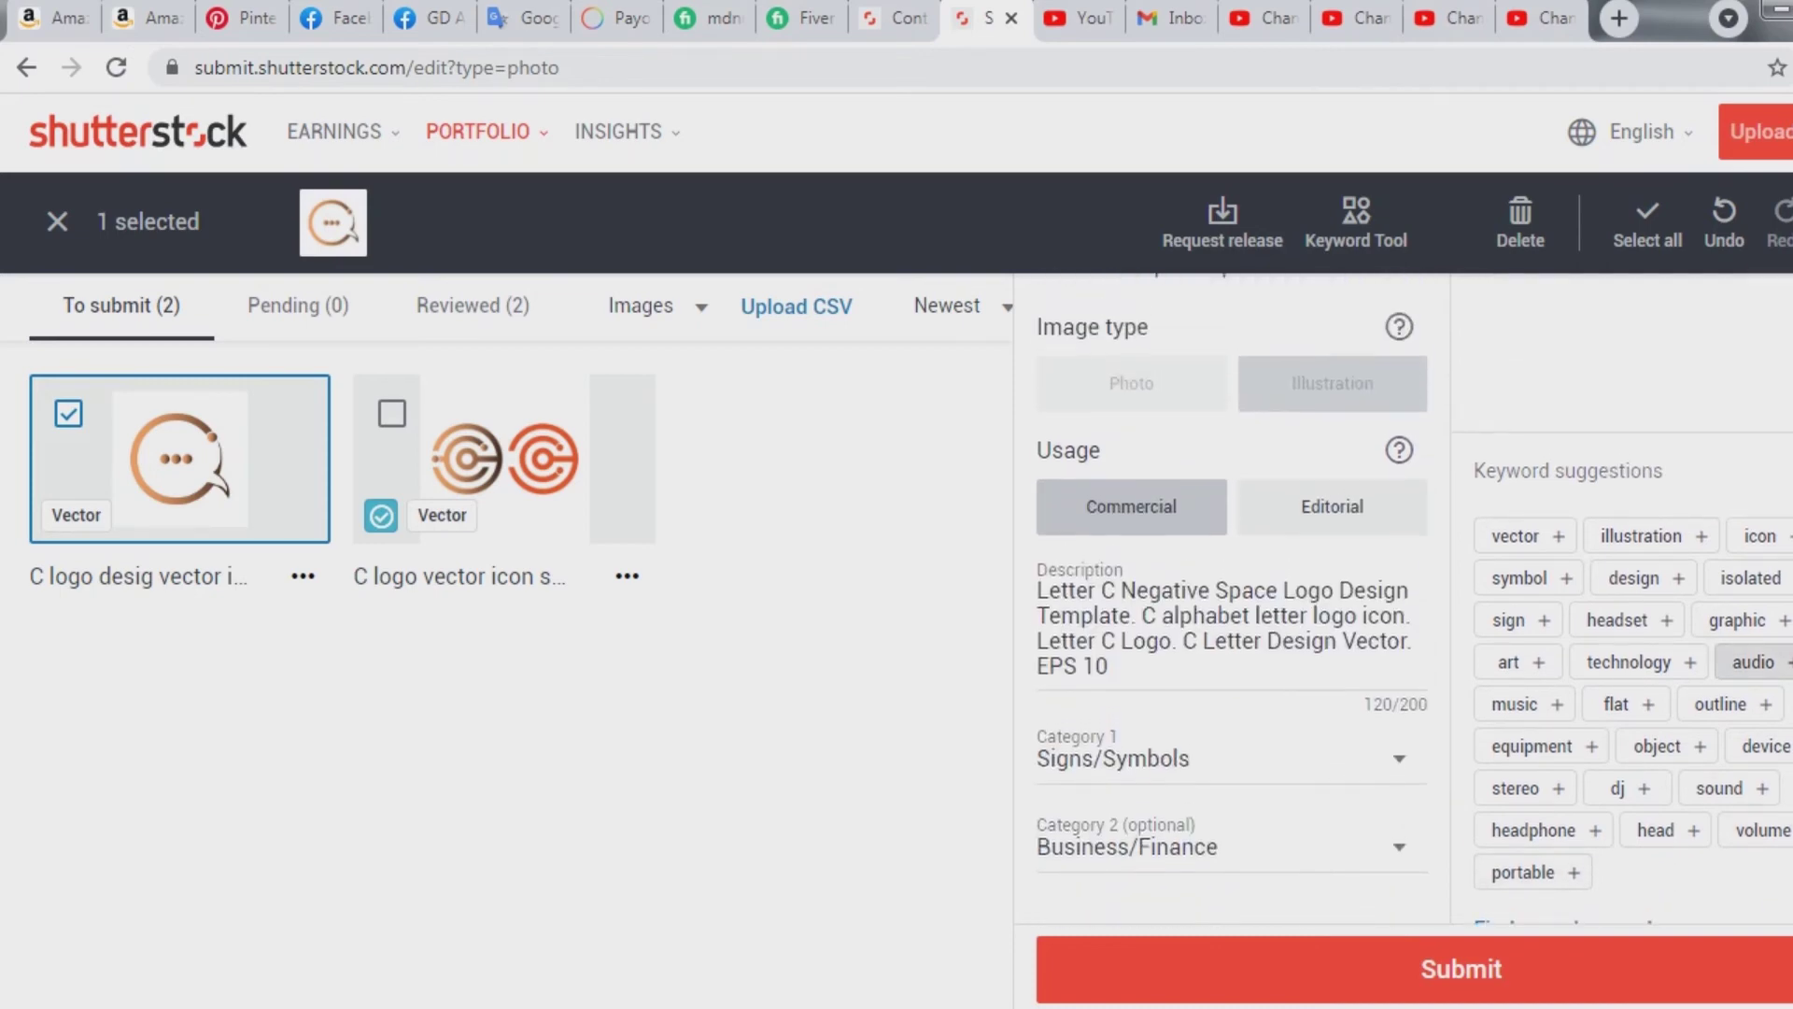
click(1550, 332)
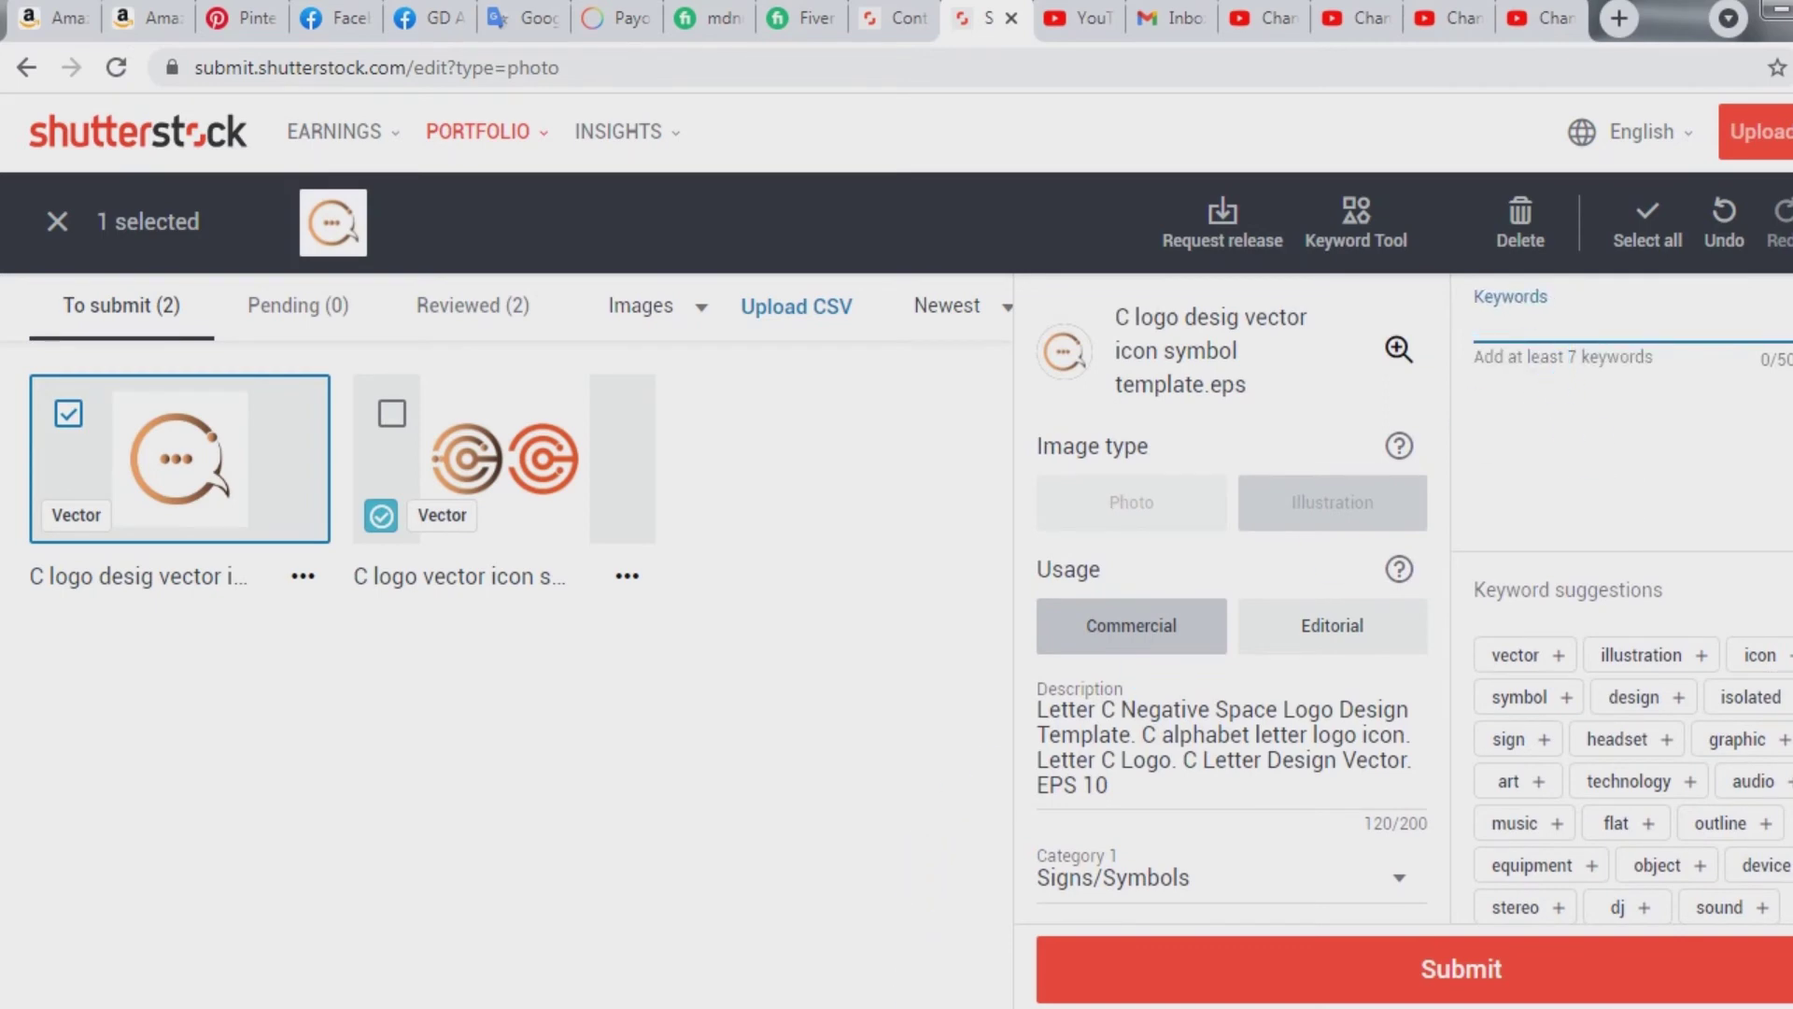
click(1047, 995)
drag(607, 780, 502, 702)
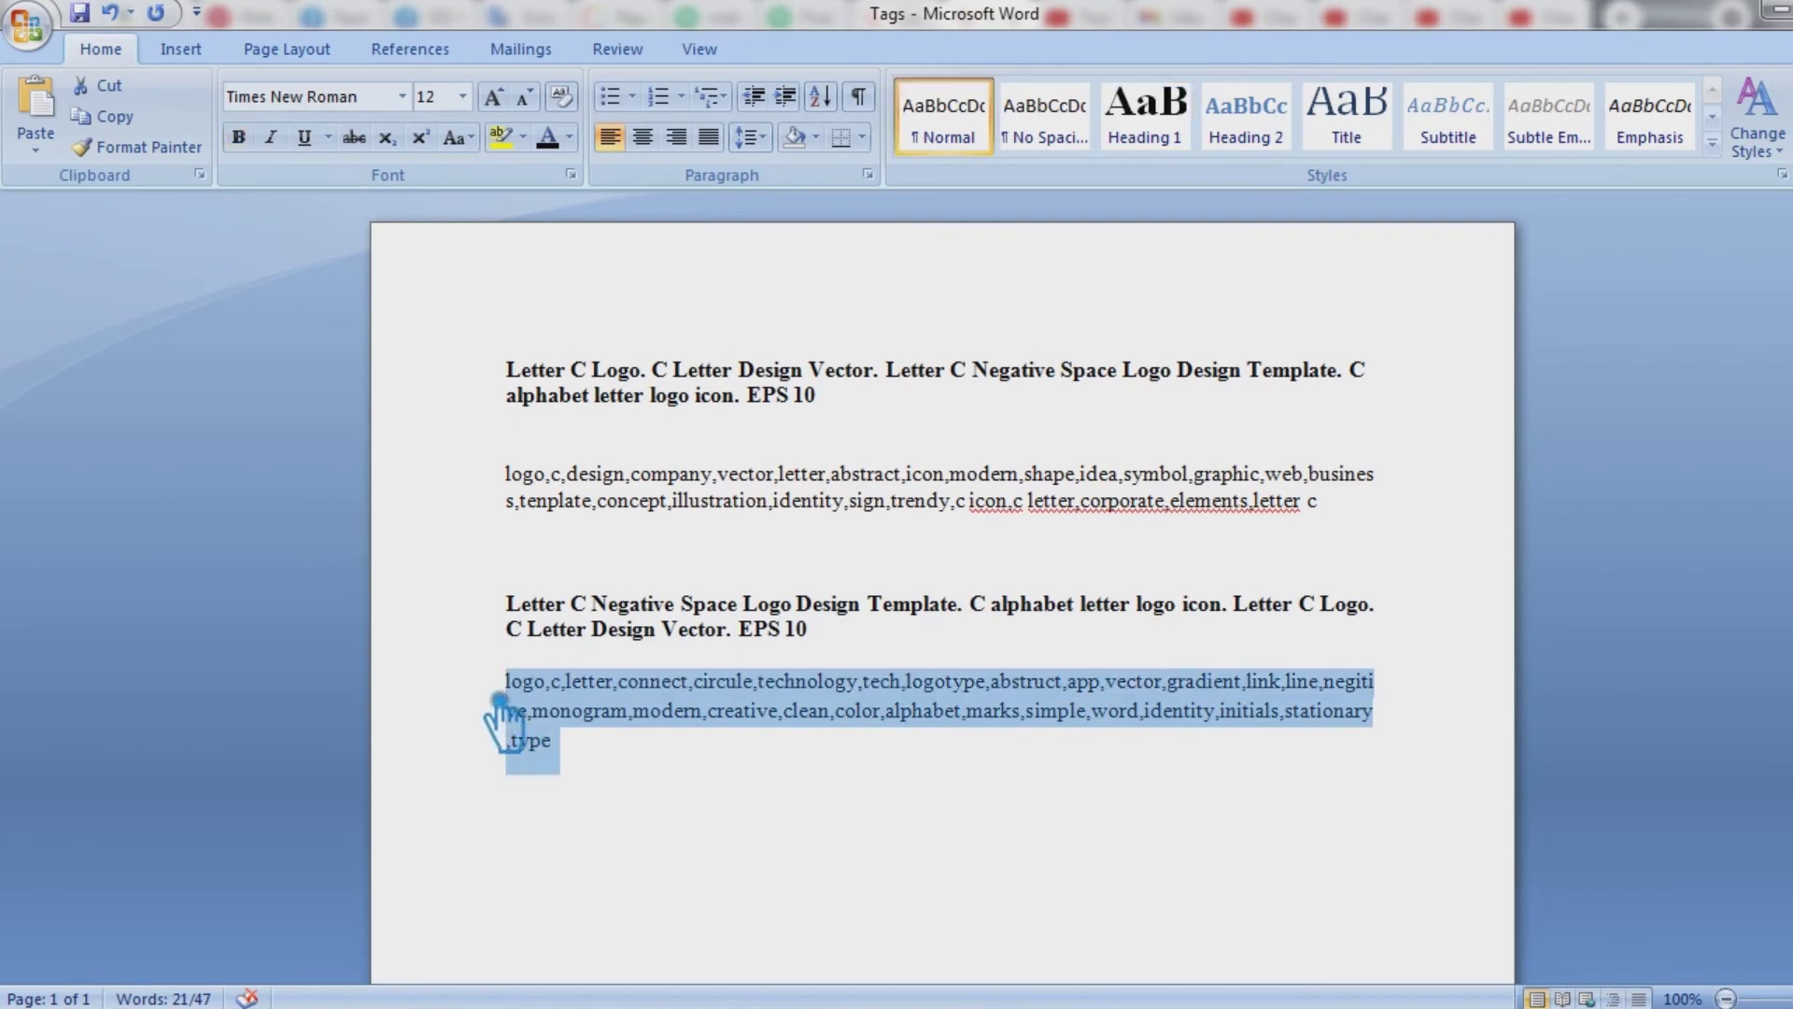
key(alt+Tab)
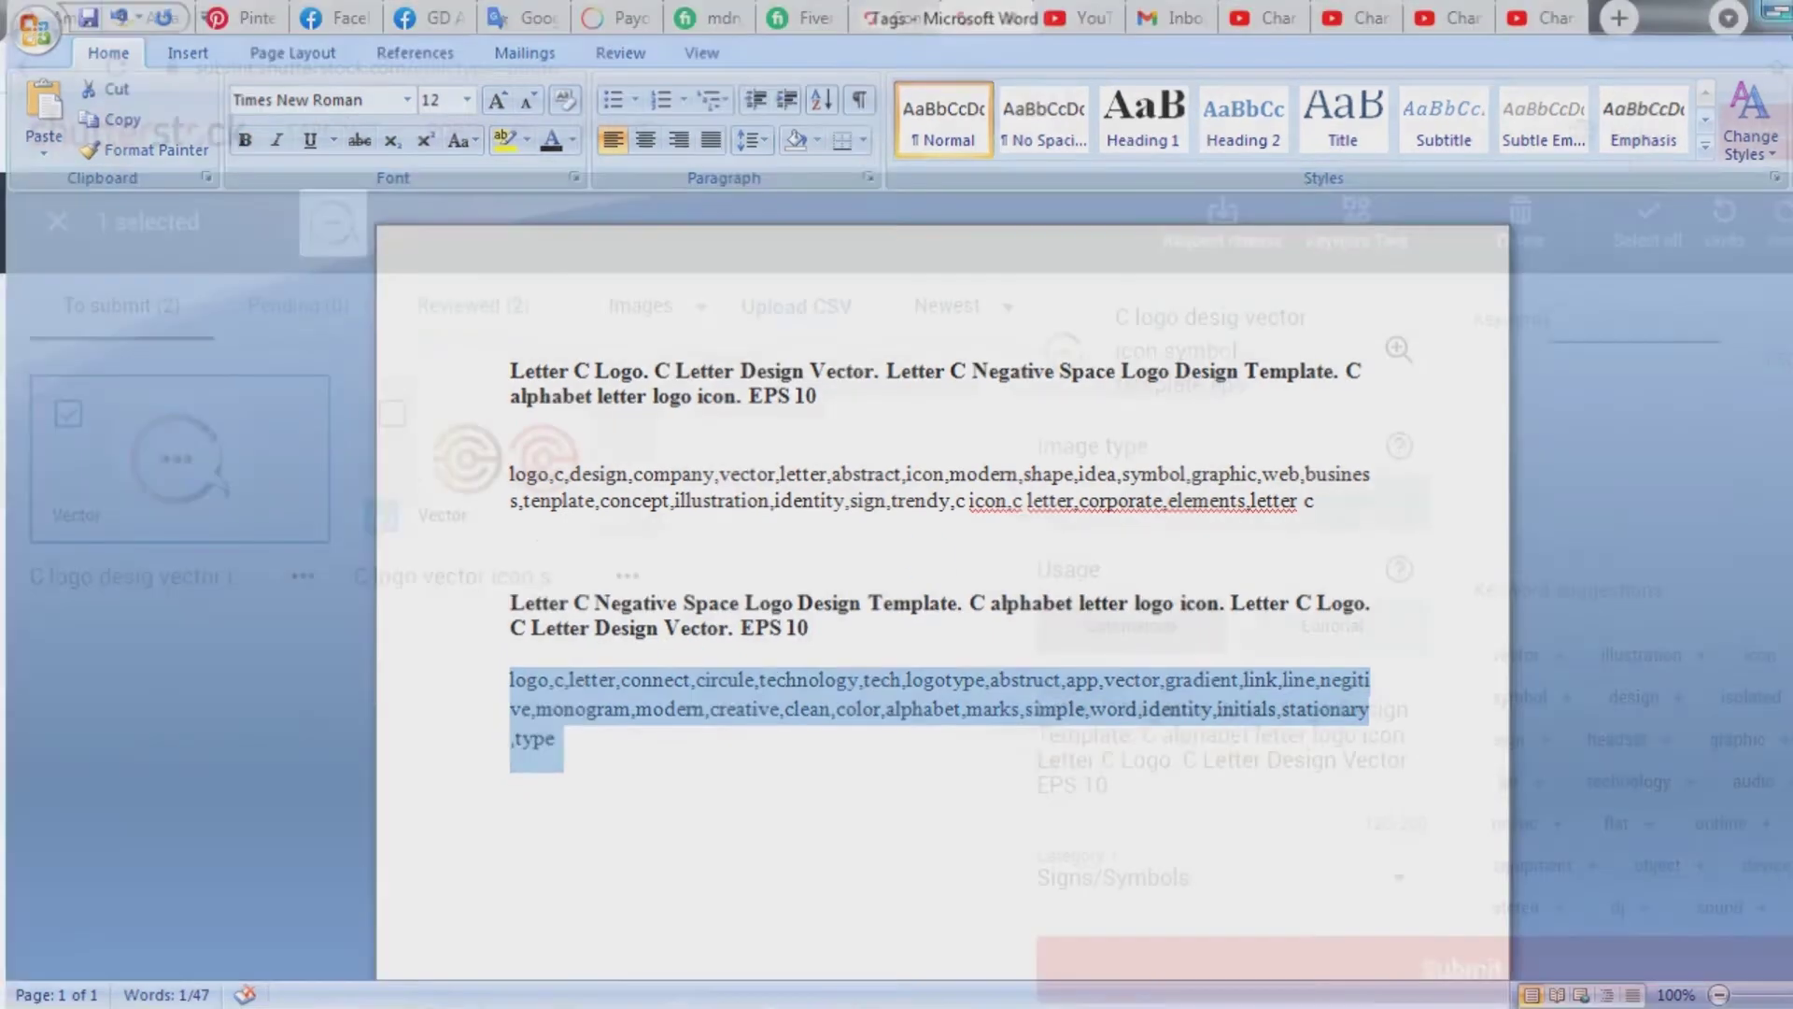
click(1596, 327)
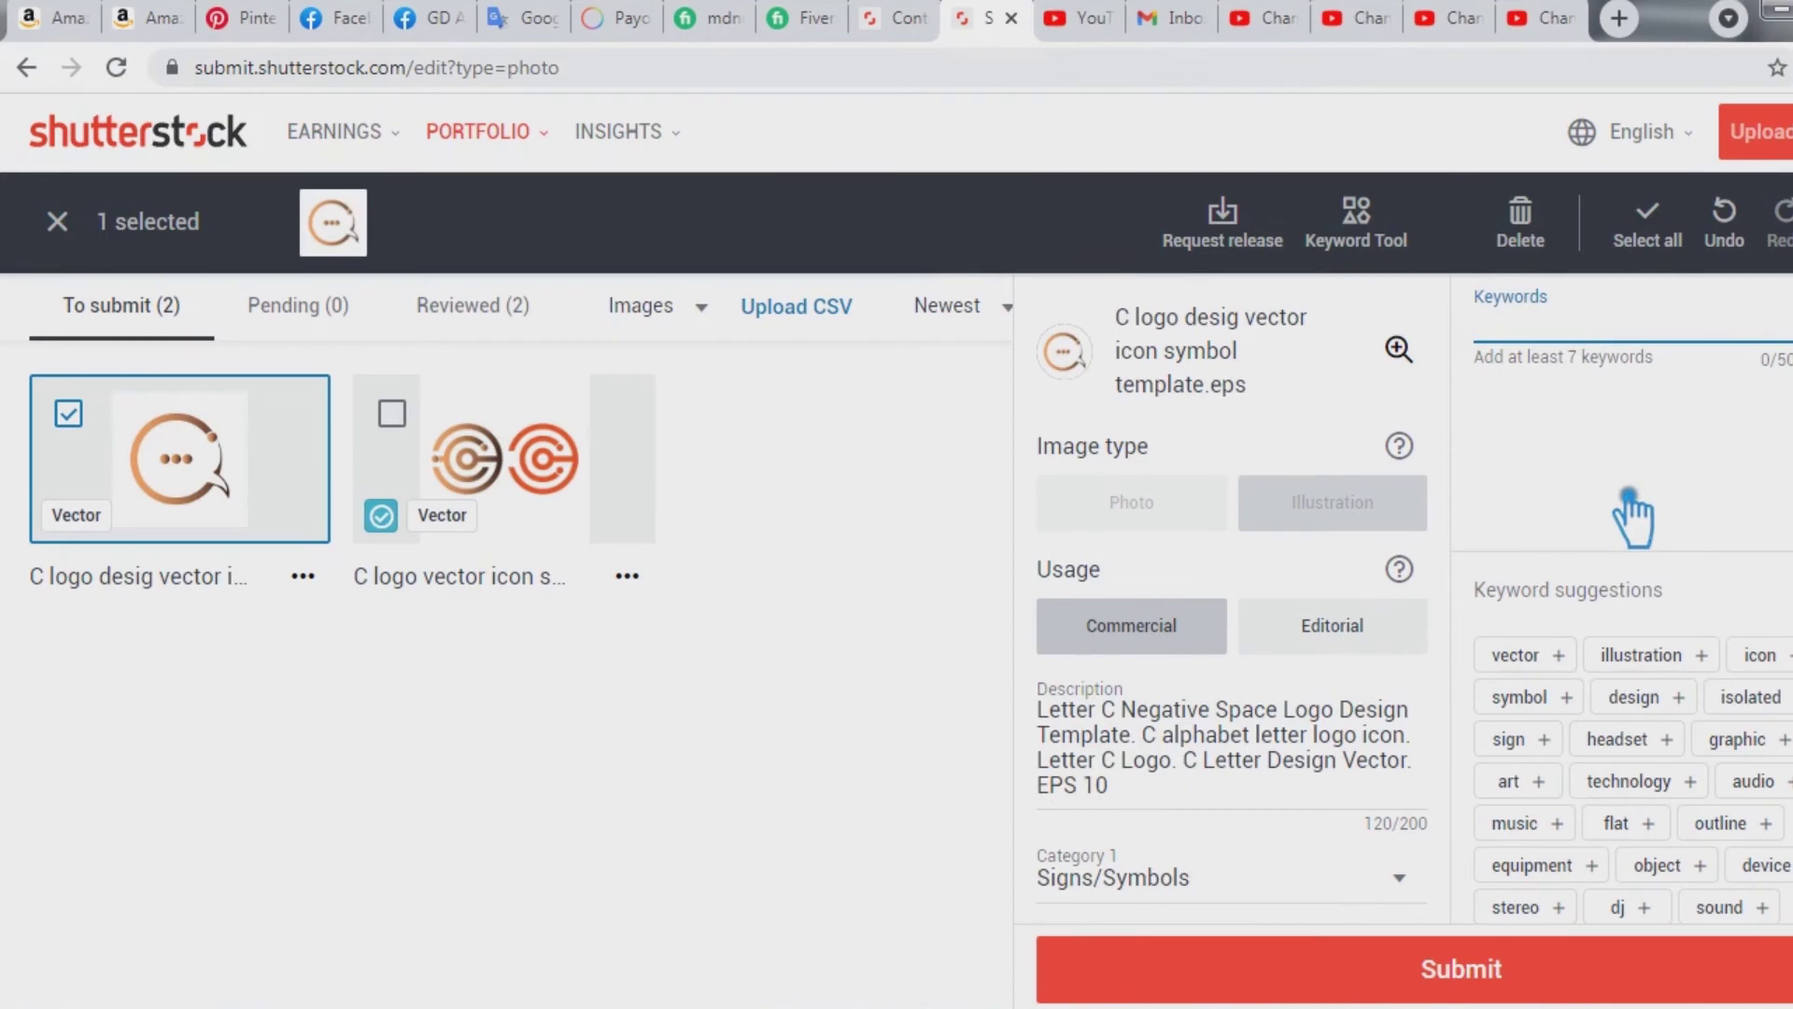
key(ctrl+v)
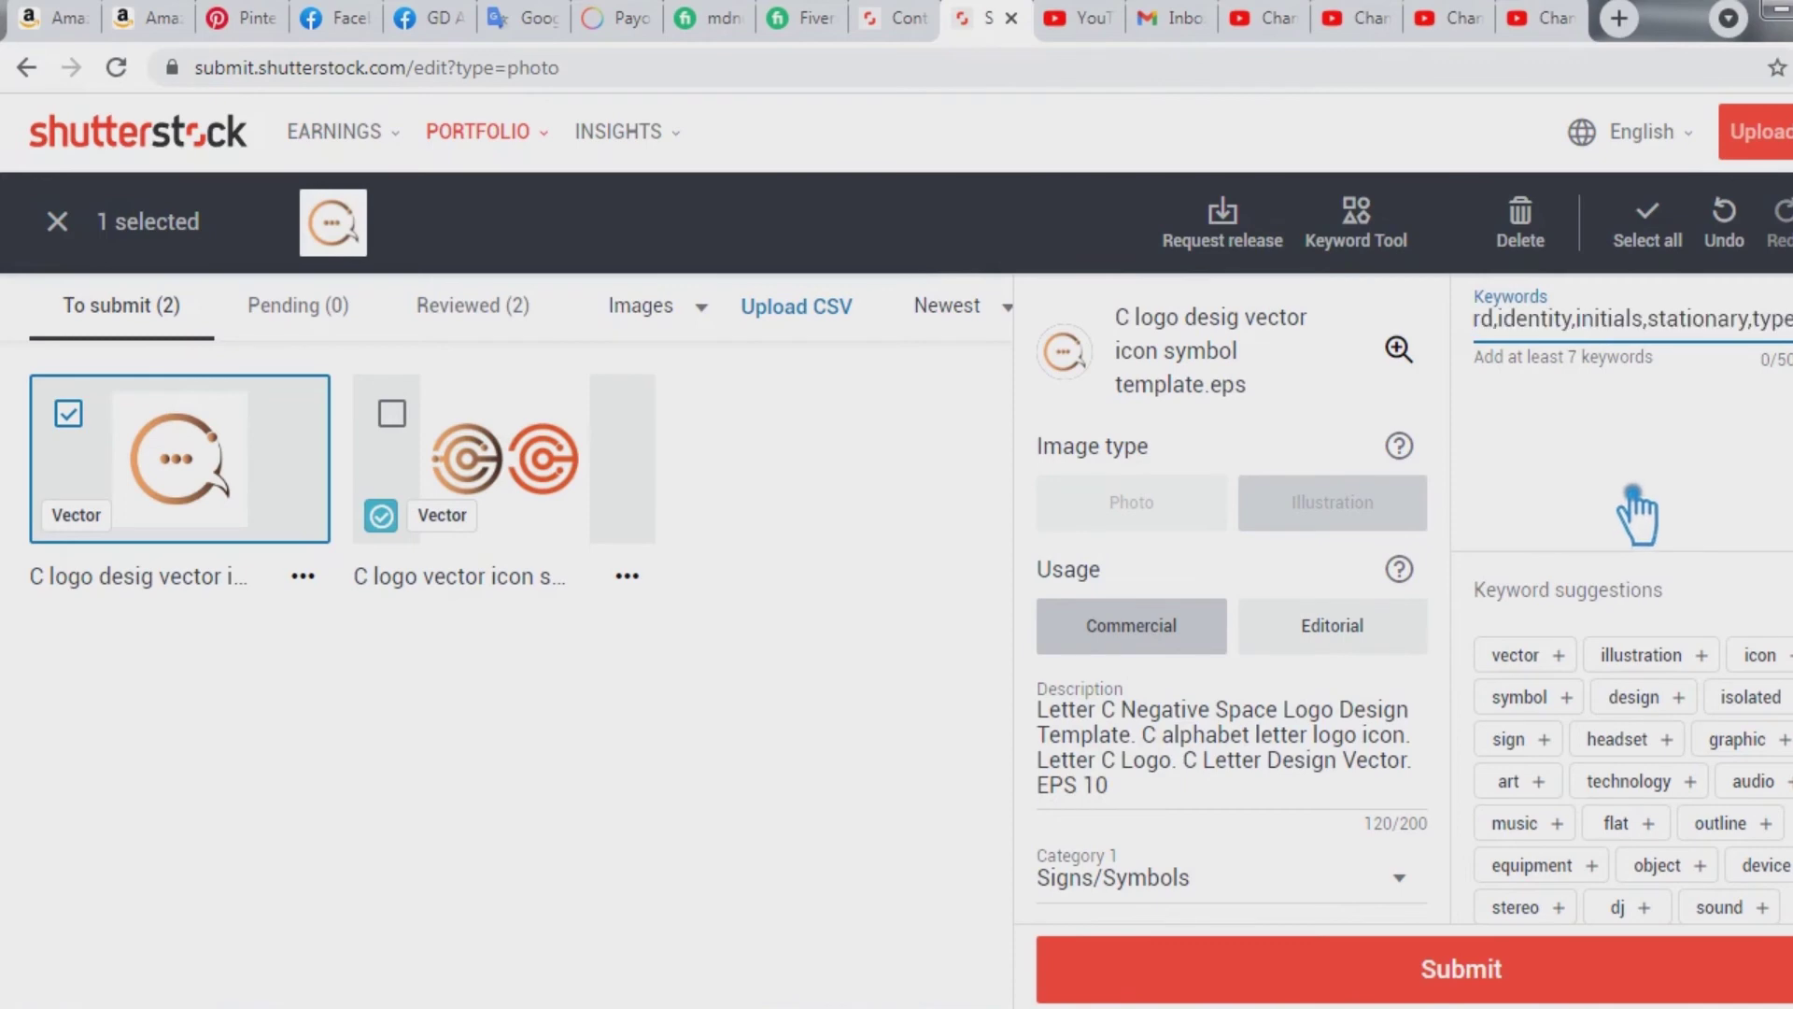
key(Return)
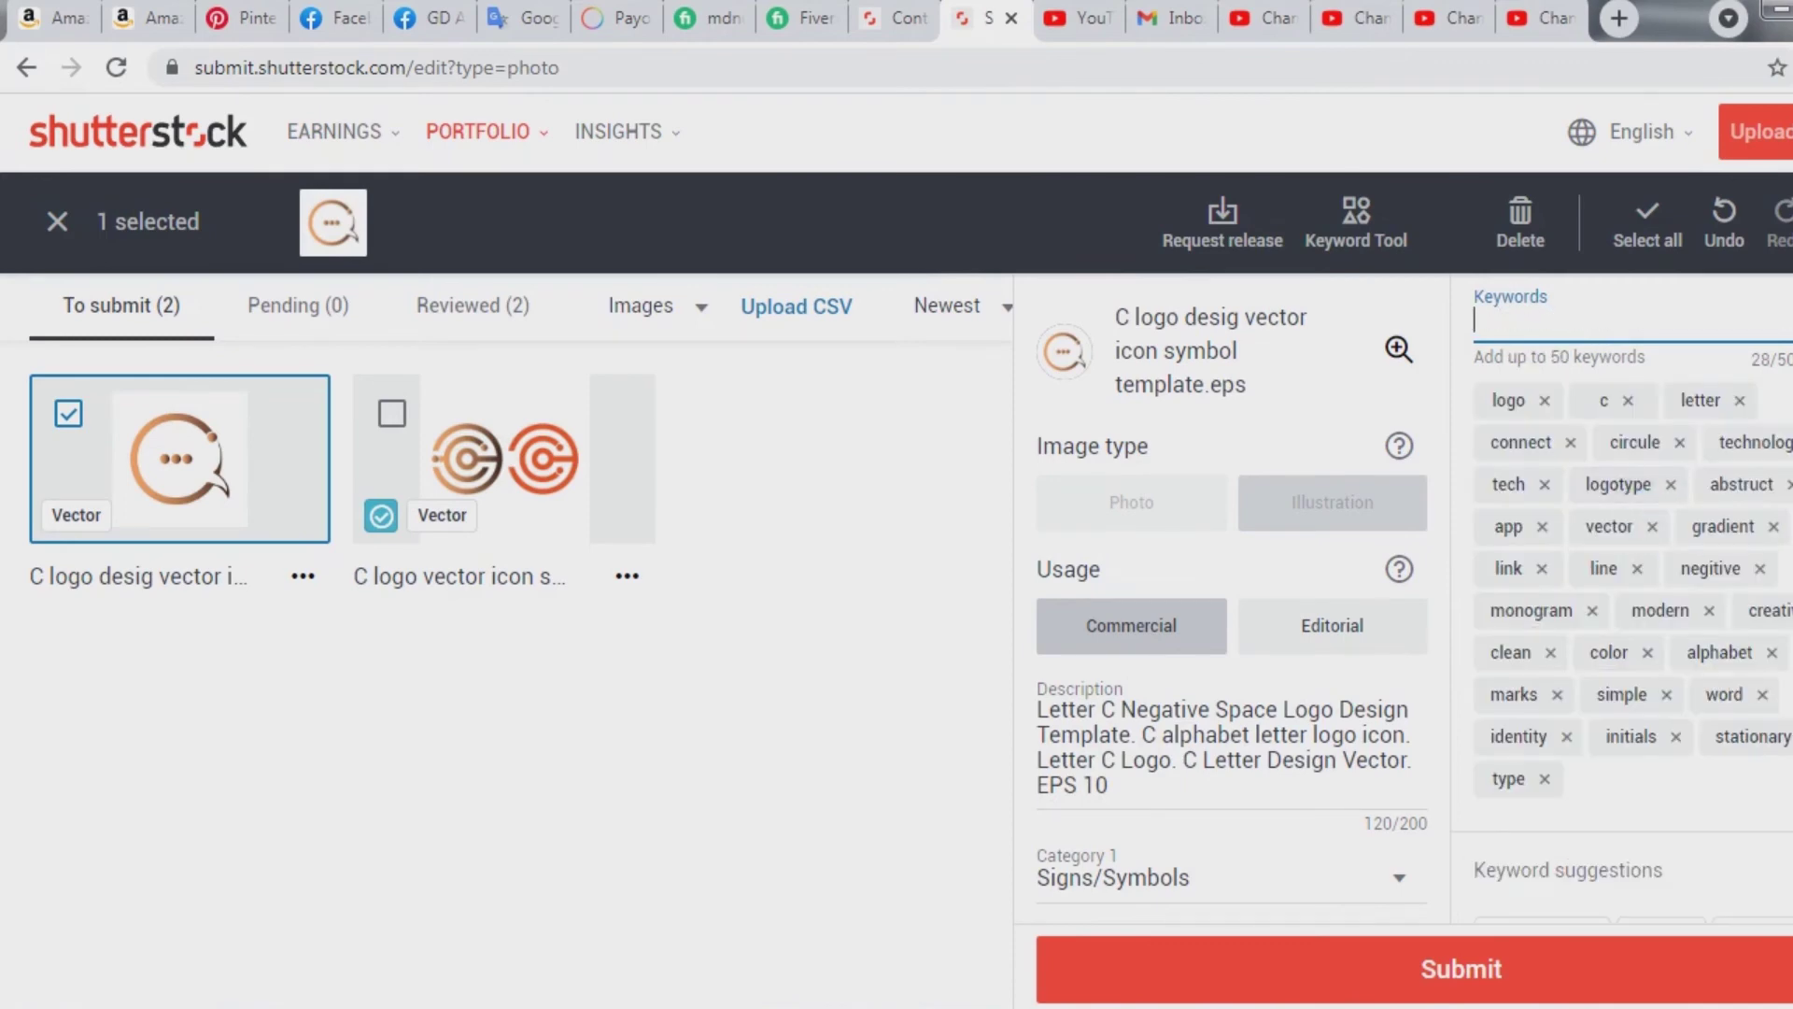
Remove the misspelled keywords "circule", "abstruct" and "negitive" from the vector's keyword list.
scroll(1231, 607, down, 2)
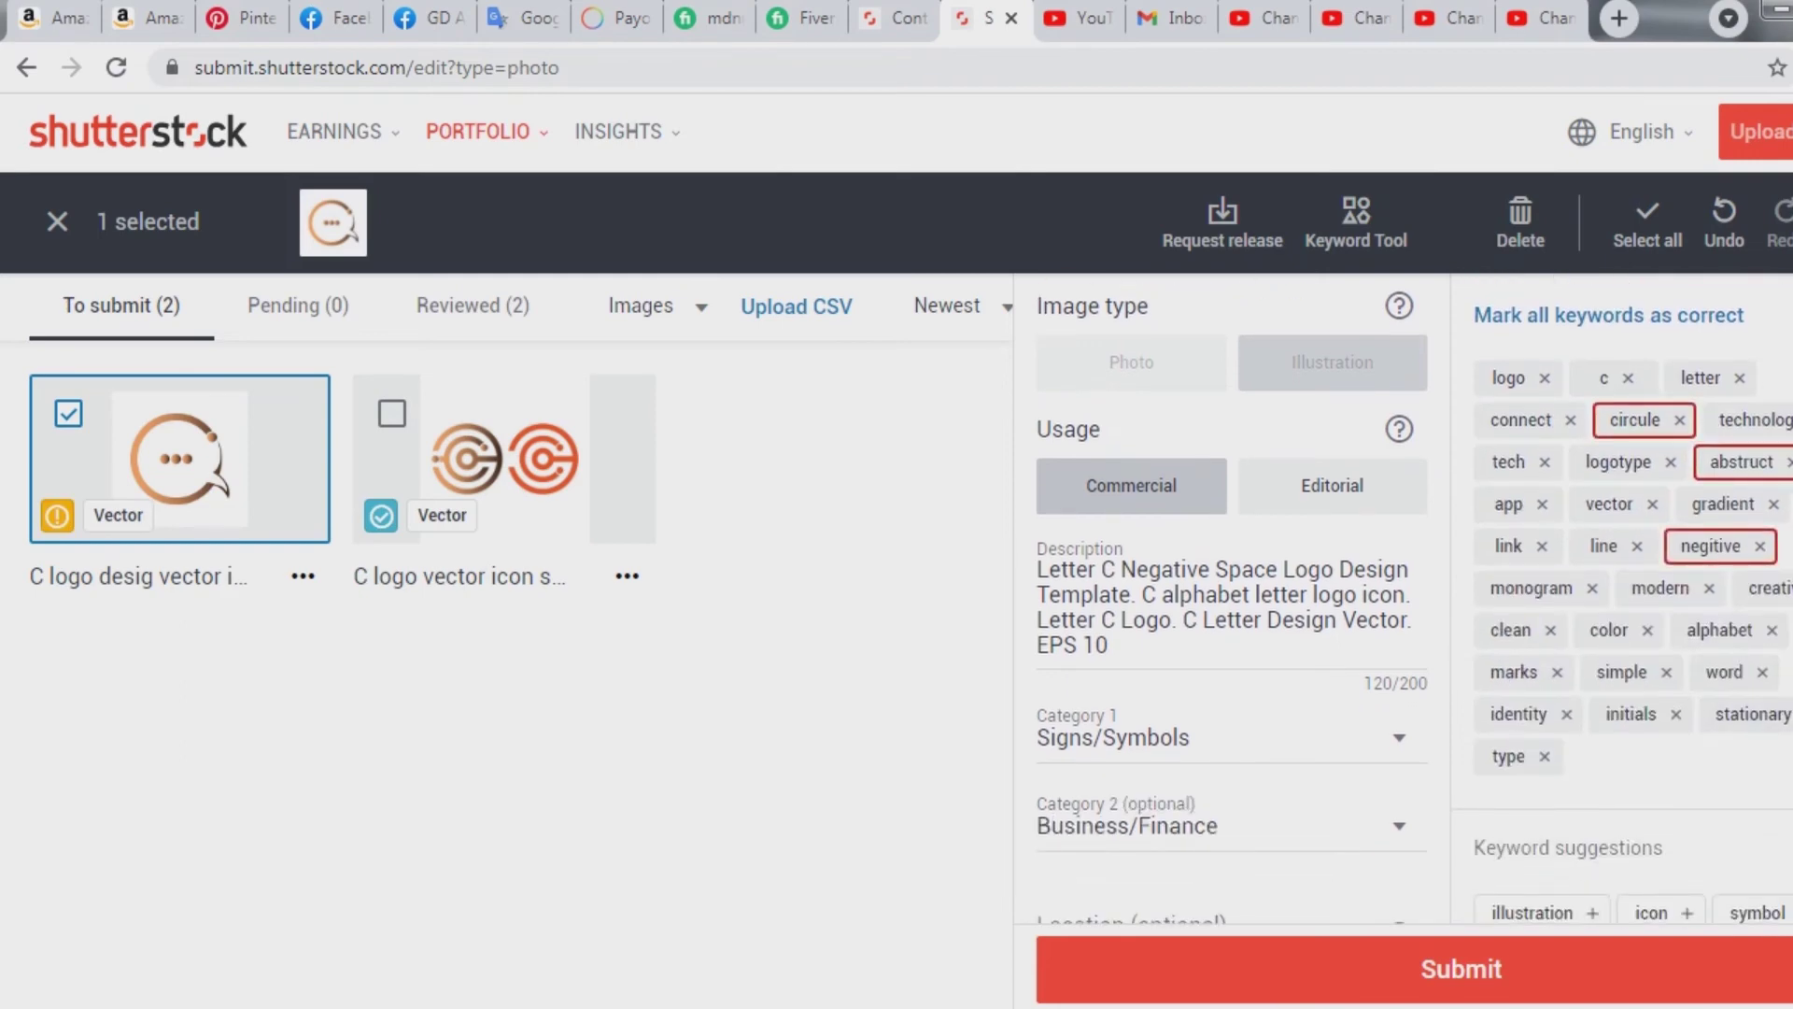
scroll(1756, 728, up, 3)
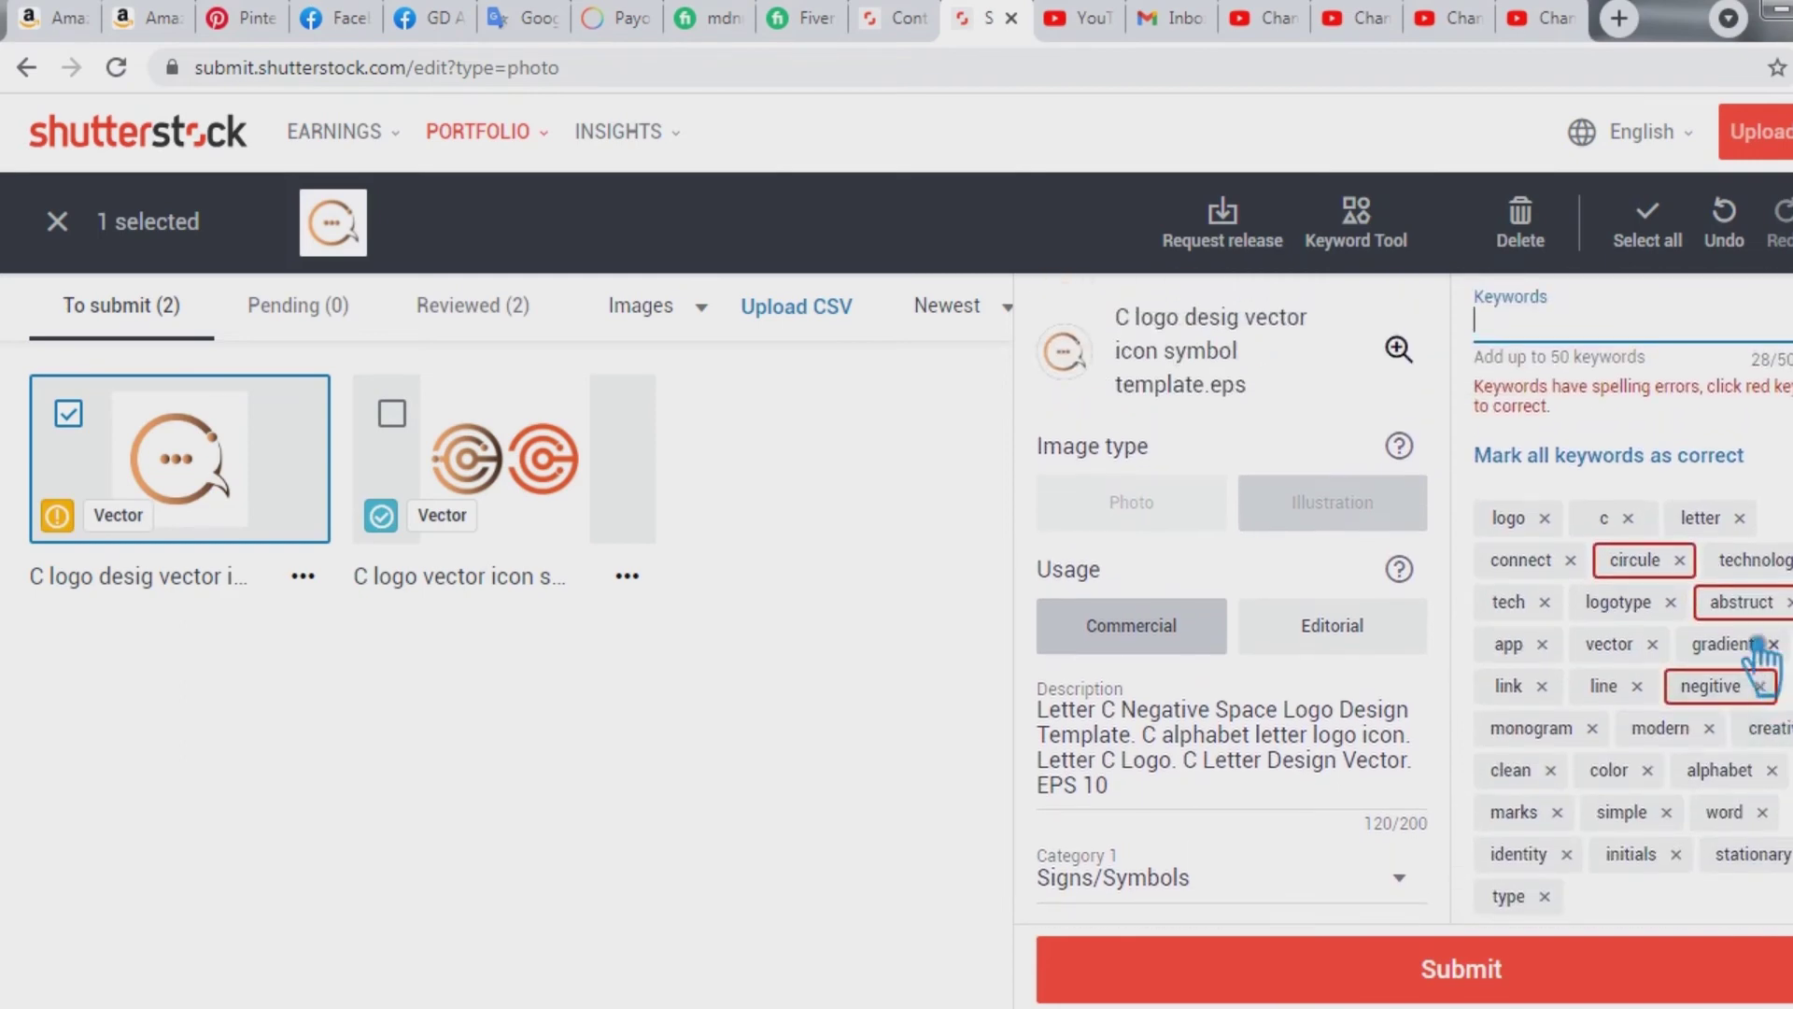
click(1709, 569)
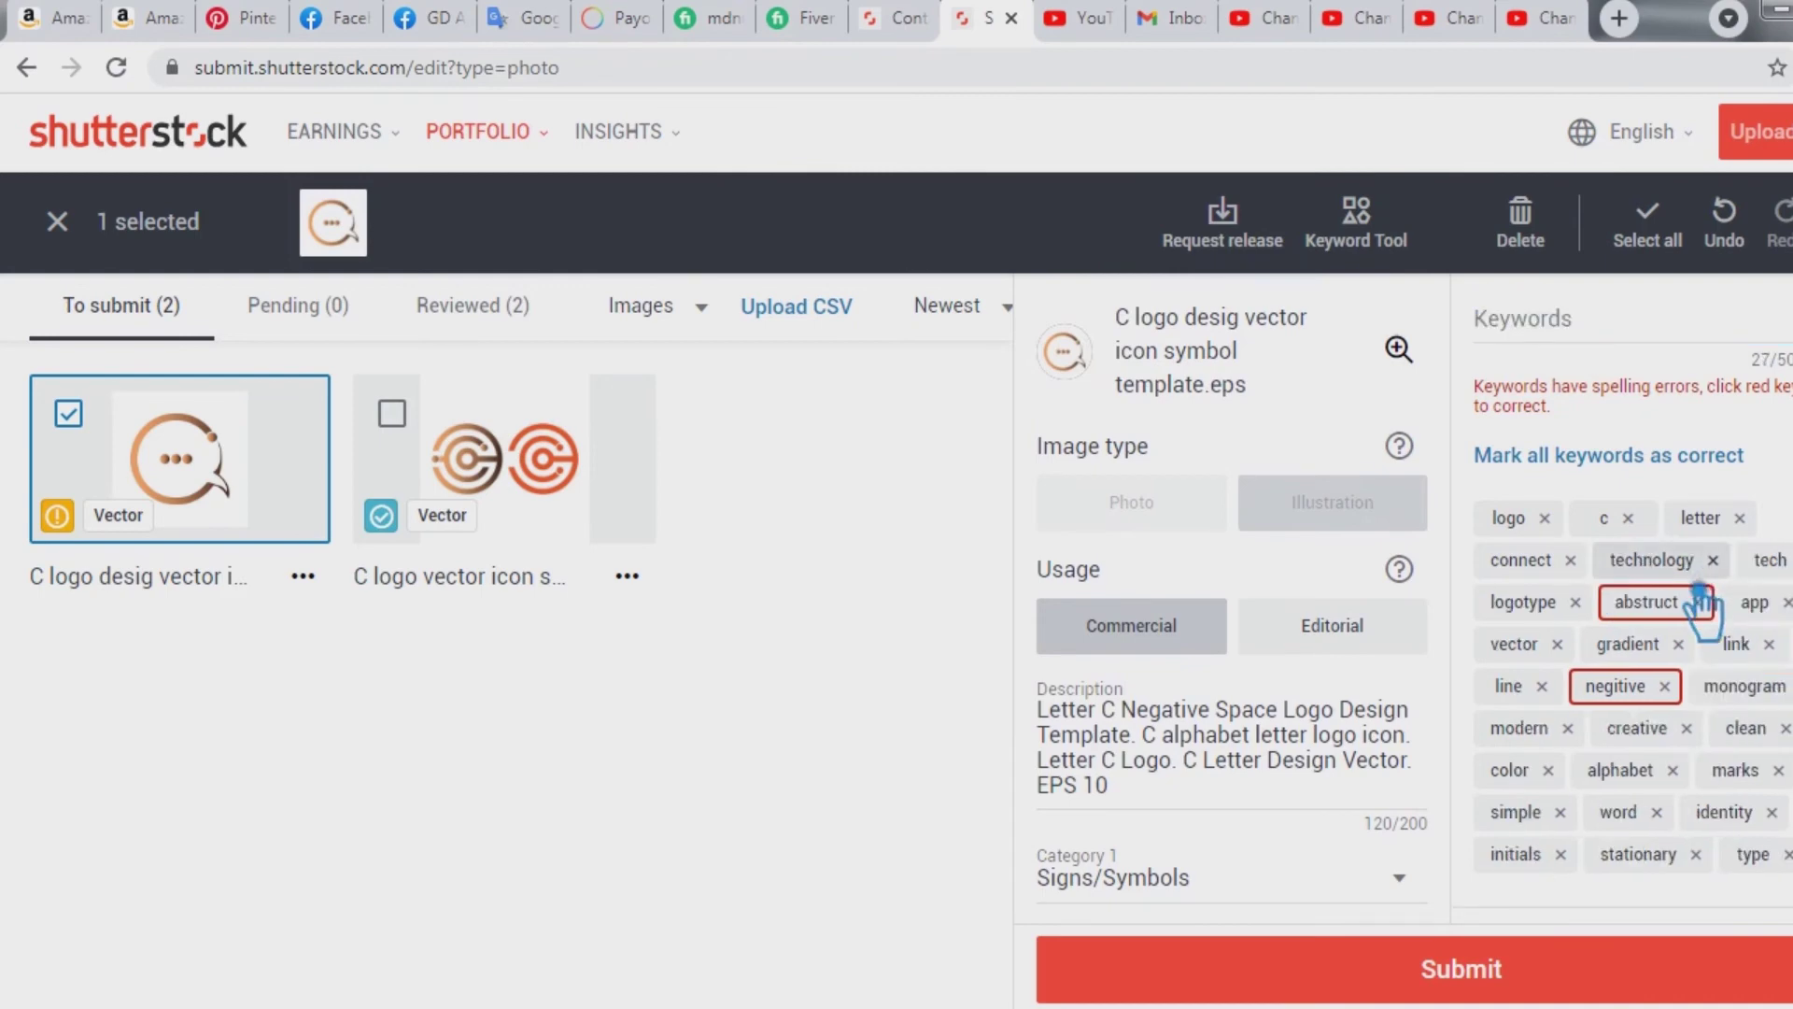
click(1697, 601)
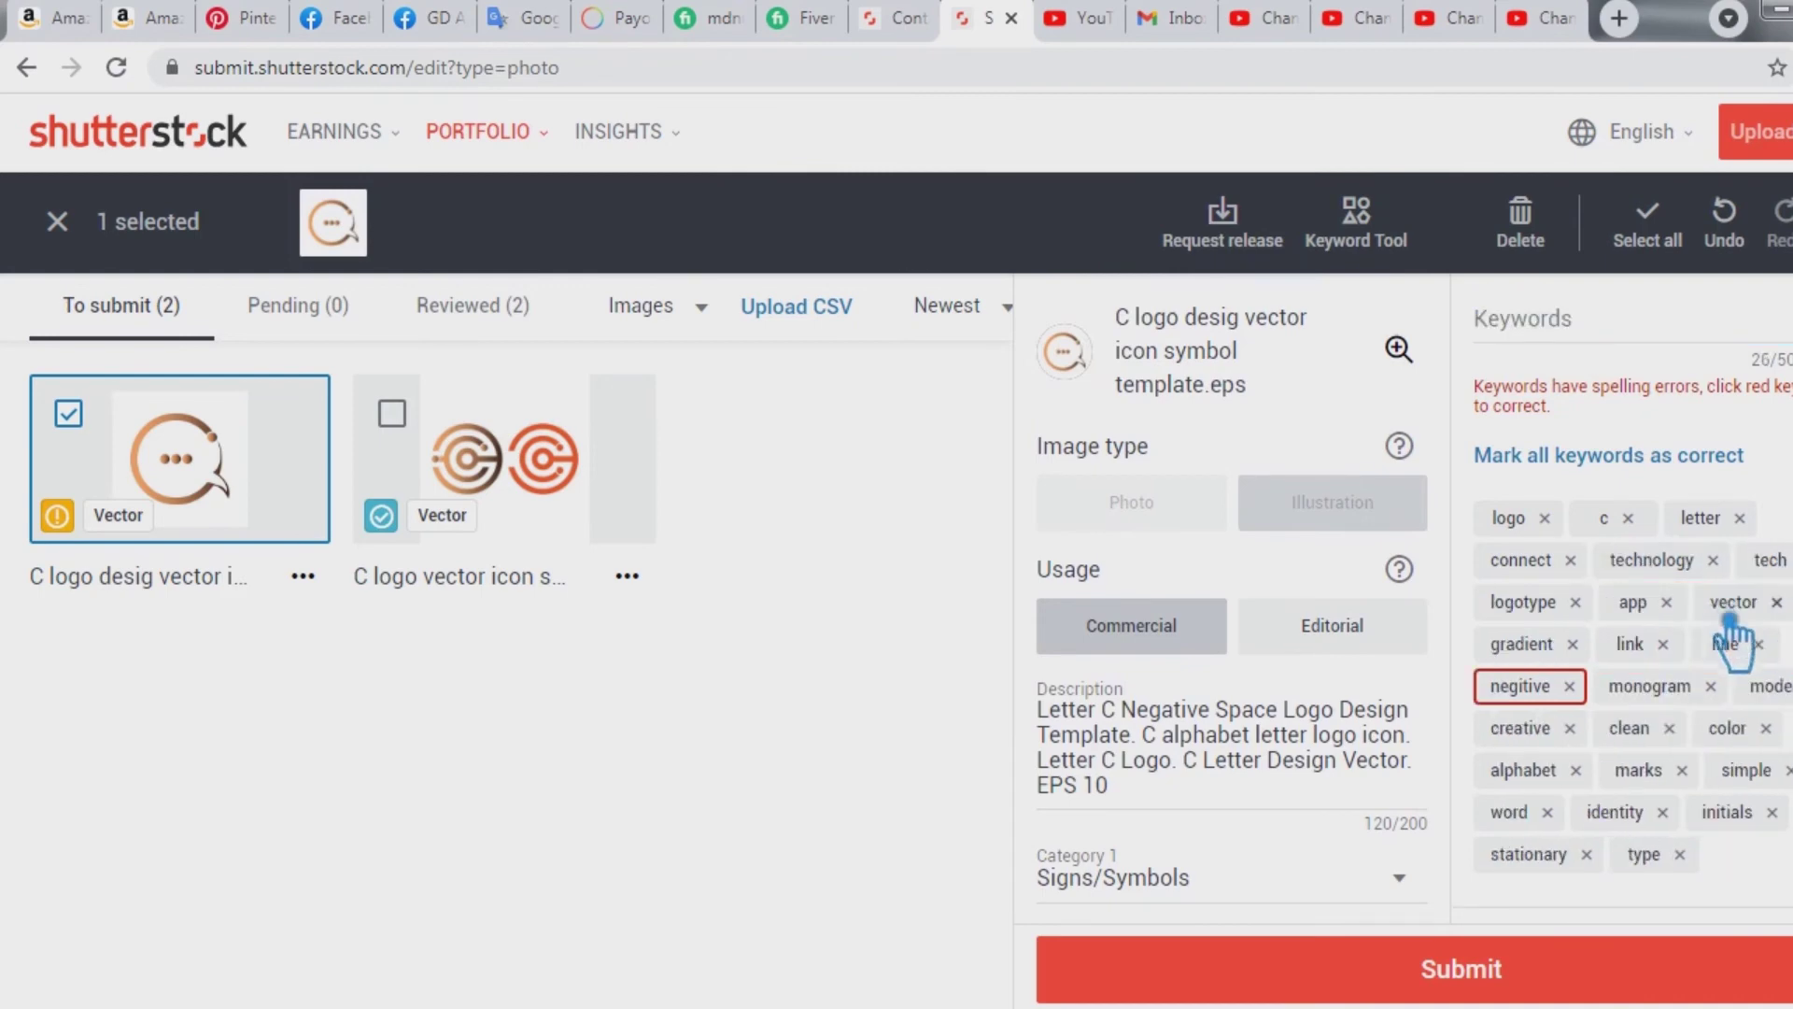
click(1587, 689)
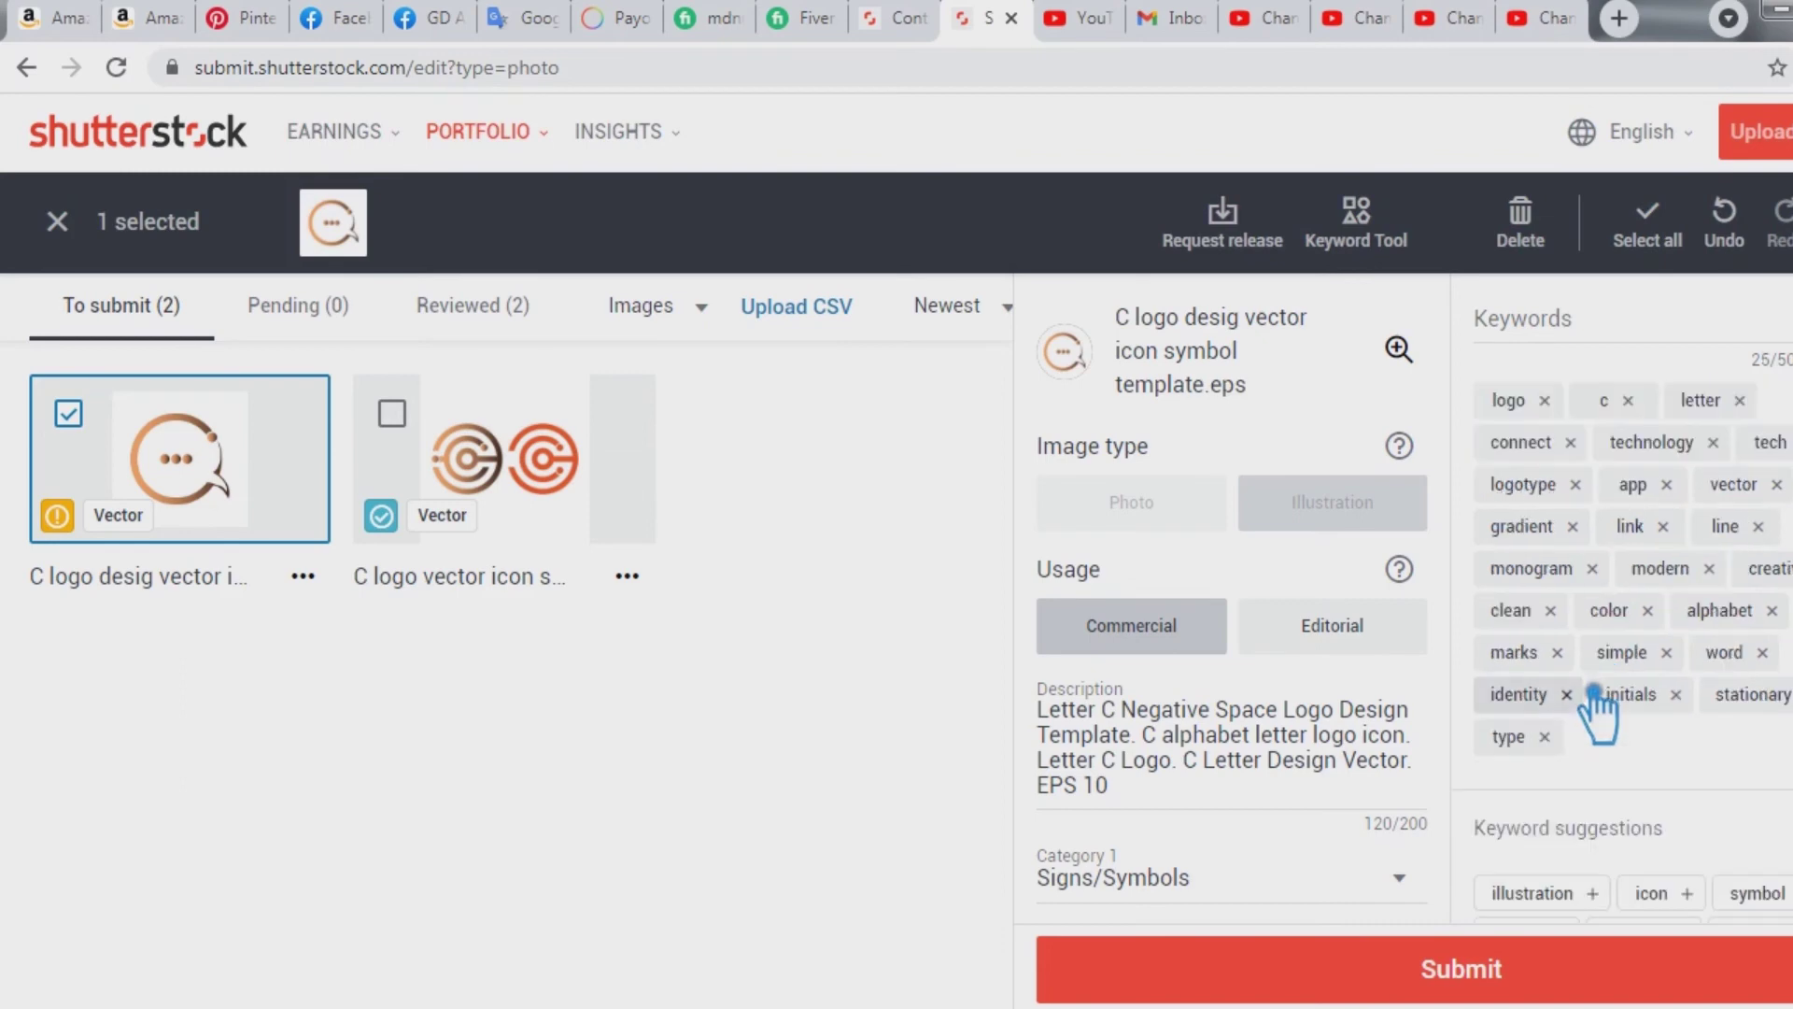
Add the correctly spelled keywords "abstract" and "circle" to the vector.
click(1621, 329)
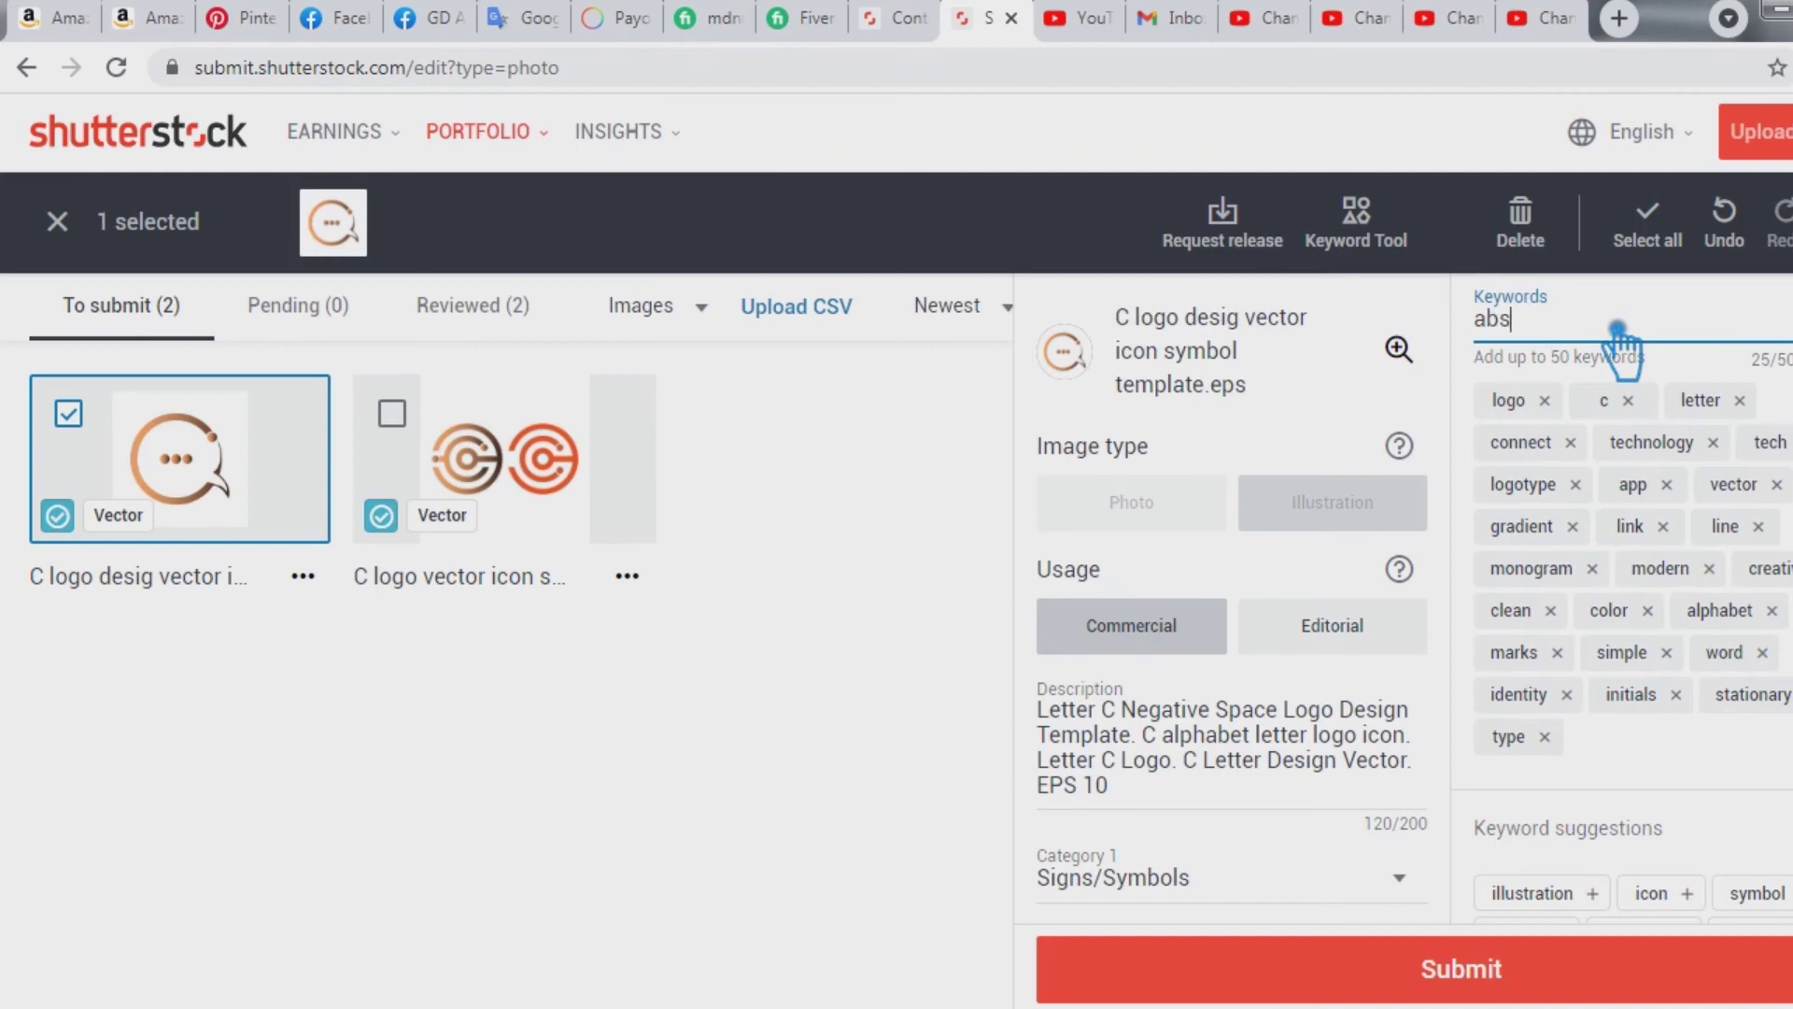
text(abs)
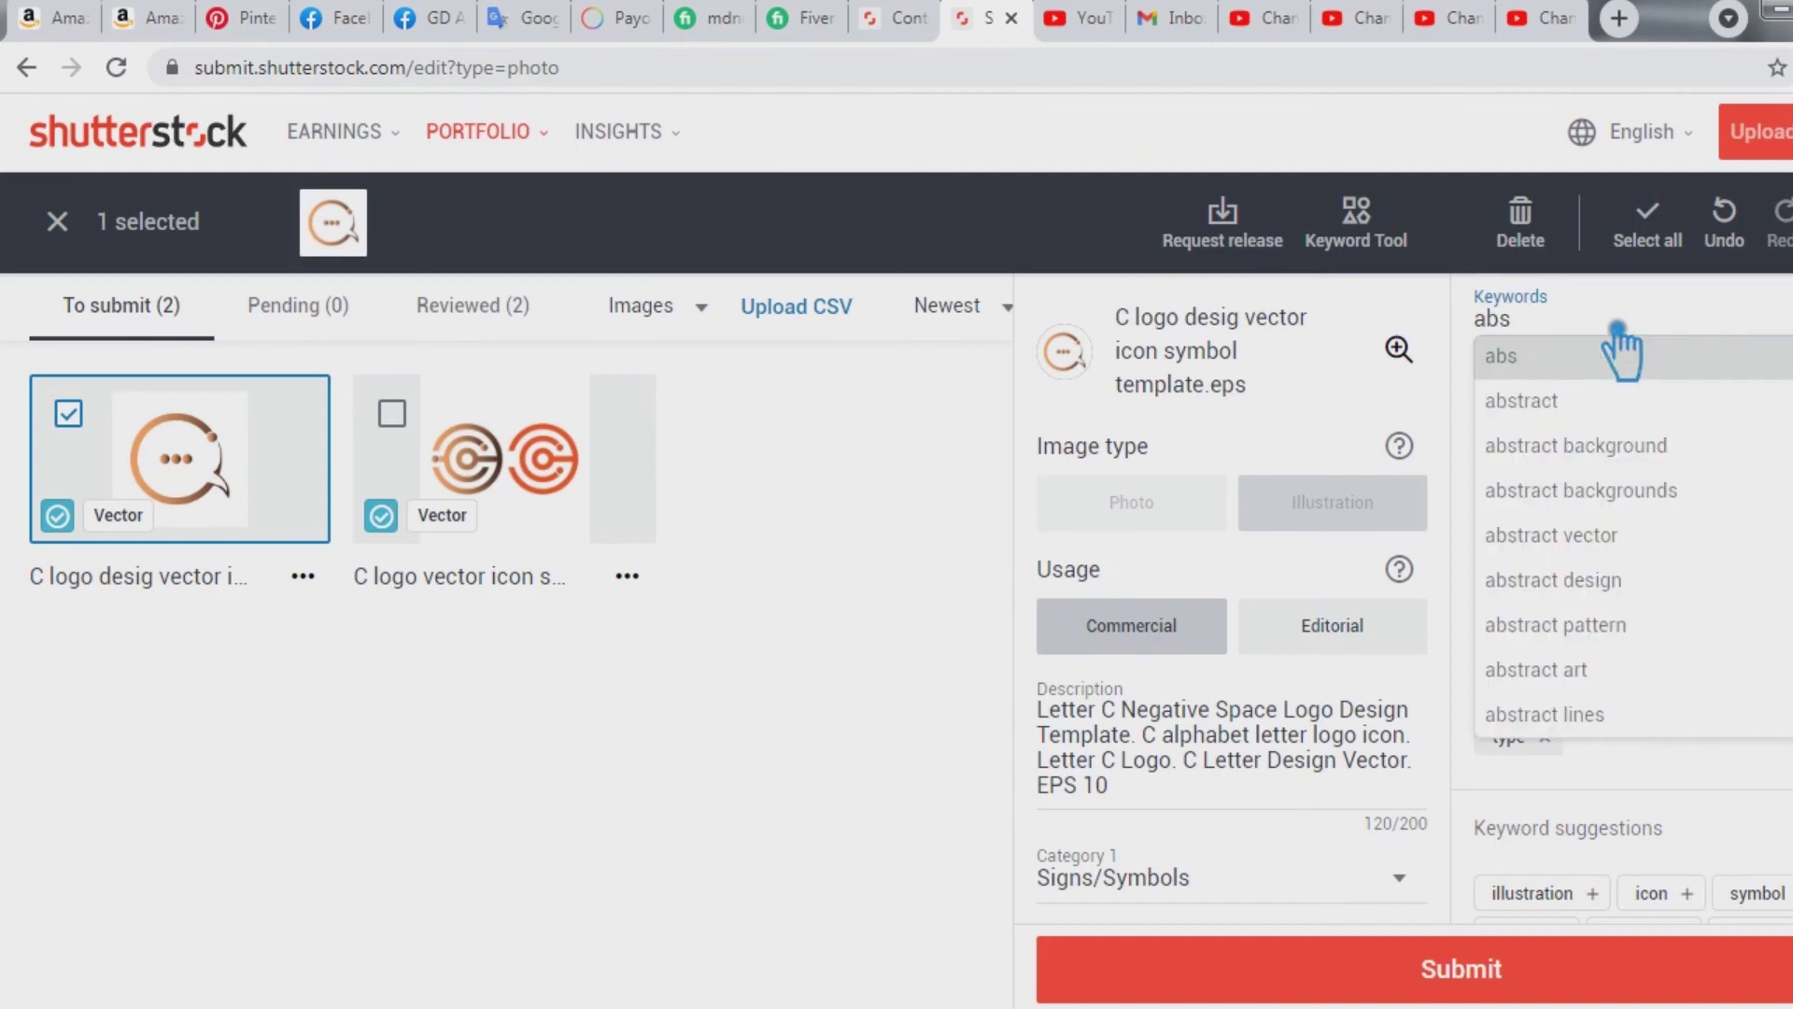
click(1576, 409)
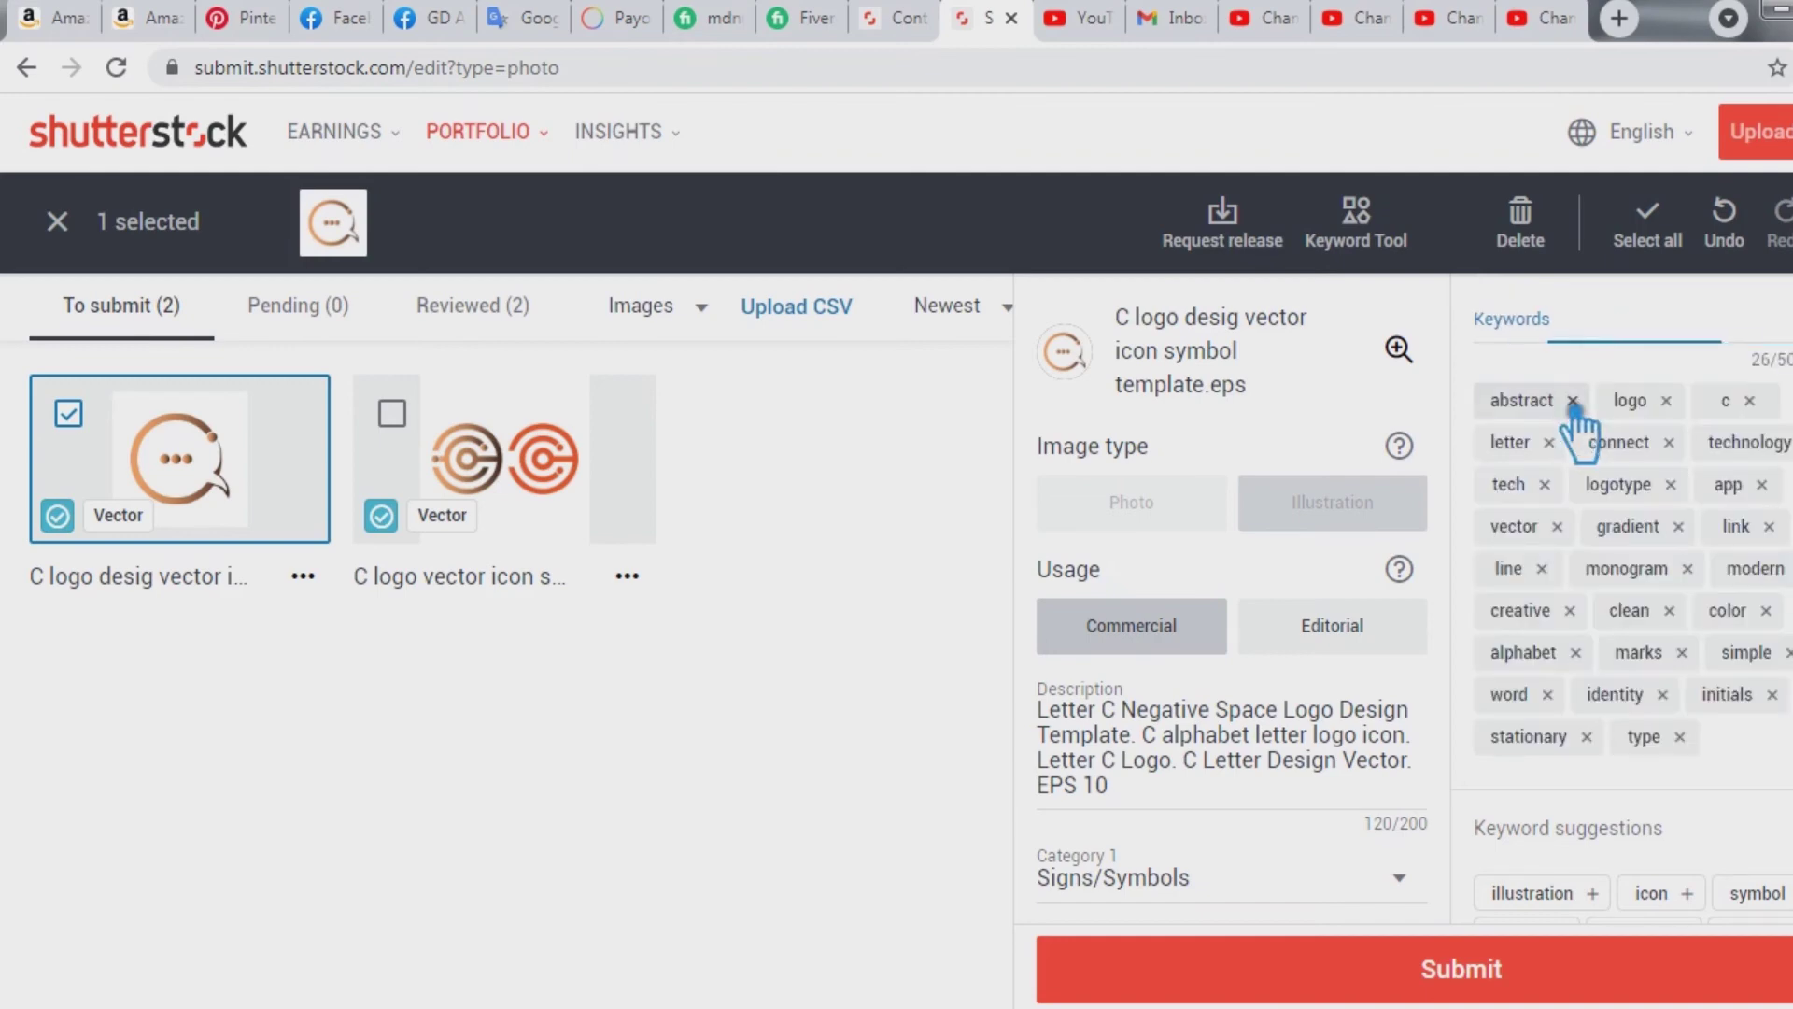
click(1602, 328)
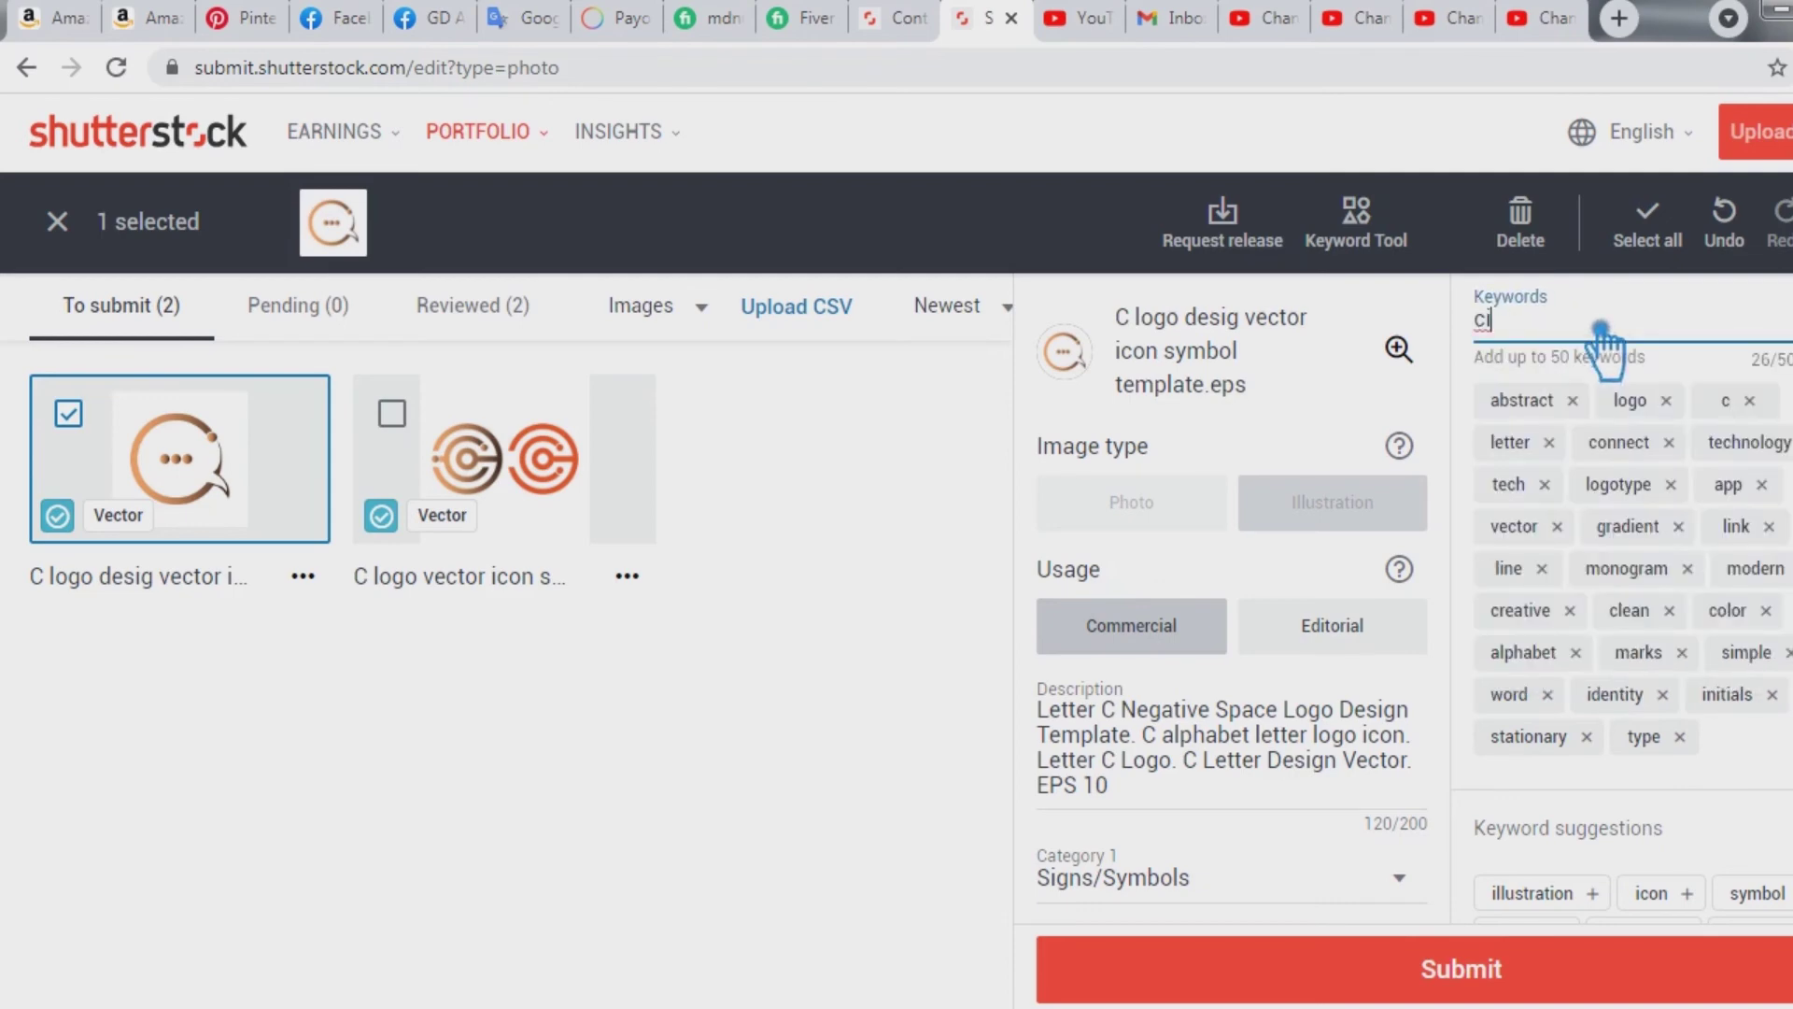
text(circle)
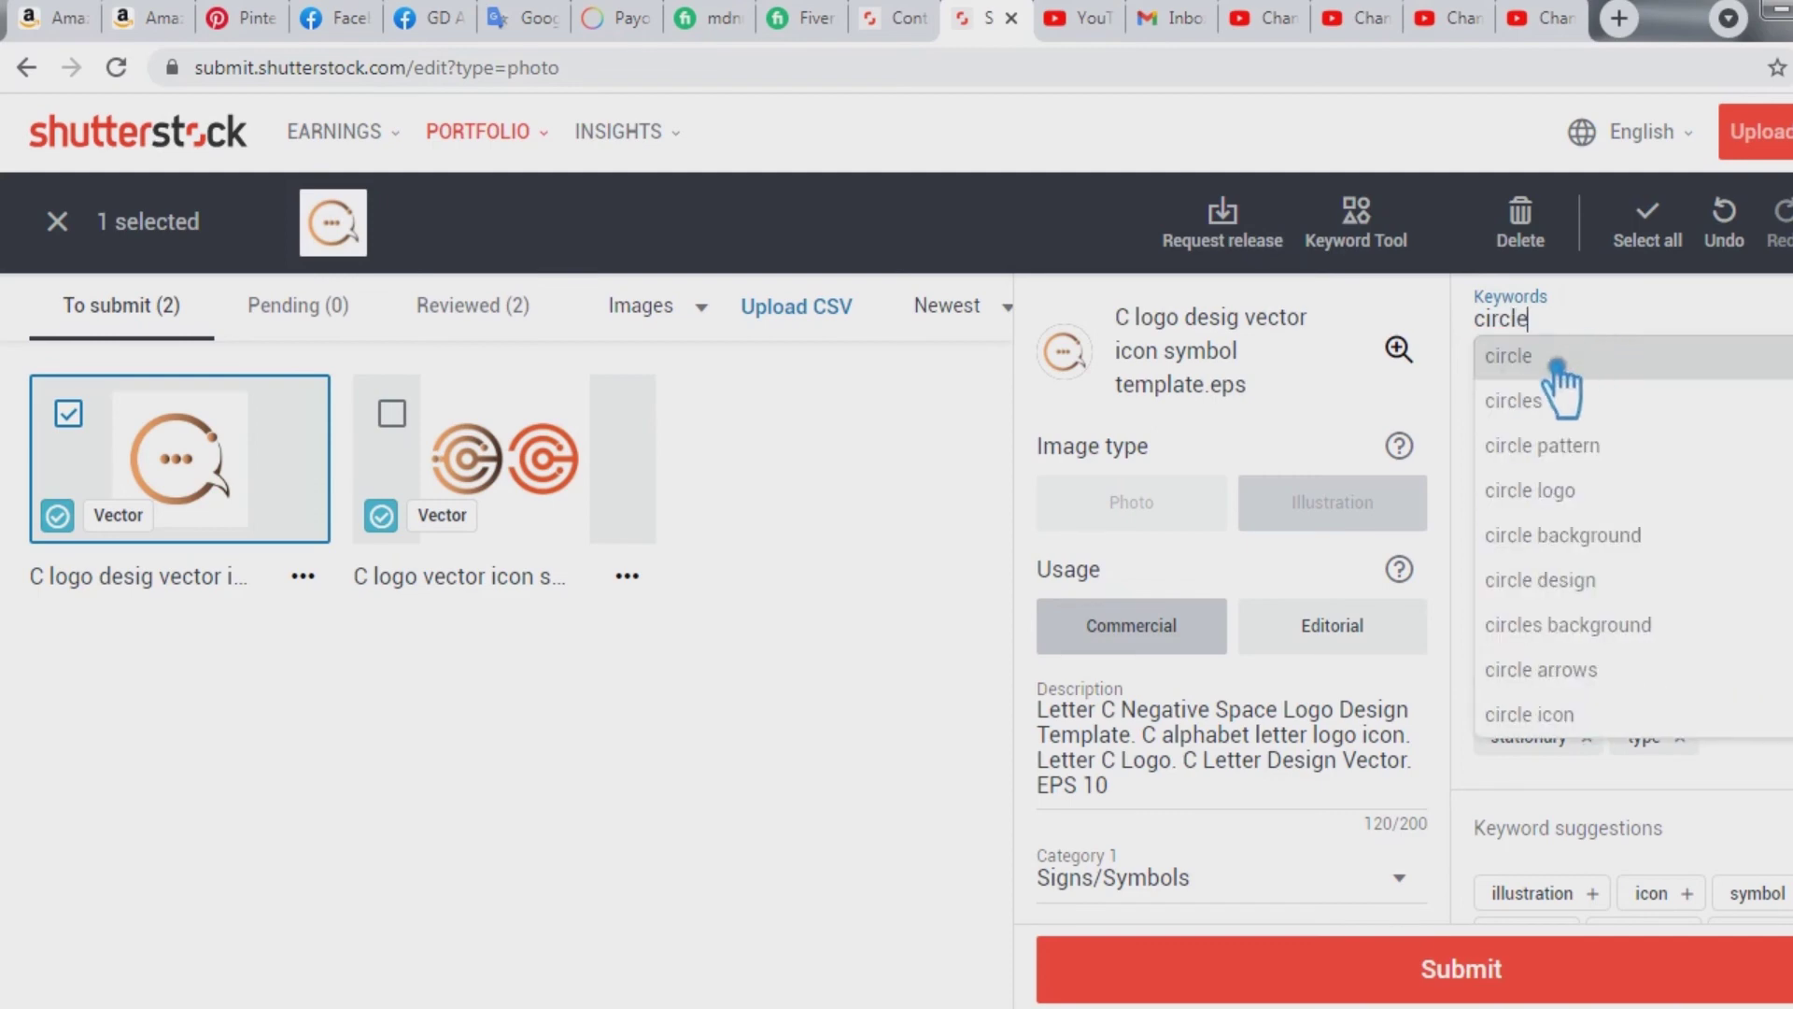
click(1555, 367)
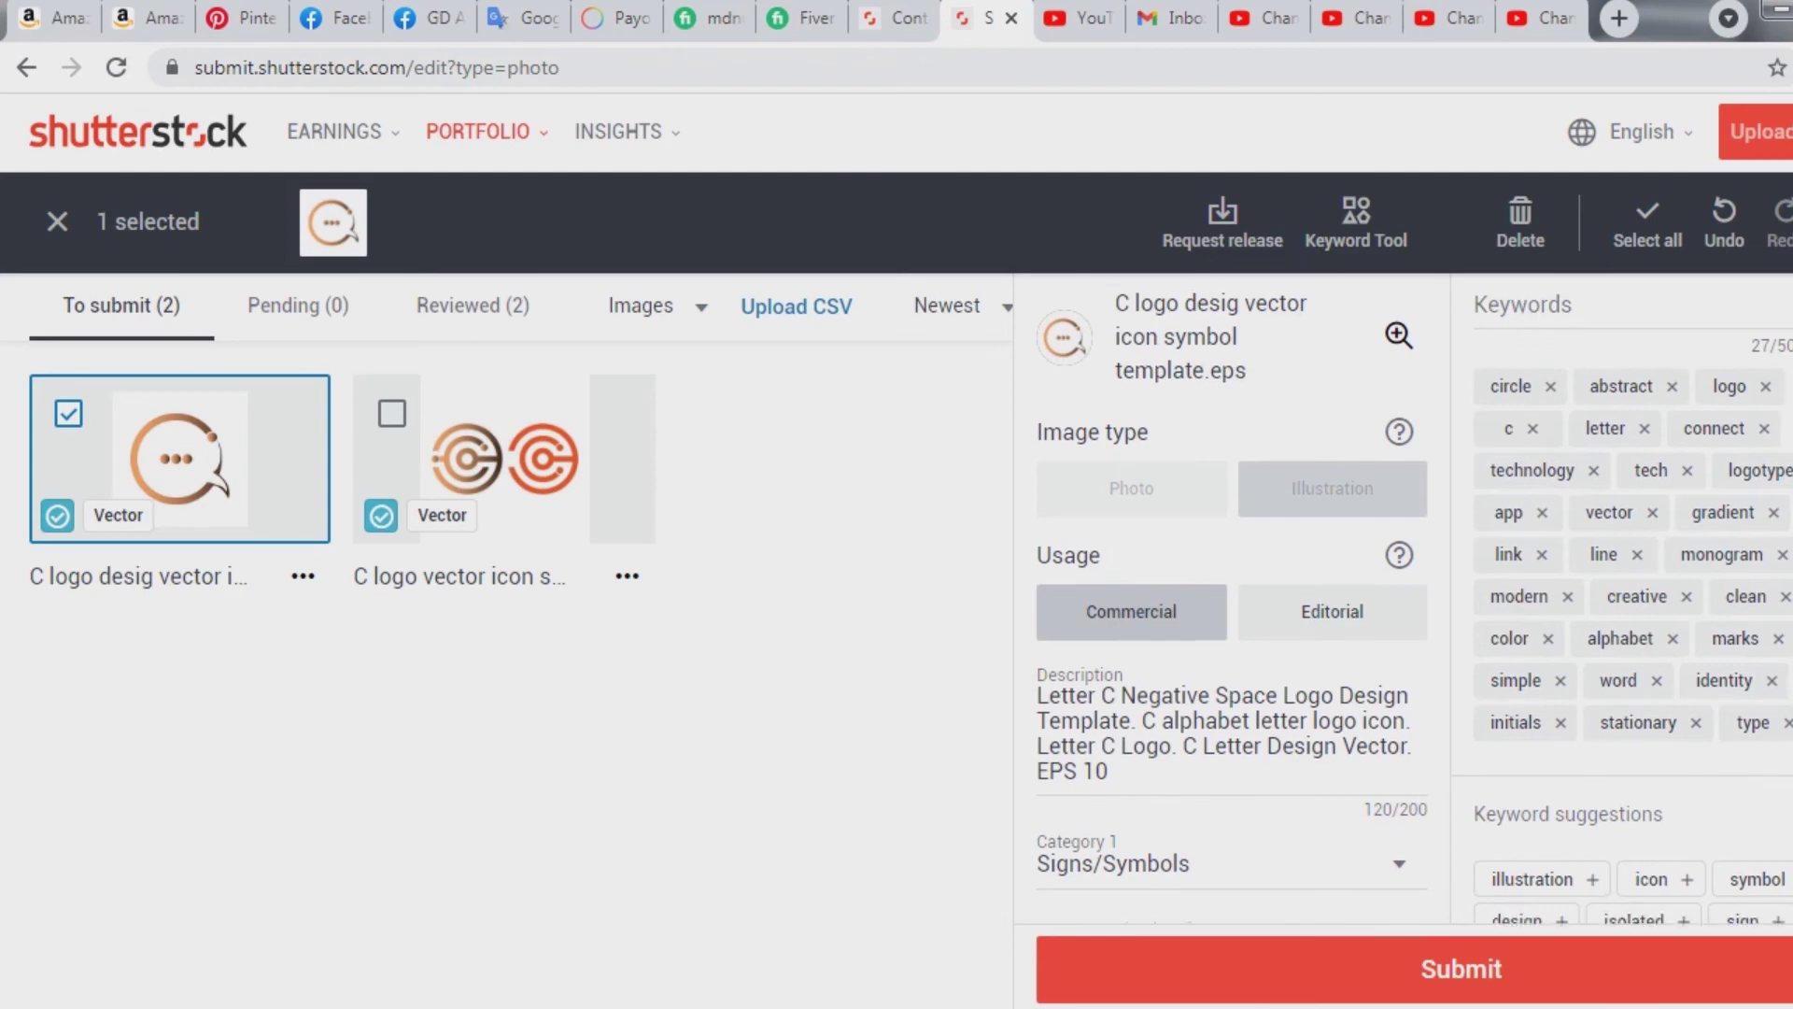
Add the suggested keywords "icon", "flat" and "art" to the speech-bubble logo's keyword list.
scroll(1728, 840, down, 1)
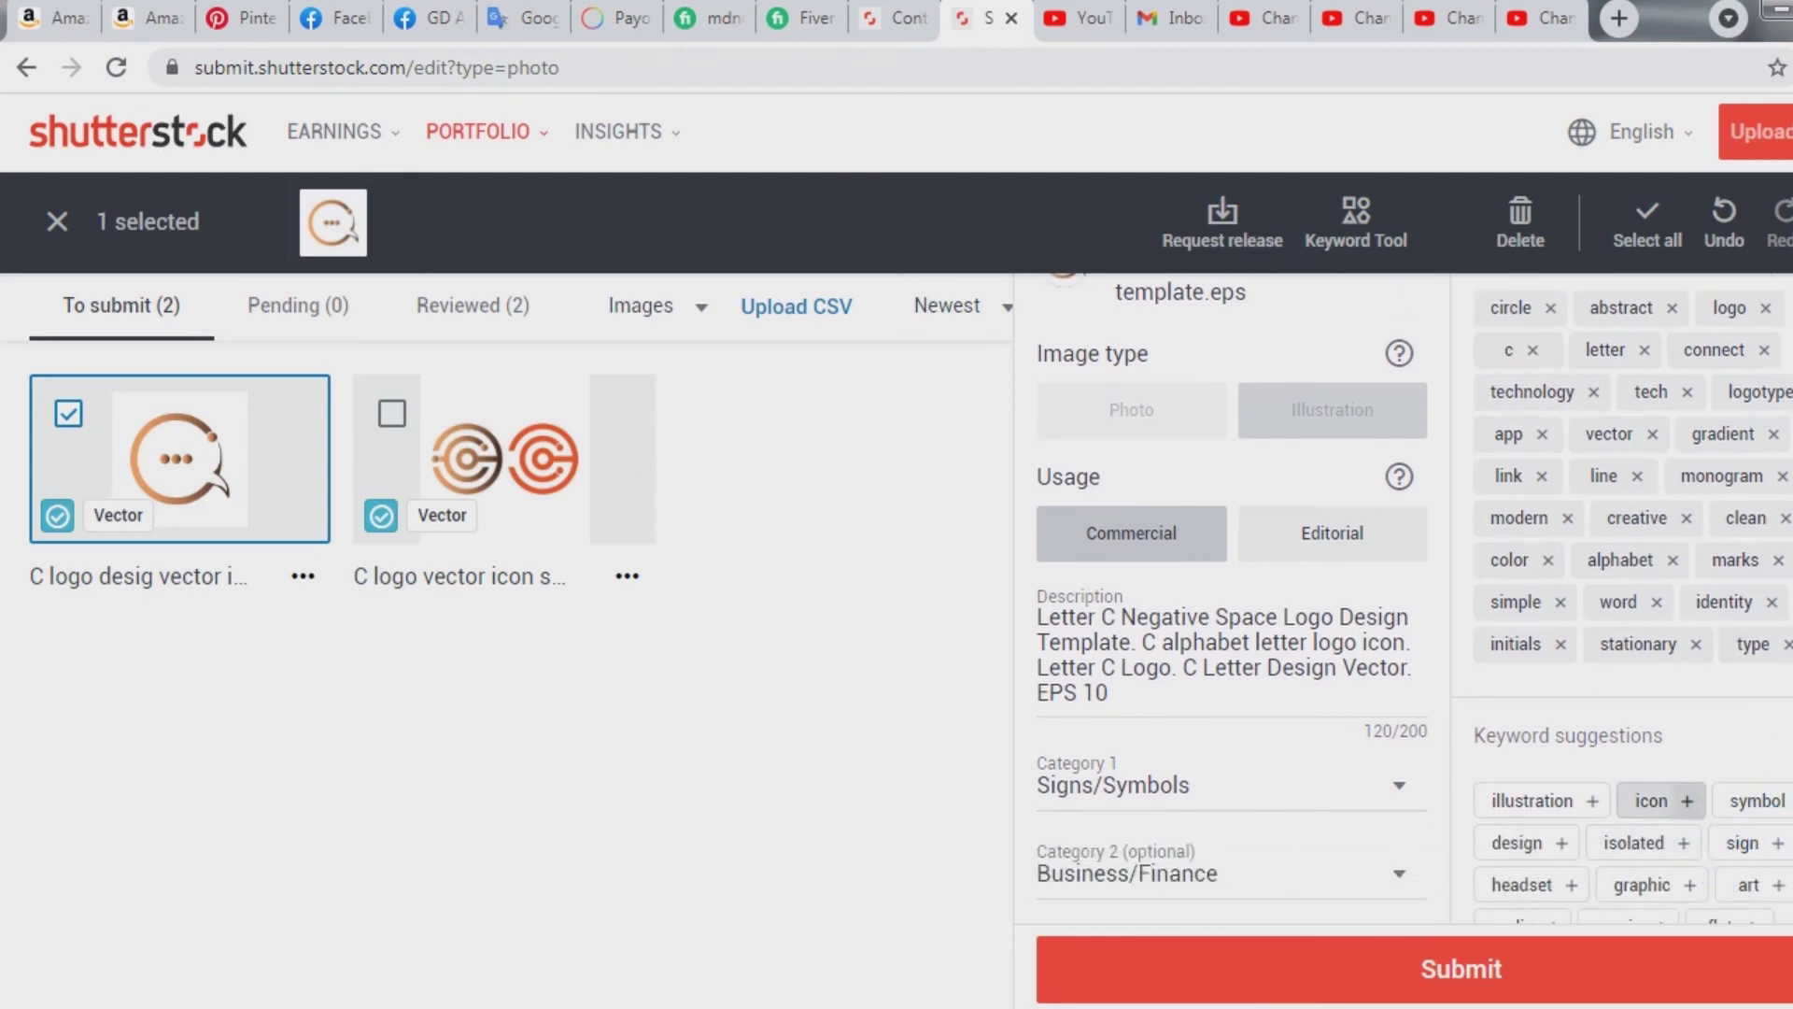
click(1709, 805)
scroll(1712, 807, down, 2)
scroll(1415, 598, down, 1)
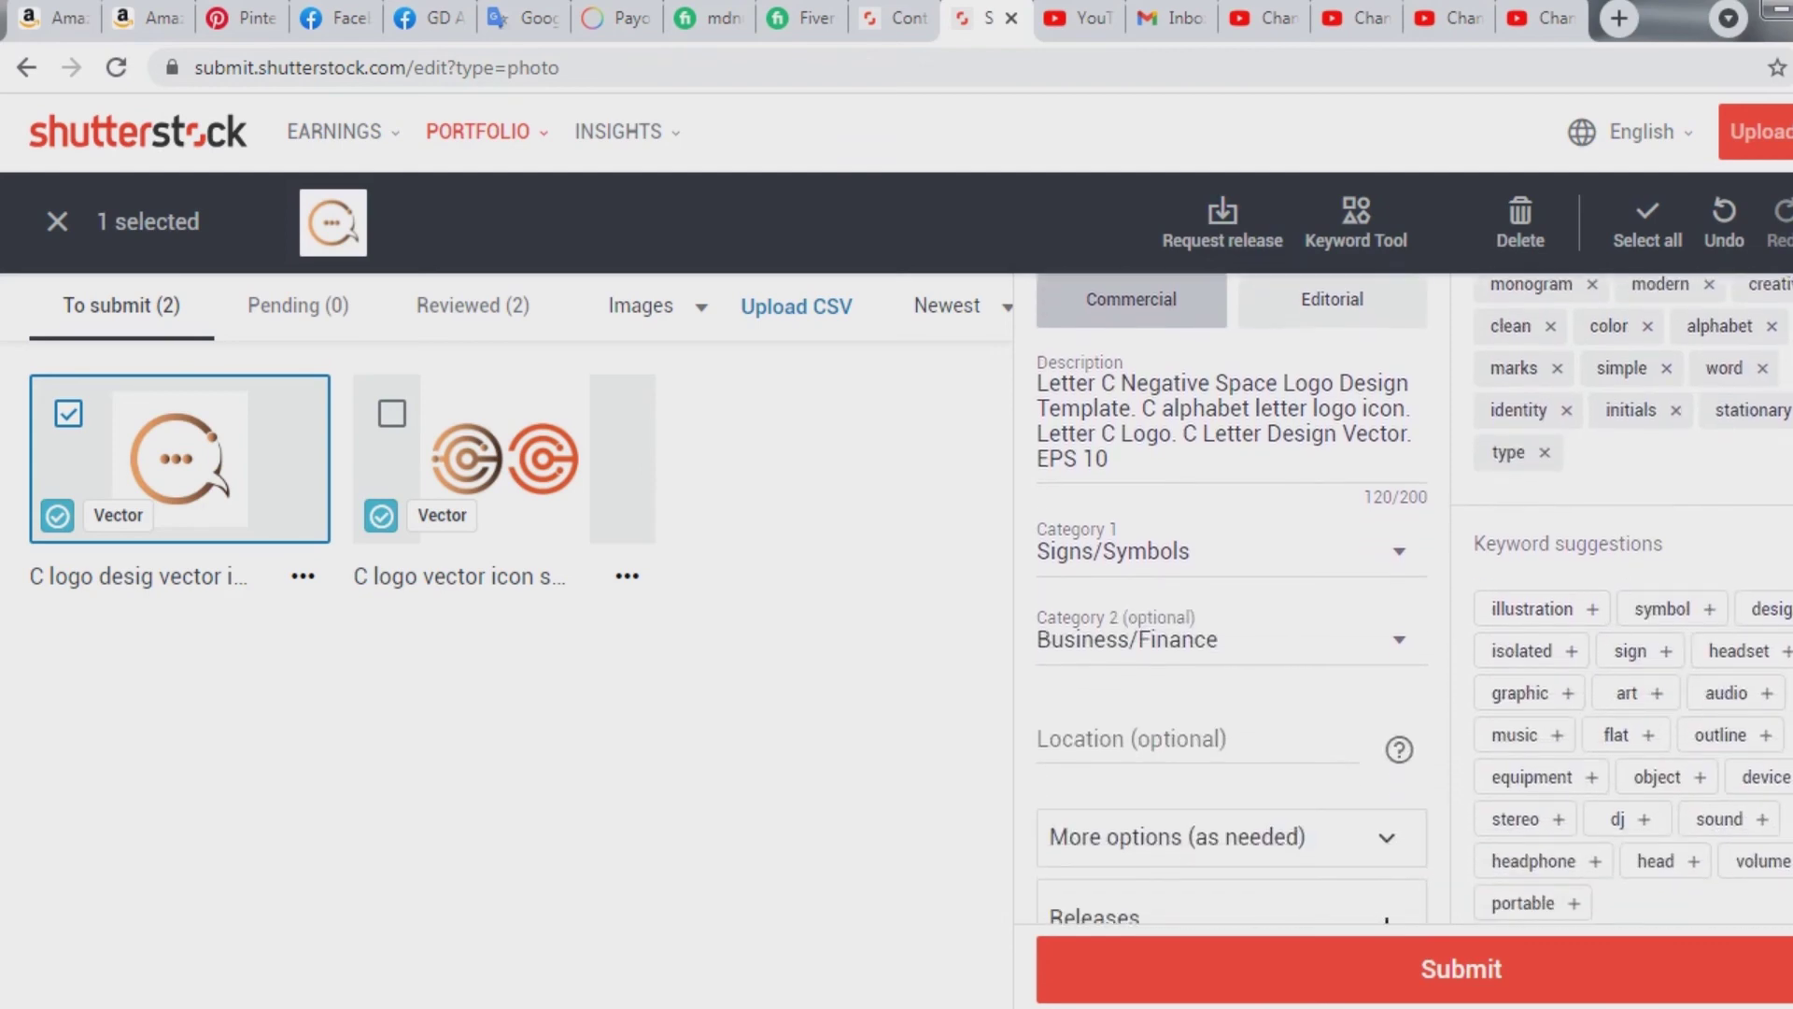
scroll(1415, 598, down, 1)
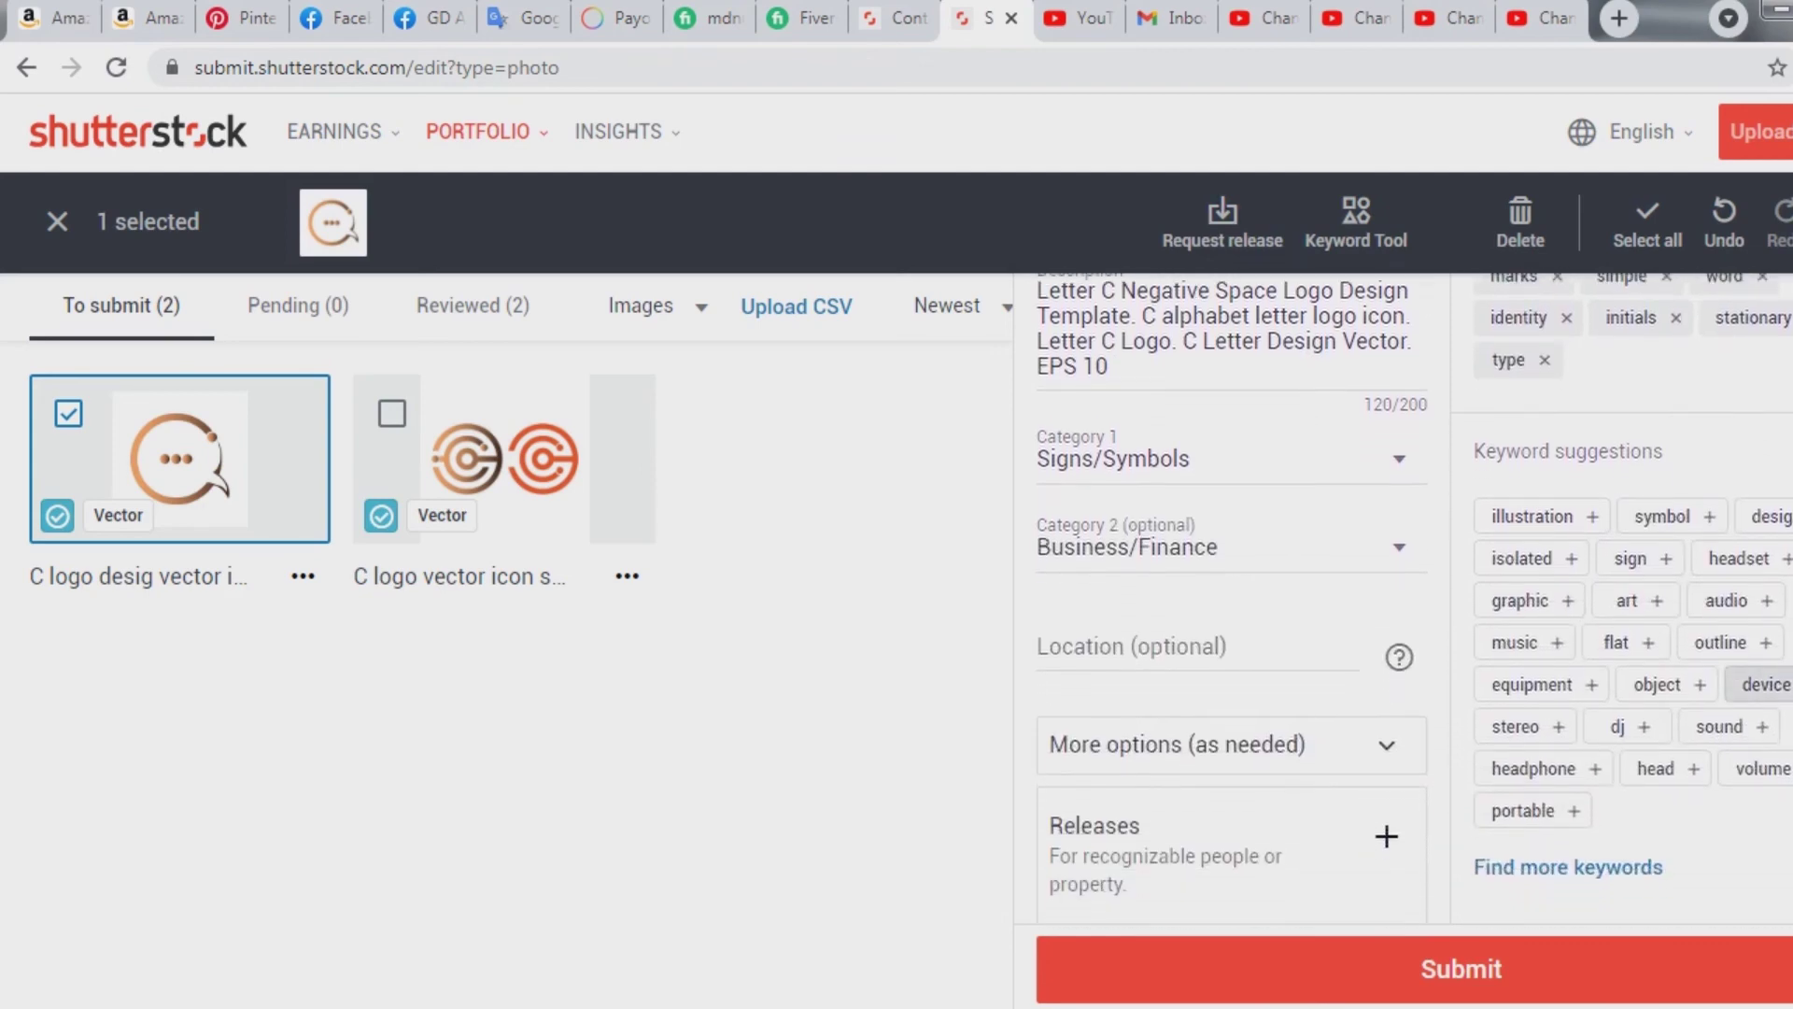
click(1647, 642)
click(1672, 599)
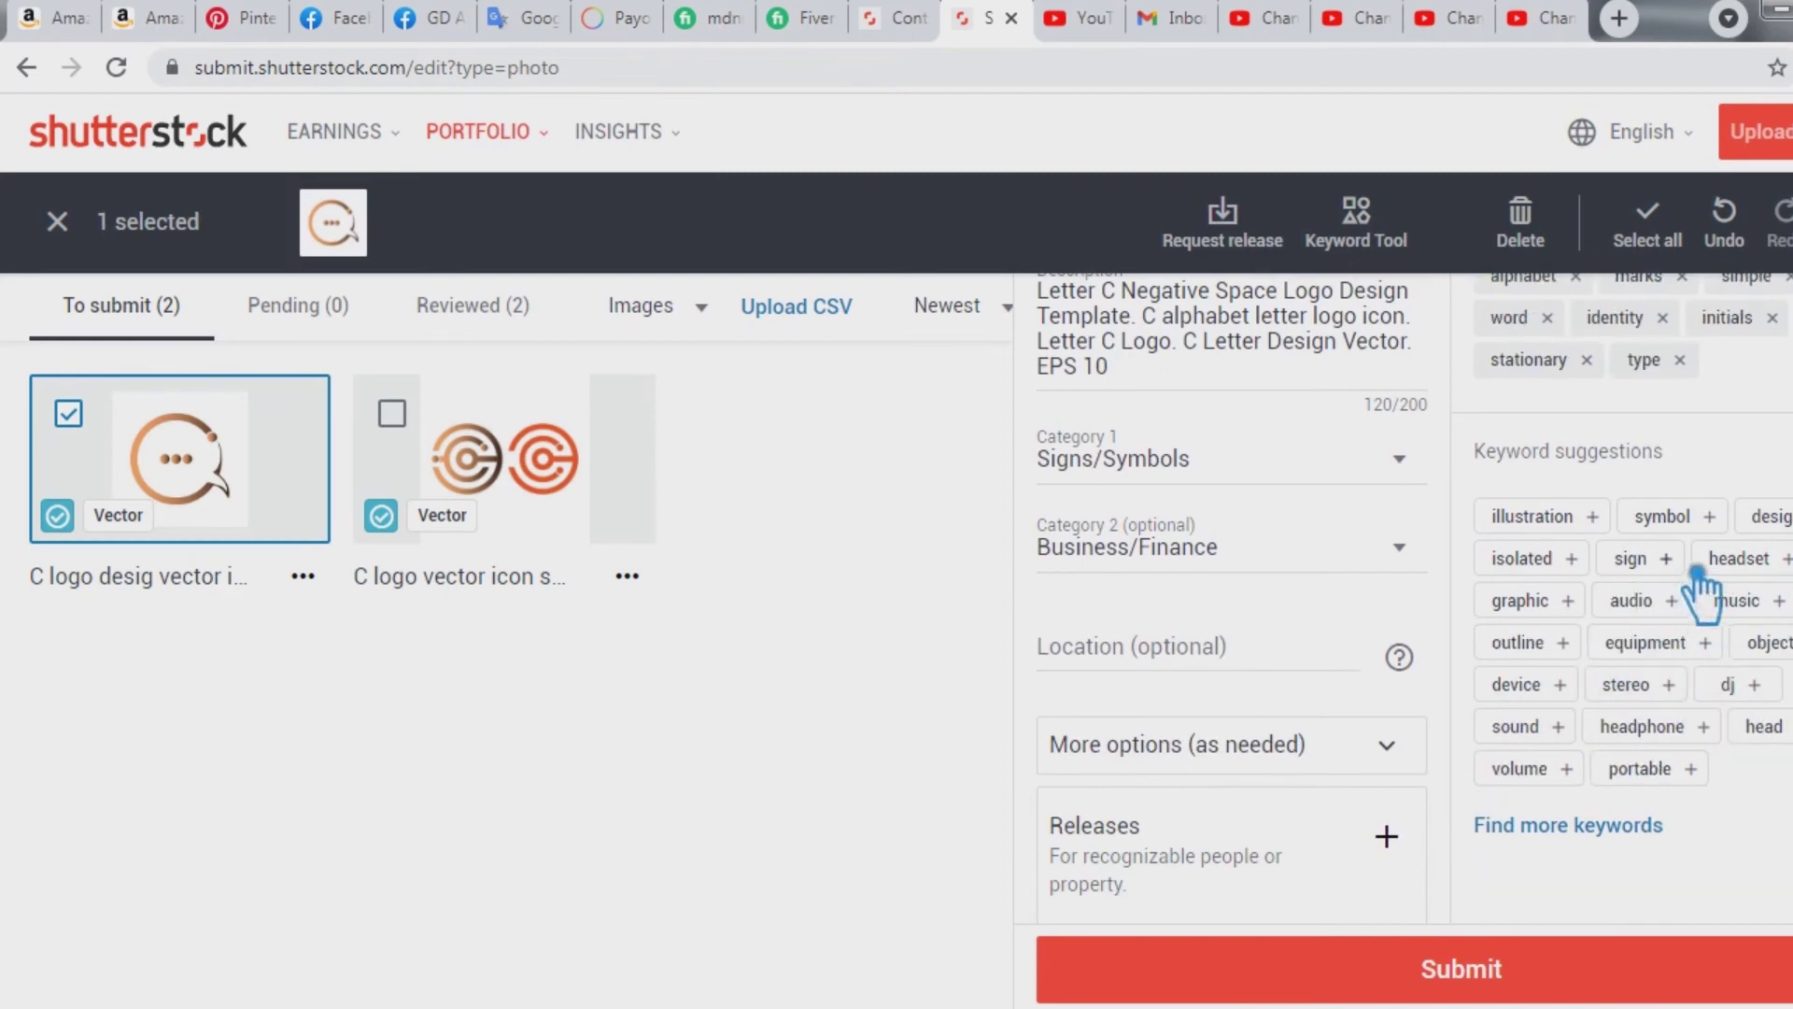
Add the suggested keywords "sign", "object", "symbol", "design", "illustration" and "graphic" to the speech-bubble logo's keyword list.
click(1681, 561)
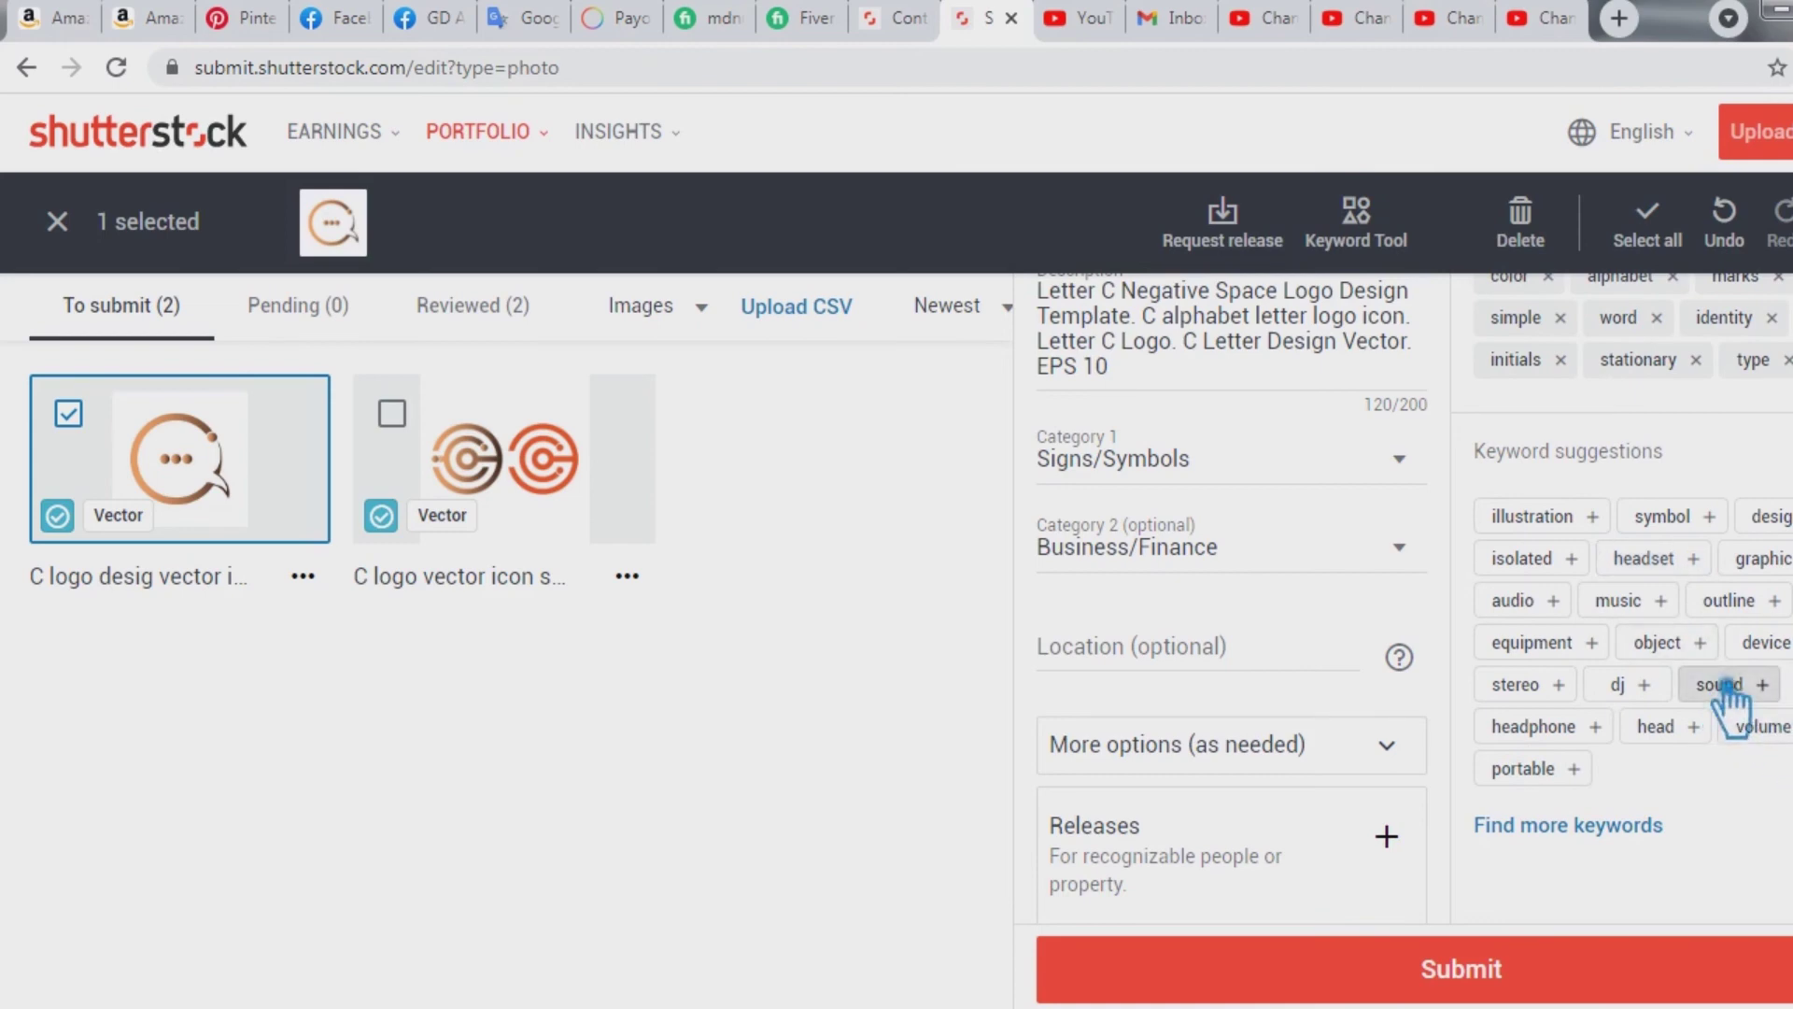
click(1721, 646)
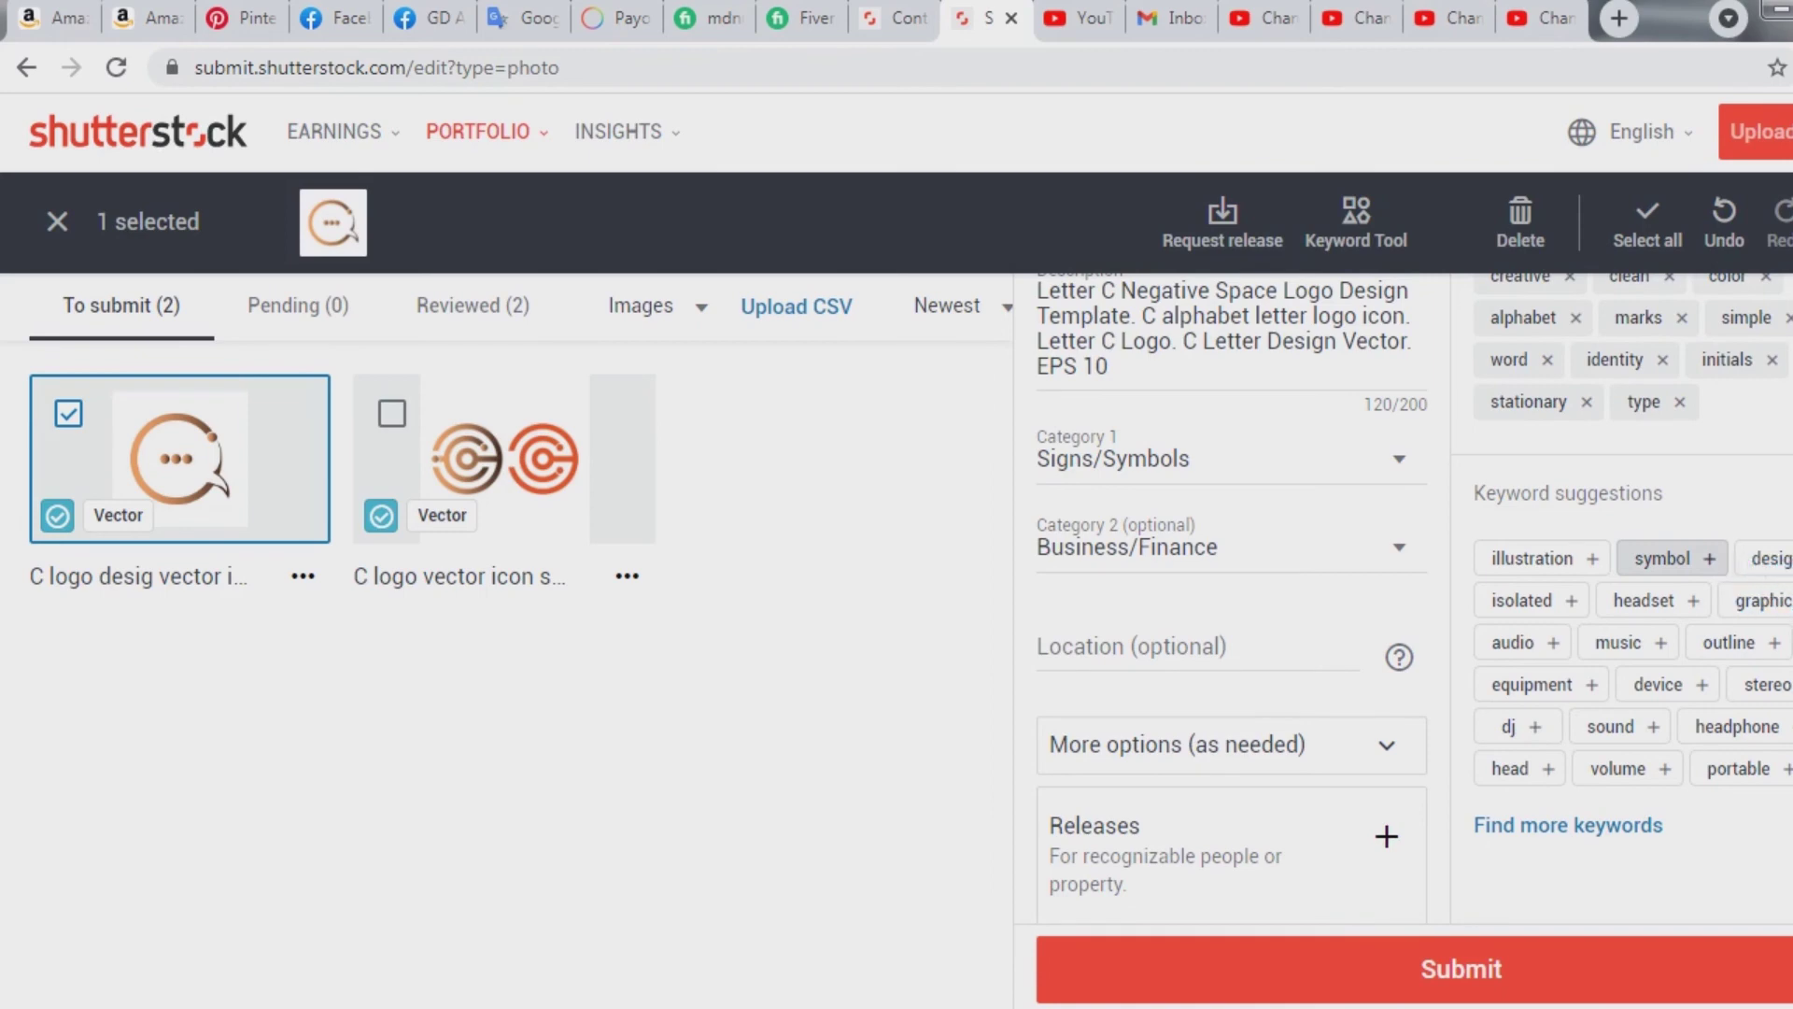
click(1725, 562)
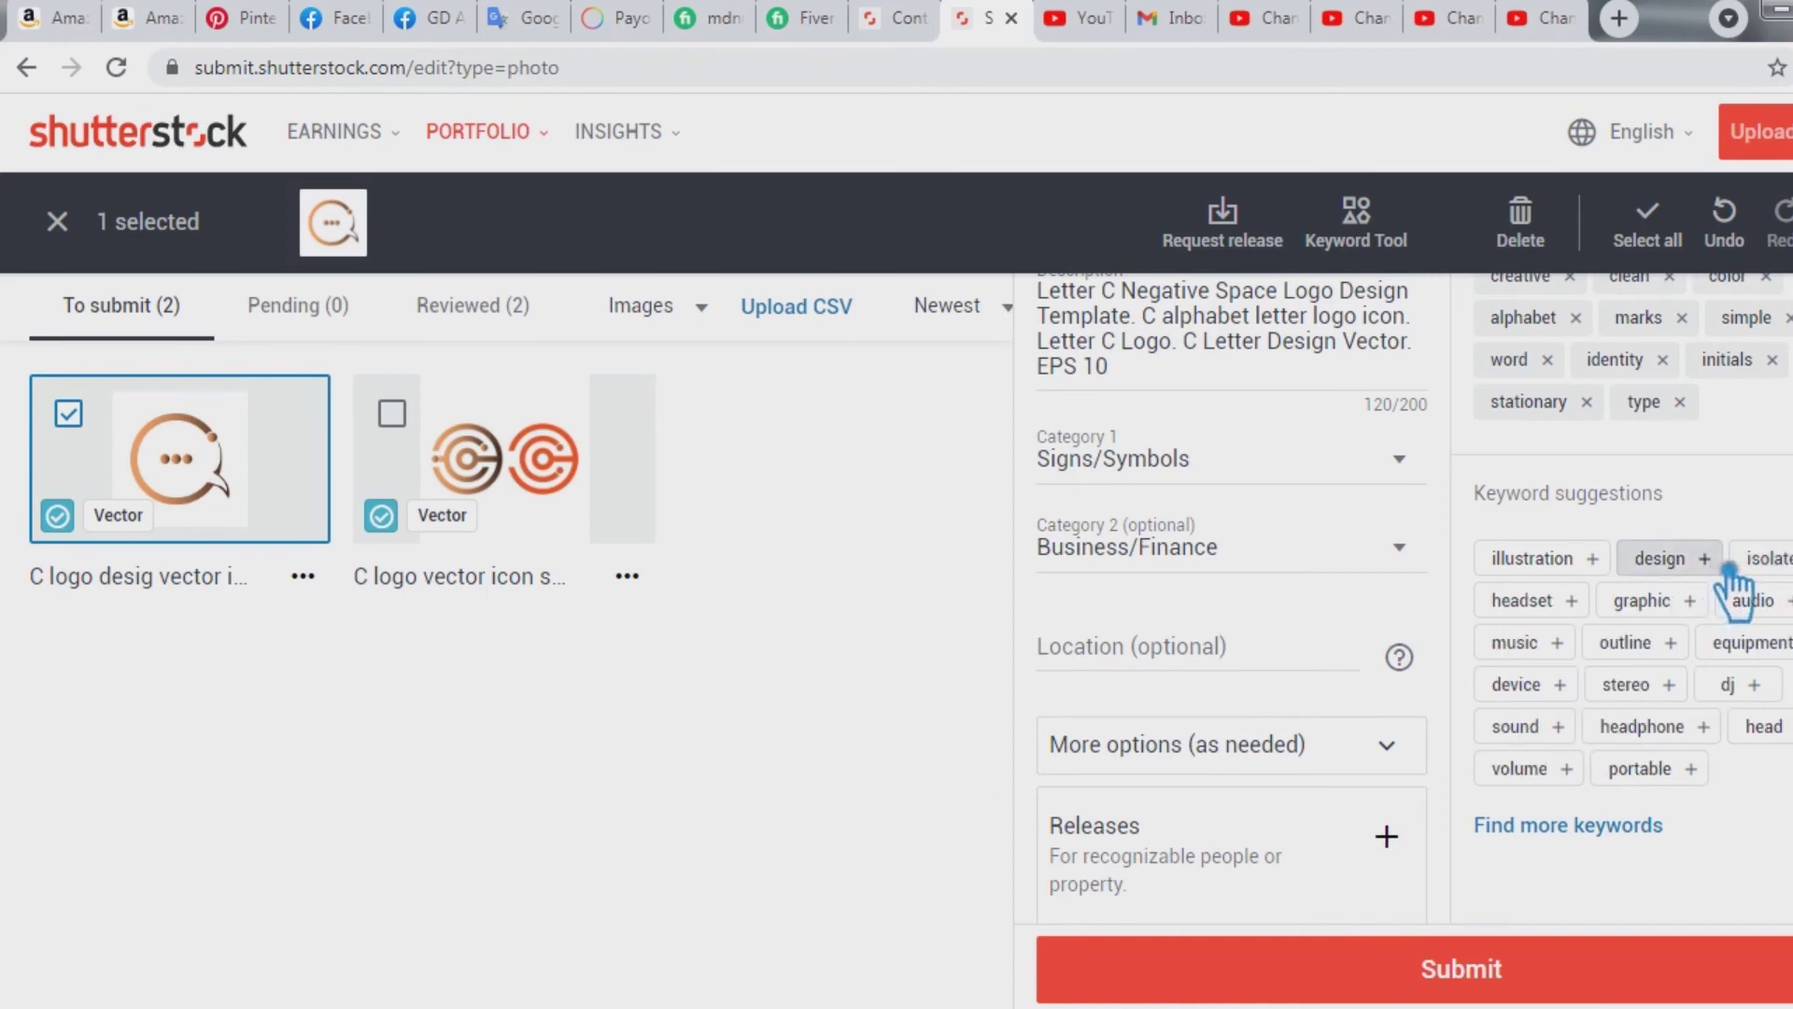
click(1701, 562)
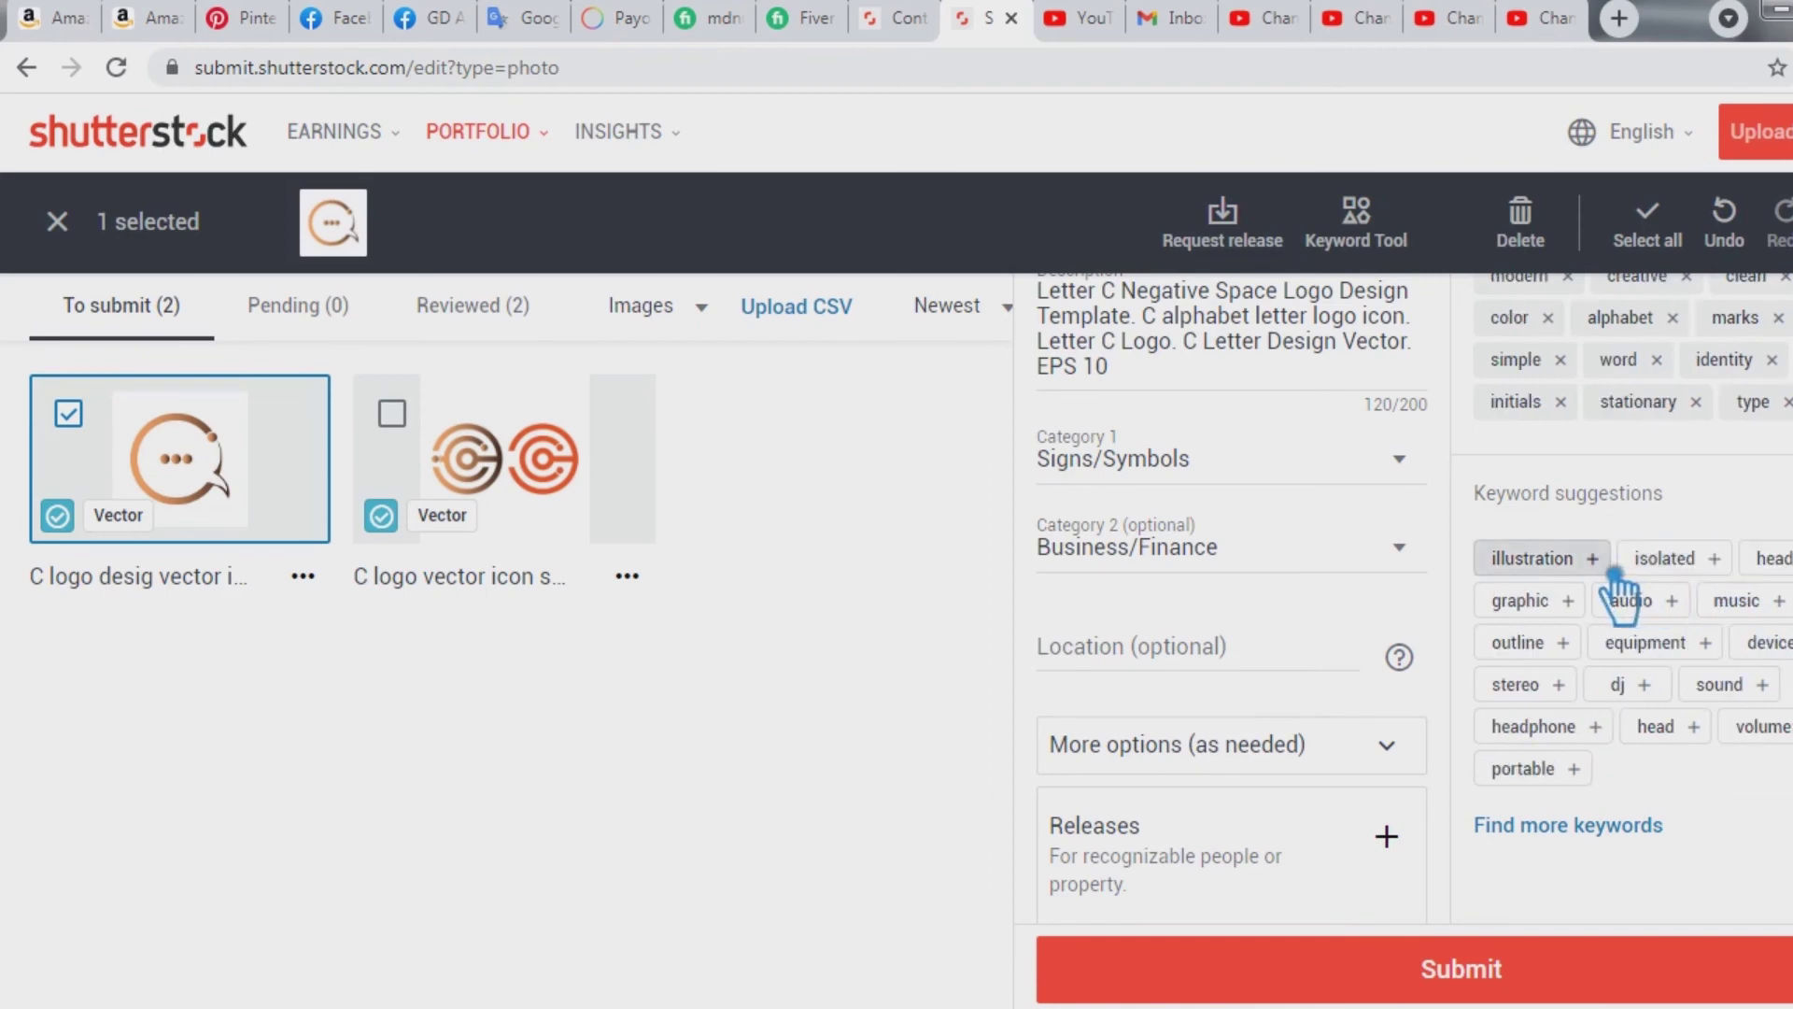
click(1612, 568)
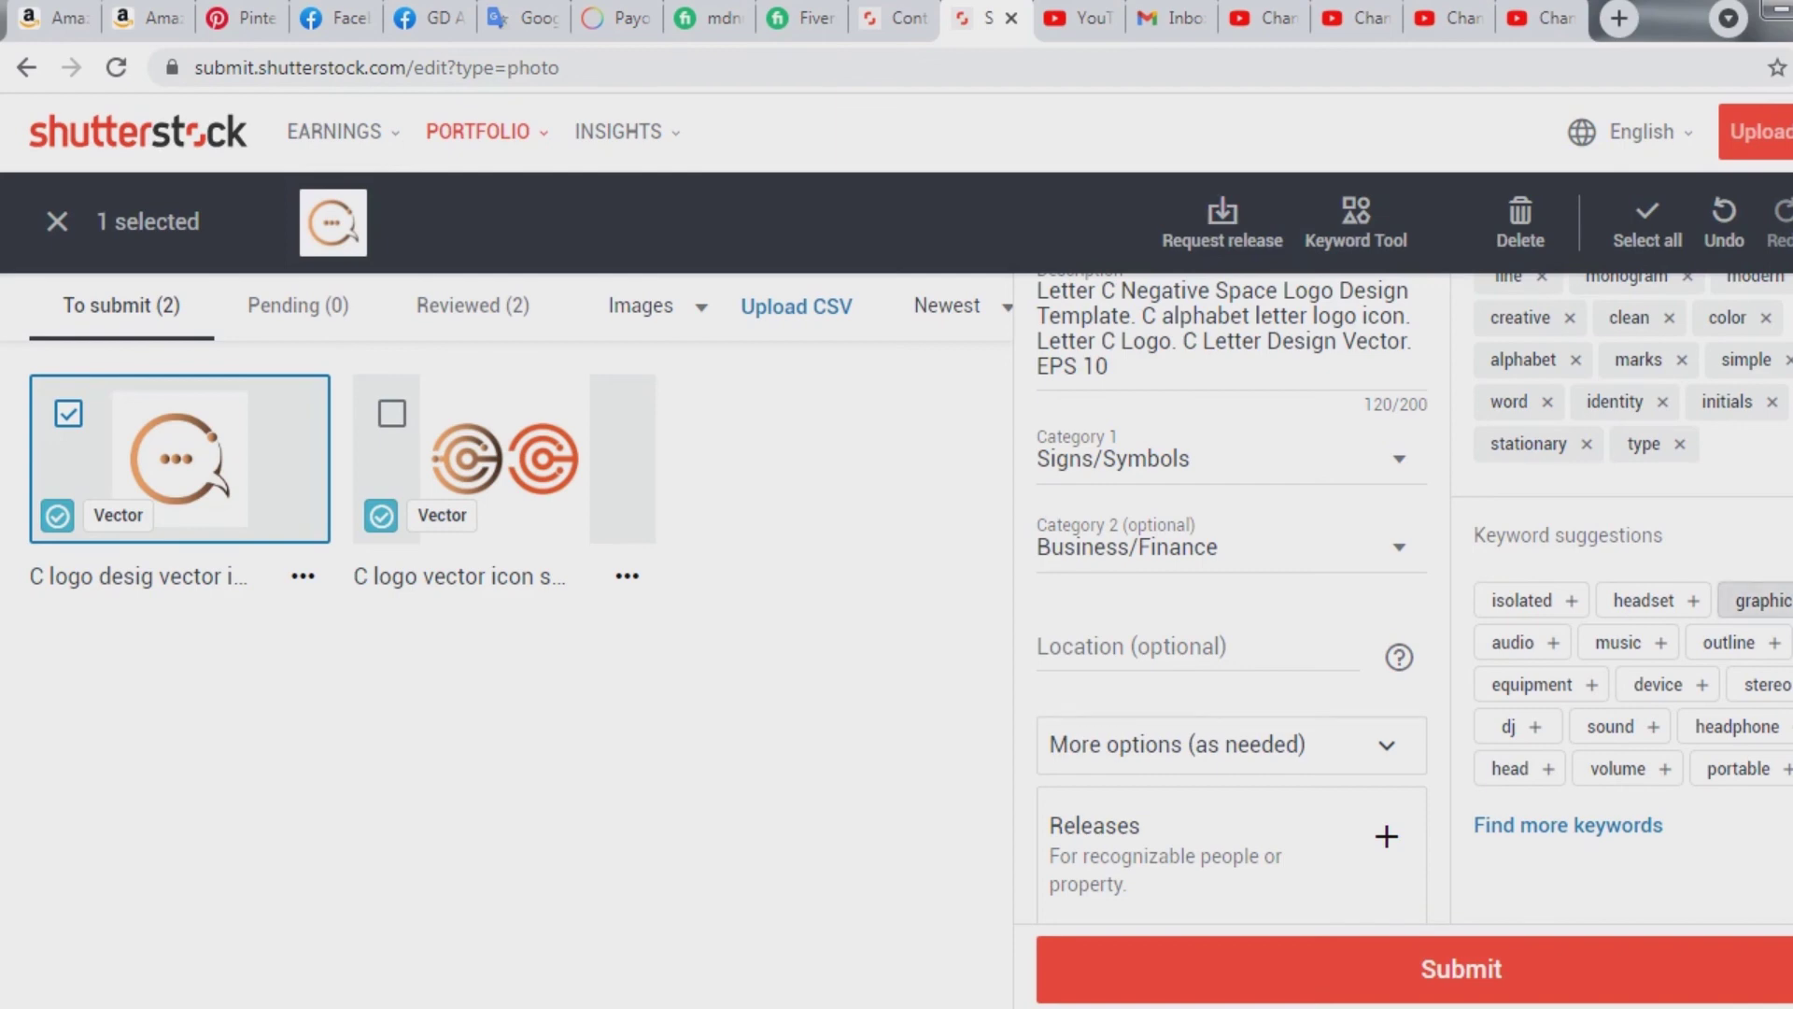
click(1760, 600)
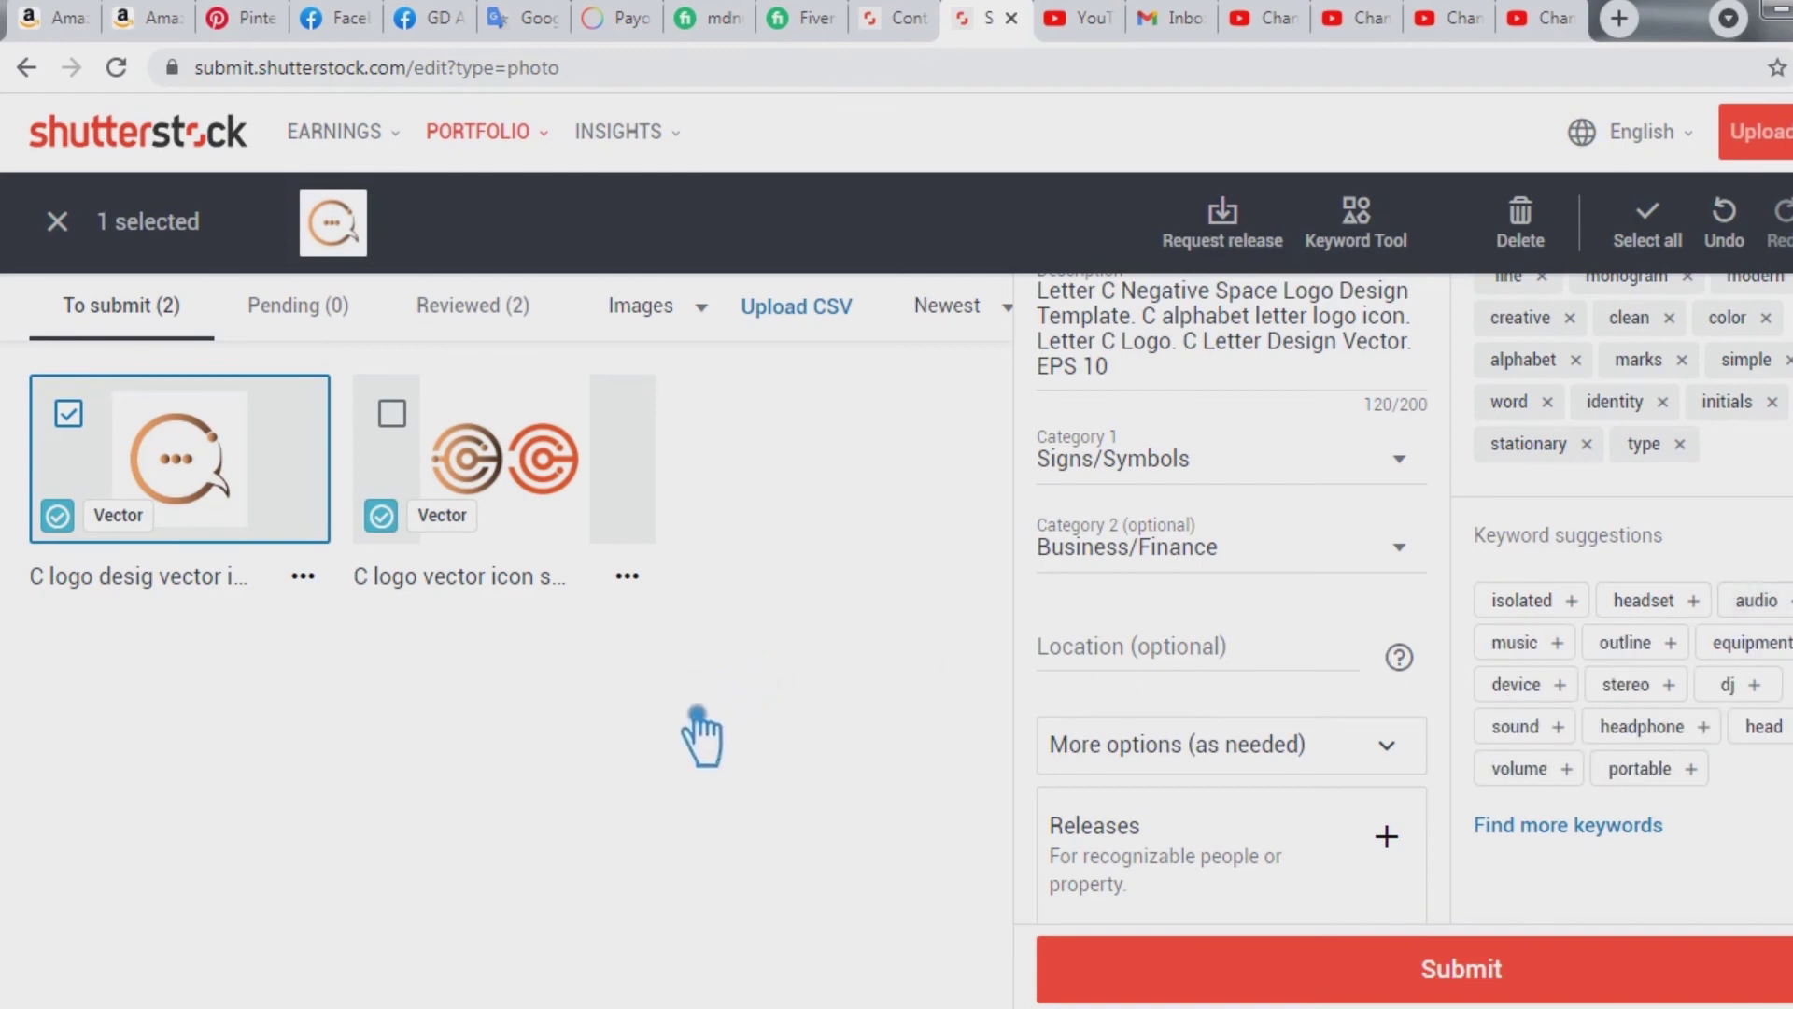
Add the double-circle C logo vector to the selection and submit both vectors together.
scroll(1494, 561, up, 3)
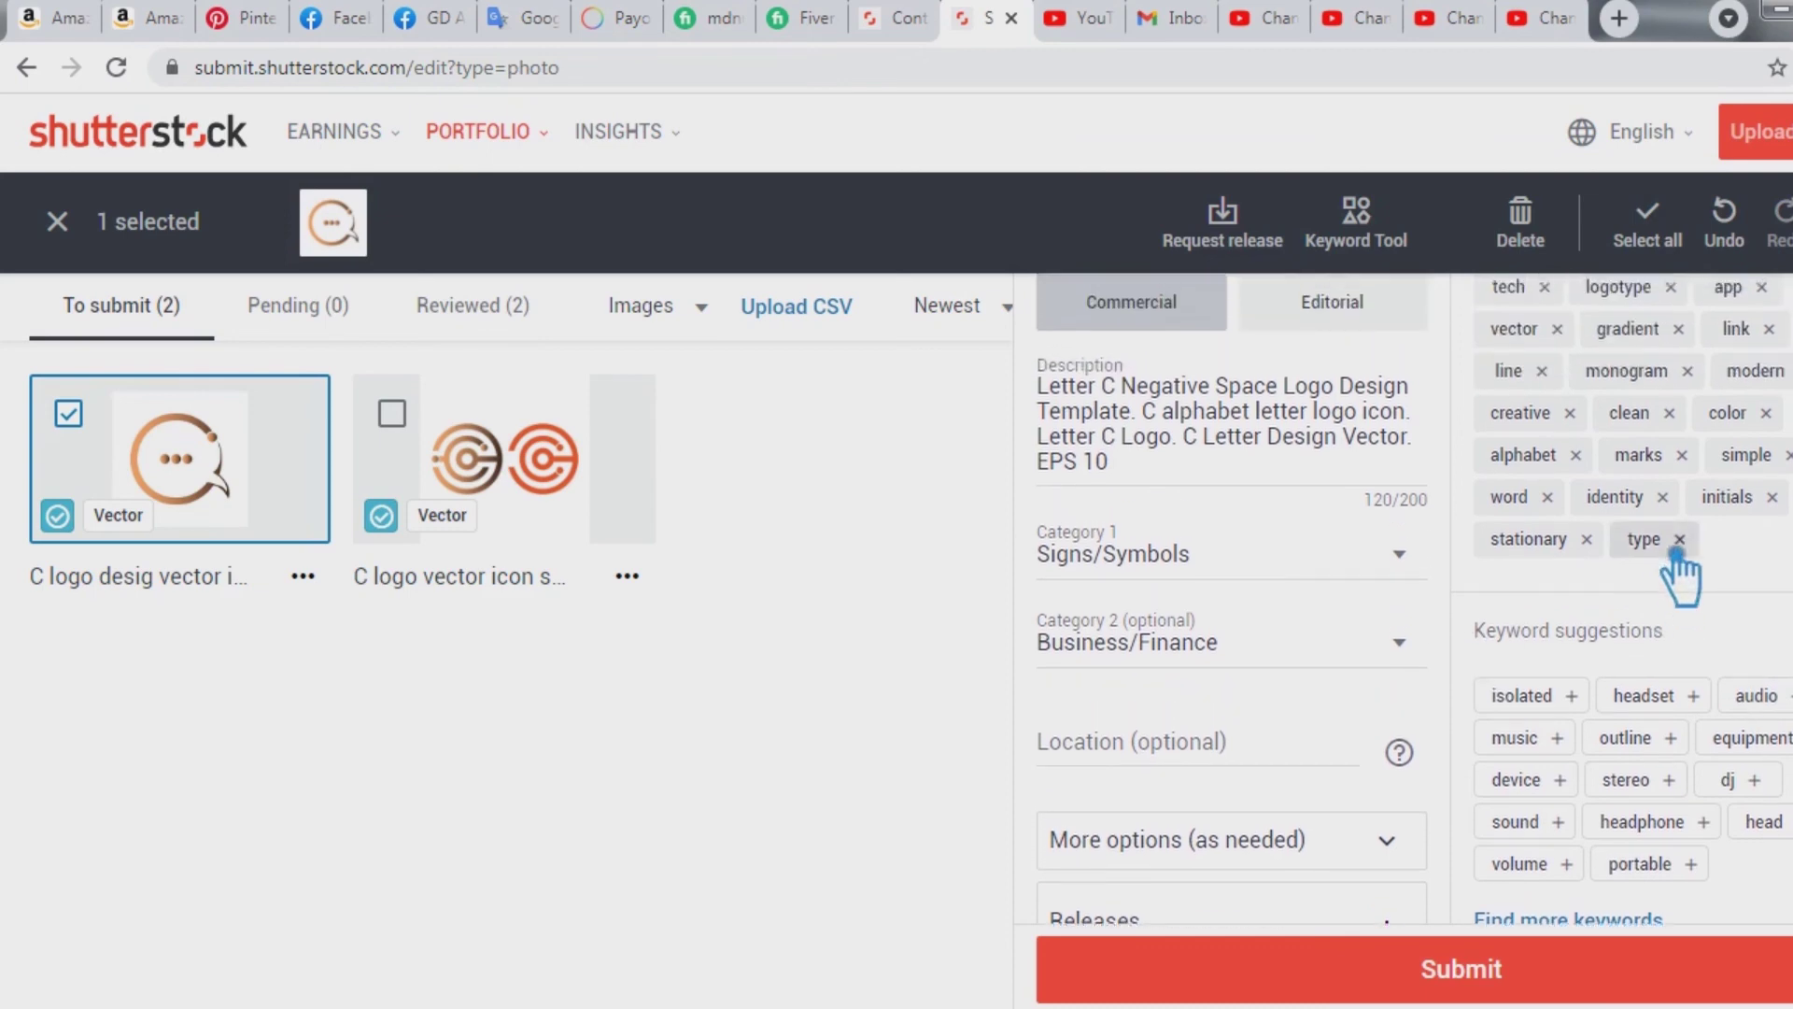
scroll(1684, 552, up, 2)
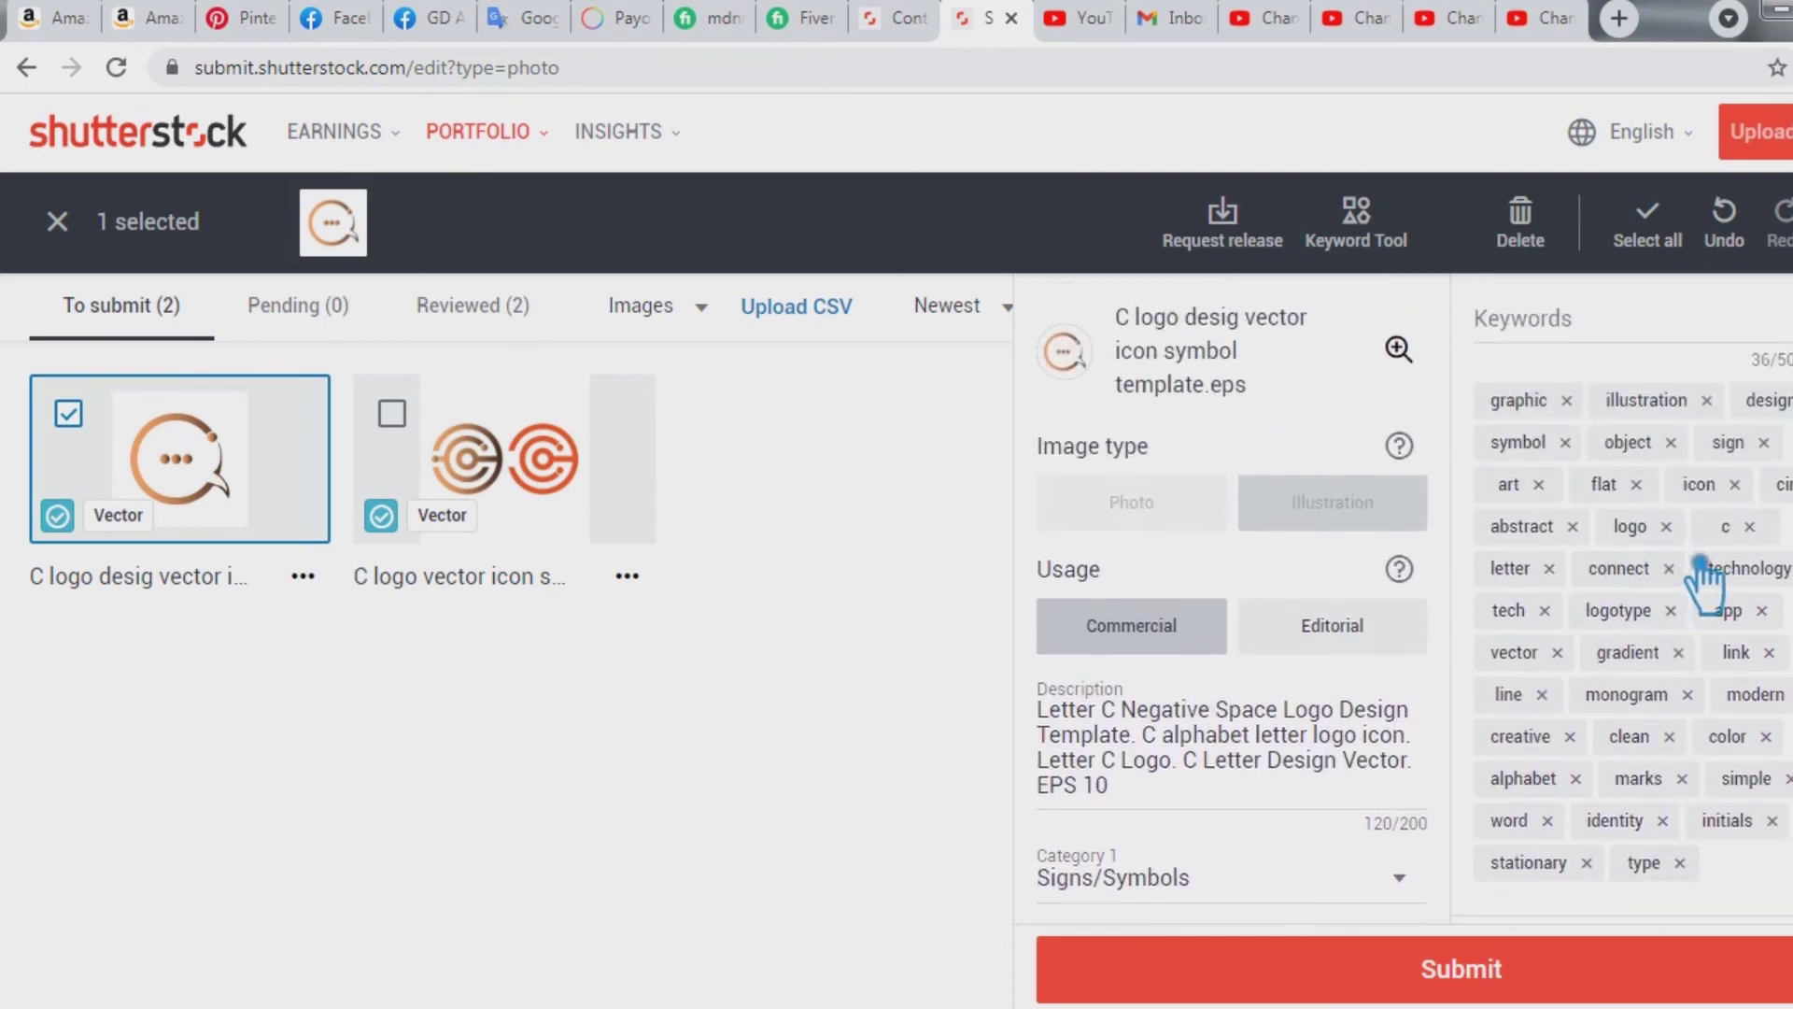
scroll(1671, 593, down, 3)
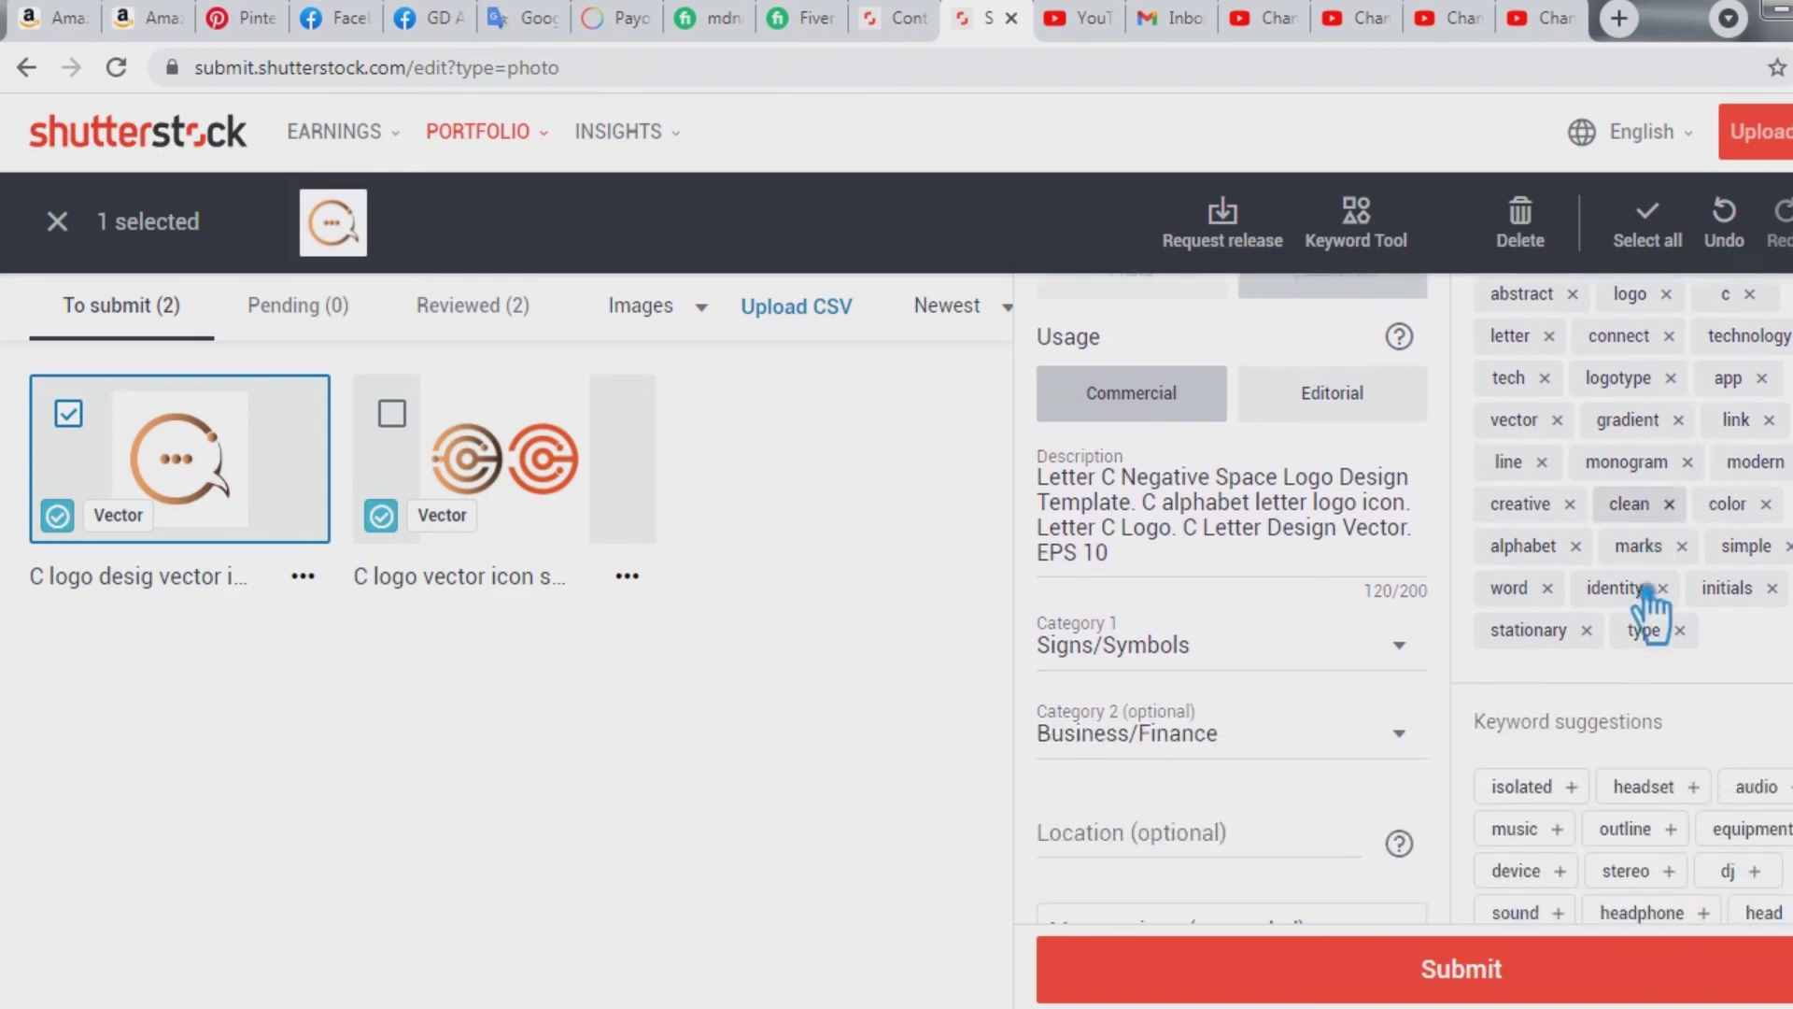
scroll(1649, 607, down, 3)
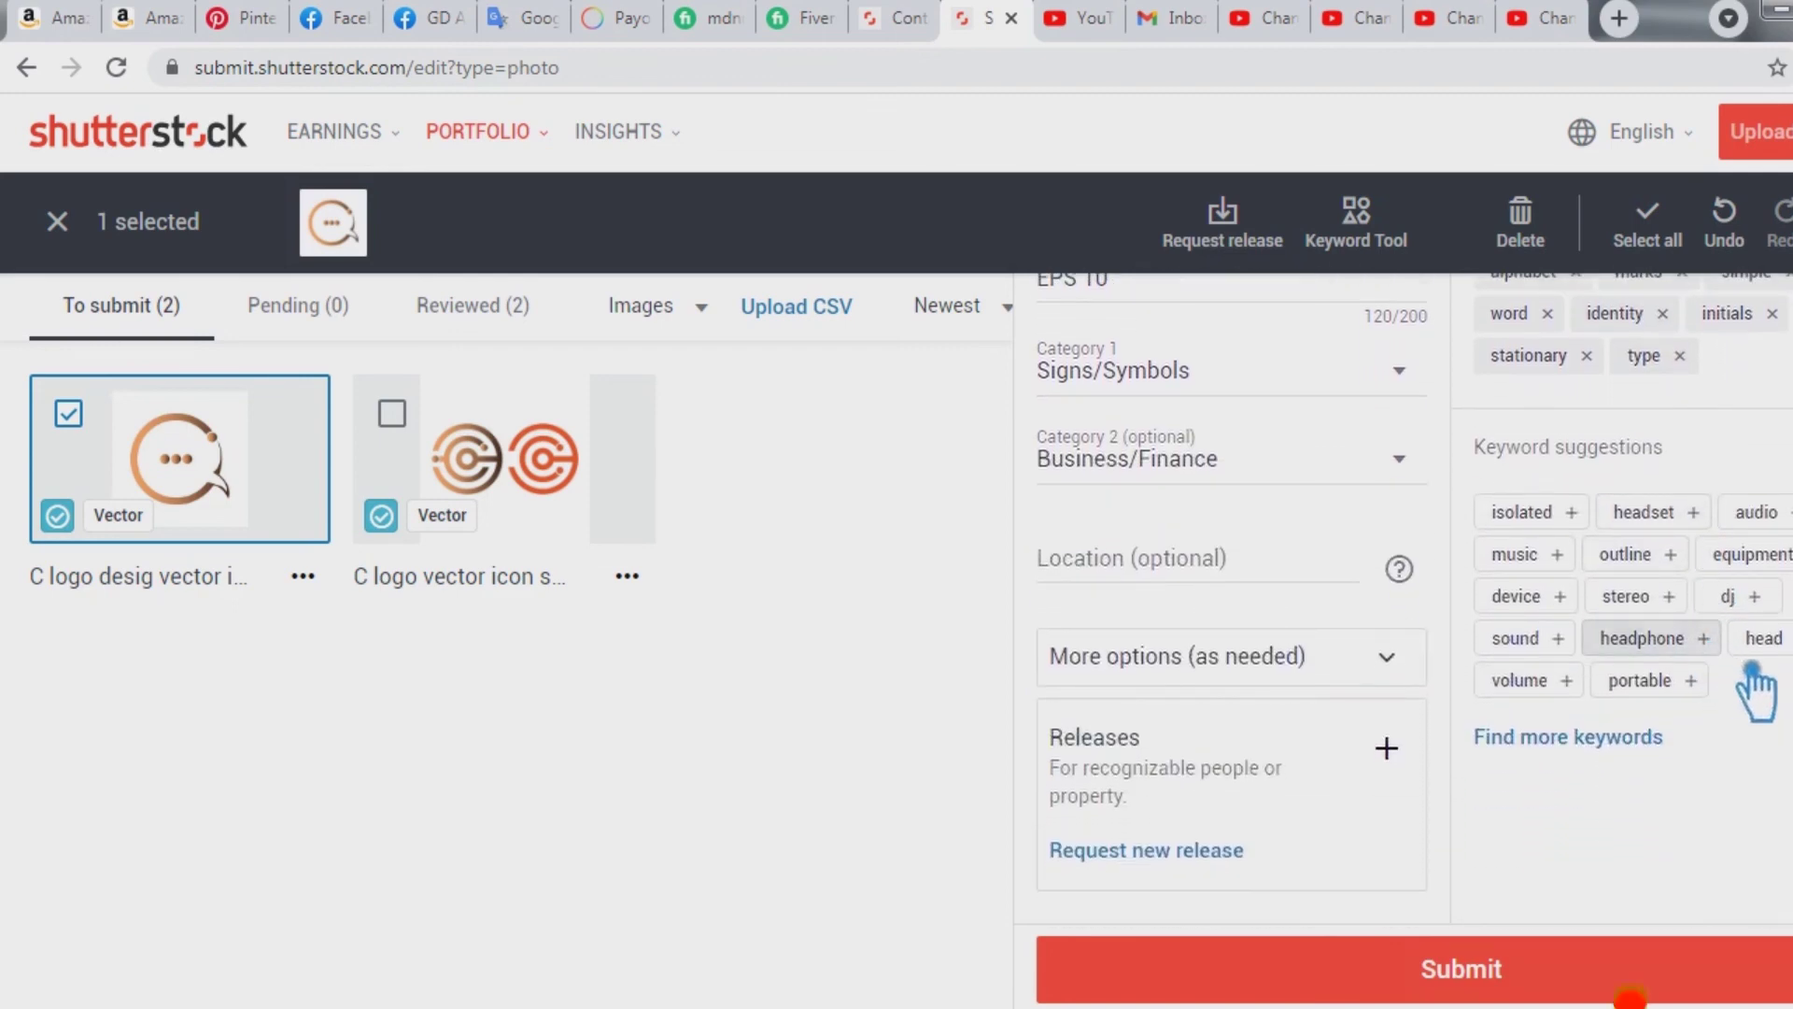
scroll(1742, 952, up, 3)
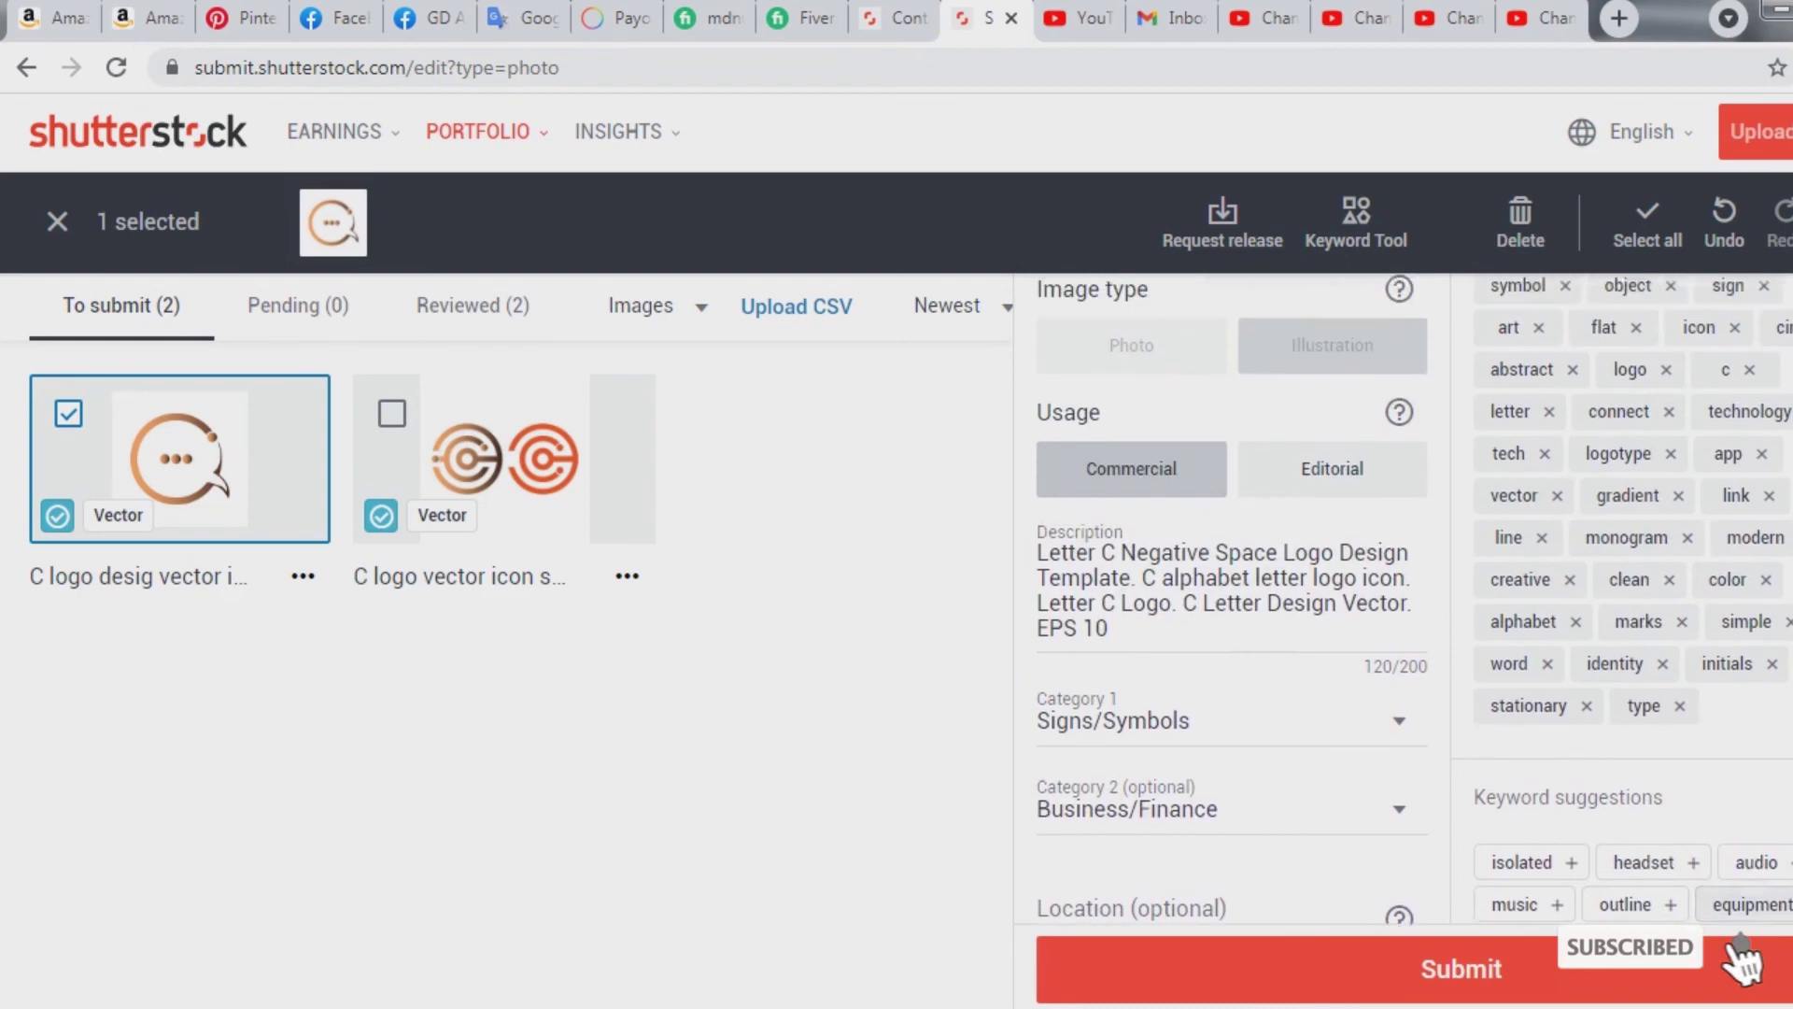
scroll(1233, 607, up, 2)
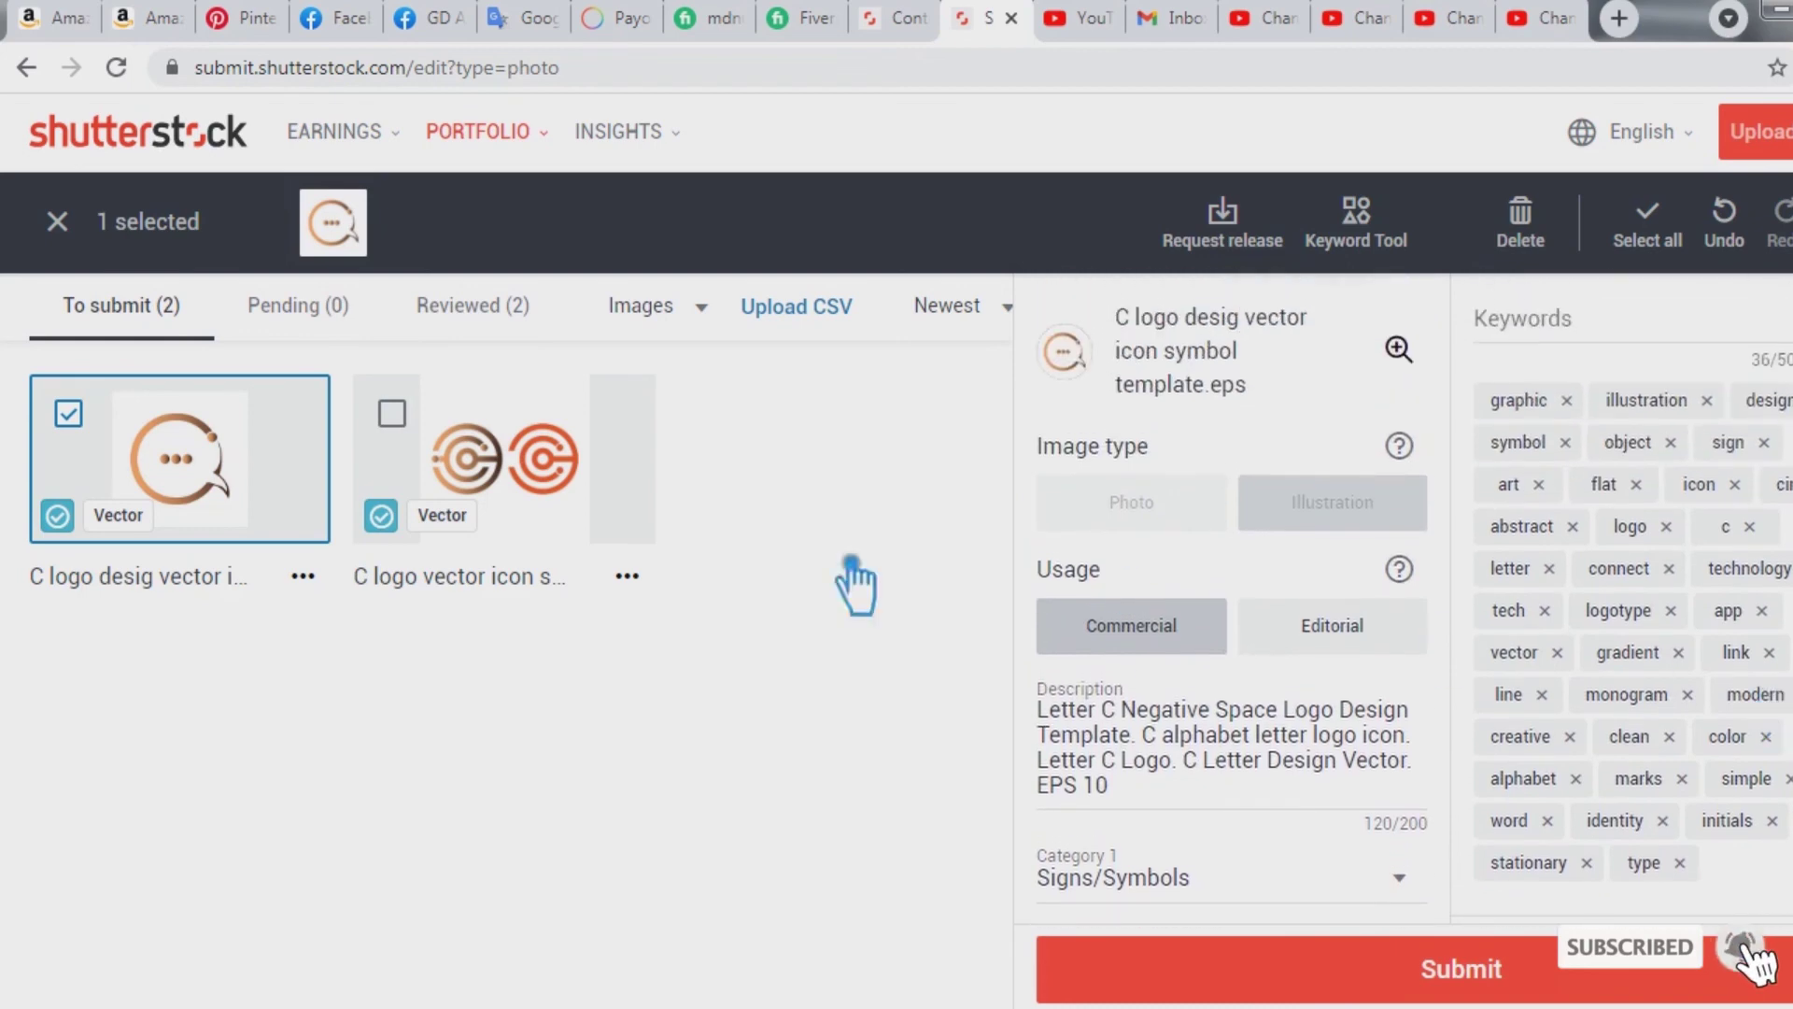
click(392, 413)
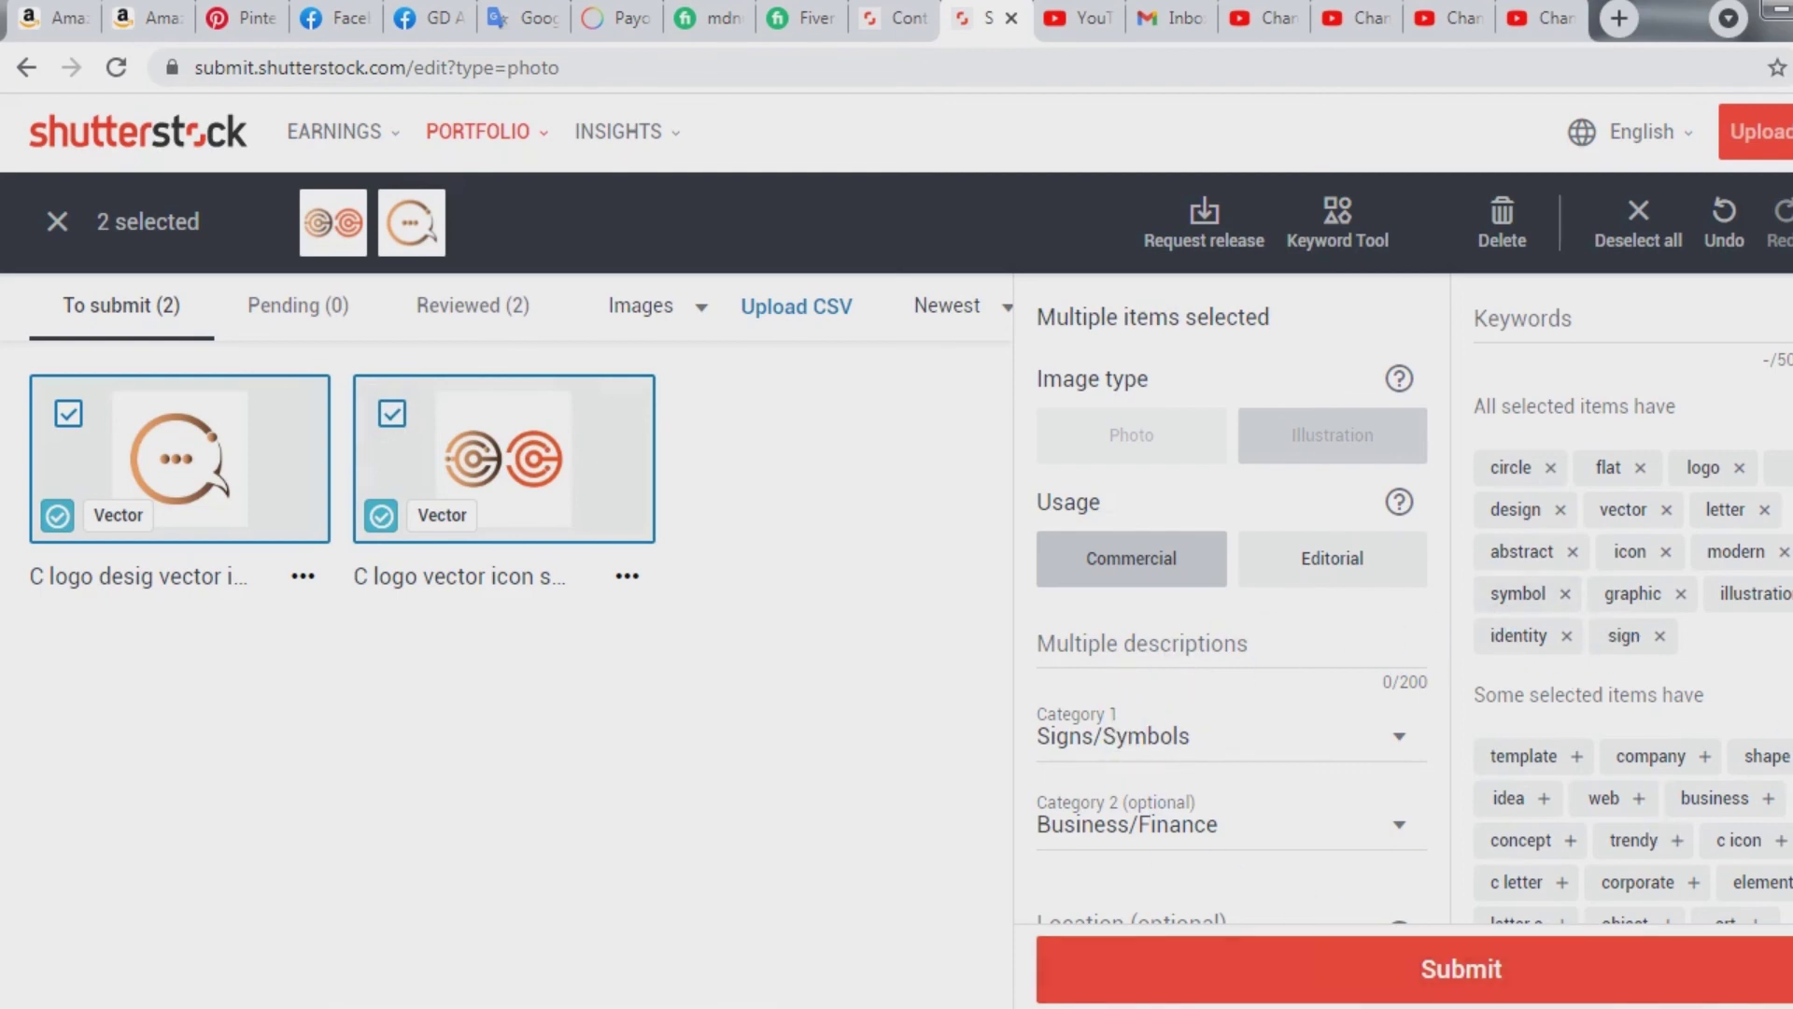
click(1518, 976)
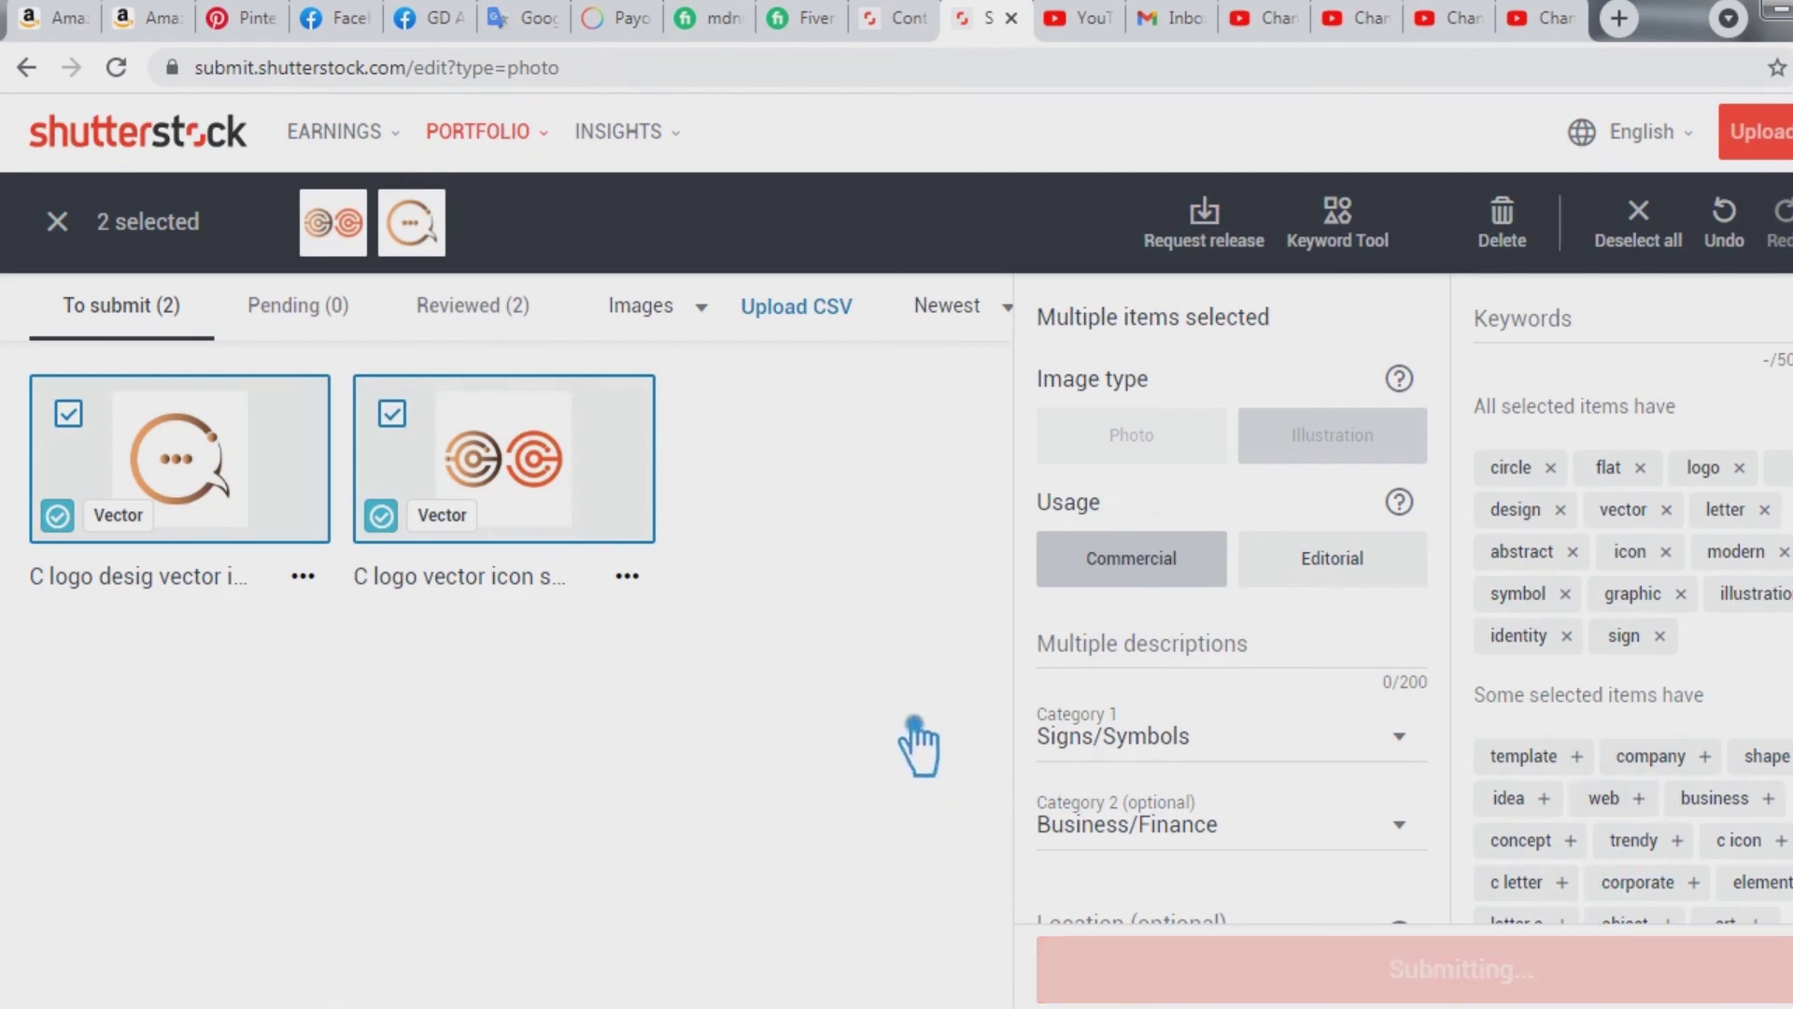